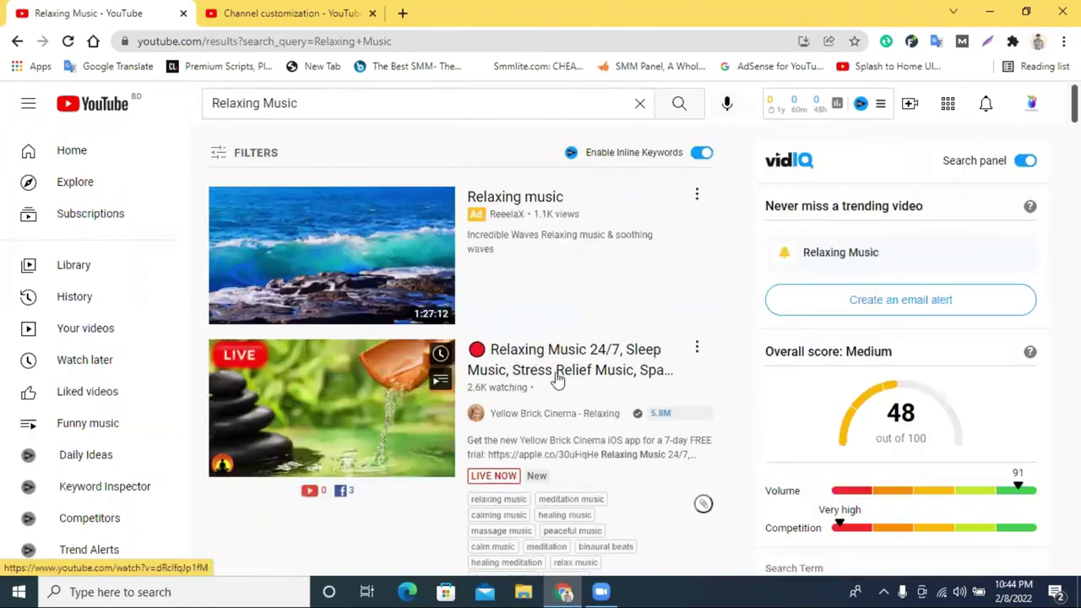
# Check the scheduled live video, then open Beautiful Relaxing Music for Stress Relief from the results
pyautogui.scroll(-10, 566, 336)
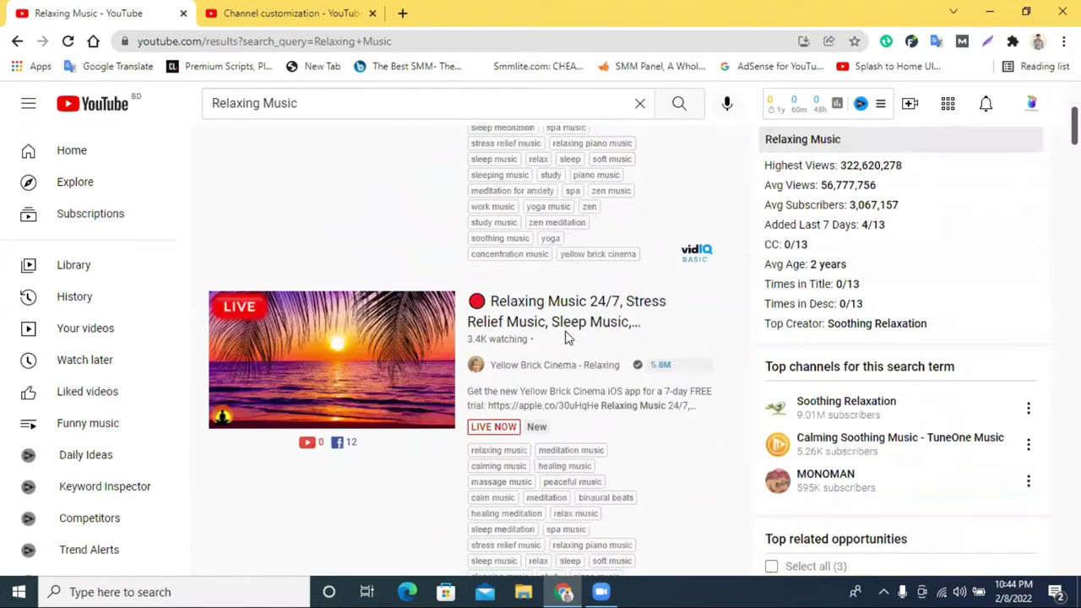
pyautogui.scroll(-10, 558, 277)
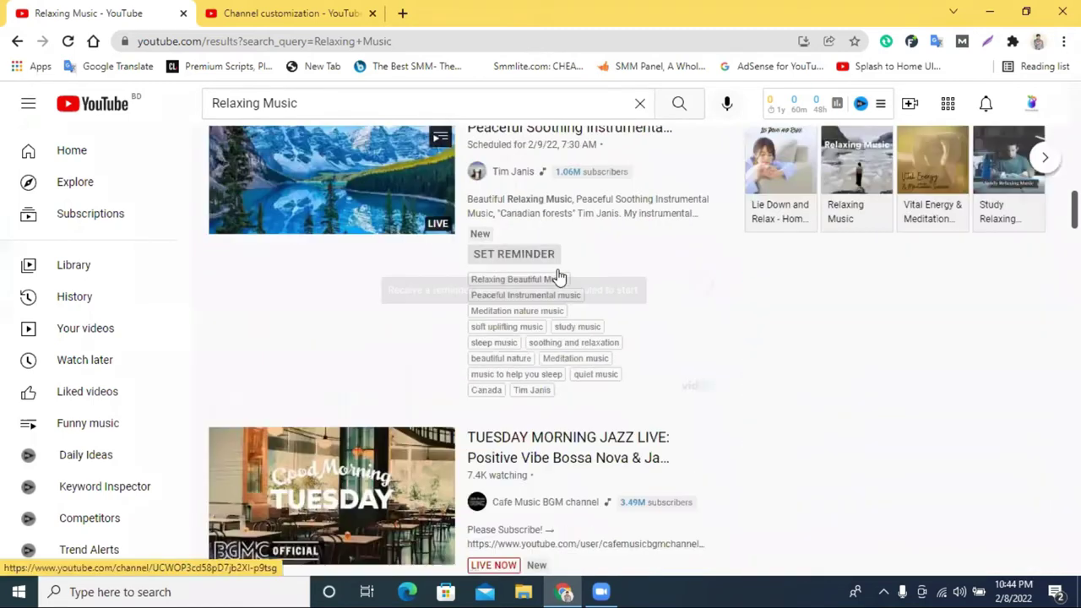
pyautogui.scroll(3, 559, 277)
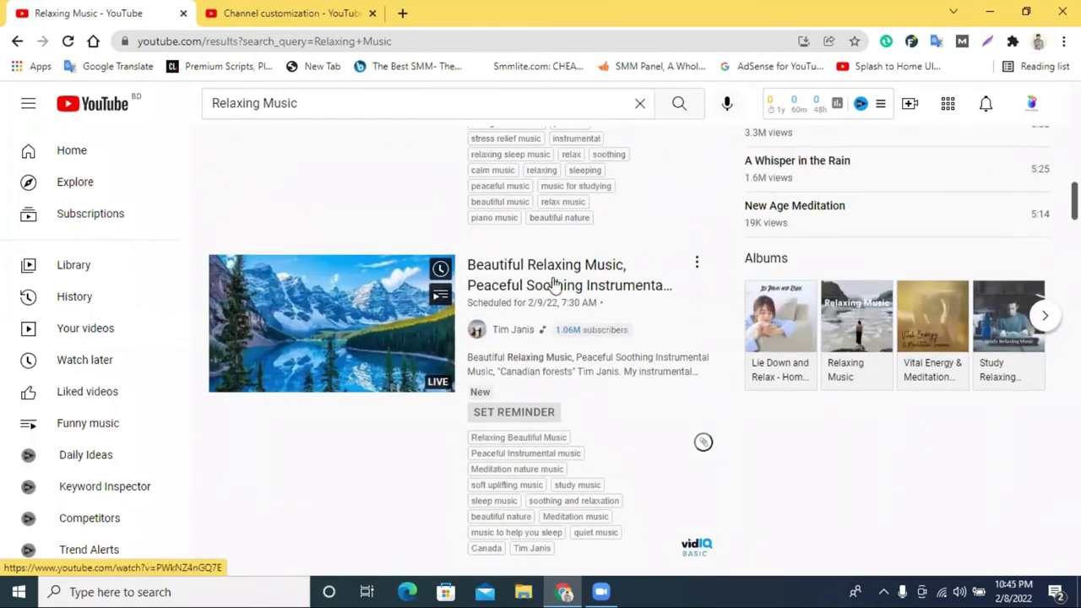
pyautogui.click(554, 283)
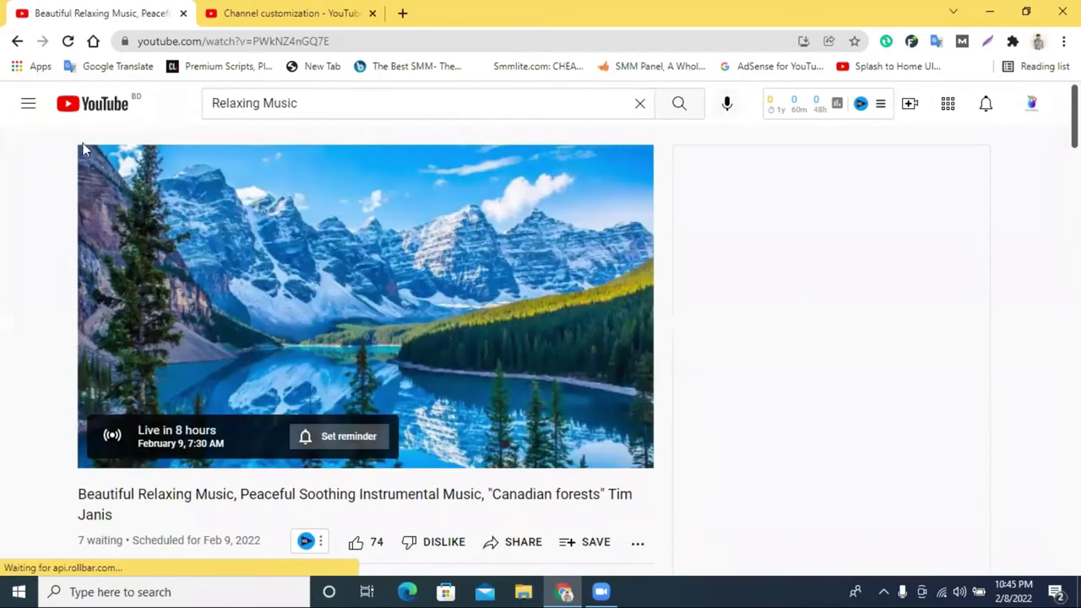
pyautogui.click(18, 43)
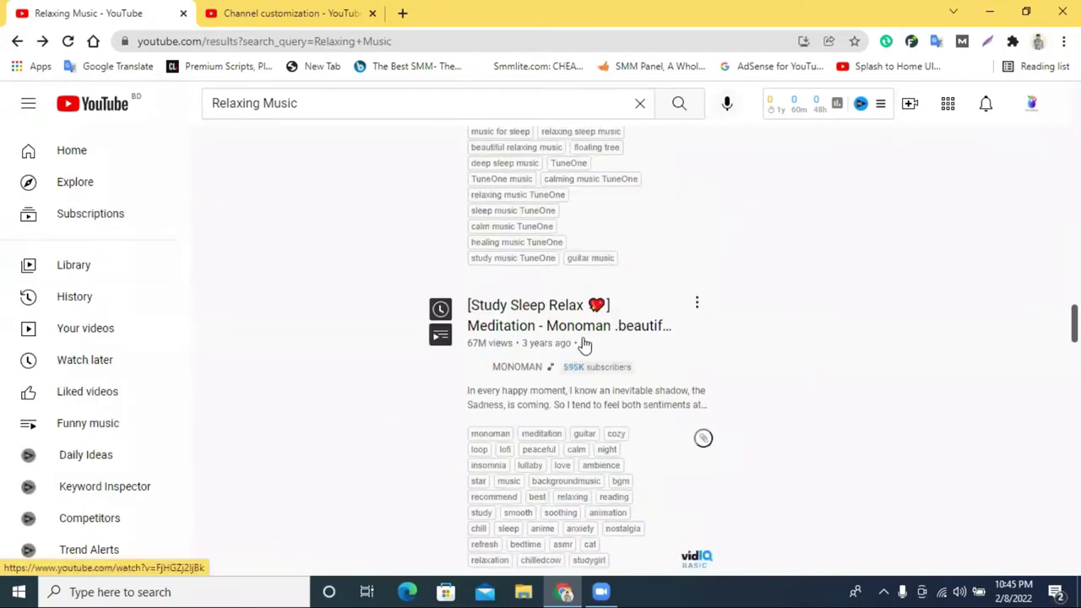
pyautogui.scroll(-5, 564, 346)
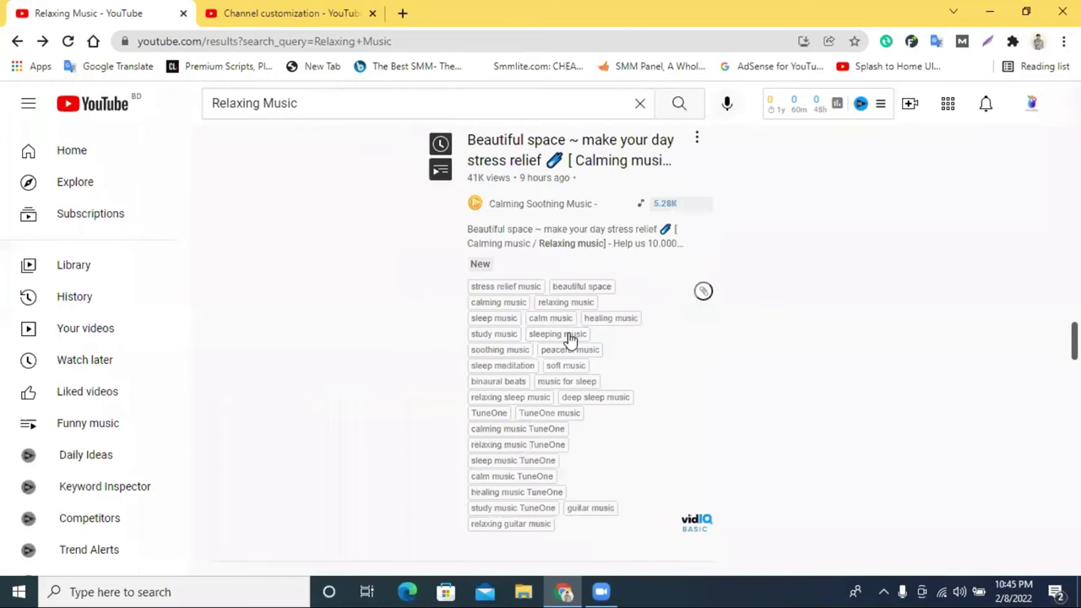
pyautogui.scroll(-3, 564, 336)
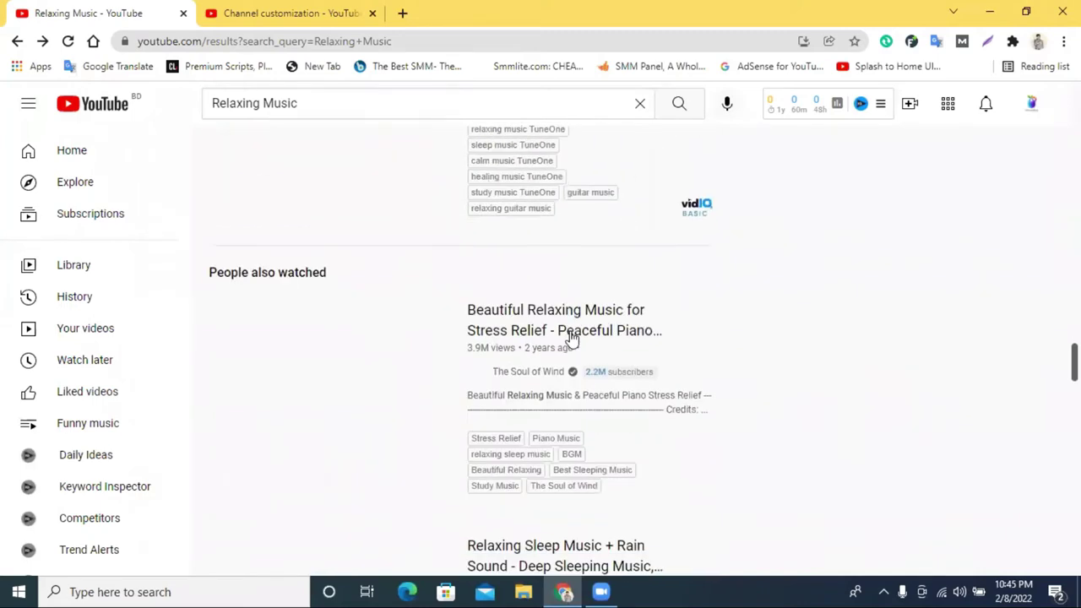
pyautogui.click(554, 330)
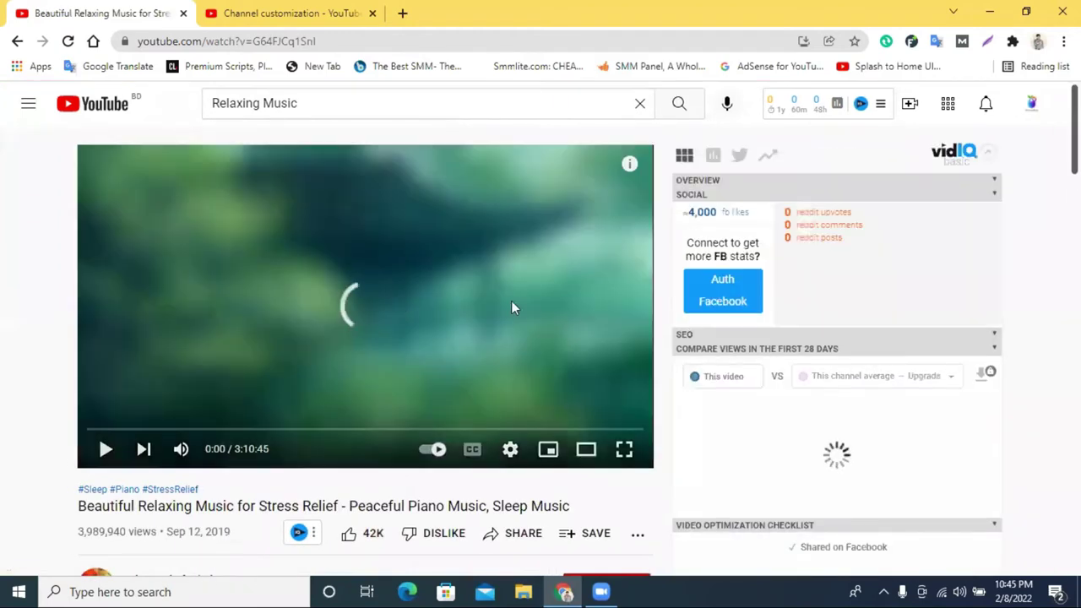
# Expand vidIQ's Channel Tags section on the competitor video and select its full tag list
pyautogui.hotkey('ctrl', 'Tab')
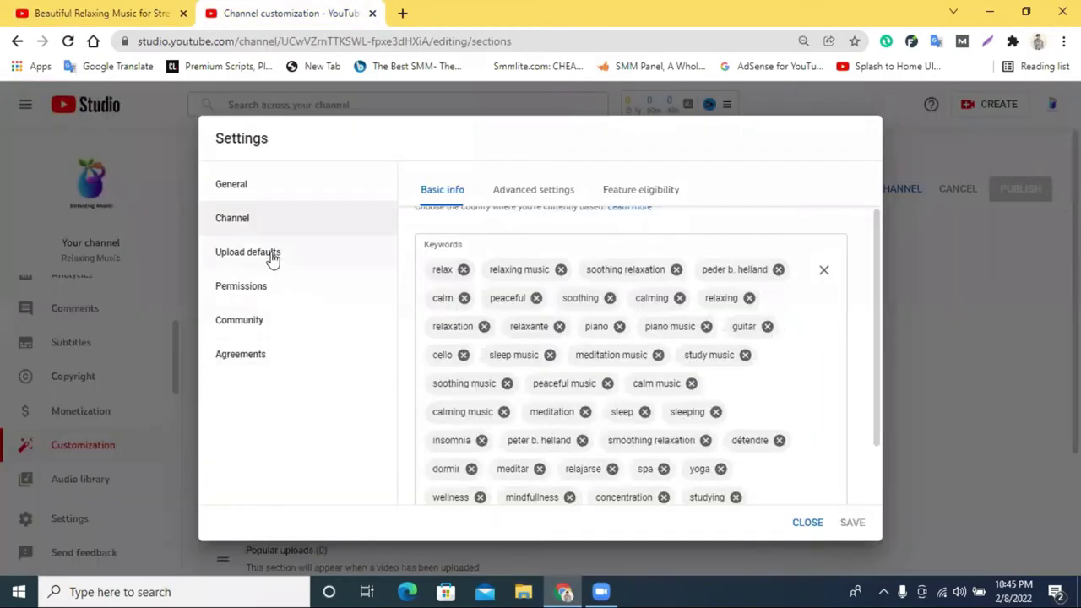
pyautogui.click(174, 15)
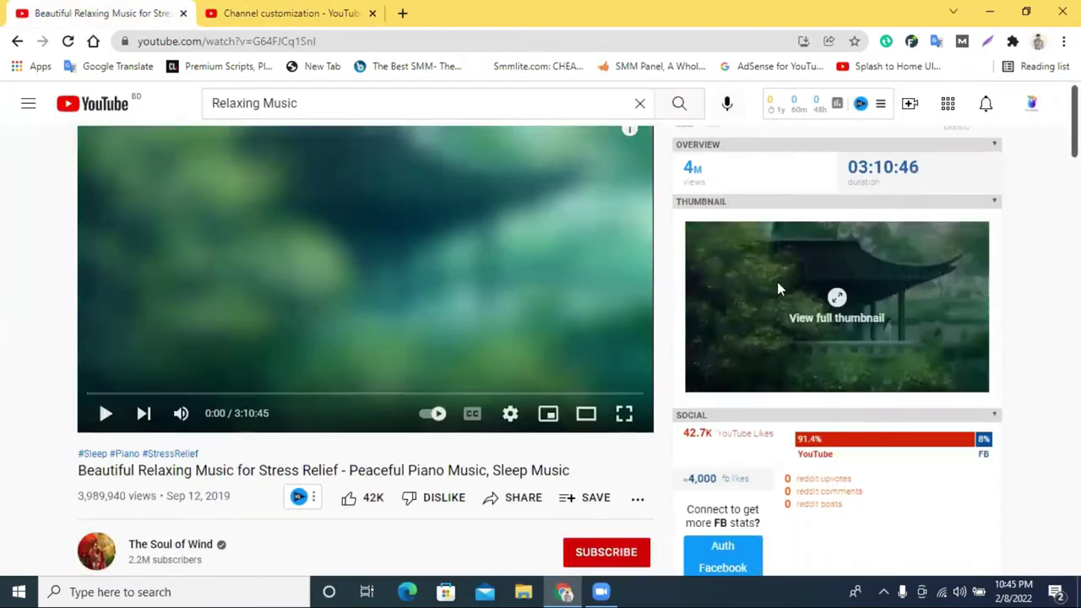
pyautogui.scroll(-5, 777, 287)
pyautogui.scroll(-6, 832, 303)
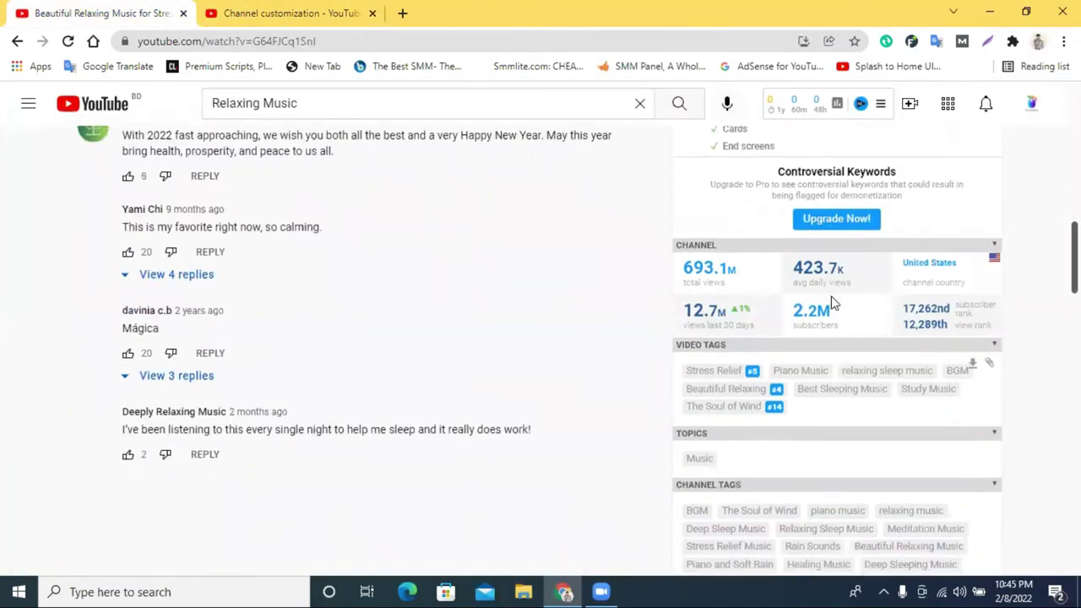
pyautogui.scroll(1, 702, 250)
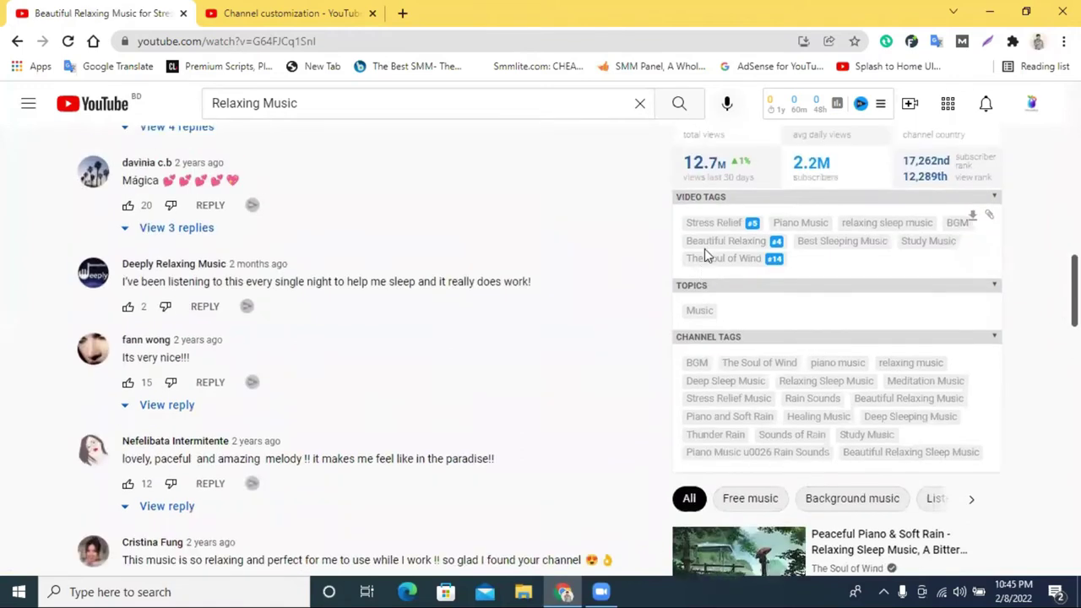
pyautogui.moveTo(685, 204); pyautogui.dragTo(734, 210)
pyautogui.moveTo(673, 267); pyautogui.dragTo(738, 270)
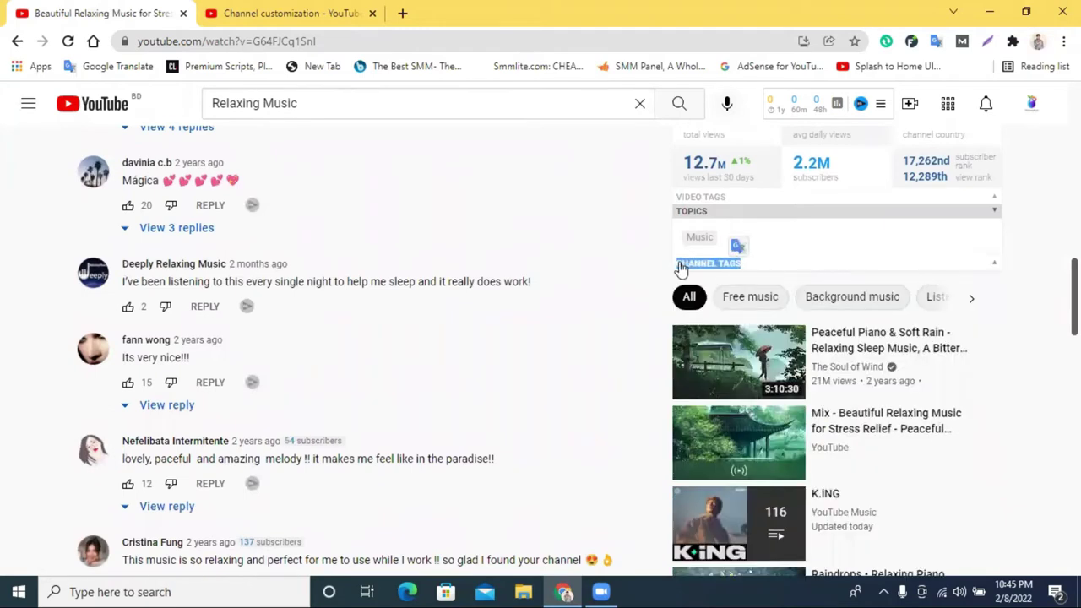
pyautogui.click(992, 266)
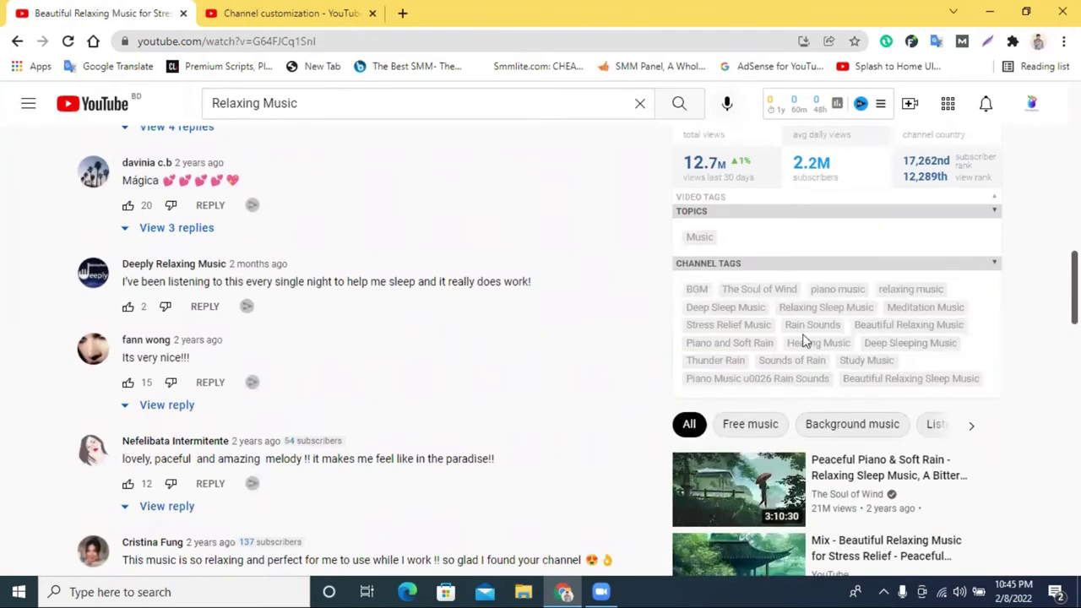
pyautogui.moveTo(681, 285); pyautogui.dragTo(978, 382)
pyautogui.click(1017, 380)
# Review the saved channel keywords (relax, relaxing music, sleep music, meditation music) and close Settings unsaved
pyautogui.click(244, 7)
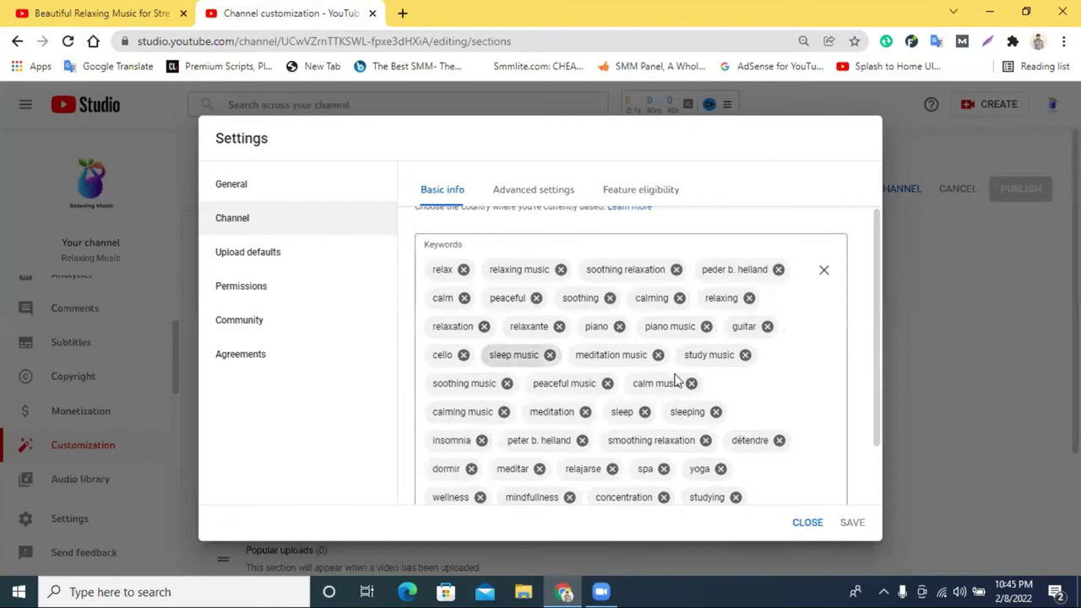
pyautogui.scroll(-2, 483, 416)
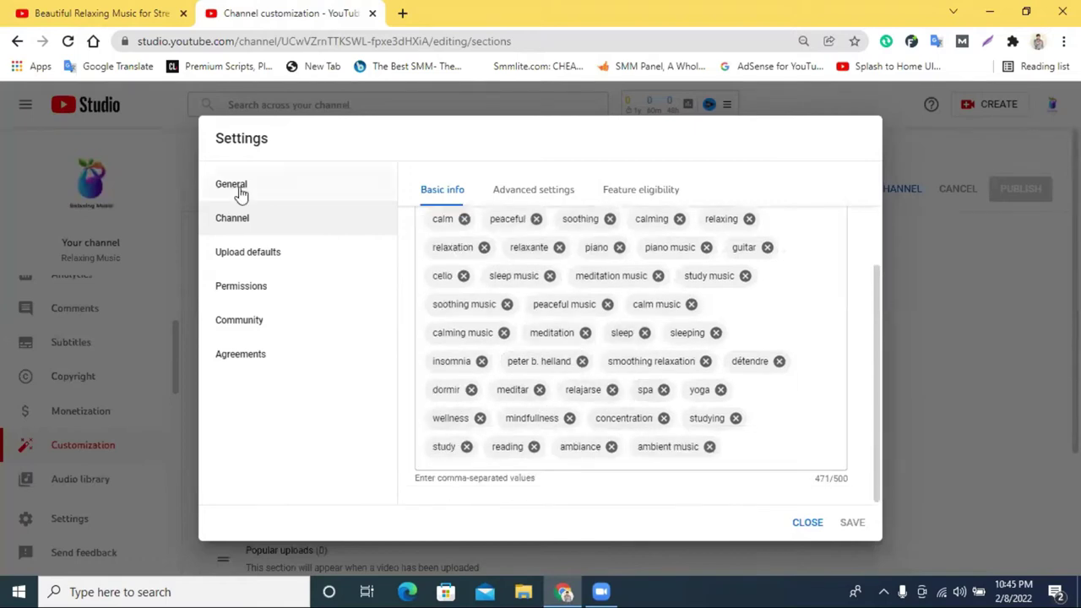
pyautogui.scroll(3, 492, 353)
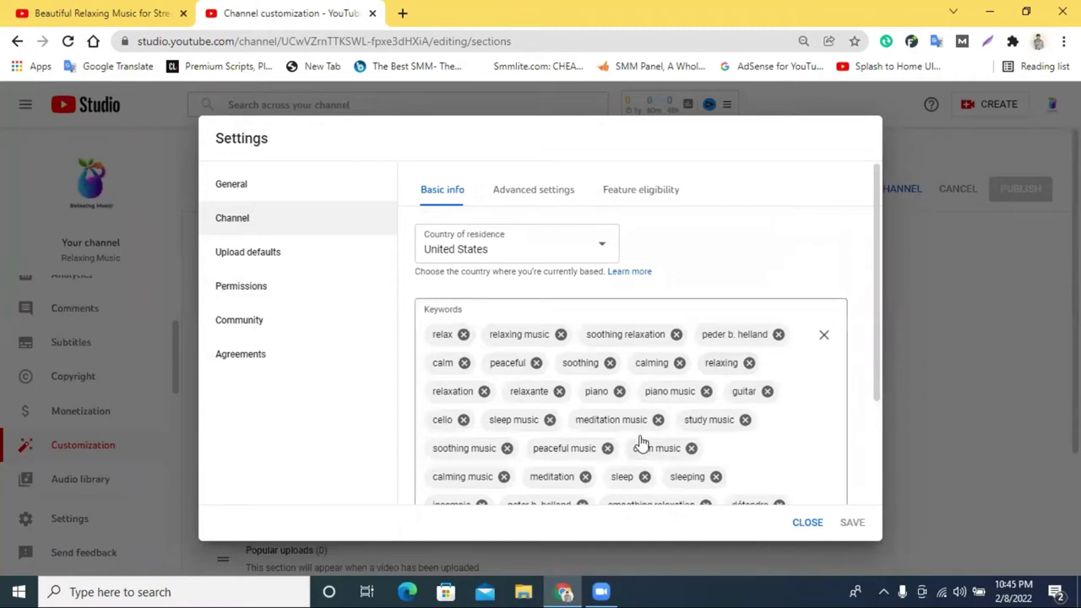
pyautogui.scroll(-2, 640, 439)
pyautogui.scroll(-1, 613, 384)
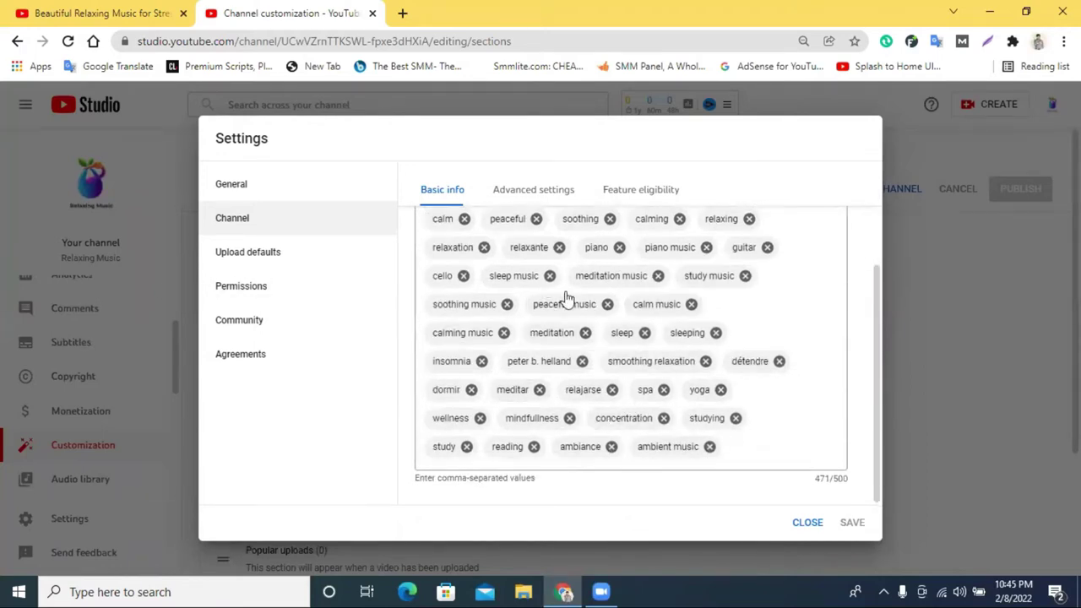
pyautogui.scroll(2, 630, 387)
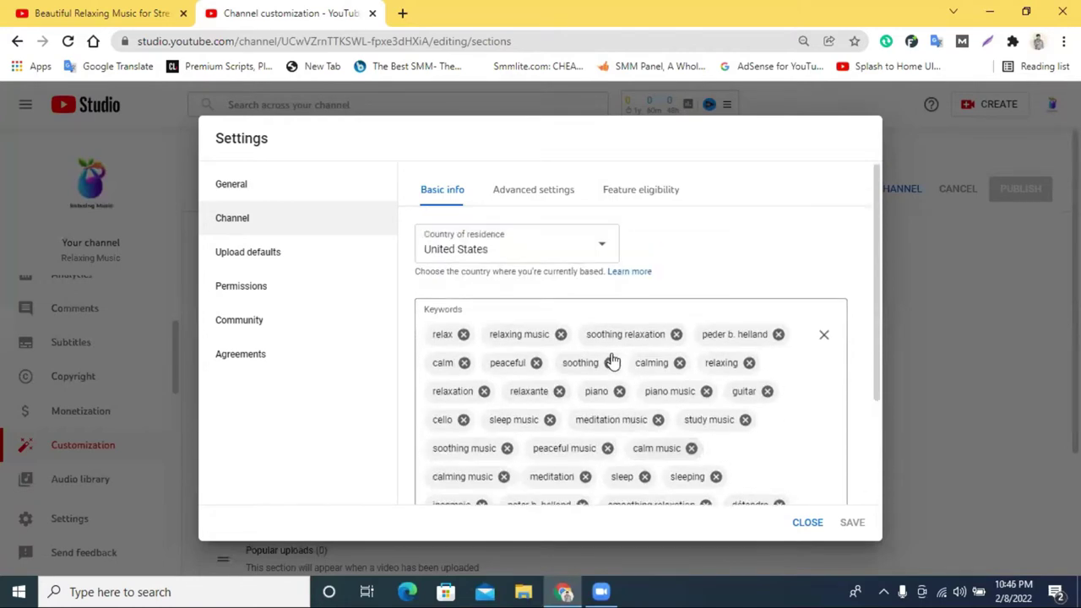
pyautogui.click(806, 523)
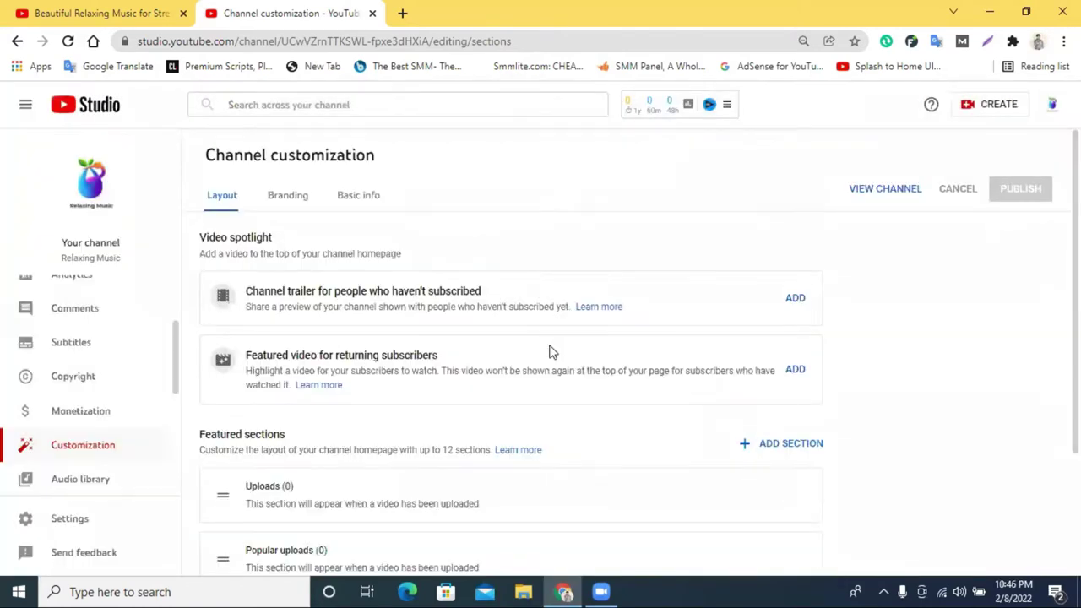
# Go from Studio to the Relaxing Music channel page, then on to the YouTube home feed
pyautogui.click(1052, 104)
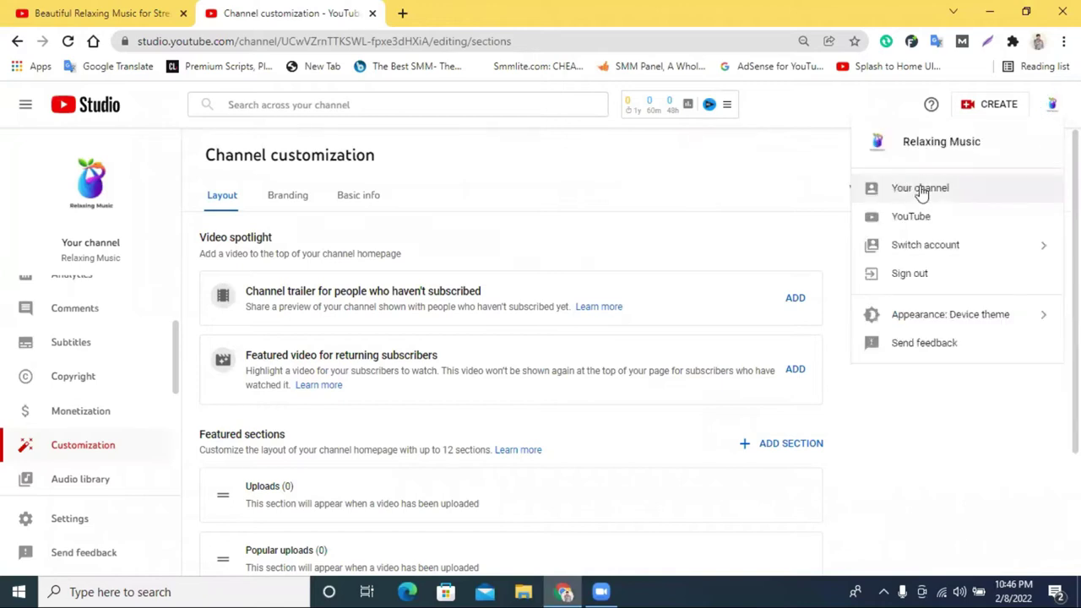
pyautogui.click(926, 190)
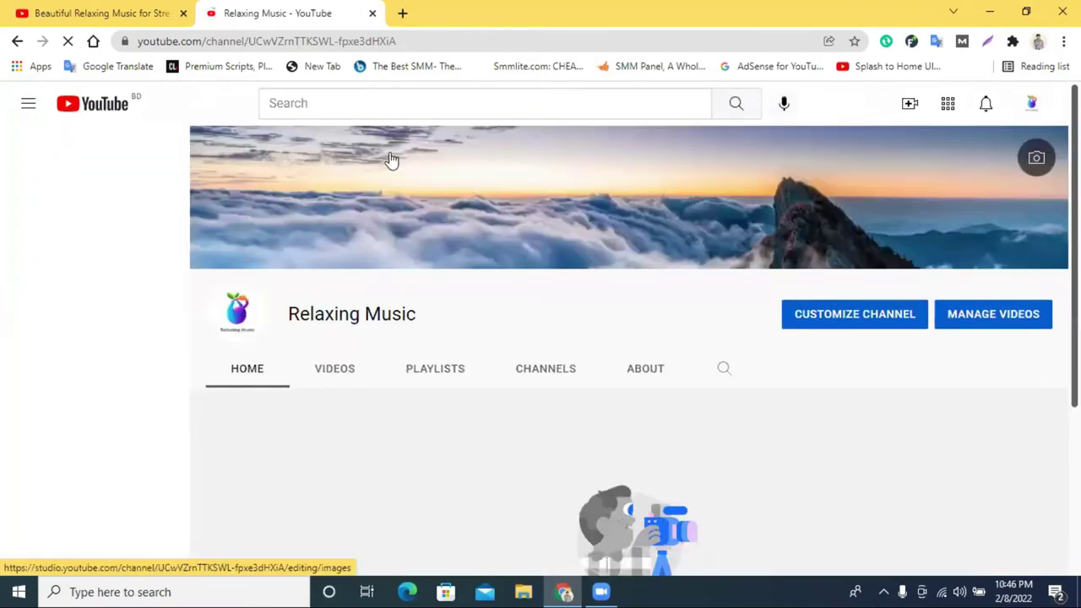
pyautogui.click(110, 110)
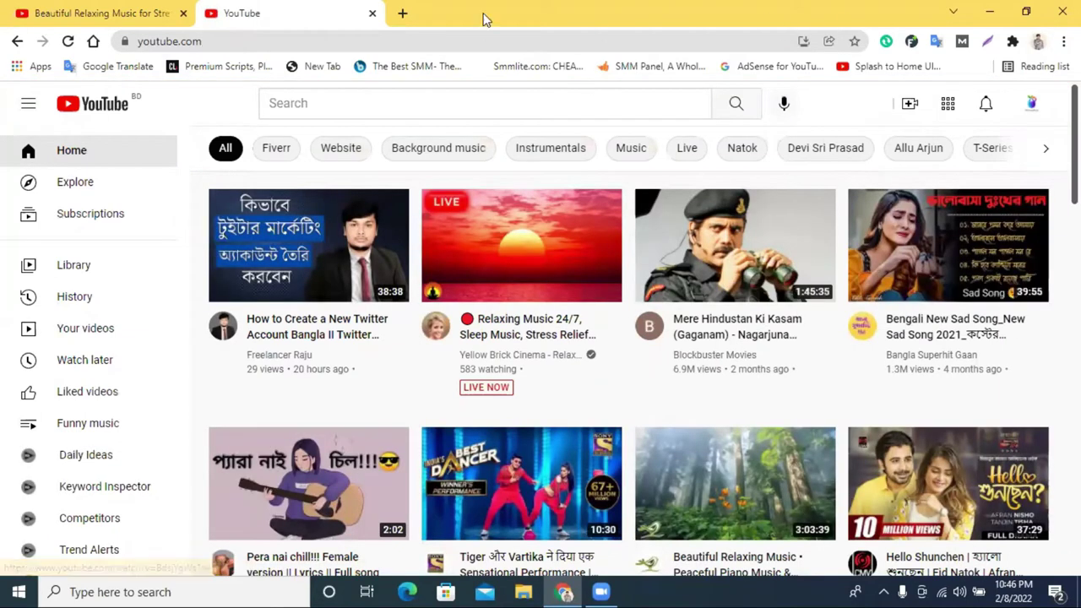
pyautogui.click(74, 8)
pyautogui.click(242, 13)
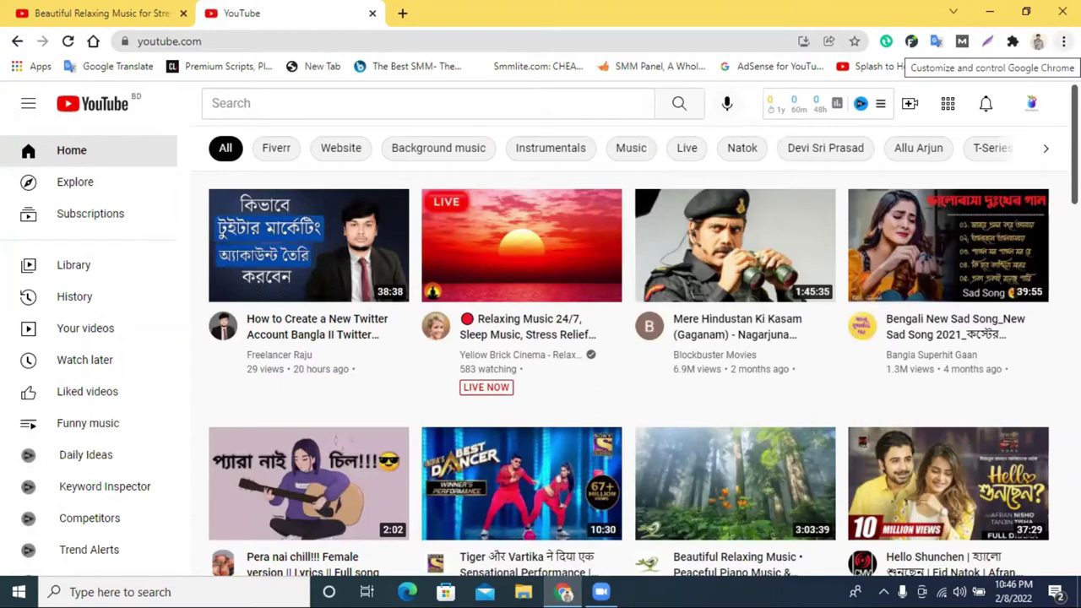
# Remove the vidIQ extension from Chrome
pyautogui.click(1063, 41)
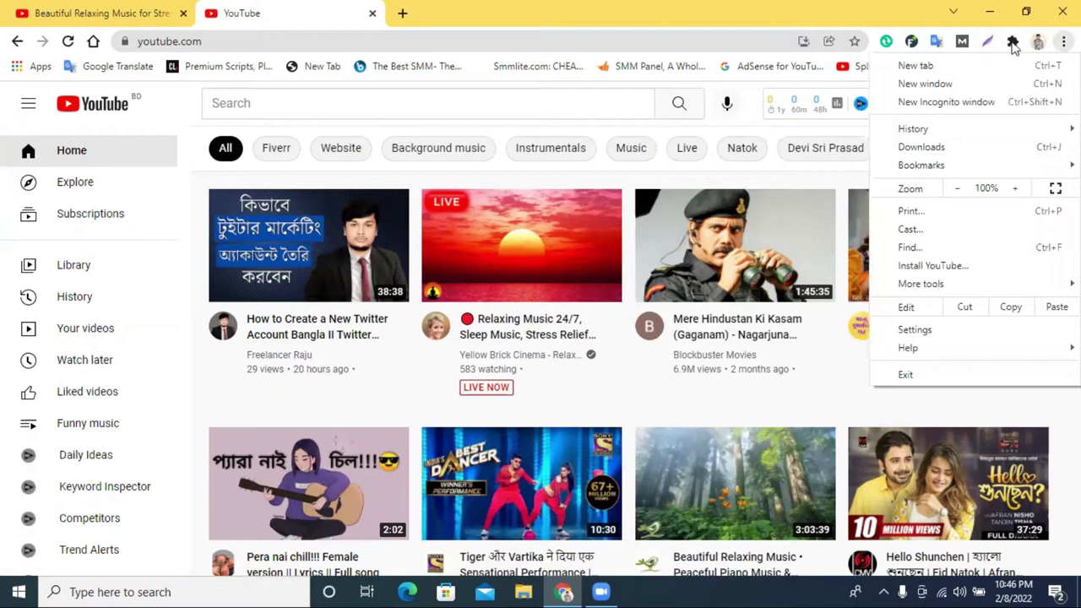
pyautogui.click(1012, 43)
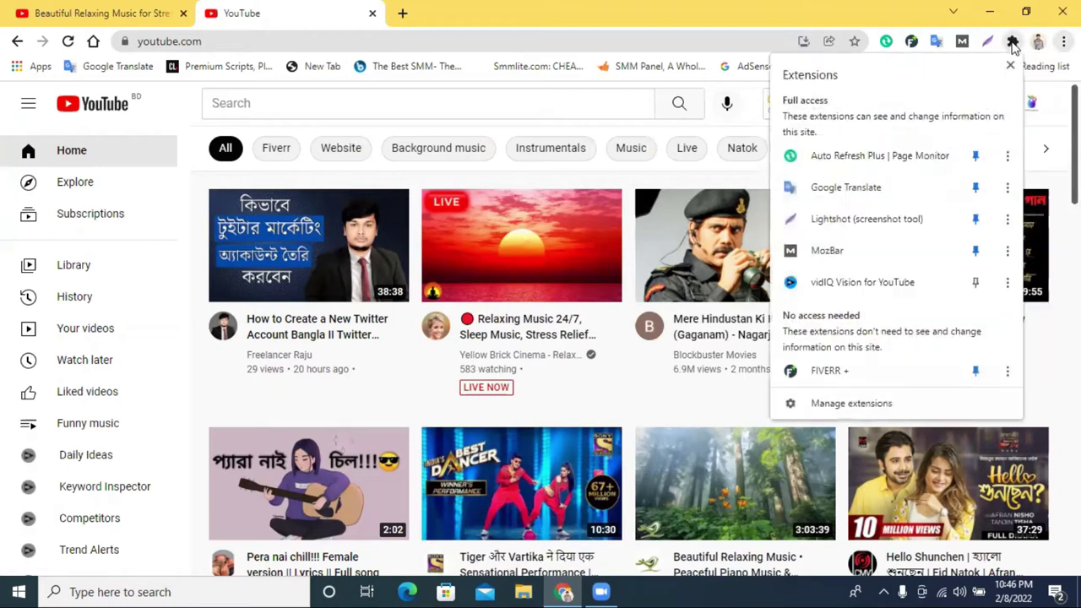
pyautogui.click(977, 283)
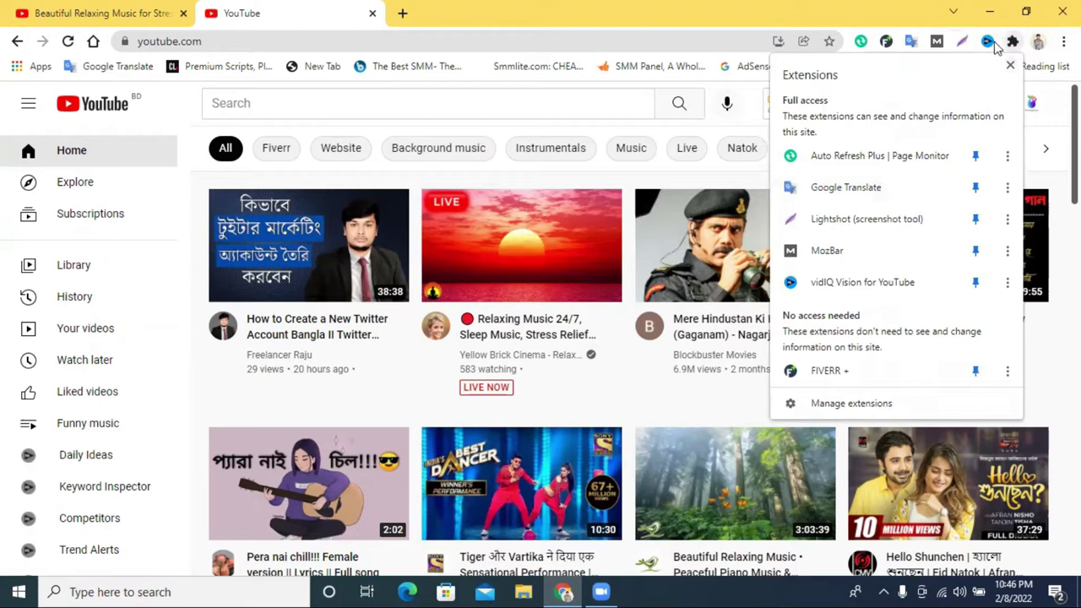
pyautogui.click(1007, 283)
pyautogui.click(968, 380)
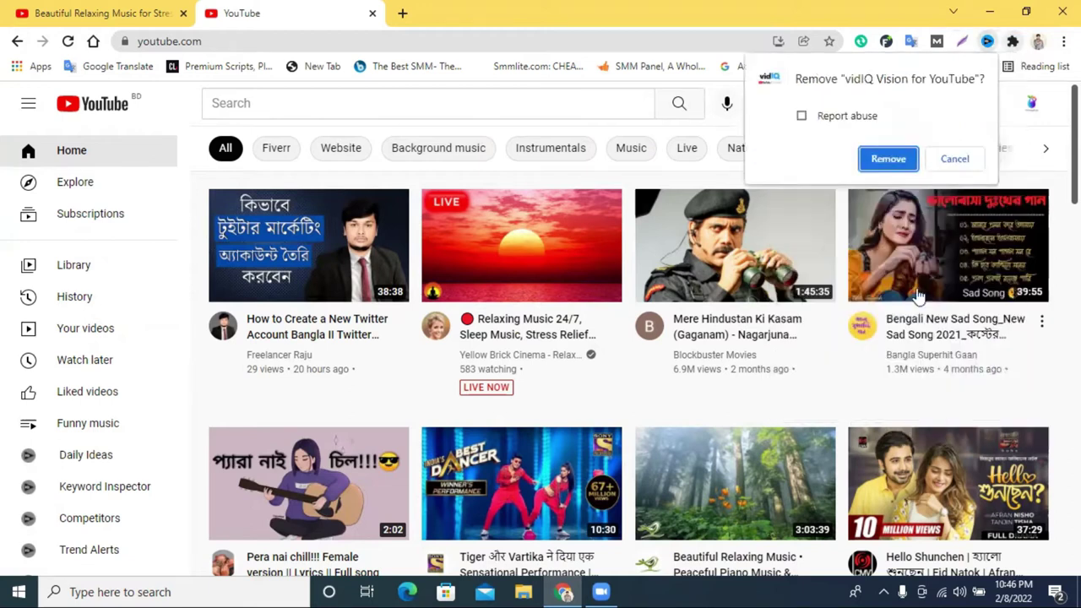
pyautogui.click(897, 158)
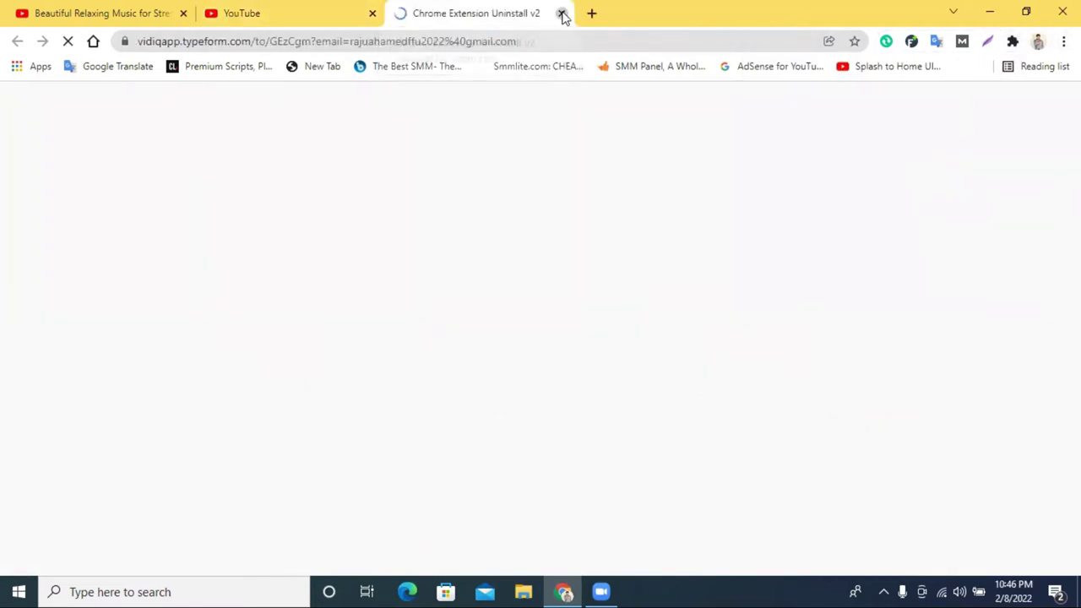
# Close the uninstall survey tab, check the extensions list, and bring up Chrome's More tools menu
pyautogui.click(563, 13)
pyautogui.click(1012, 42)
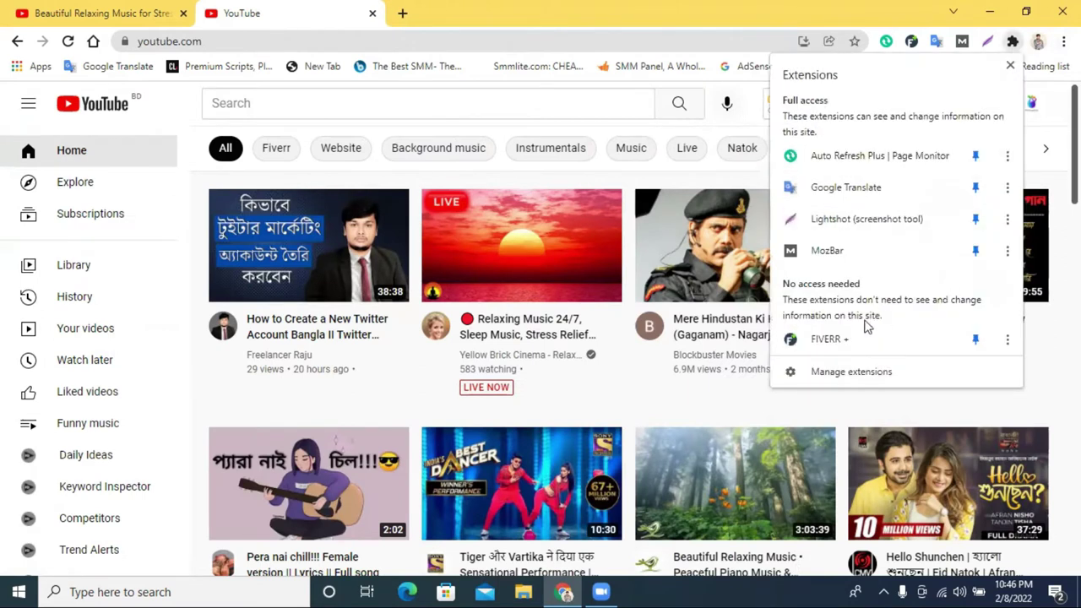
pyautogui.click(190, 114)
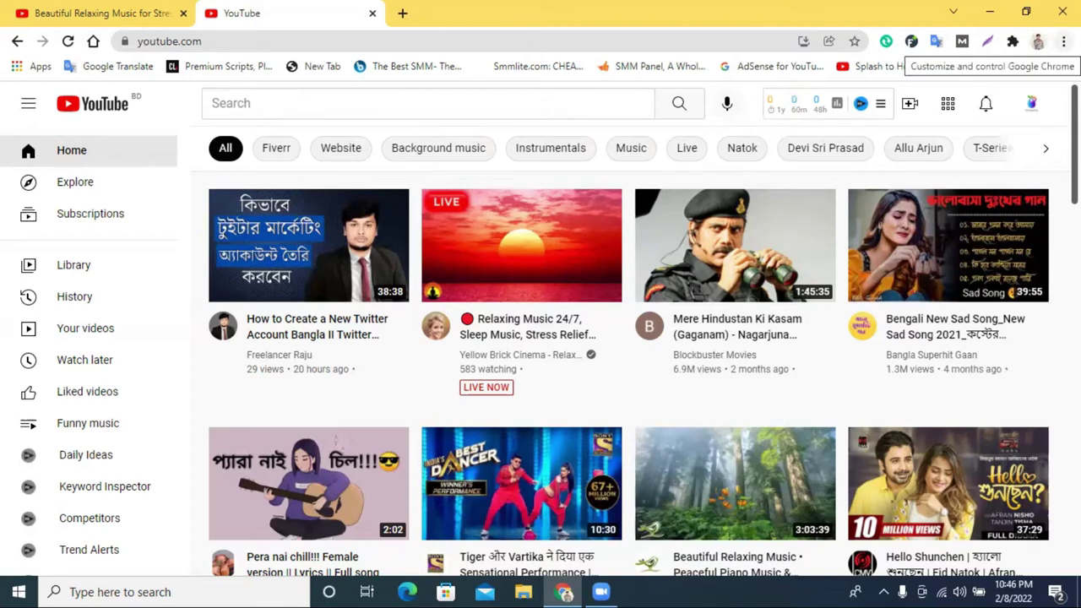
pyautogui.click(1063, 40)
pyautogui.moveTo(921, 289)
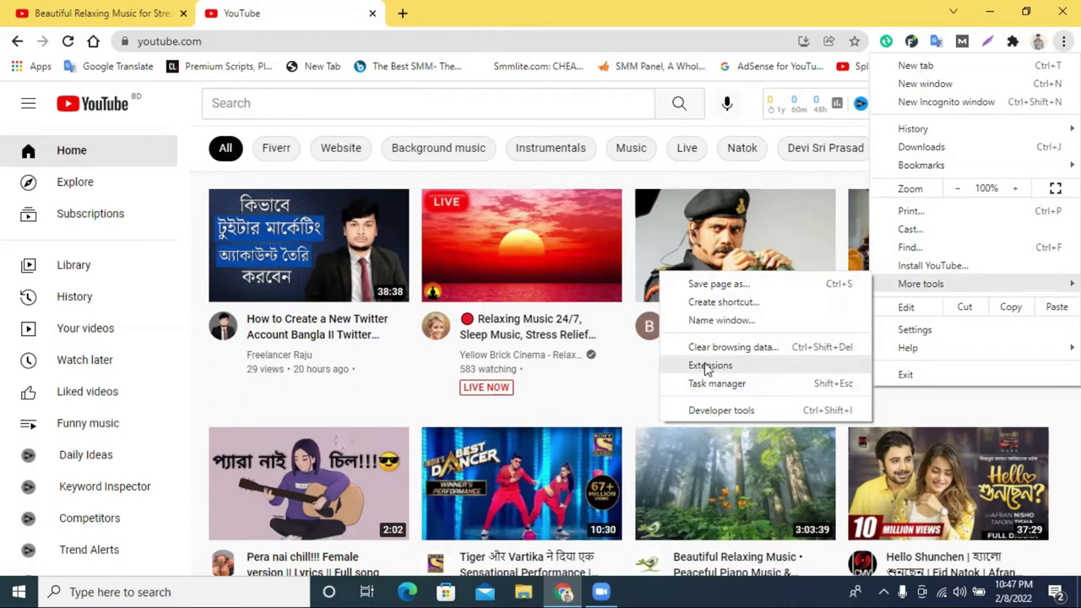
# Go from the Extensions management page to the Chrome Web Store's Extensions listing, closing the old tab
pyautogui.click(747, 369)
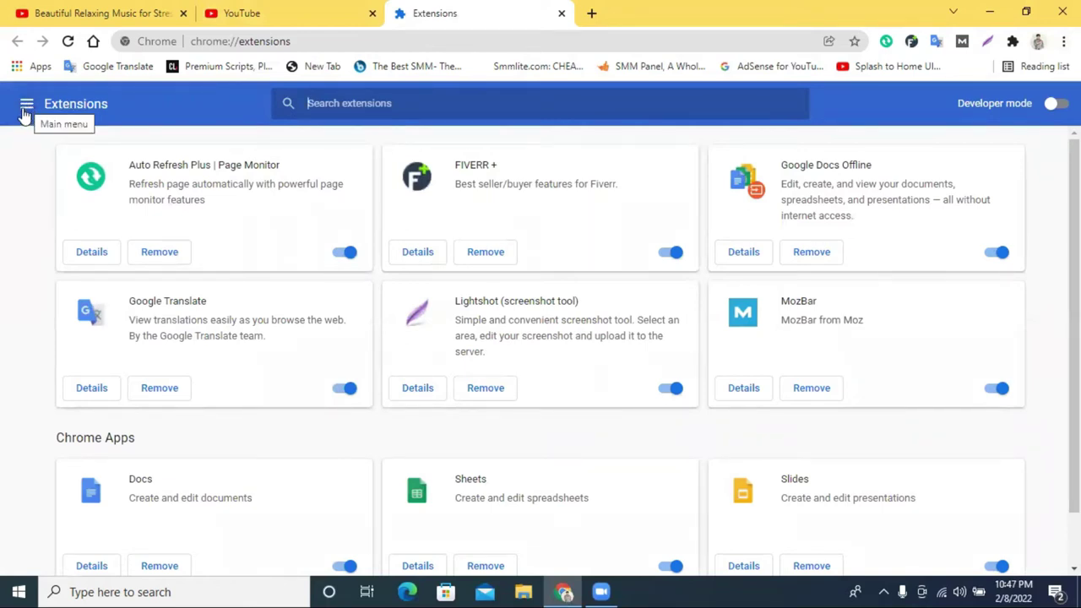
pyautogui.click(26, 107)
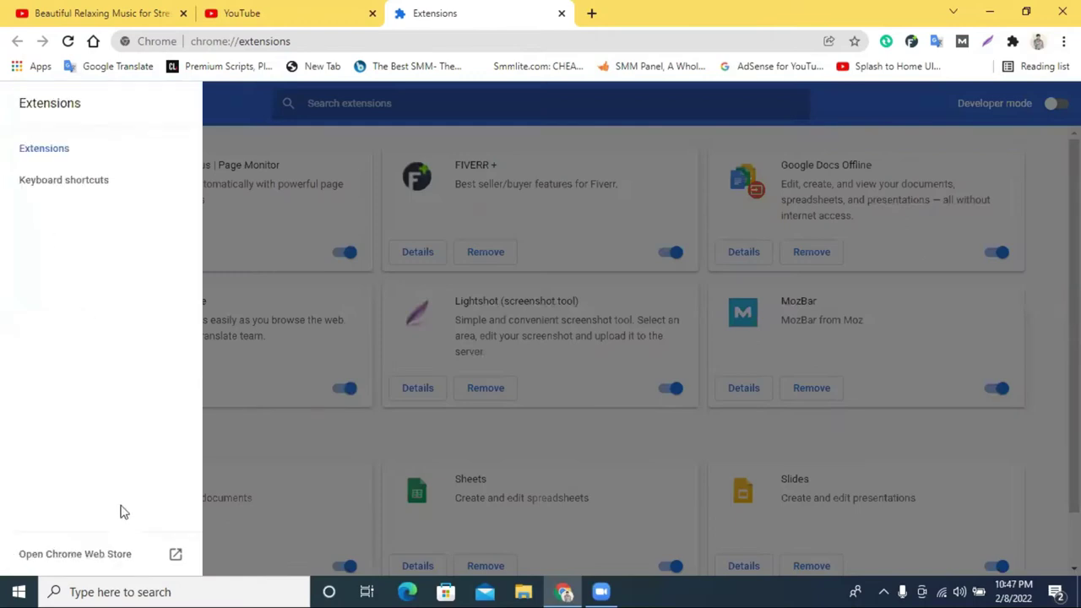
pyautogui.click(93, 561)
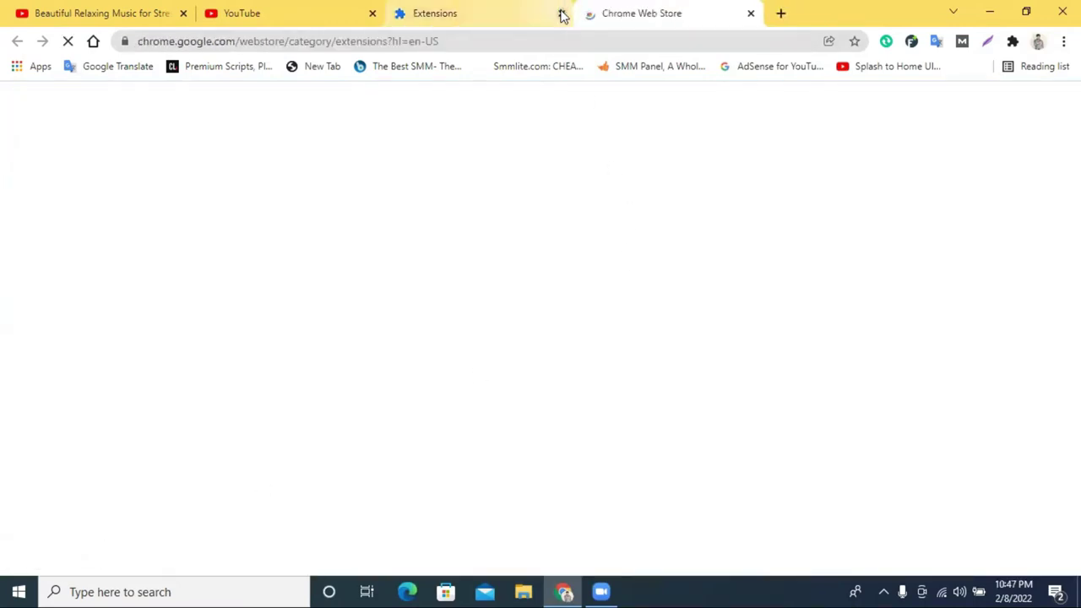
pyautogui.click(562, 12)
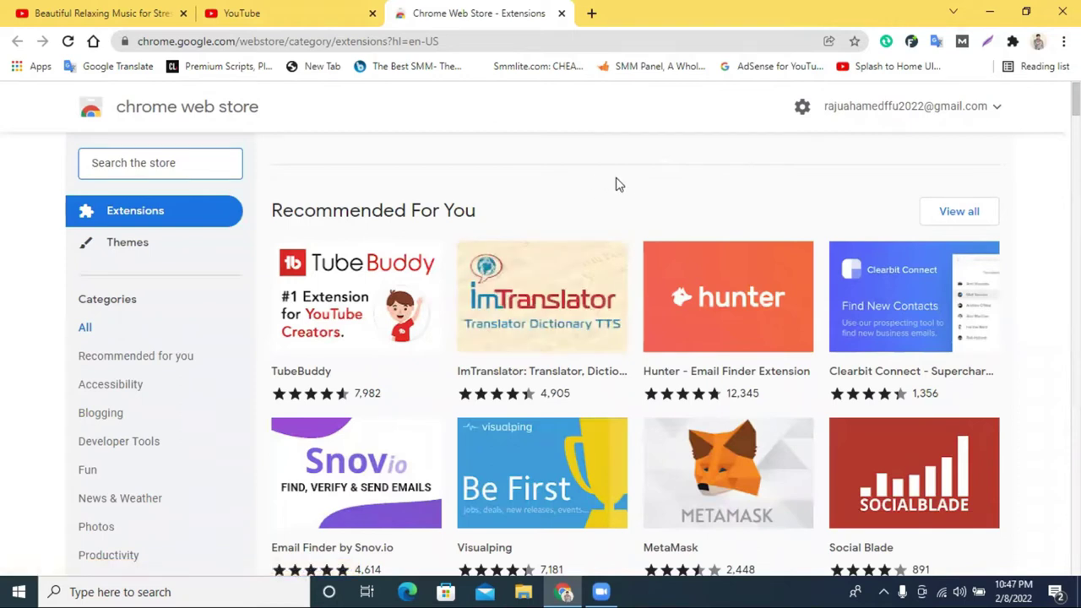
pyautogui.scroll(-3, 684, 201)
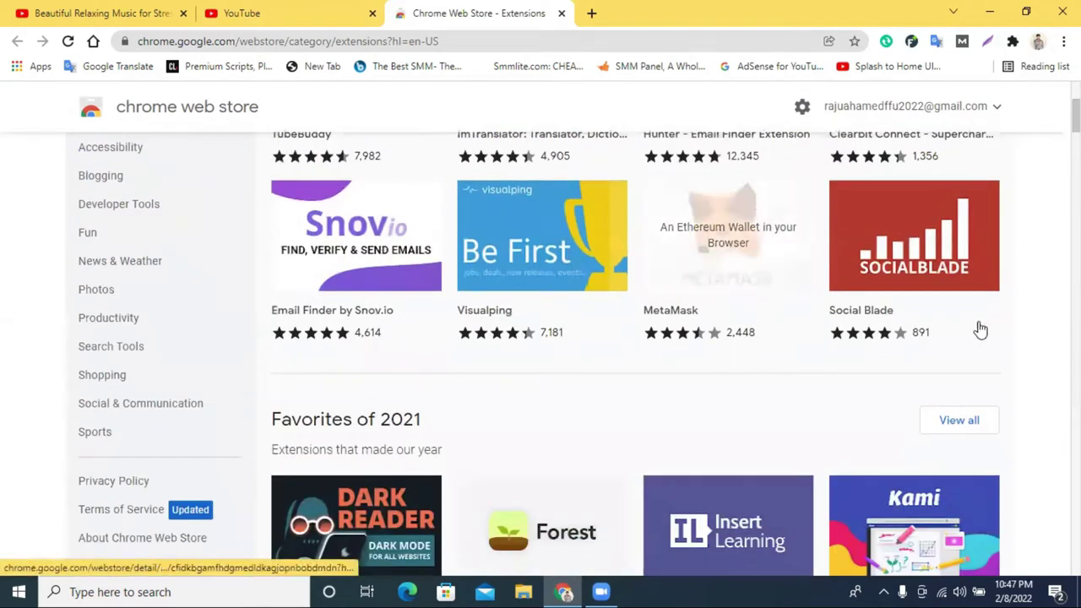
pyautogui.scroll(3, 771, 304)
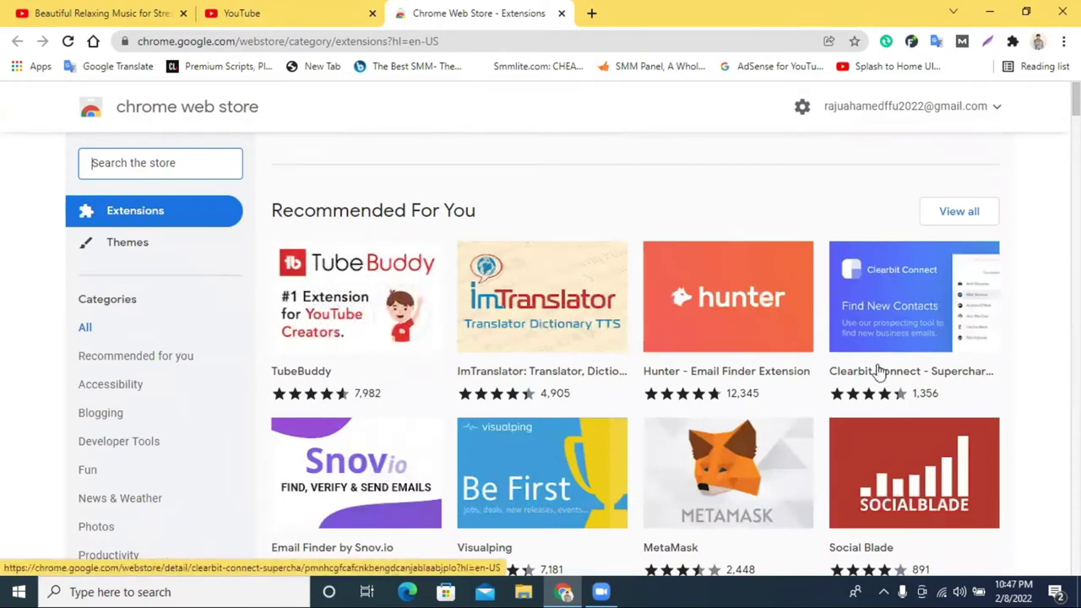
# Search the Chrome Web Store for 'vidiq' and request to add vidIQ Vision for YouTube
pyautogui.click(178, 162)
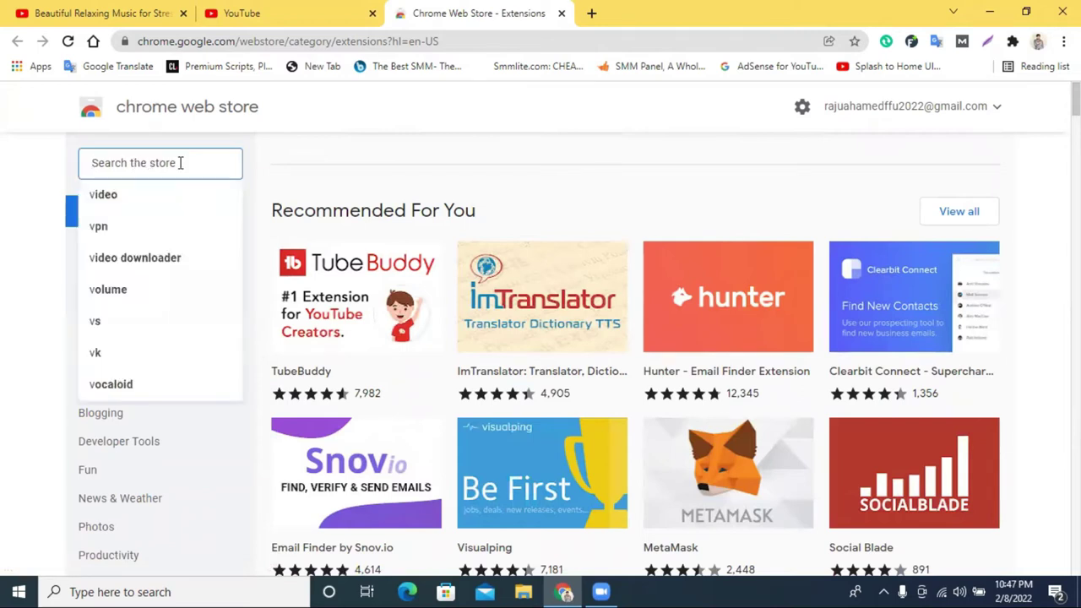
pyautogui.write('vidiq')
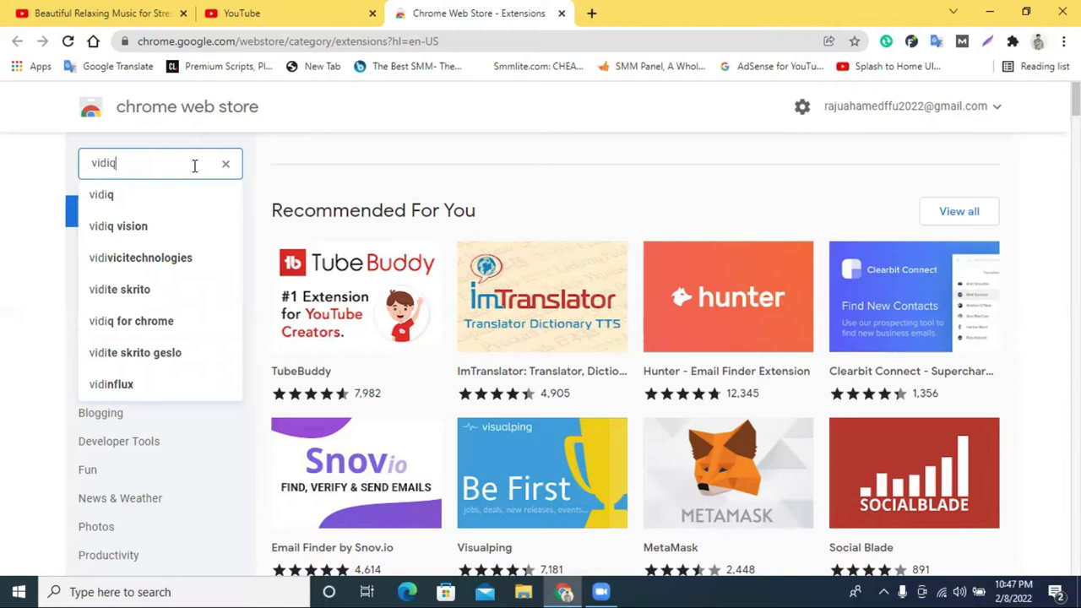
pyautogui.click(150, 228)
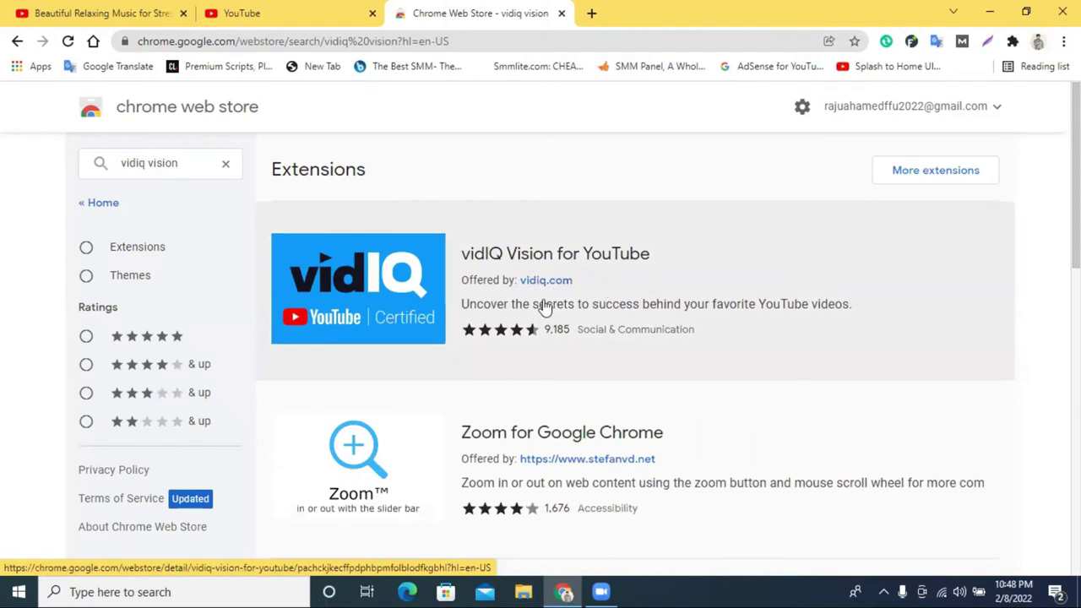
pyautogui.click(479, 284)
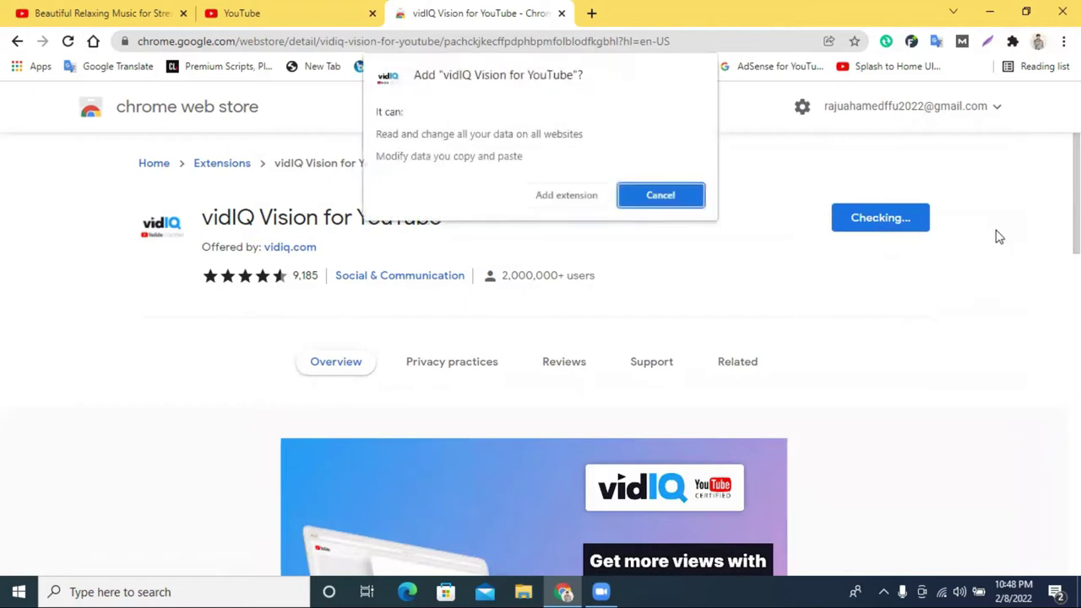
# Add the vidIQ extension and copy the name 'vidIQ Vision' from its title
pyautogui.click(563, 196)
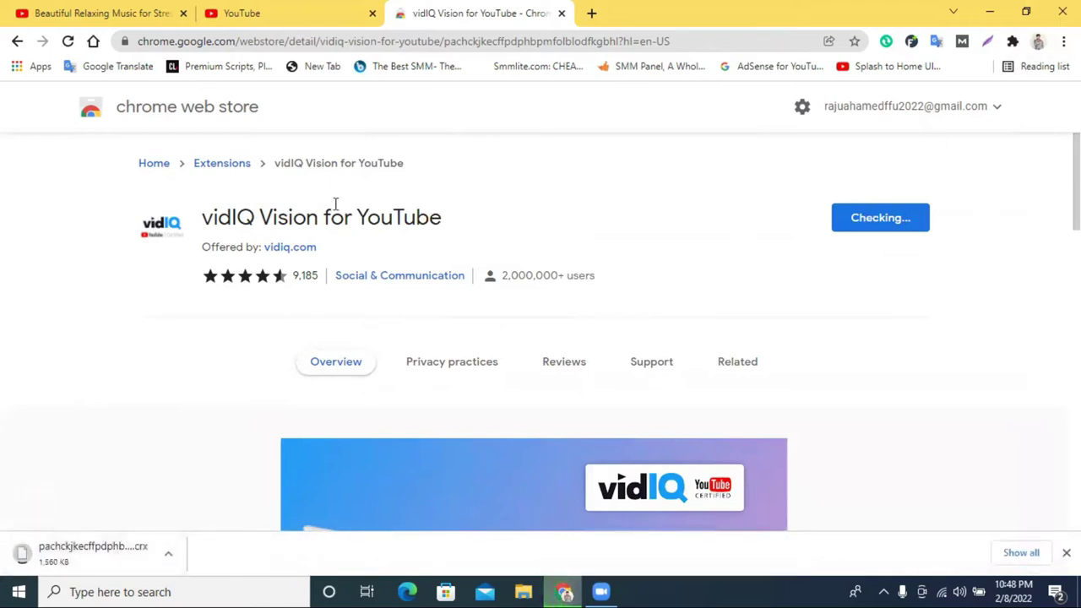
pyautogui.moveTo(202, 217); pyautogui.dragTo(439, 208)
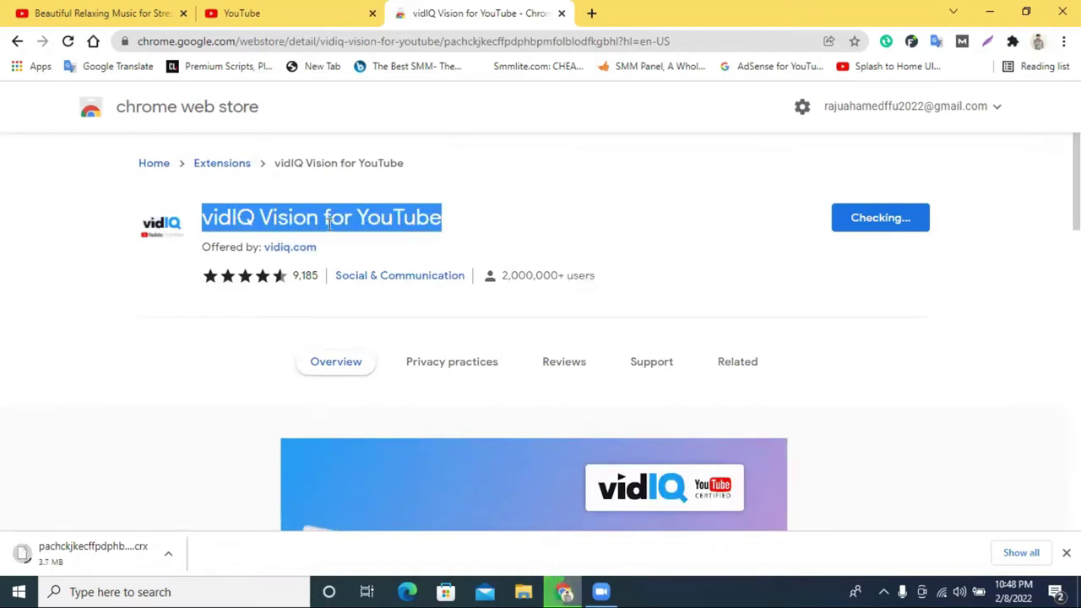
pyautogui.moveTo(318, 217); pyautogui.dragTo(203, 217)
pyautogui.rightClick(255, 217)
pyautogui.click(314, 227)
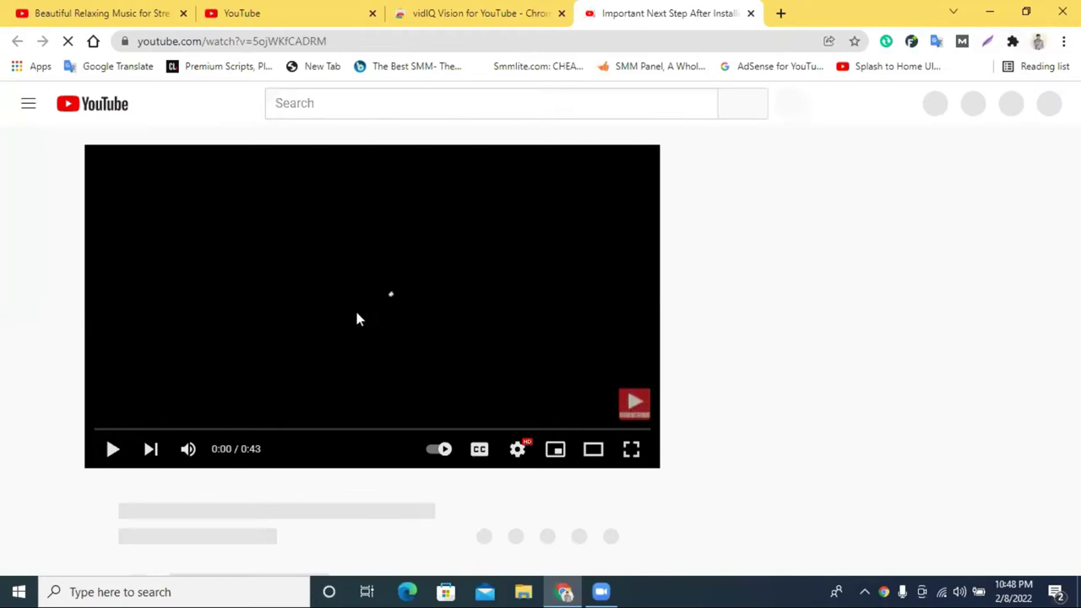
# Confirm vidIQ appears in the extensions list and pause the vidIQ setup video
pyautogui.click(1012, 42)
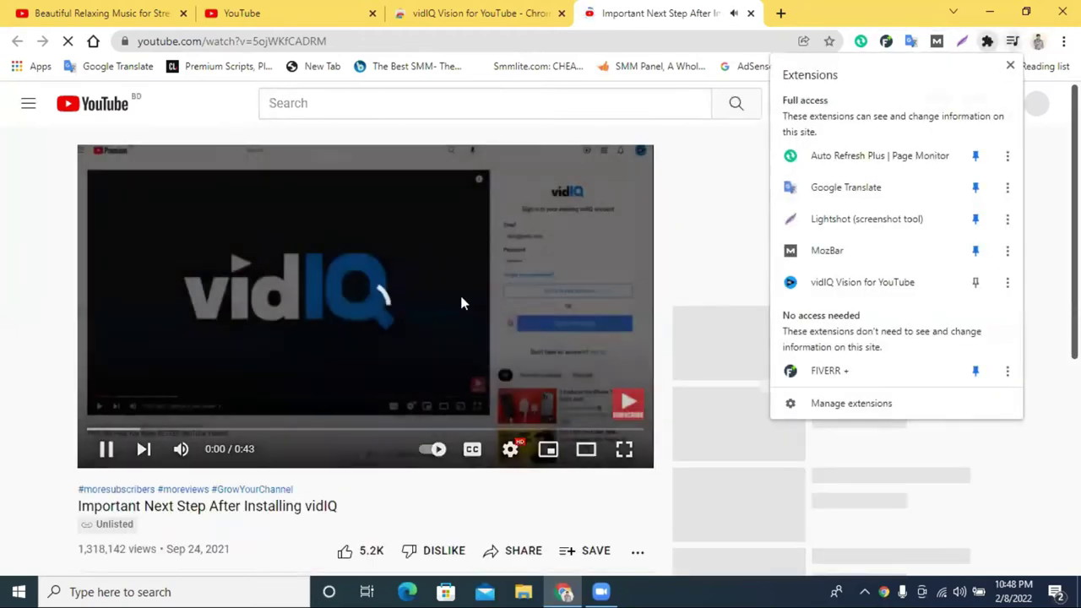
pyautogui.click(456, 297)
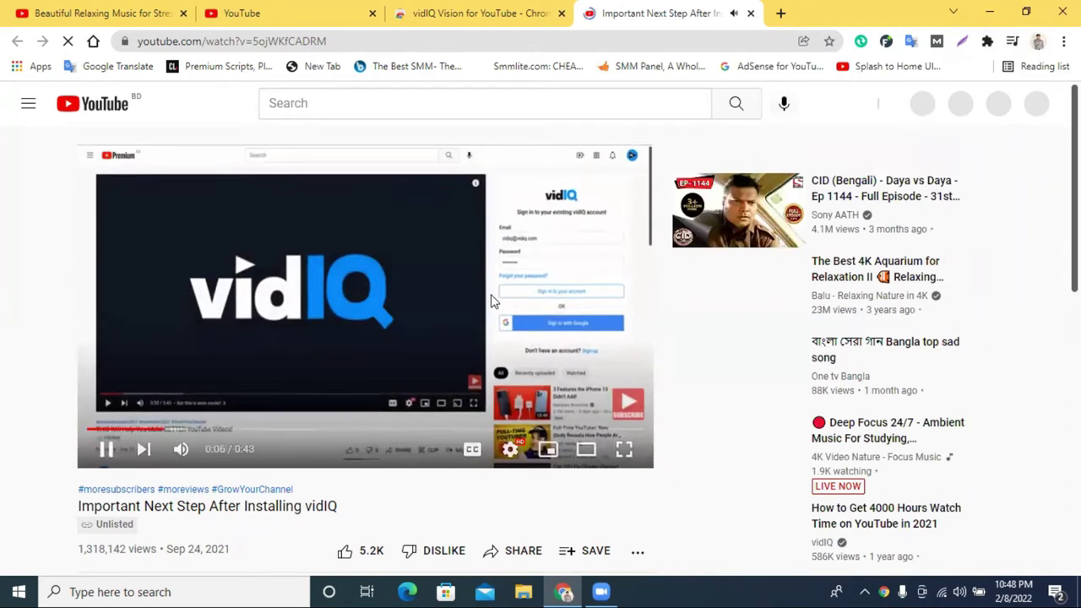
pyautogui.click(103, 451)
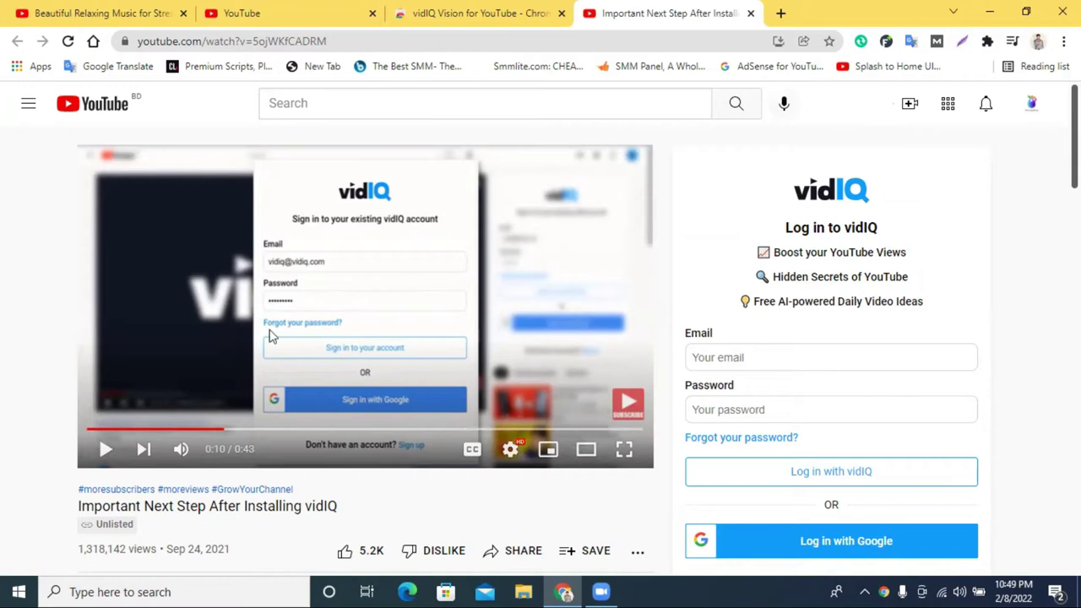
pyautogui.moveTo(519, 395)
pyautogui.click(987, 43)
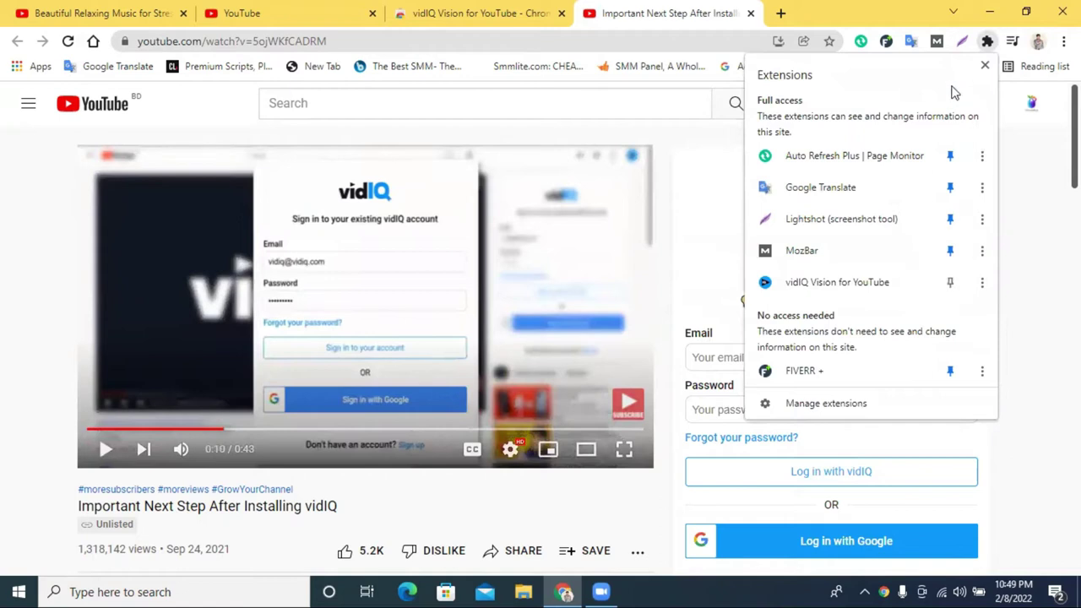
# Pin vidIQ Vision to the browser toolbar
pyautogui.click(951, 285)
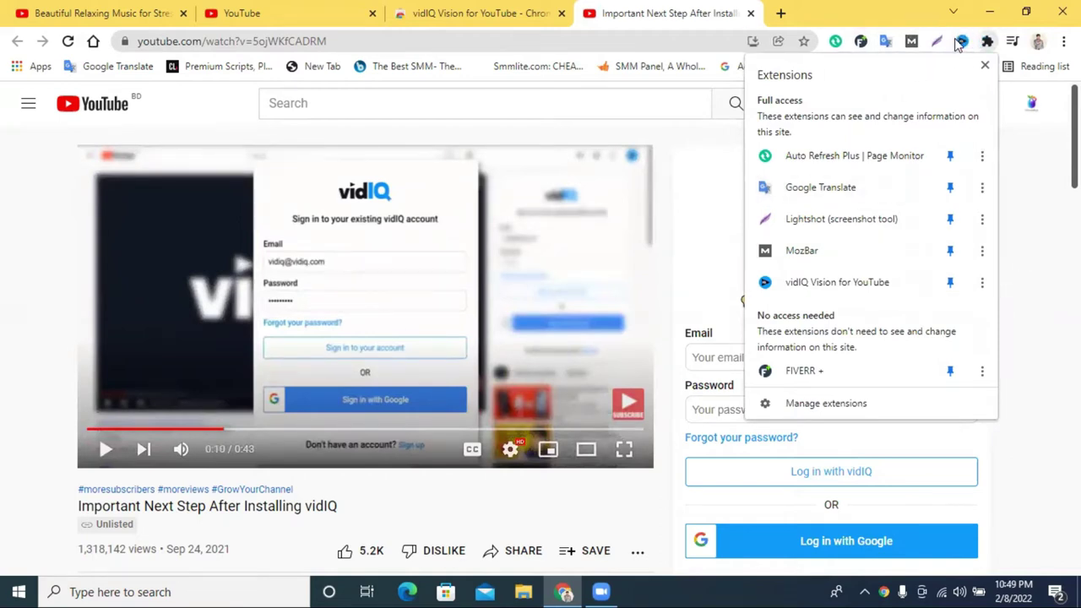
pyautogui.click(950, 285)
pyautogui.click(950, 284)
pyautogui.press('Escape')
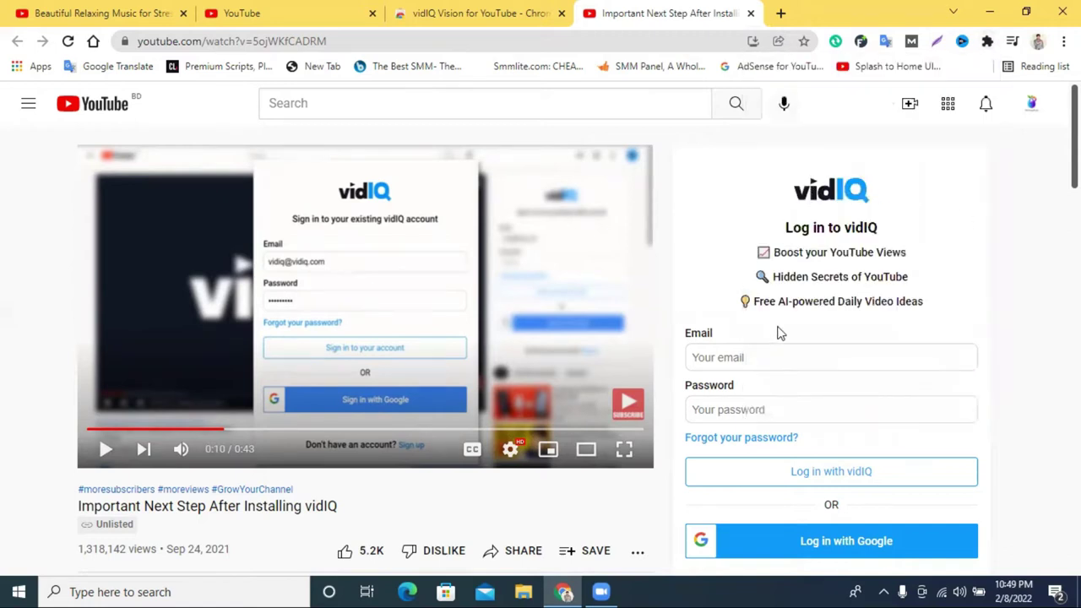
# Scroll to the vidIQ login form in the side panel and focus its Email field
pyautogui.scroll(-1, 876, 291)
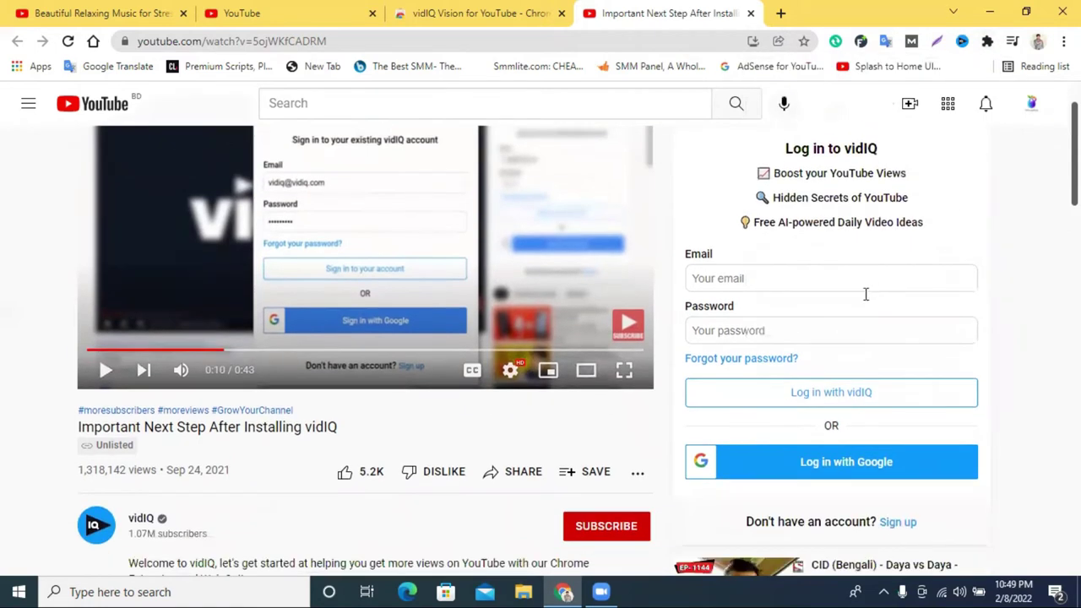
pyautogui.scroll(-1, 845, 314)
pyautogui.scroll(2, 883, 367)
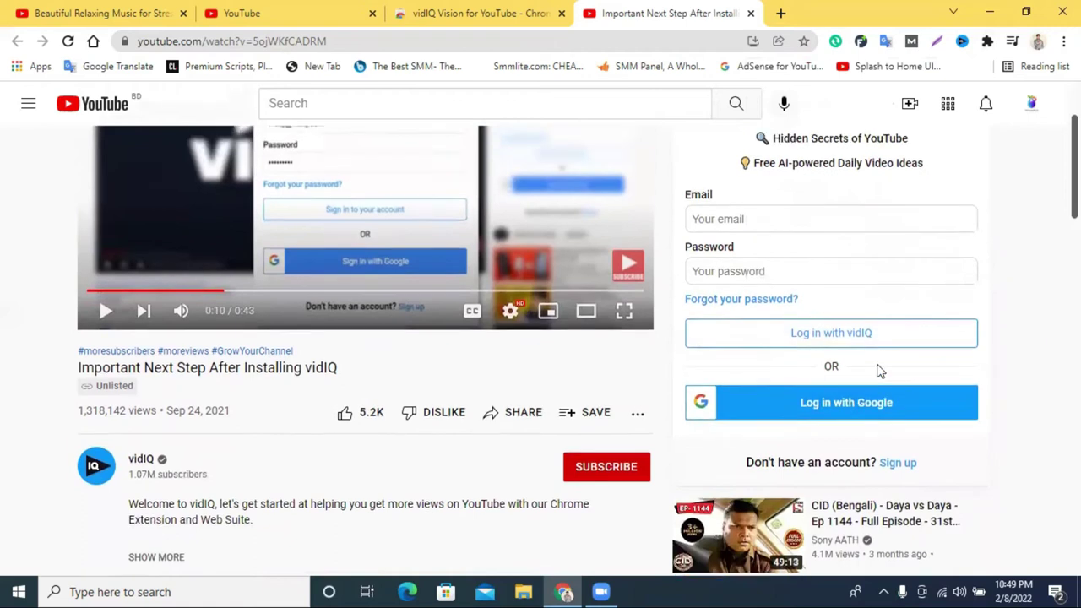
pyautogui.scroll(-2, 893, 369)
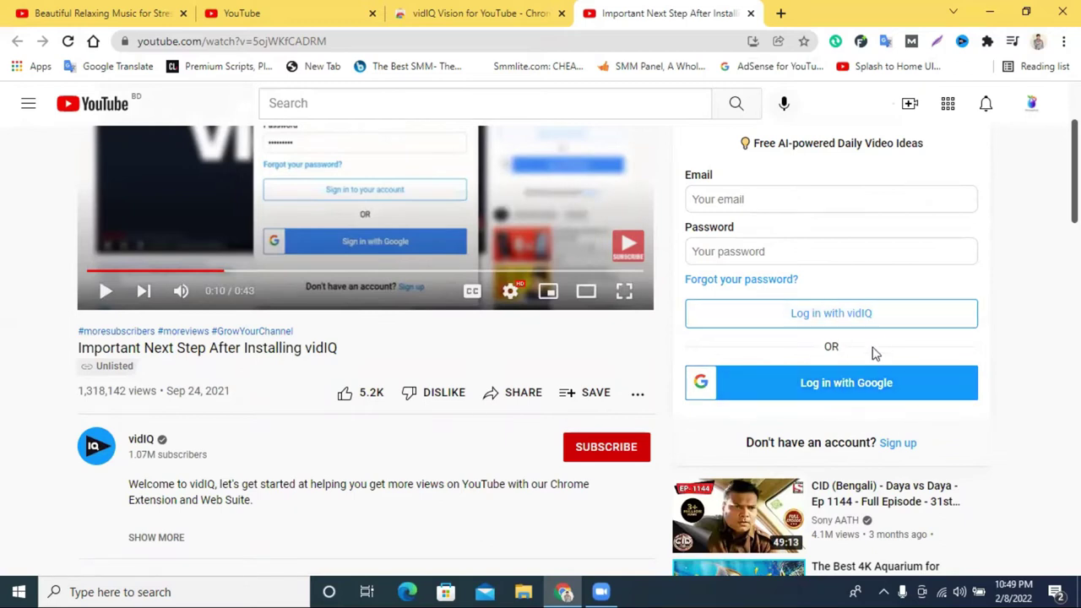
pyautogui.click(731, 199)
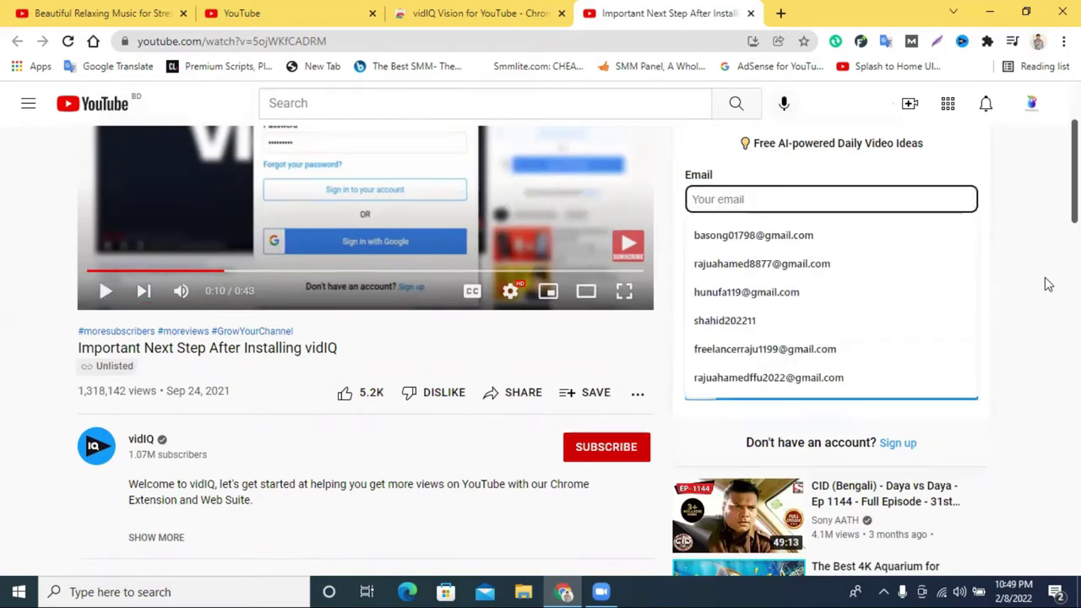
# Switch the vidIQ panel from login to sign-up and choose Sign up with Google
pyautogui.click(958, 347)
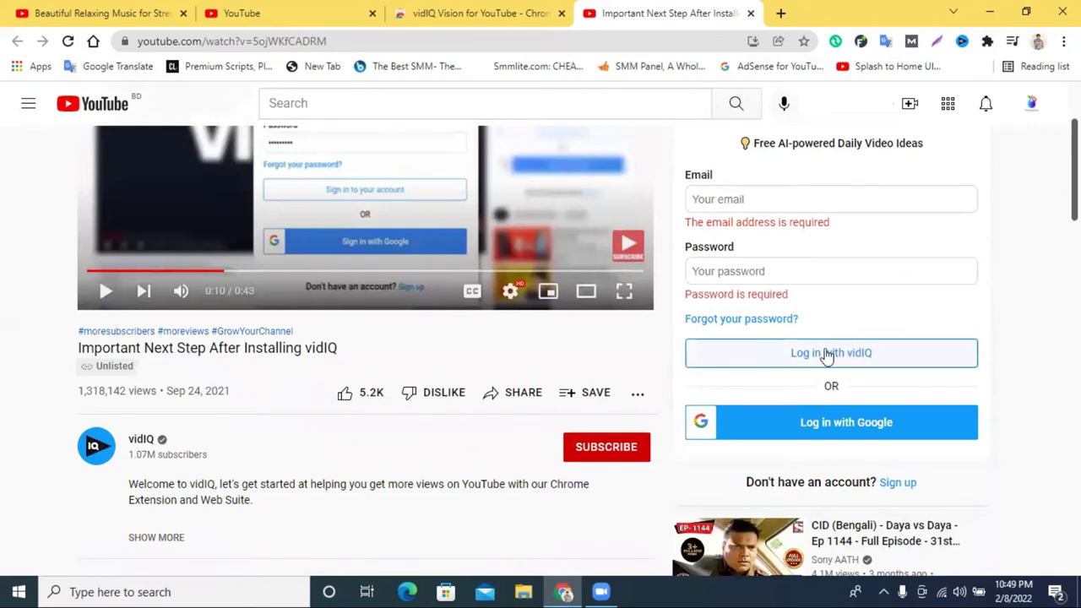
pyautogui.scroll(-1, 943, 385)
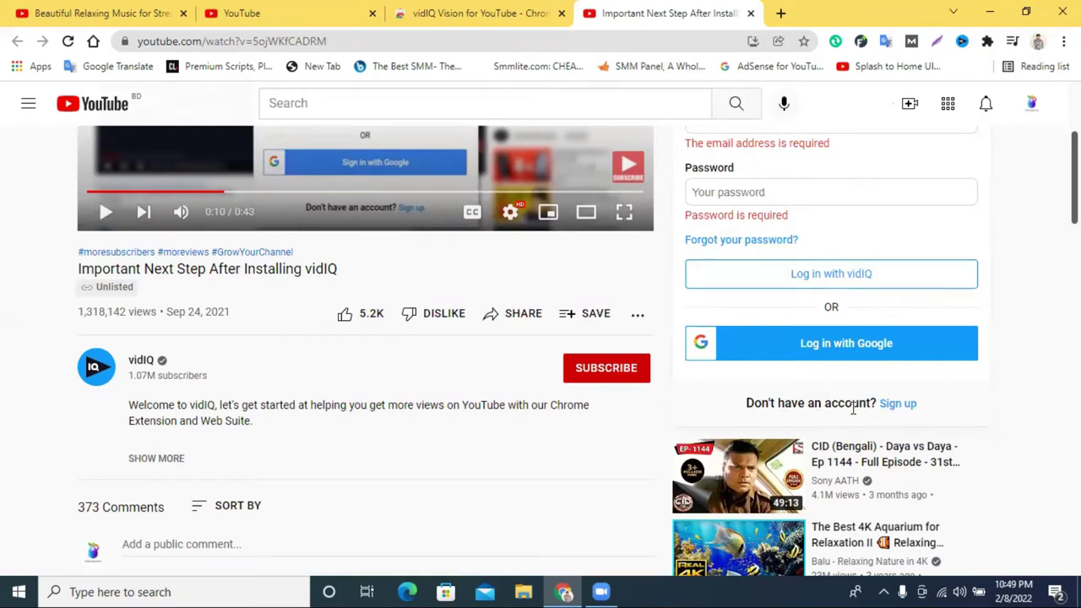
pyautogui.click(898, 404)
pyautogui.scroll(2, 896, 333)
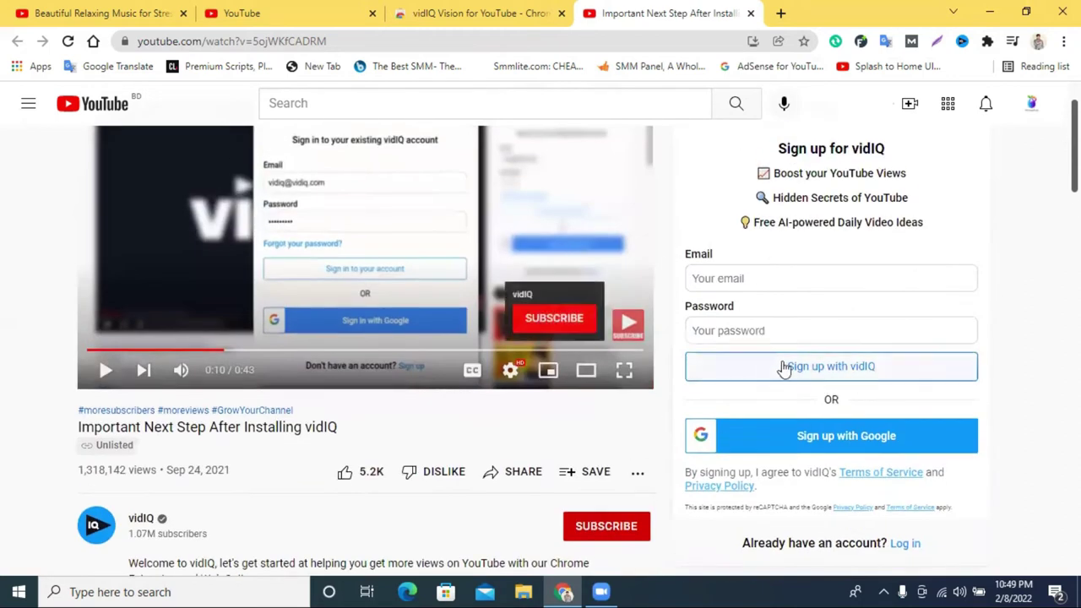
pyautogui.click(804, 445)
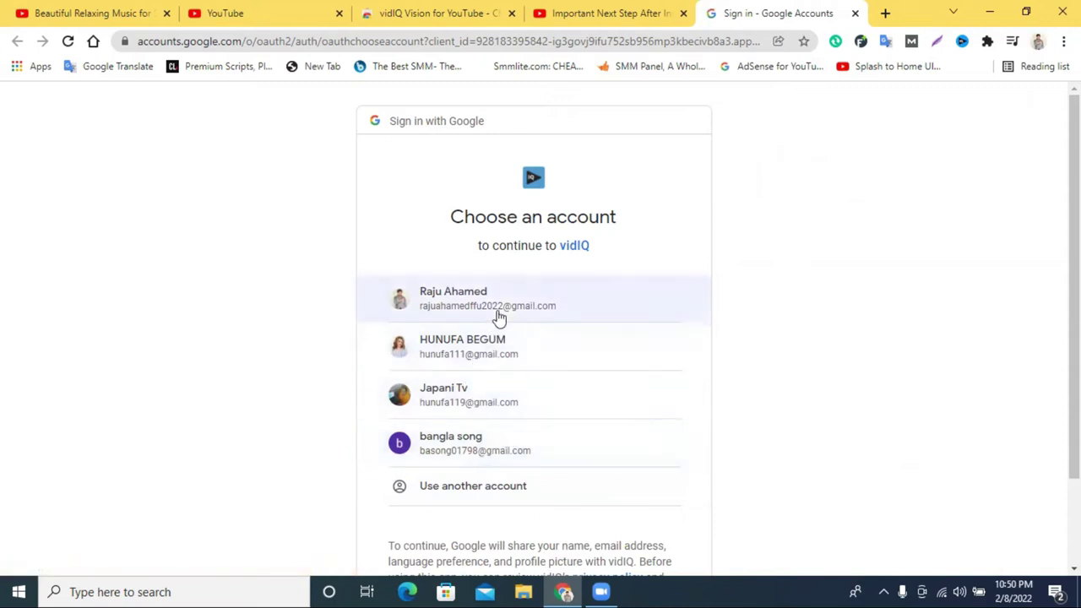
# Choose the Google account for vidIQ and pause the reloaded tutorial video at 0:01
pyautogui.click(486, 448)
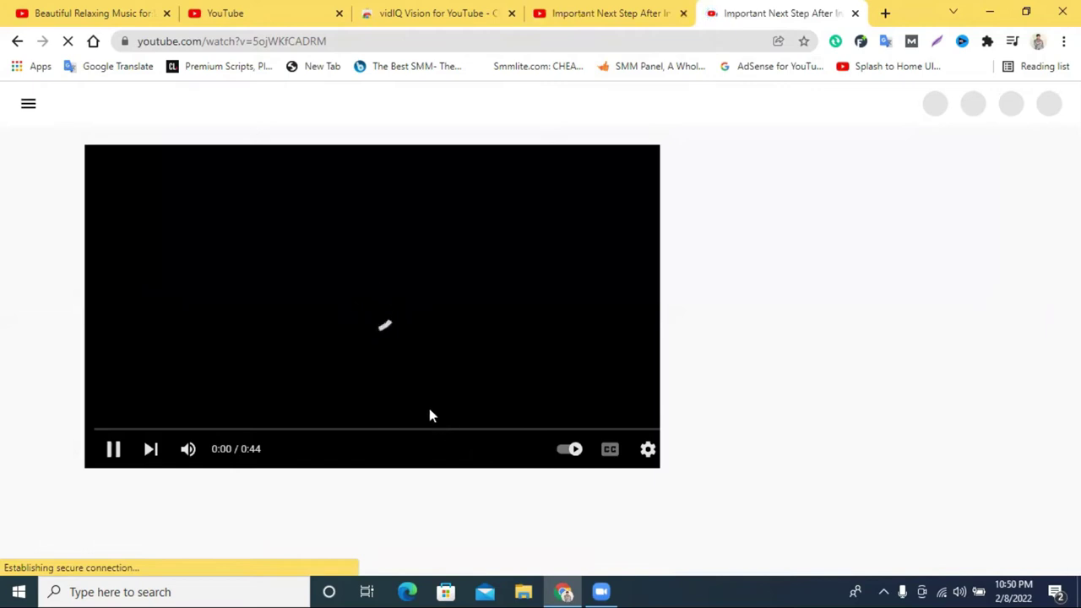
pyautogui.click(113, 450)
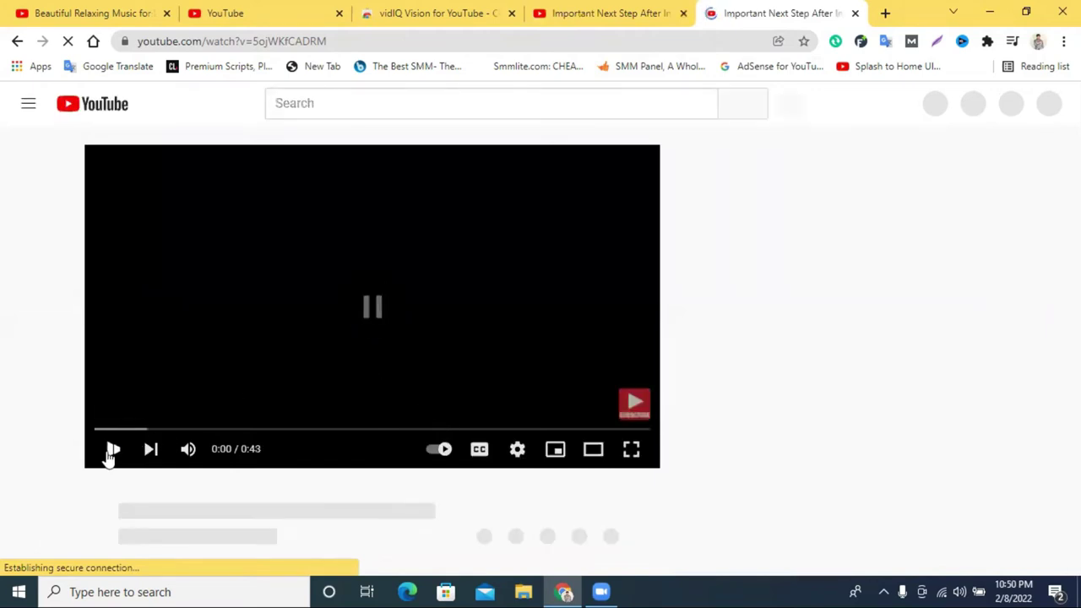
pyautogui.click(110, 452)
pyautogui.click(110, 453)
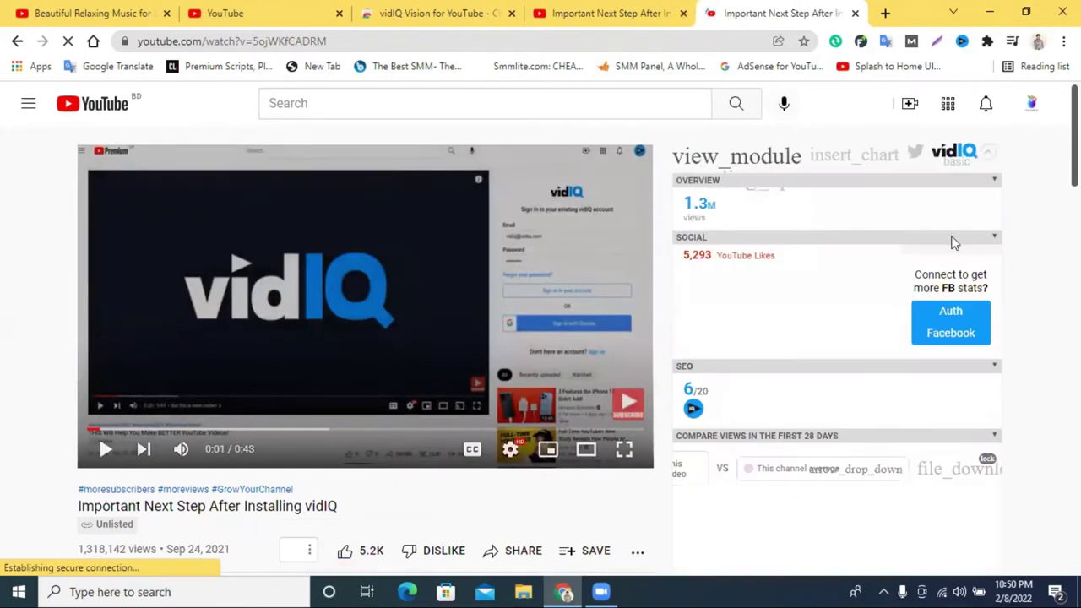
# Scroll through the vidIQ sidebar panels showing a 67/100 score and 504.3 views per hour
pyautogui.scroll(-5, 946, 336)
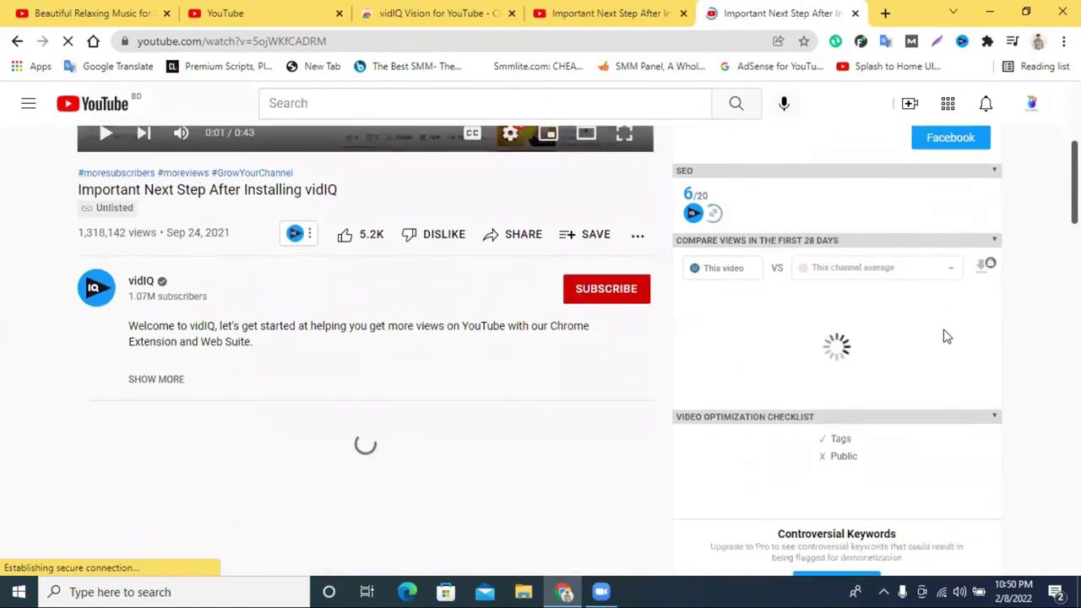
pyautogui.scroll(-2, 943, 338)
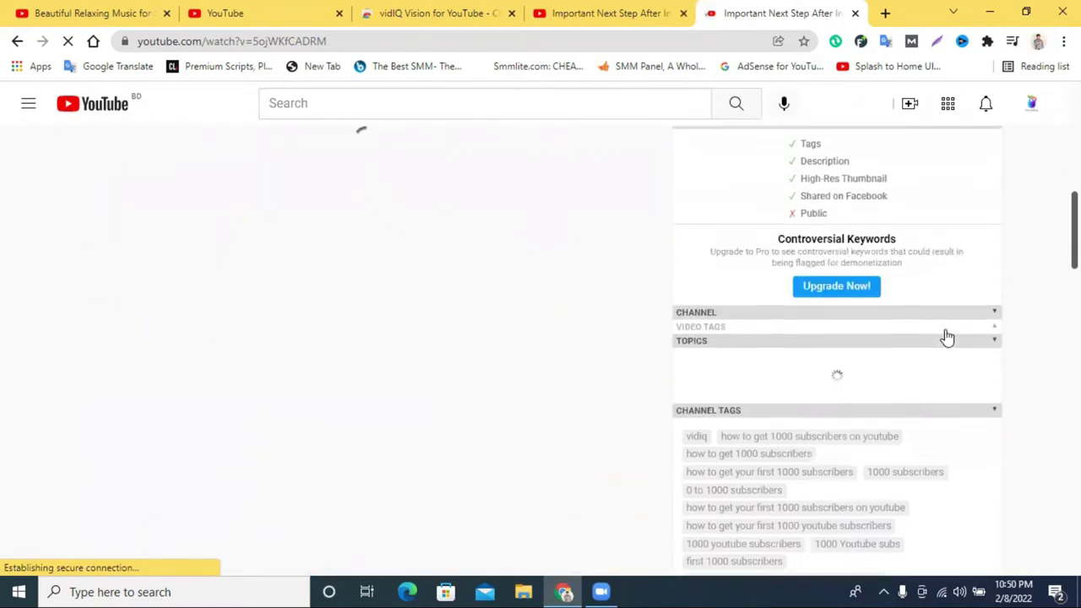
pyautogui.scroll(3, 237, 338)
pyautogui.scroll(-4, 890, 295)
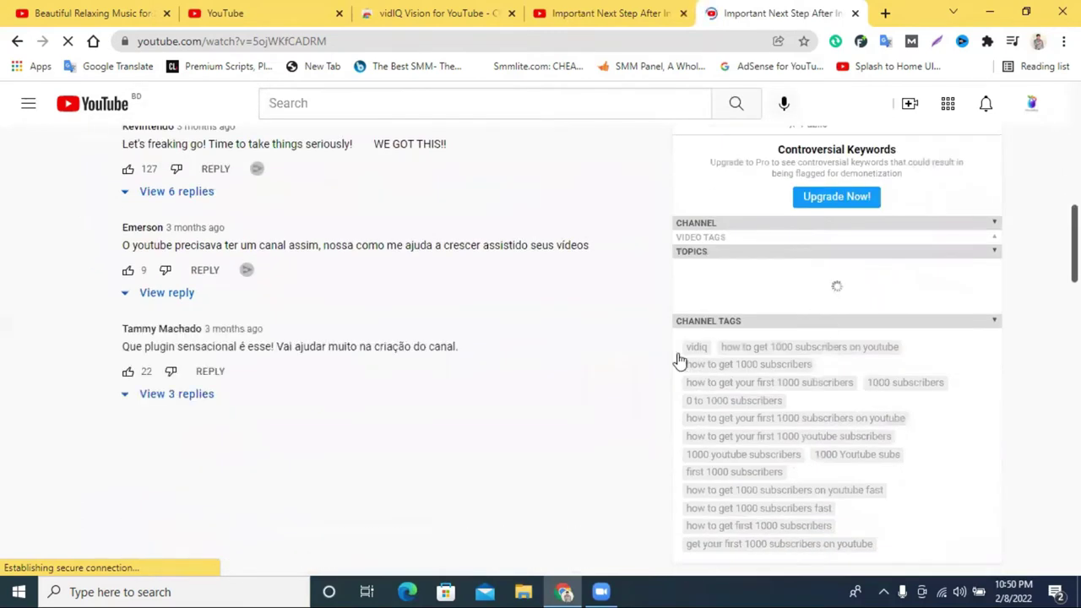
pyautogui.scroll(-2, 929, 278)
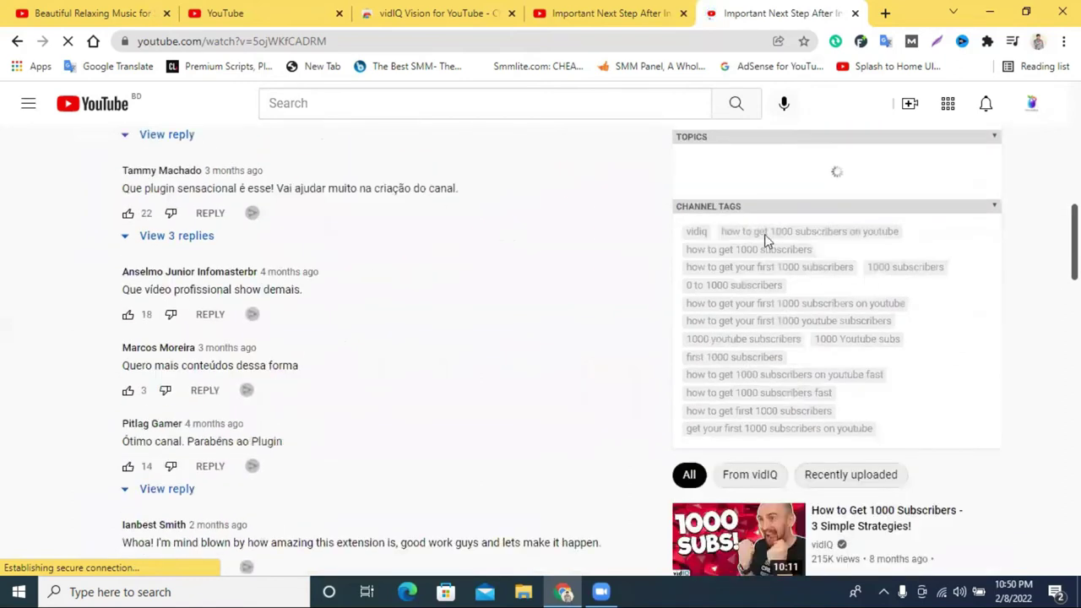
pyautogui.scroll(-3, 819, 405)
pyautogui.scroll(3, 755, 261)
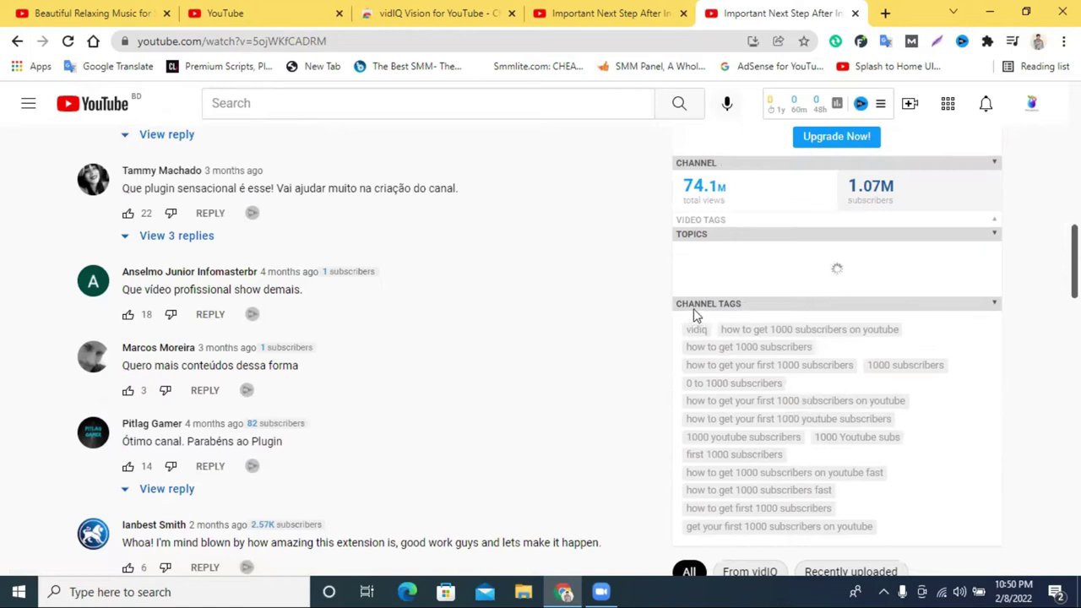
pyautogui.scroll(-2, 718, 326)
pyautogui.scroll(3, 715, 319)
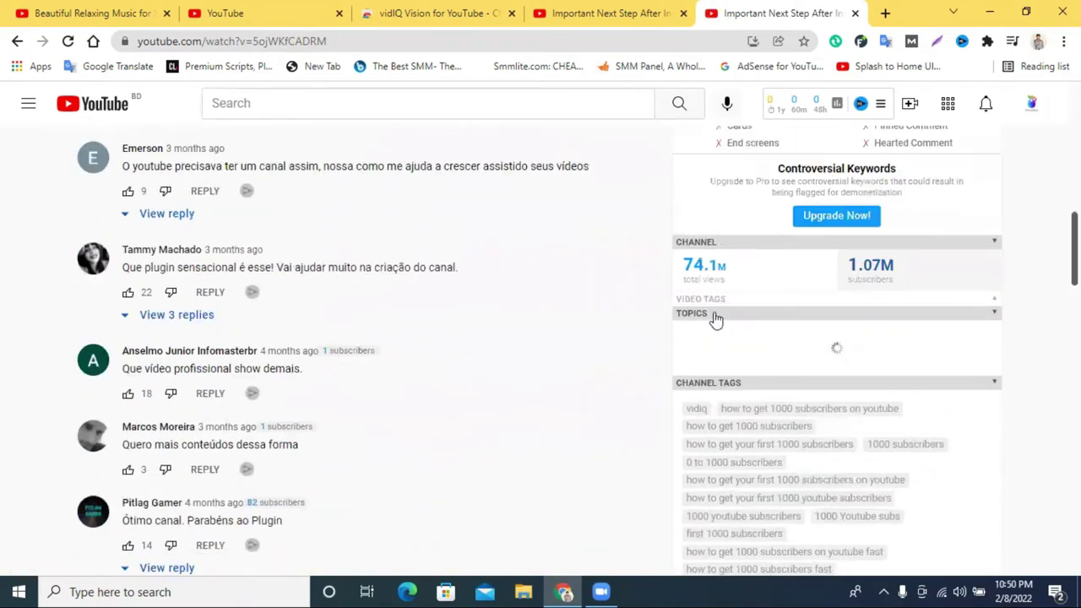
pyautogui.scroll(1, 755, 326)
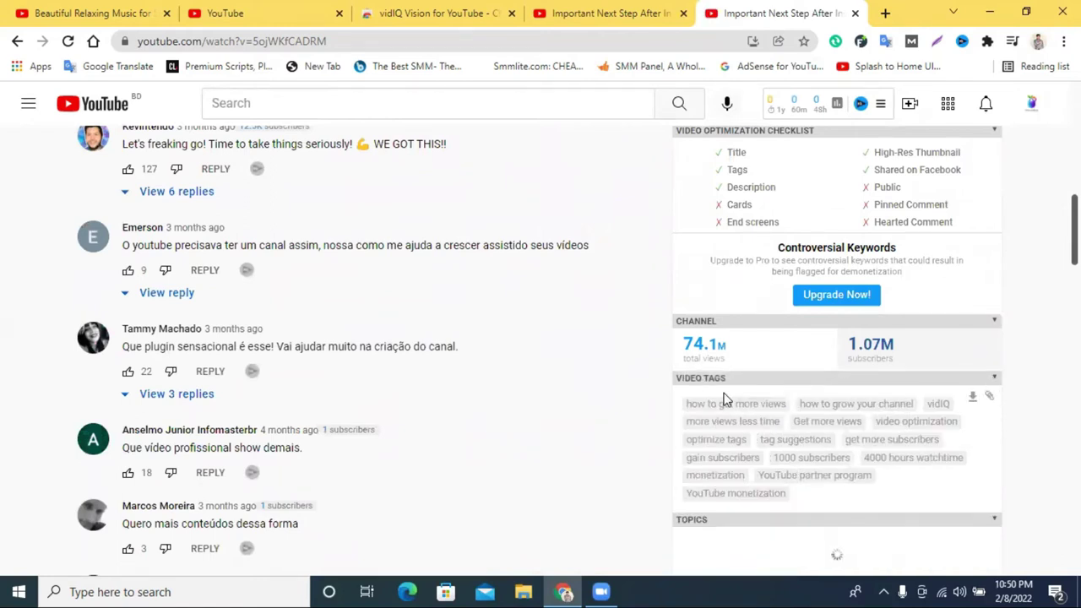
pyautogui.scroll(-2, 743, 361)
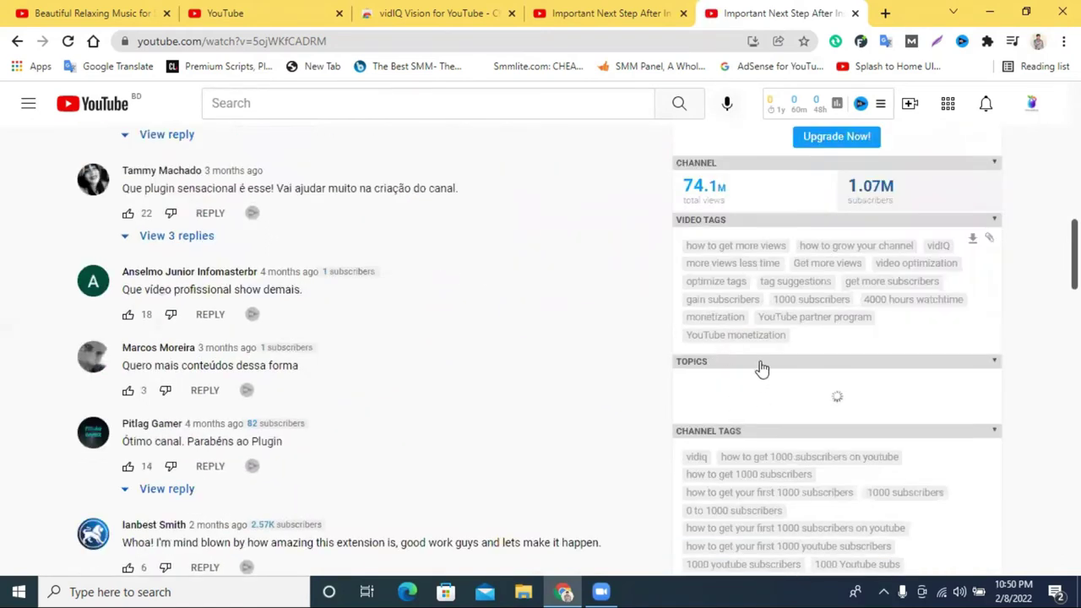
pyautogui.scroll(7, 755, 372)
pyautogui.scroll(4, 690, 380)
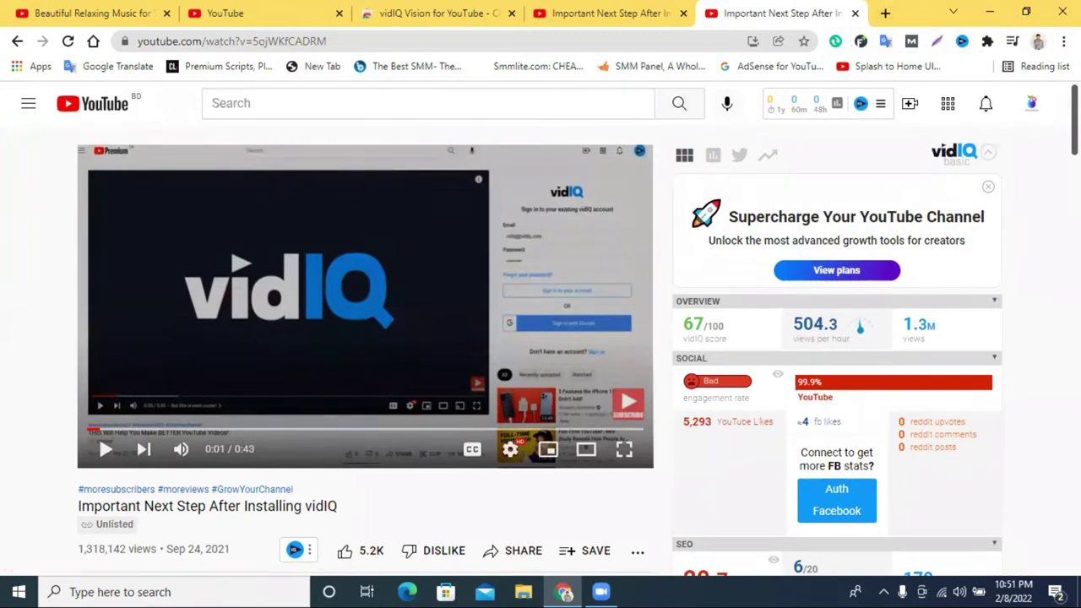
pyautogui.click(885, 13)
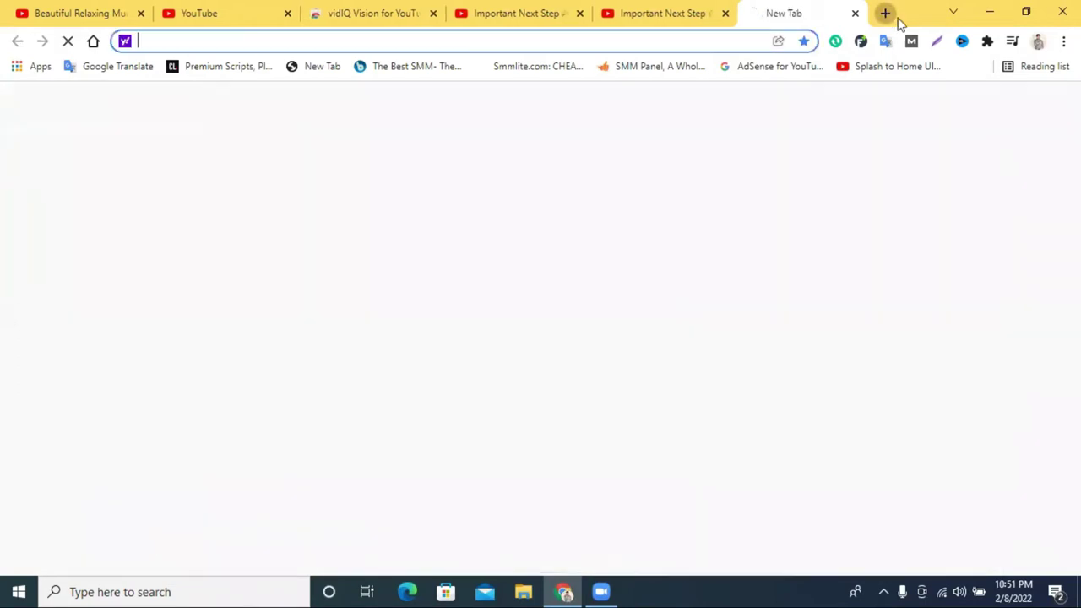
pyautogui.rightClick(437, 44)
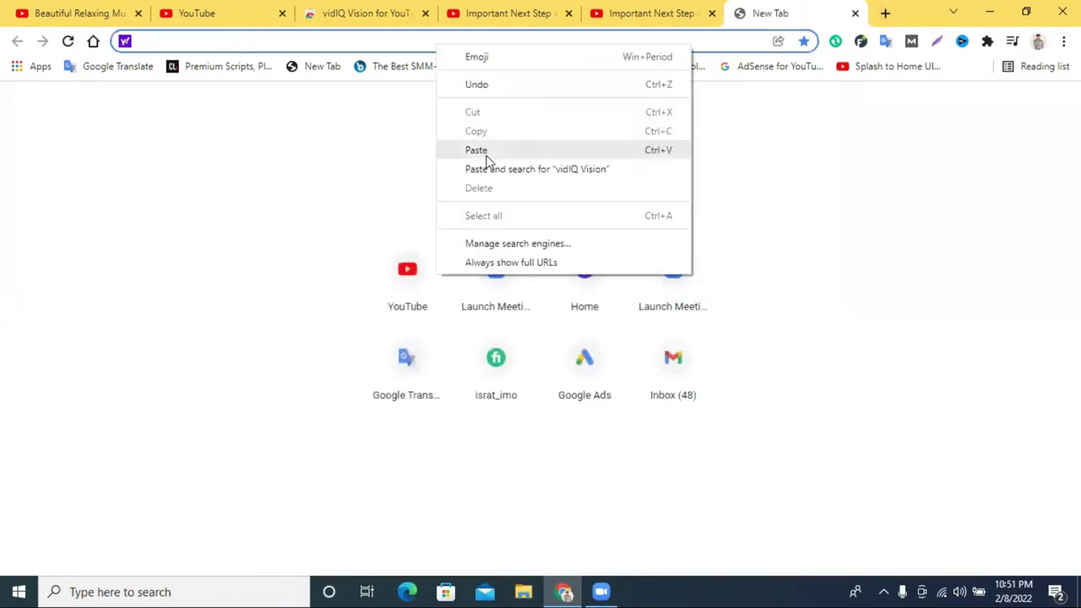
pyautogui.click(507, 171)
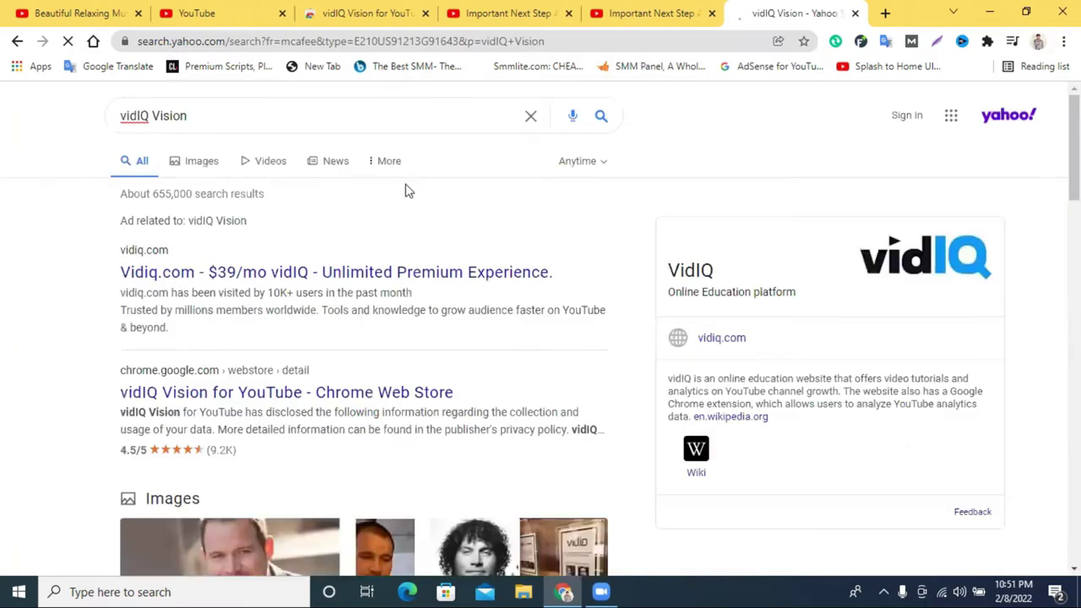
pyautogui.scroll(-1, 280, 328)
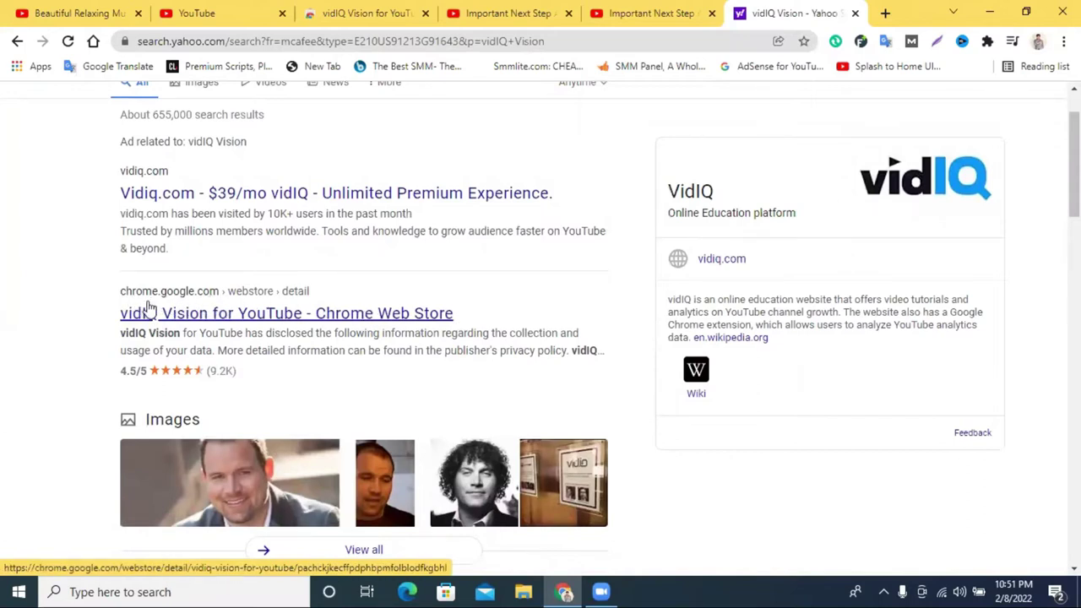
pyautogui.click(212, 321)
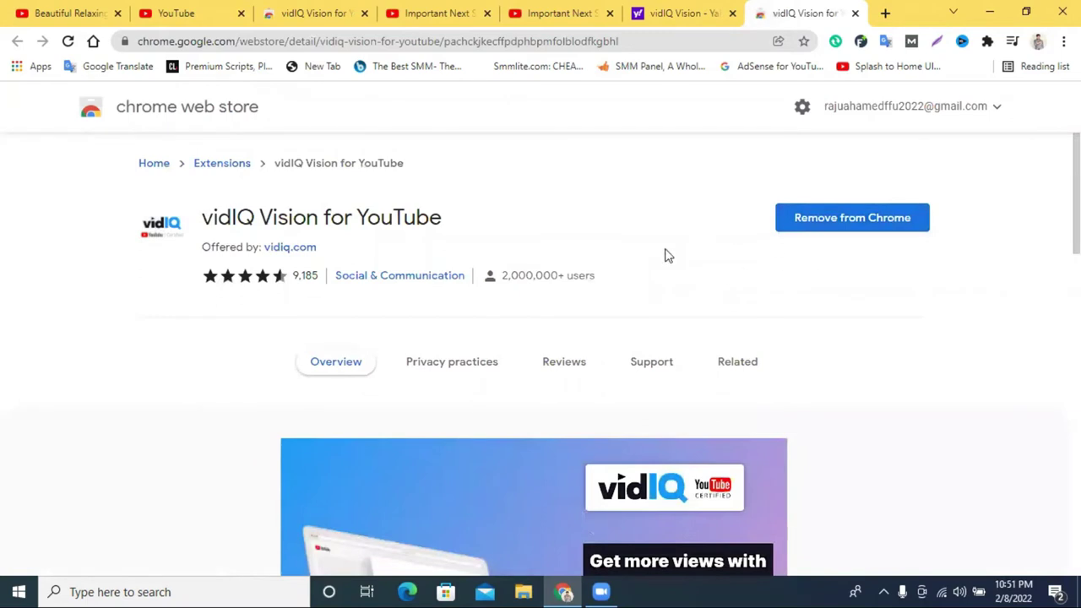
pyautogui.click(856, 13)
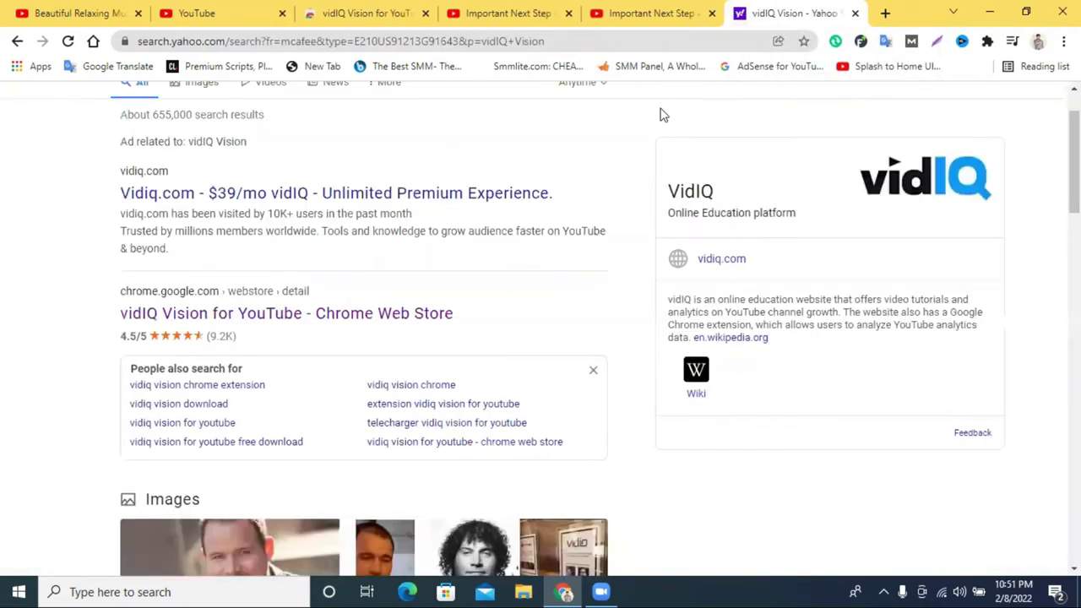
# Return to the vidIQ Vision results in the Web Store and search for 'keyword evren'
pyautogui.click(854, 14)
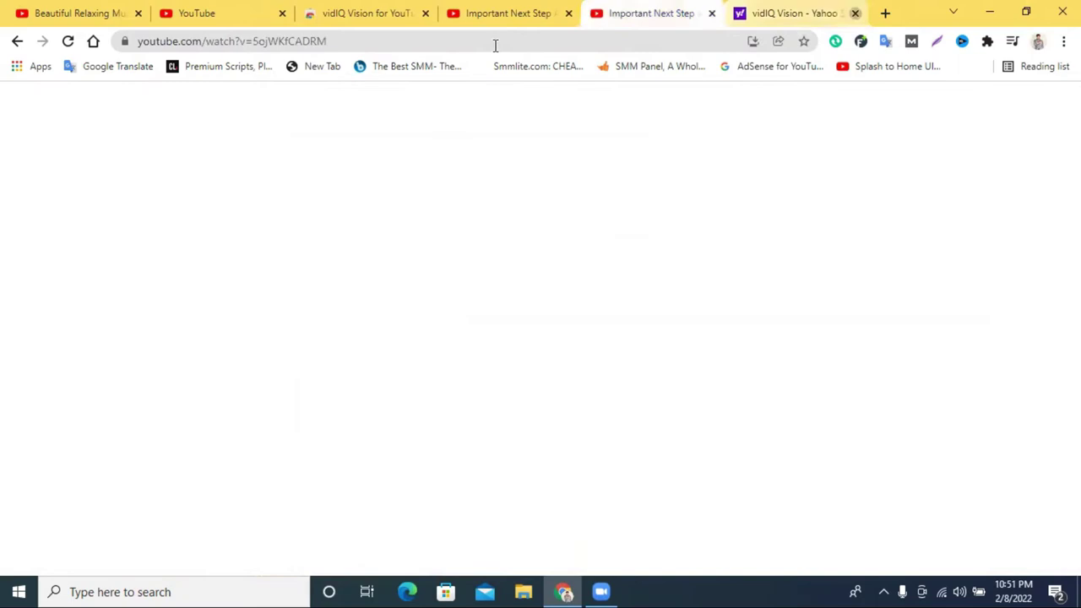
pyautogui.click(456, 10)
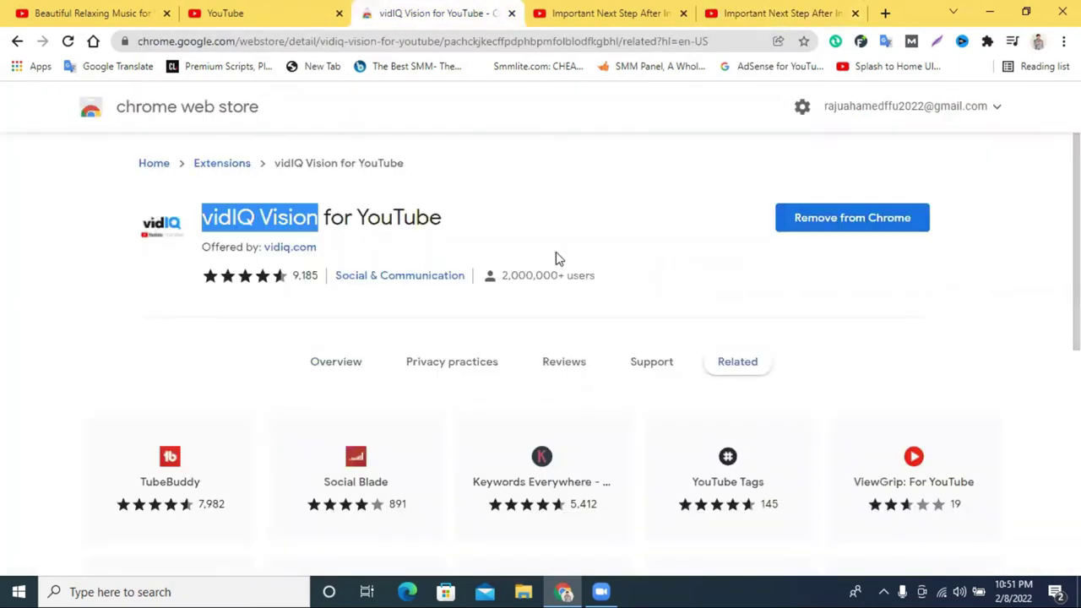
pyautogui.click(17, 42)
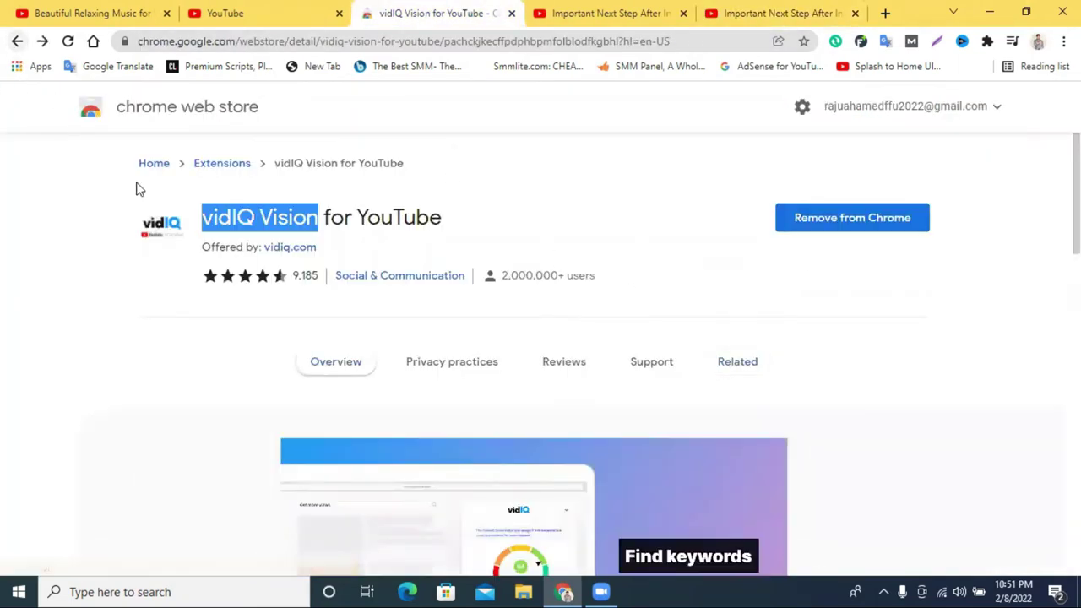
pyautogui.click(10, 42)
pyautogui.click(150, 163)
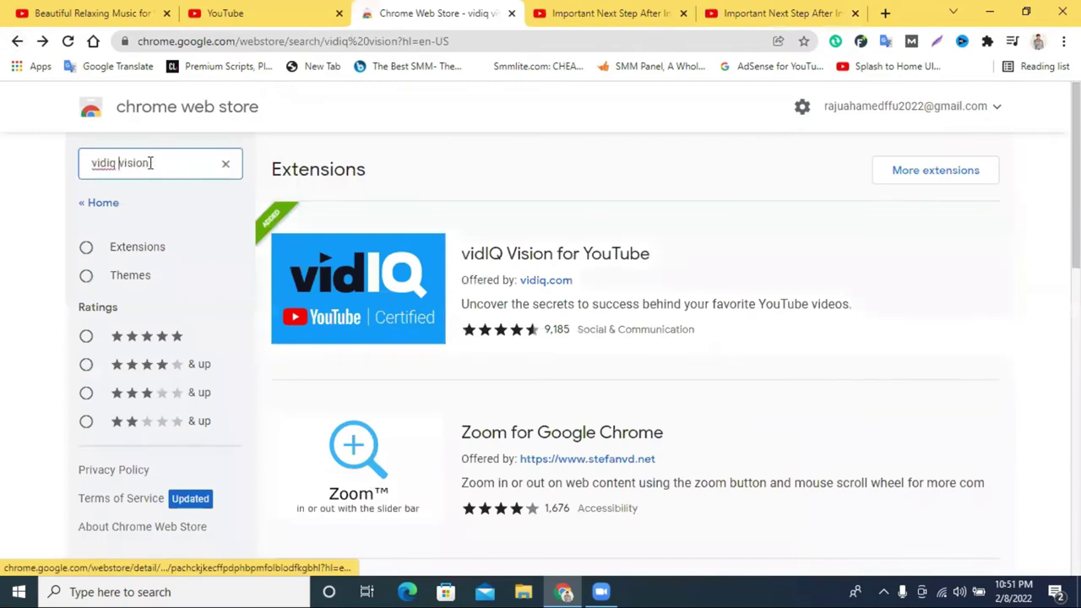
pyautogui.write('ke')
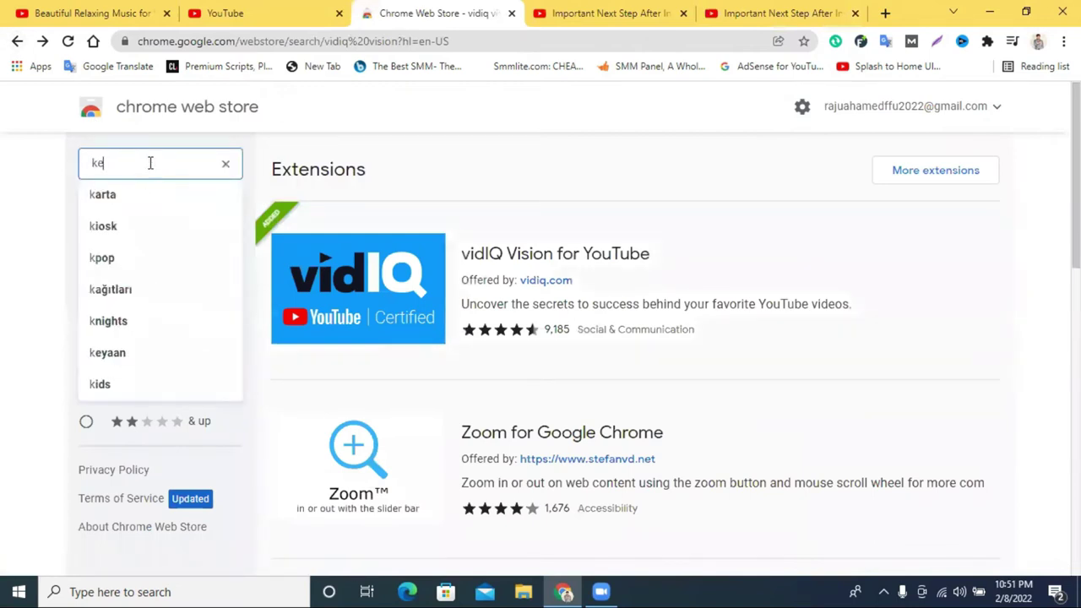
pyautogui.write('yword ')
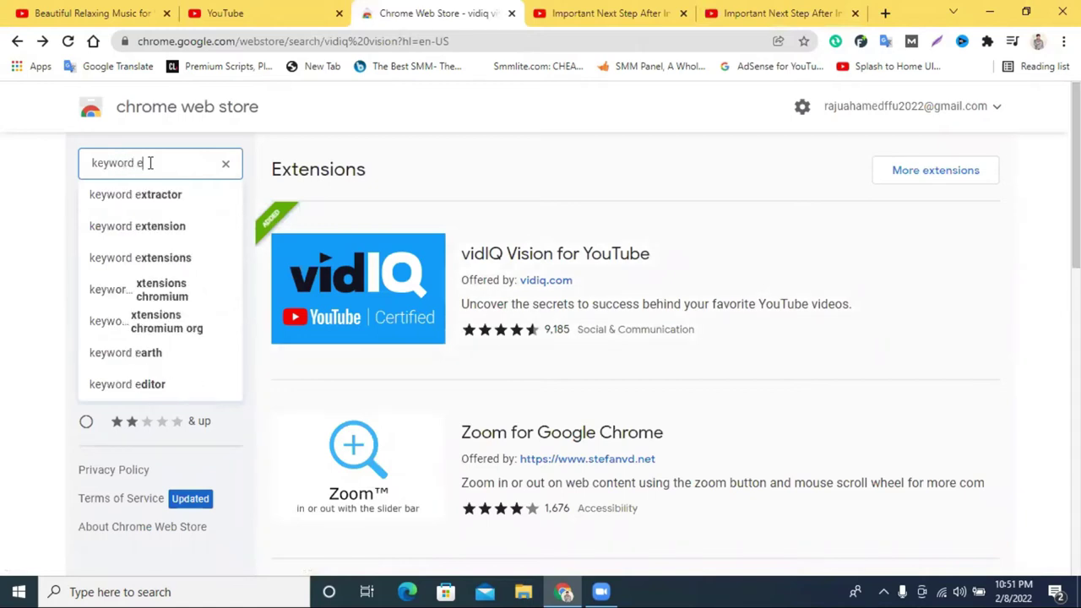
pyautogui.write('evren')
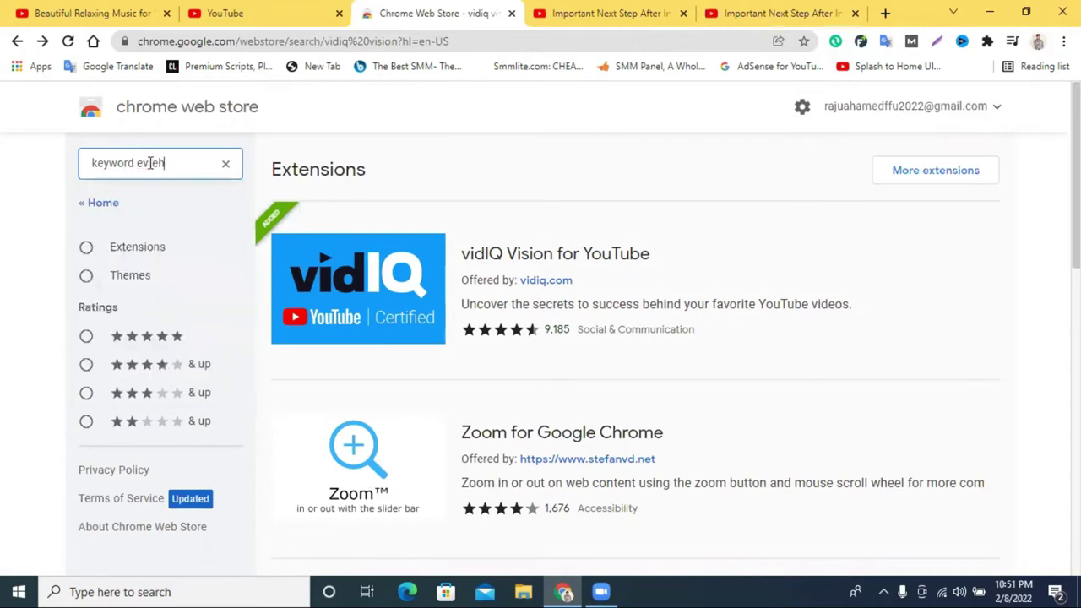
pyautogui.press('Return')
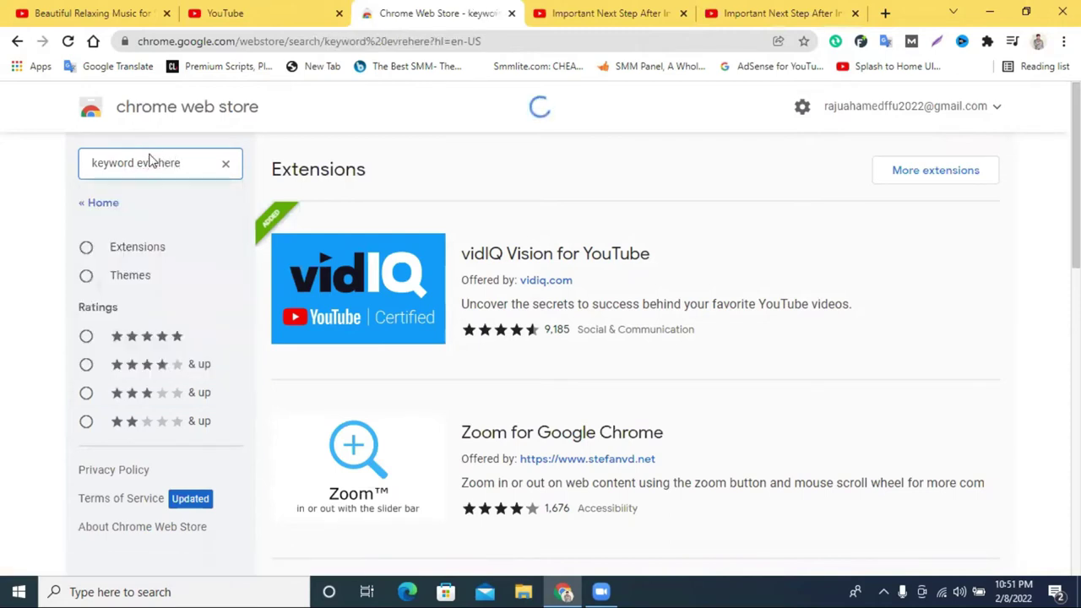
# Try to fix the misspelled word in the store search box
pyautogui.rightClick(156, 160)
pyautogui.click(146, 160)
pyautogui.rightClick(166, 161)
pyautogui.click(156, 160)
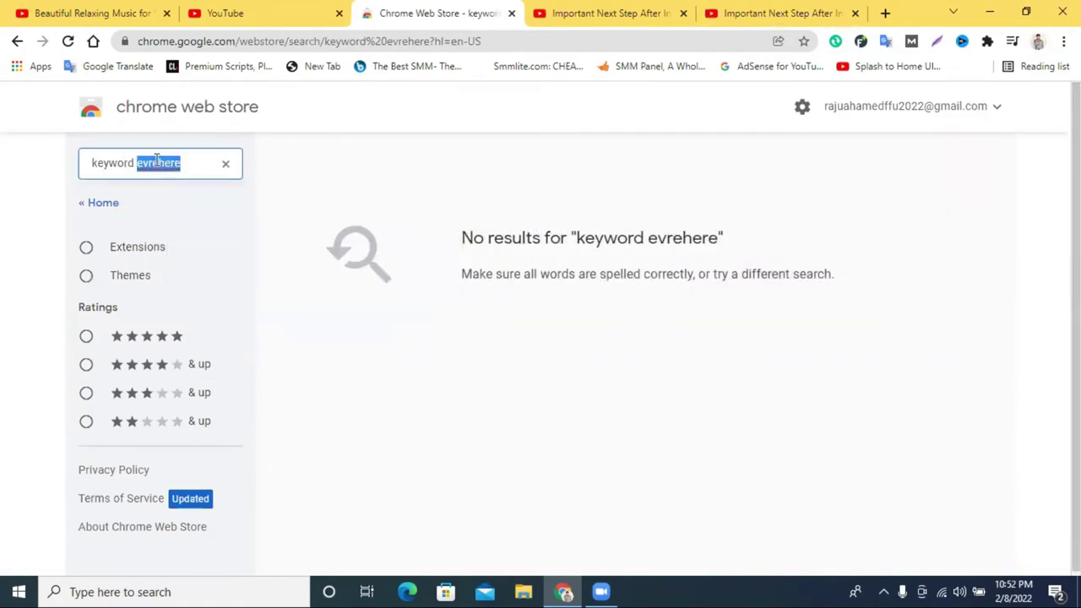
pyautogui.write('evr')
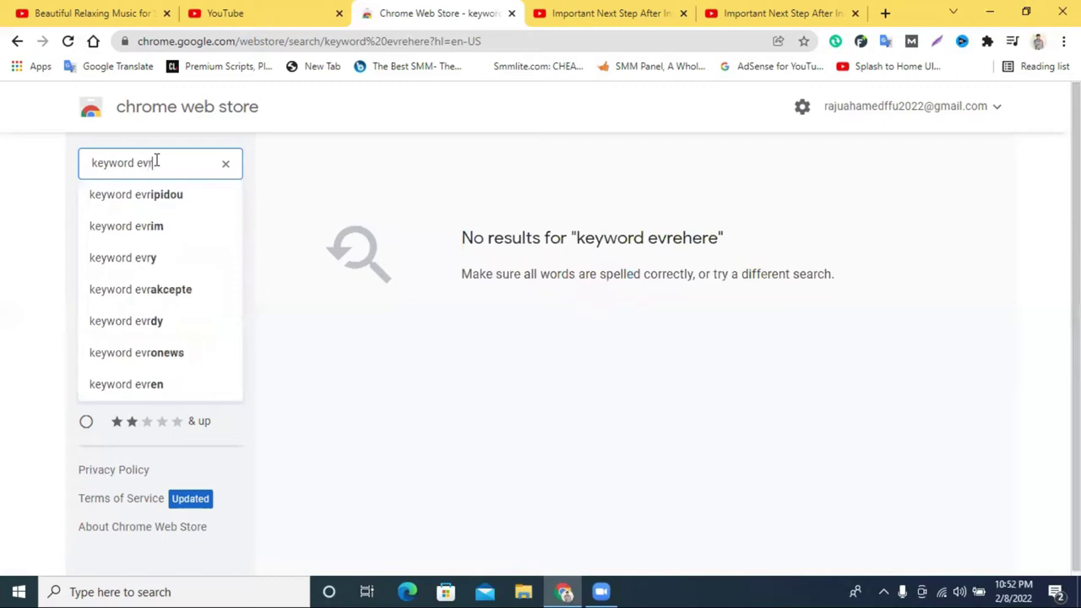
pyautogui.write('y')
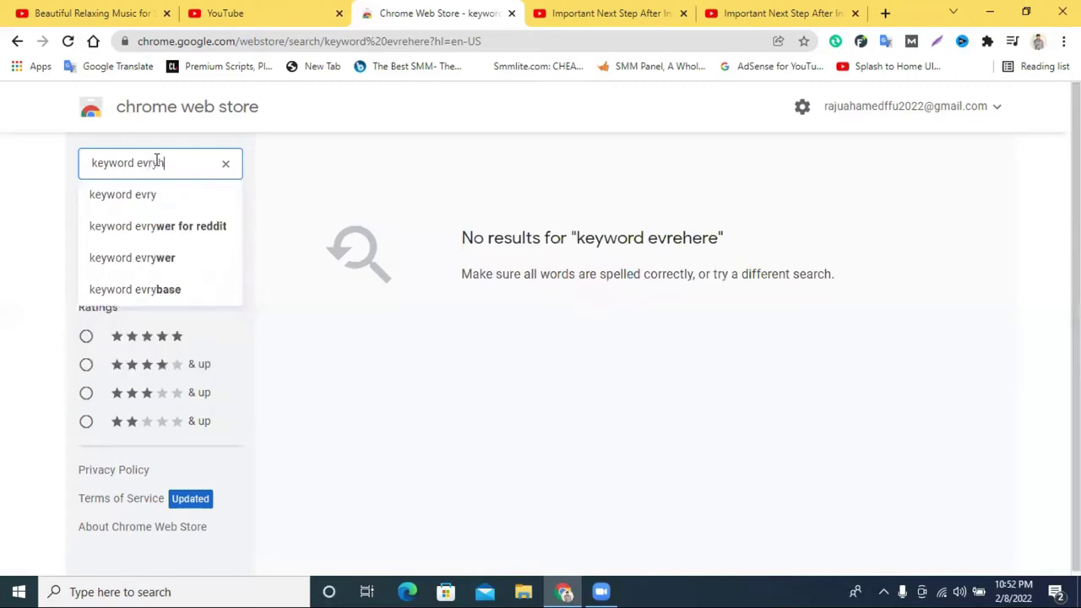
pyautogui.press('BackSpace')
pyautogui.write('h')
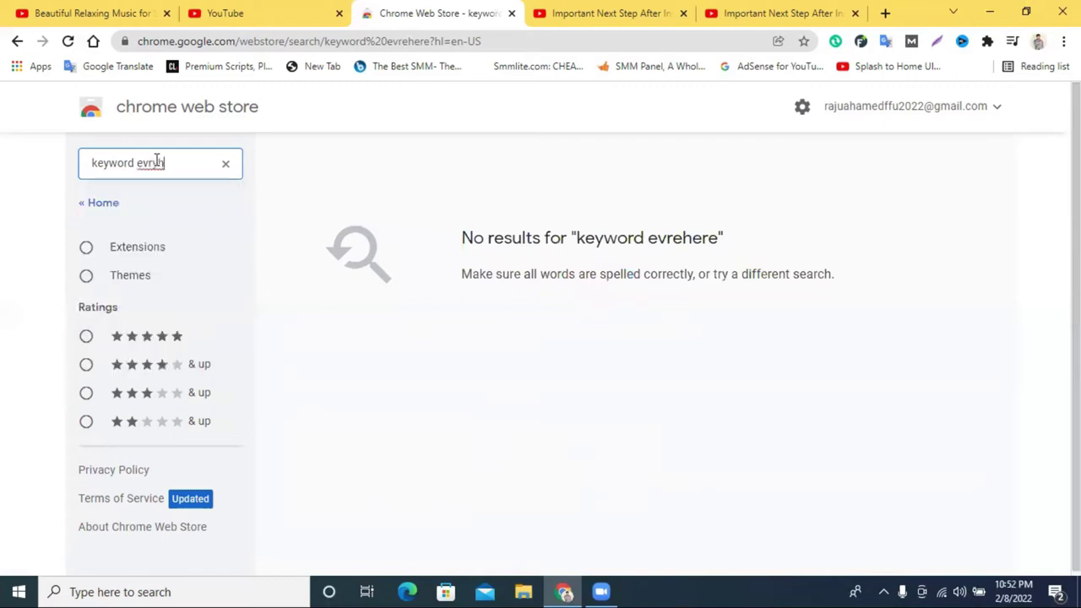
pyautogui.rightClick(158, 163)
pyautogui.click(152, 163)
# Type the query 'keyword evrewhere' in a new tab and copy it
pyautogui.click(885, 13)
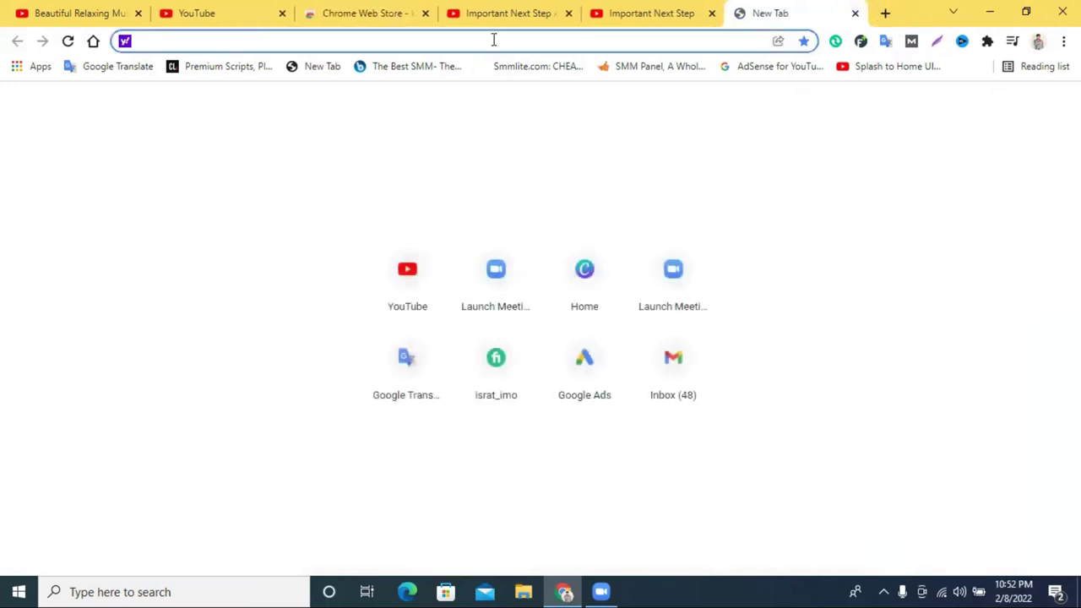
pyautogui.write('ke')
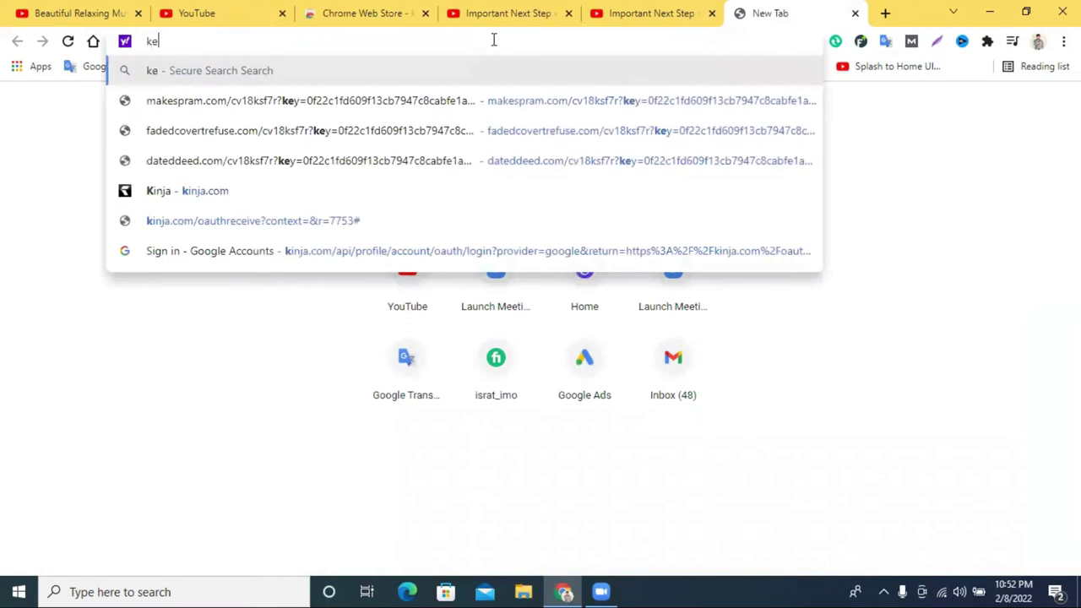
pyautogui.write('yword')
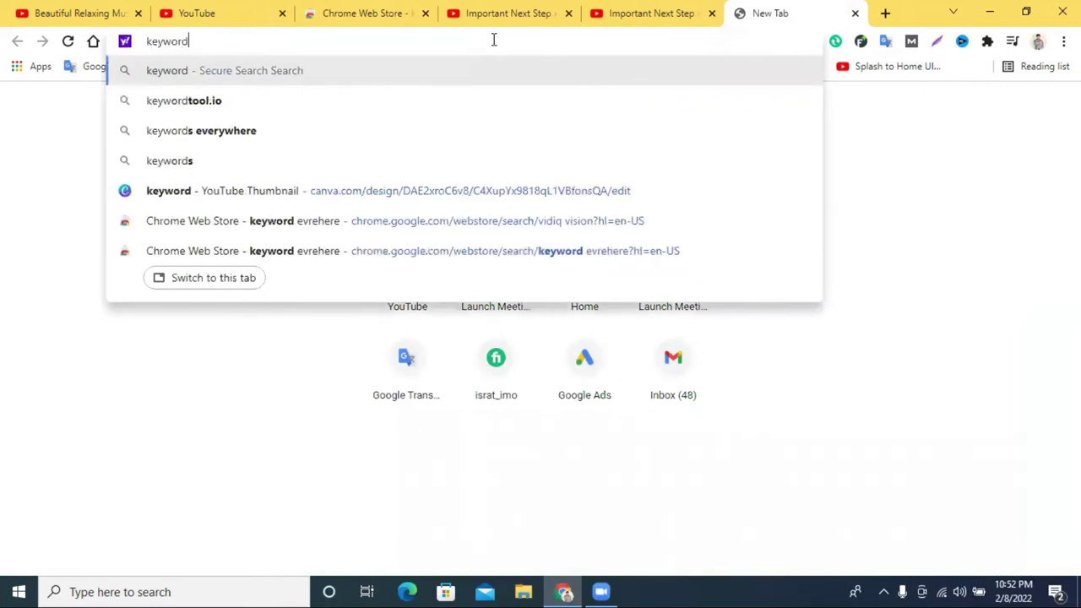
pyautogui.write(' ev')
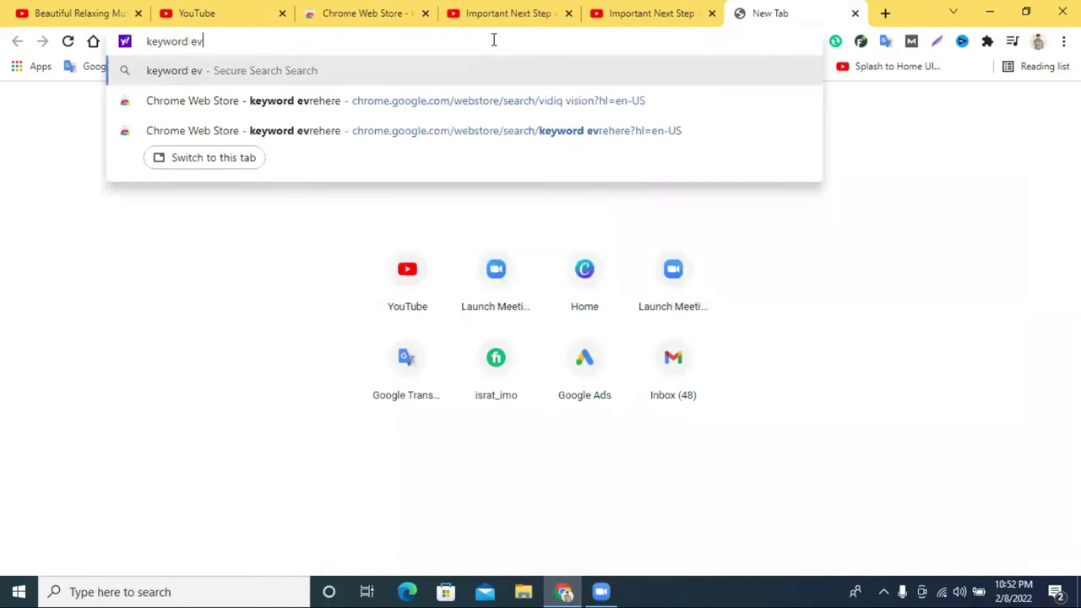
pyautogui.write('r')
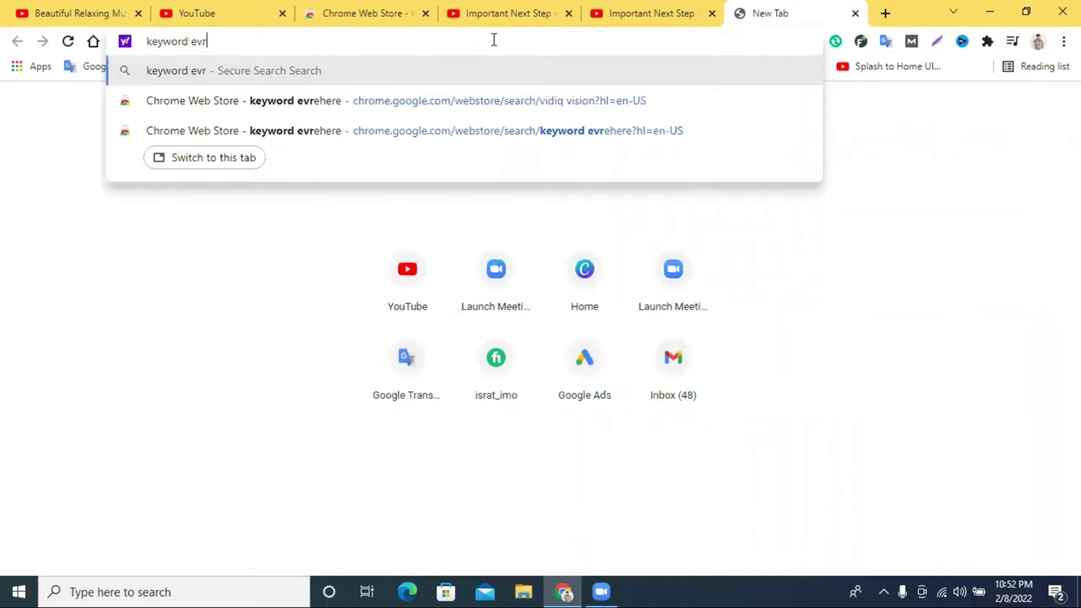
pyautogui.write('e')
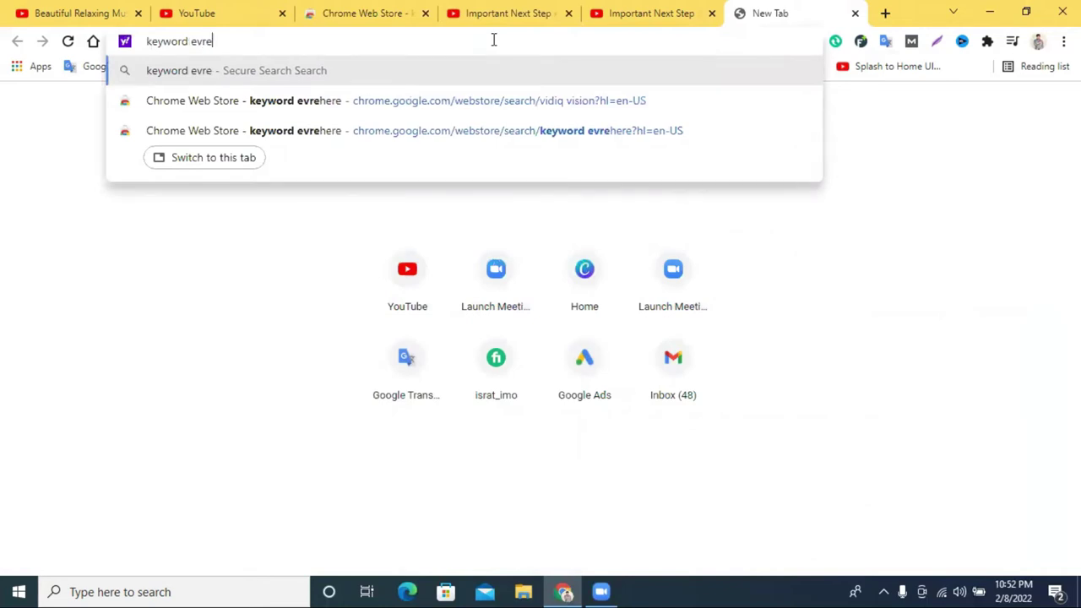
pyautogui.write('ho')
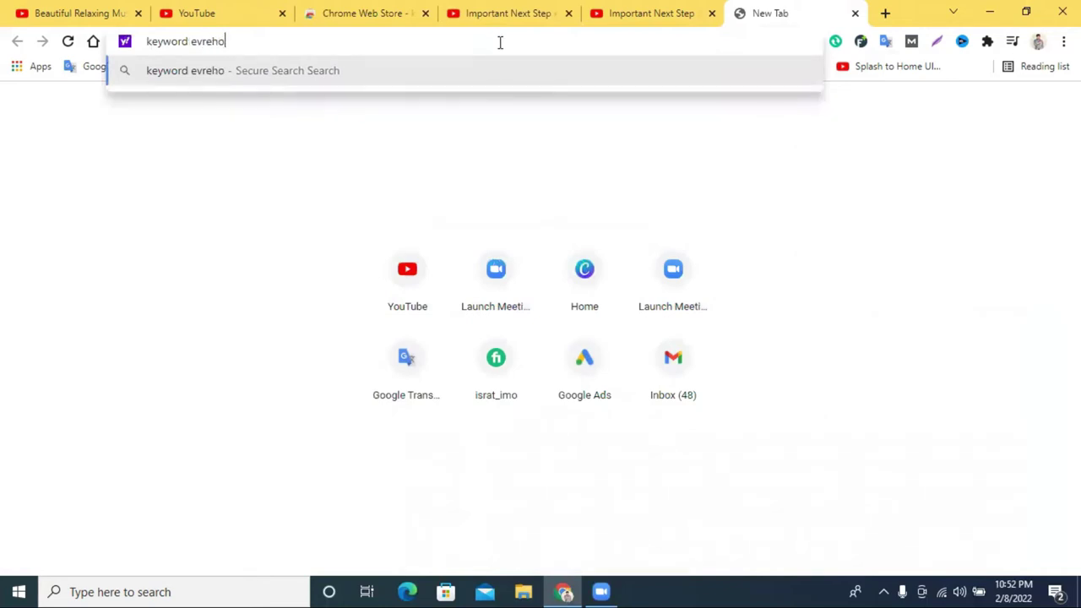
pyautogui.press('BackSpace')
pyautogui.press('BackSpace')
pyautogui.write('wh')
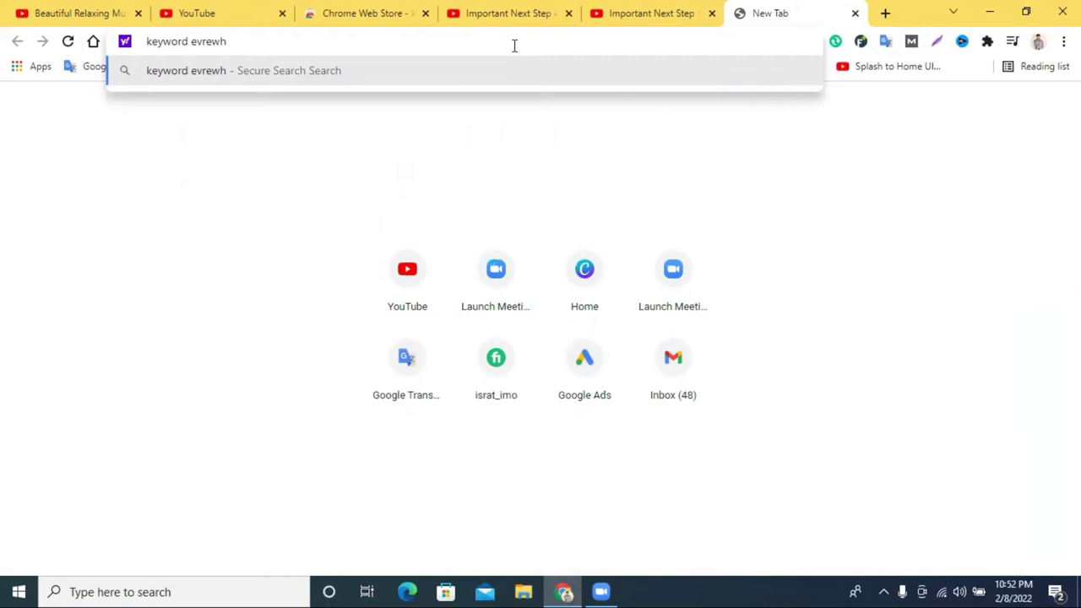
pyautogui.write('ere')
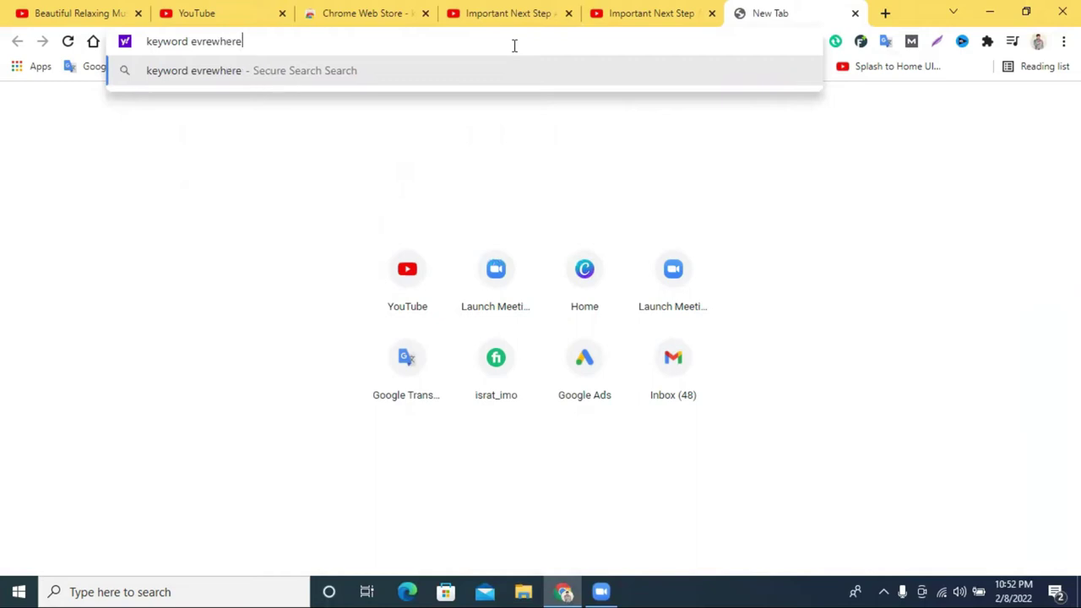
pyautogui.rightClick(202, 38)
pyautogui.tripleClick(203, 38)
pyautogui.rightClick(203, 38)
pyautogui.click(275, 125)
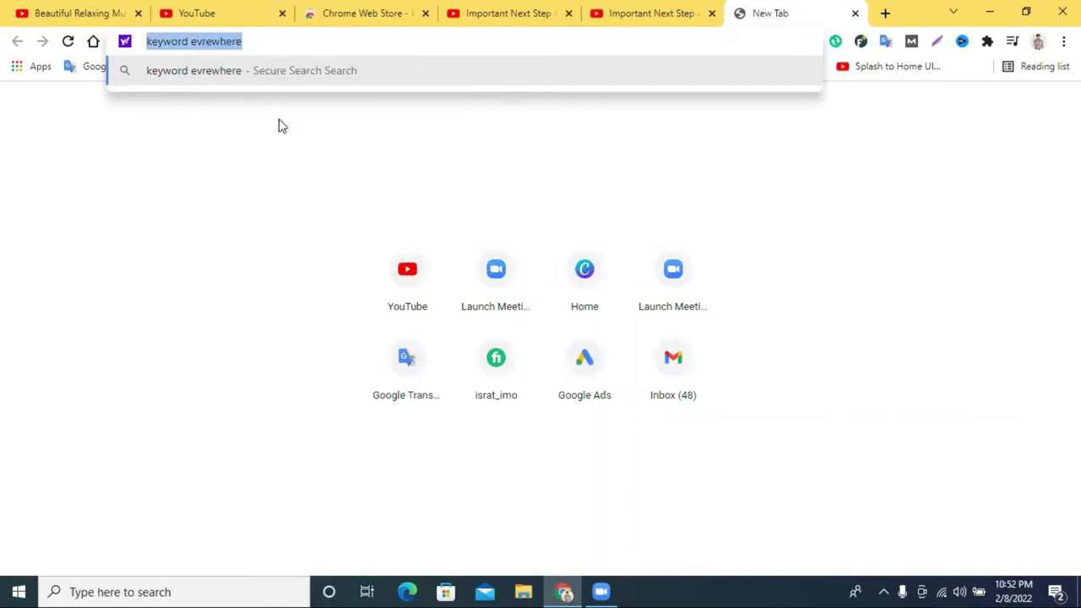
pyautogui.rightClick(200, 41)
pyautogui.click(273, 129)
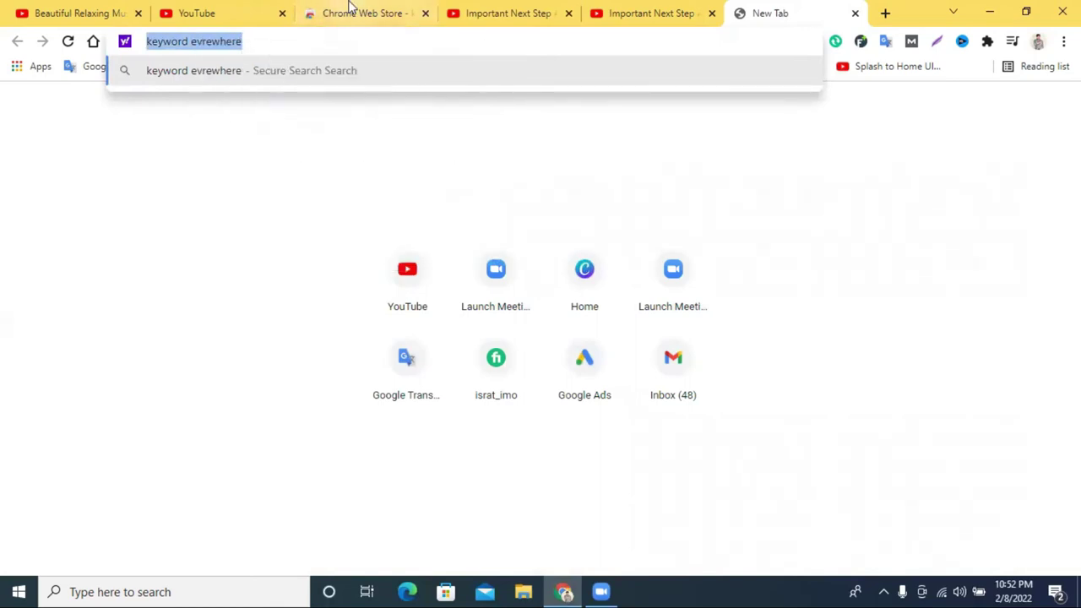
# Paste the query into the Web Store search, correct it to 'keyword everywhere', and search
pyautogui.click(350, 10)
pyautogui.tripleClick(129, 169)
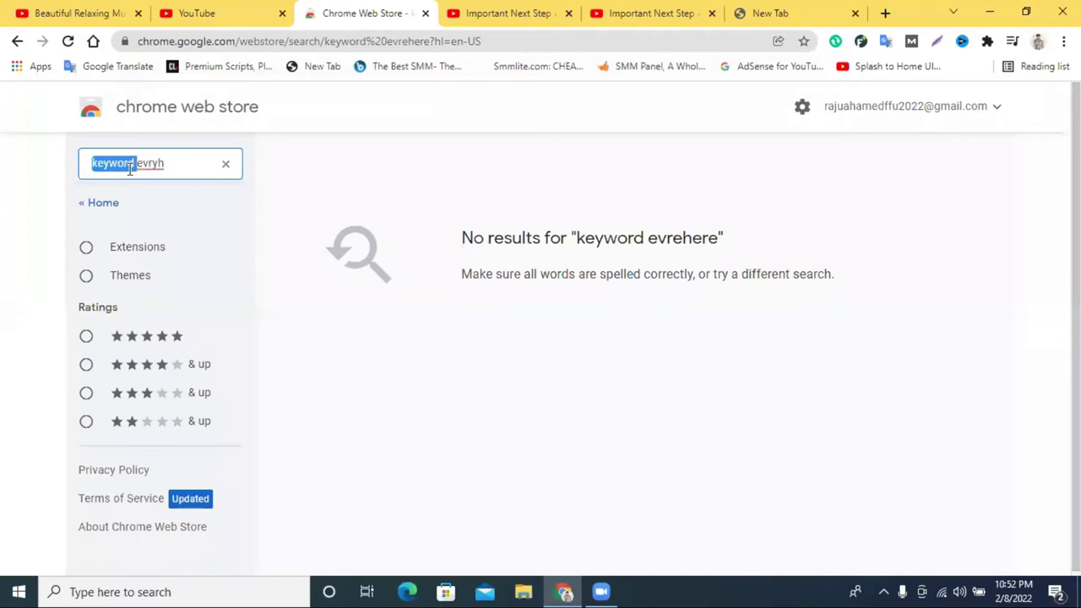
pyautogui.hotkey('ctrl', 'v')
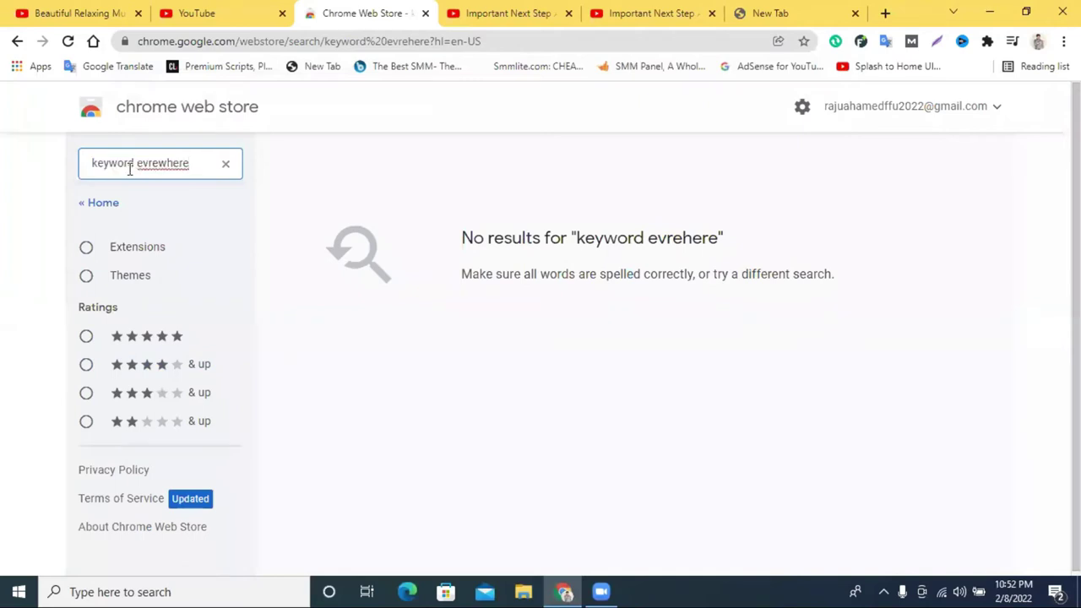
pyautogui.doubleClick(154, 169)
pyautogui.rightClick(169, 173)
pyautogui.click(171, 181)
pyautogui.press('Return')
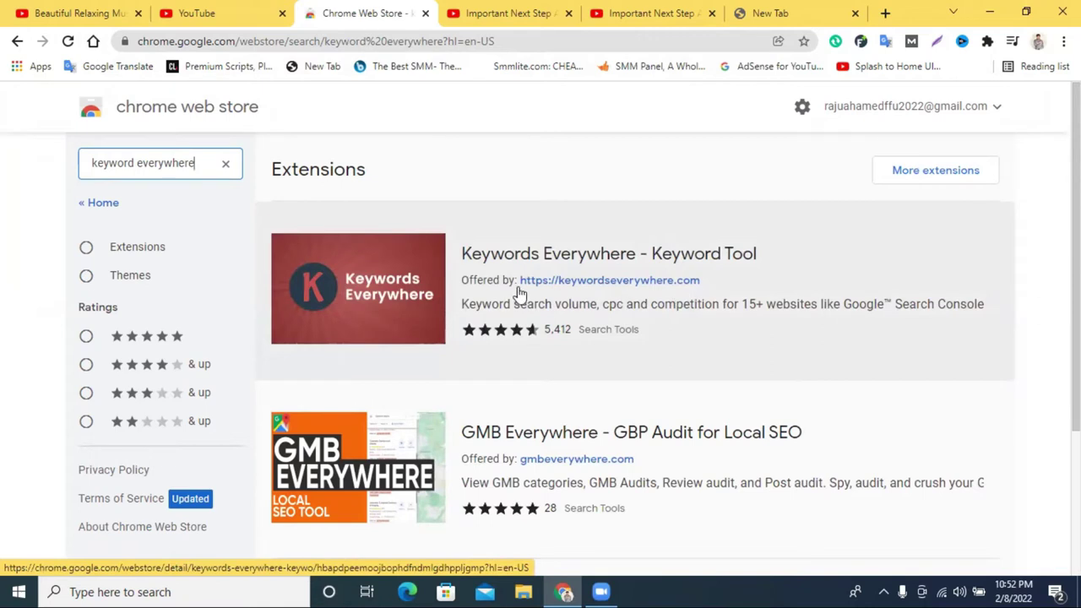
# Open the Keywords Everywhere - Keyword Tool listing, add it to Chrome and confirm Add extension
pyautogui.click(467, 284)
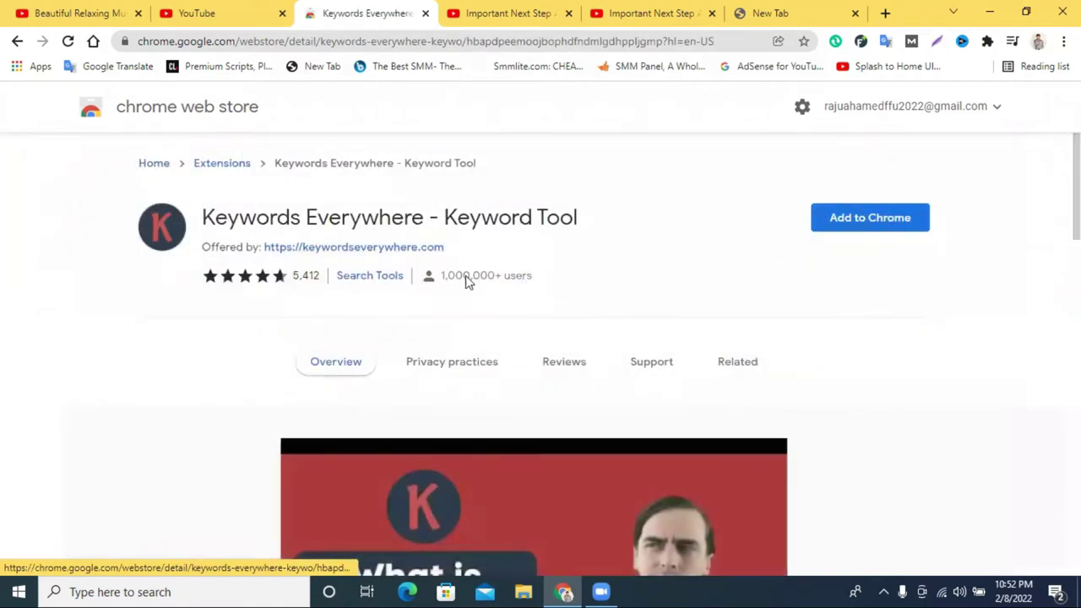
pyautogui.click(836, 221)
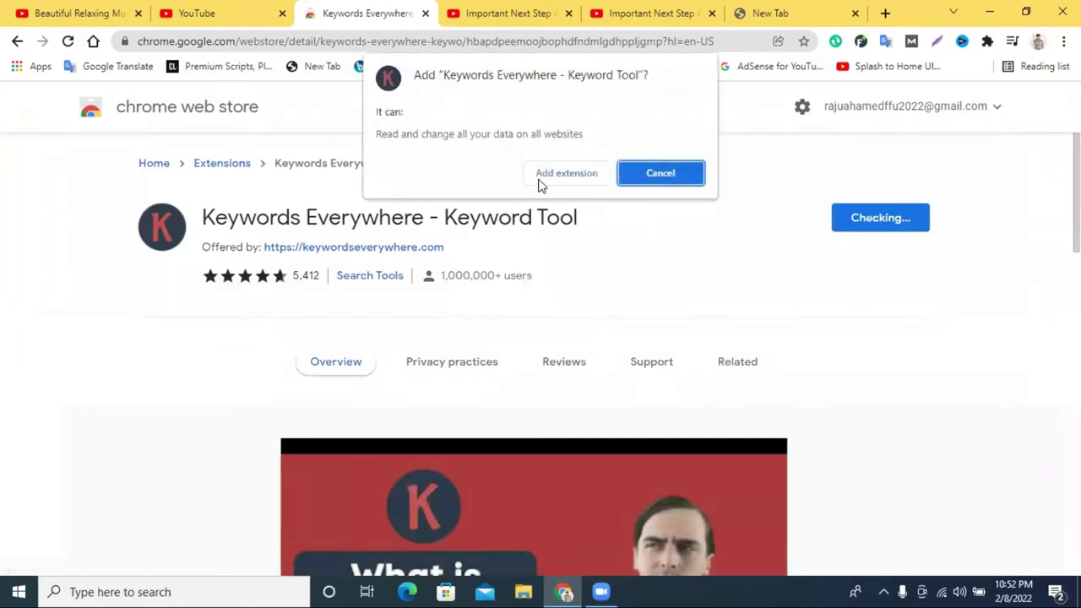
pyautogui.click(540, 177)
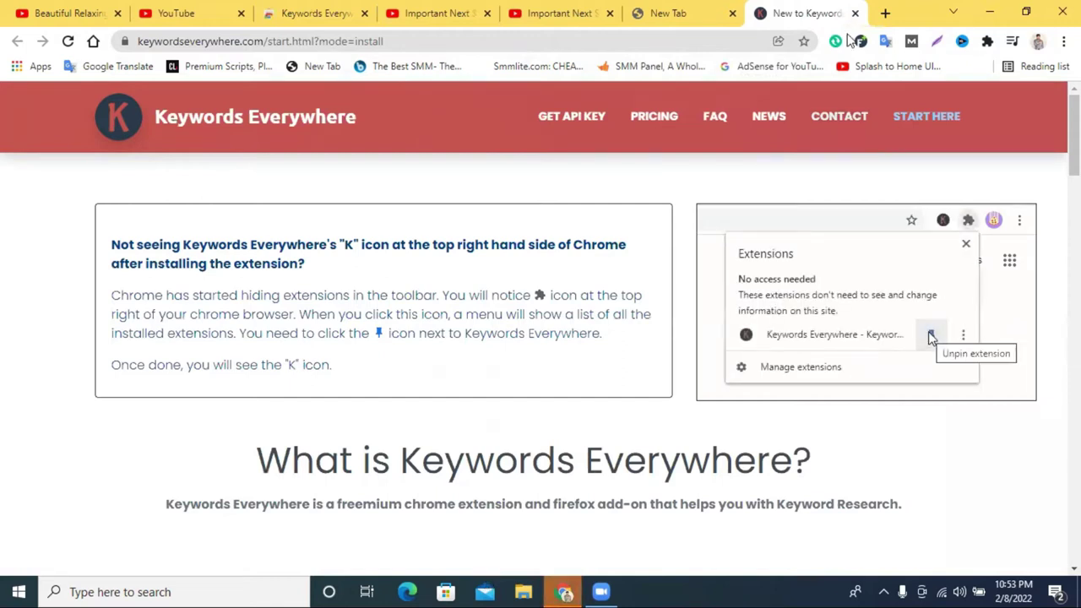
# Close the welcome page and pin Keywords Everywhere from the Extensions menu
pyautogui.click(855, 13)
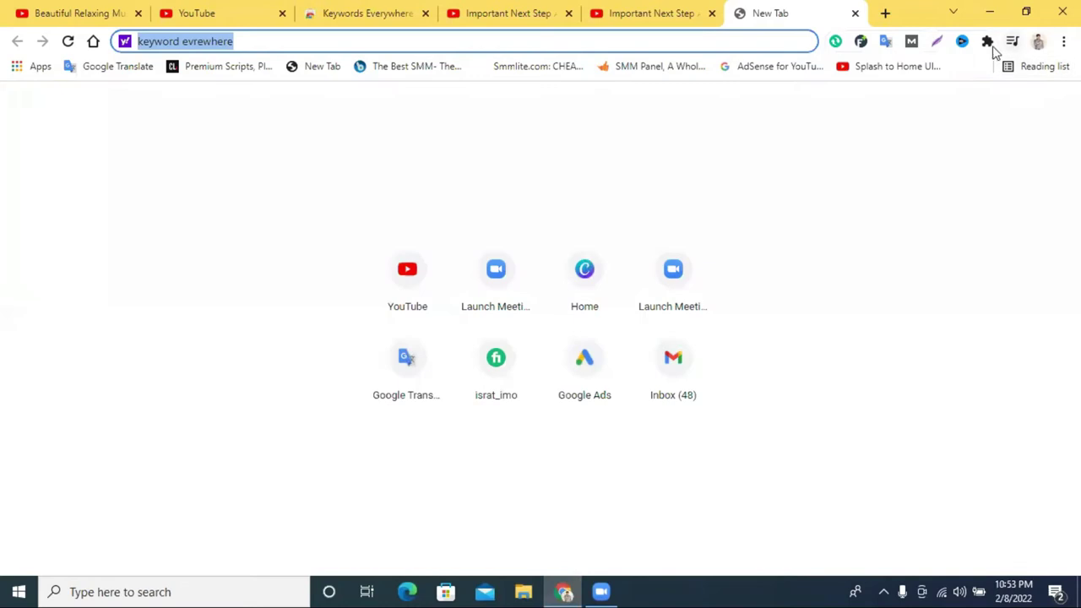
pyautogui.click(987, 44)
pyautogui.click(953, 252)
pyautogui.click(1030, 225)
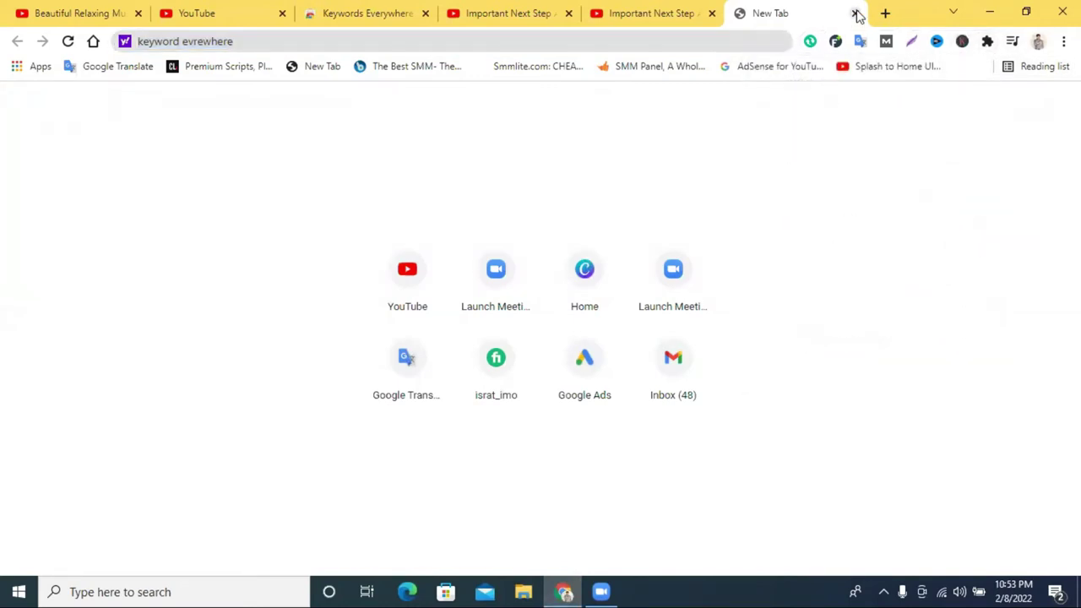
# Close the blank, Important Next Step and store tabs, returning to the YouTube home page
pyautogui.click(855, 14)
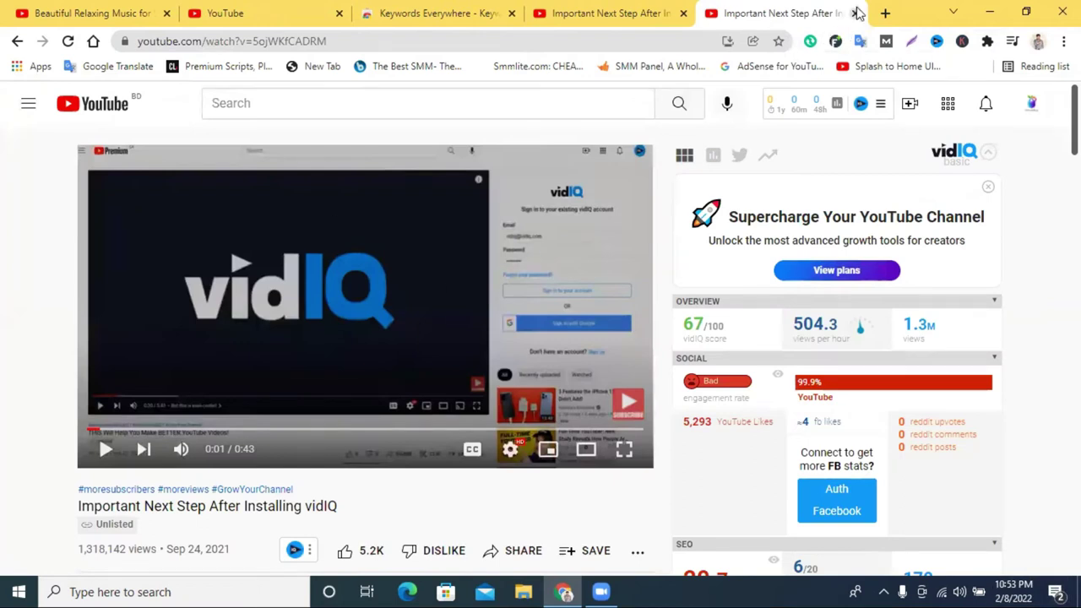
pyautogui.click(855, 13)
pyautogui.hotkey('ctrl', 'w')
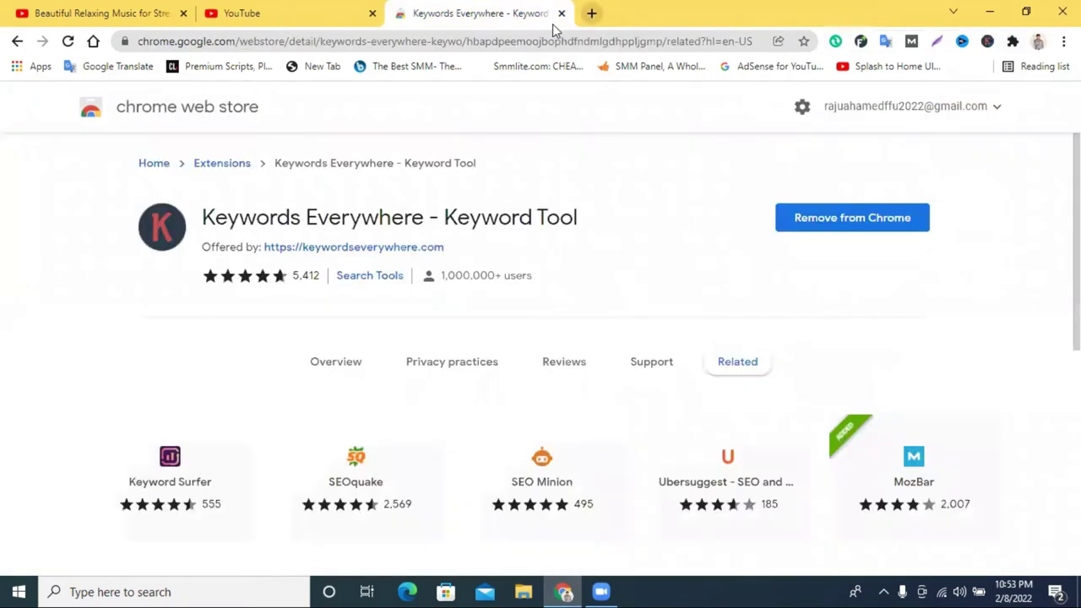
pyautogui.click(561, 14)
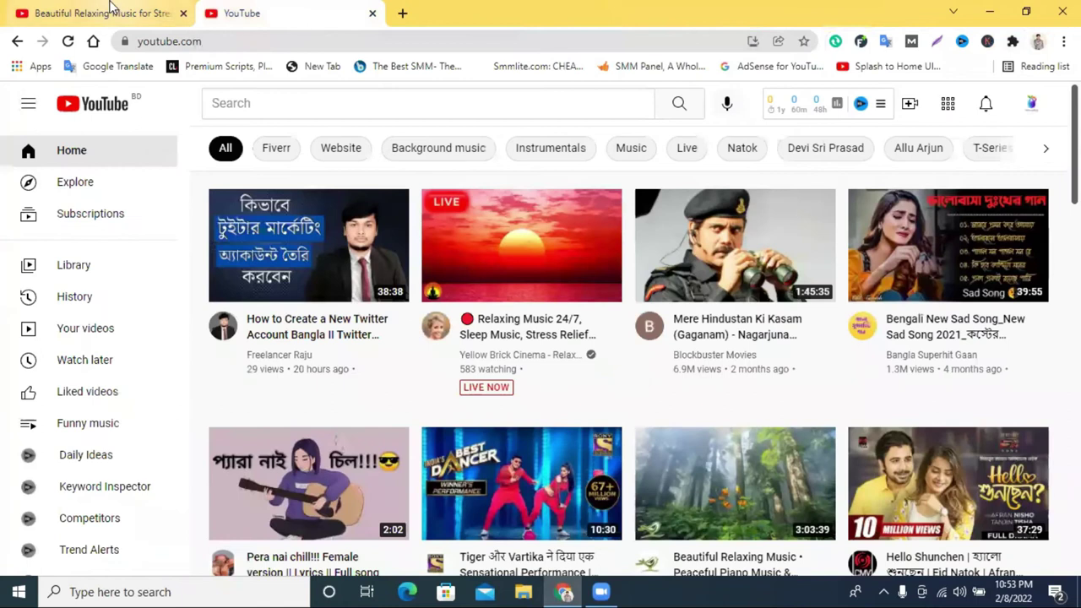
pyautogui.click(113, 10)
pyautogui.click(309, 10)
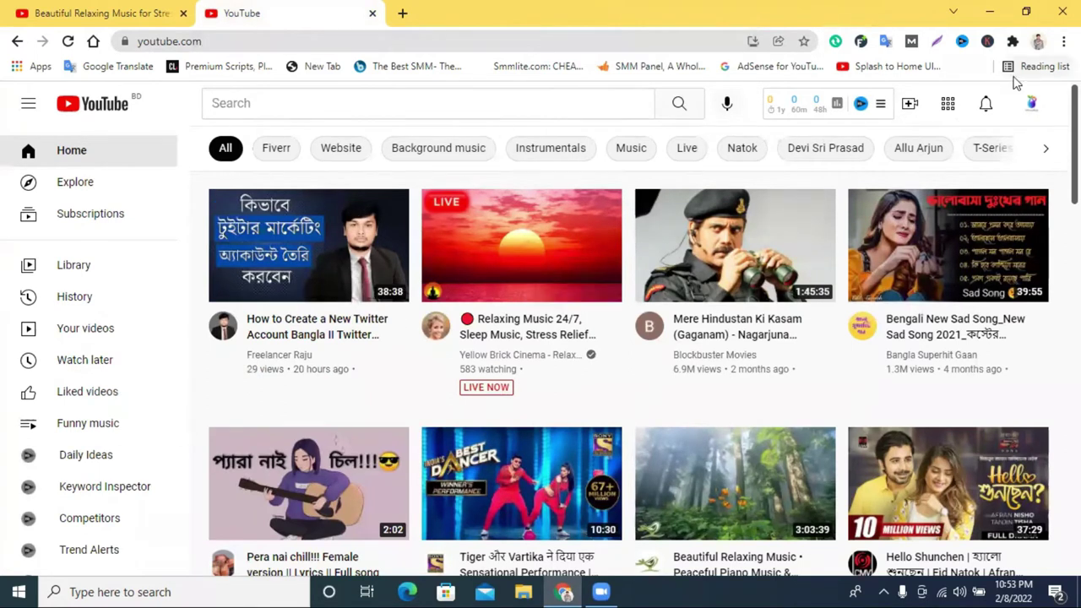
# Start a video upload from Create, close the dialog, then navigate back toward YouTube
pyautogui.click(909, 105)
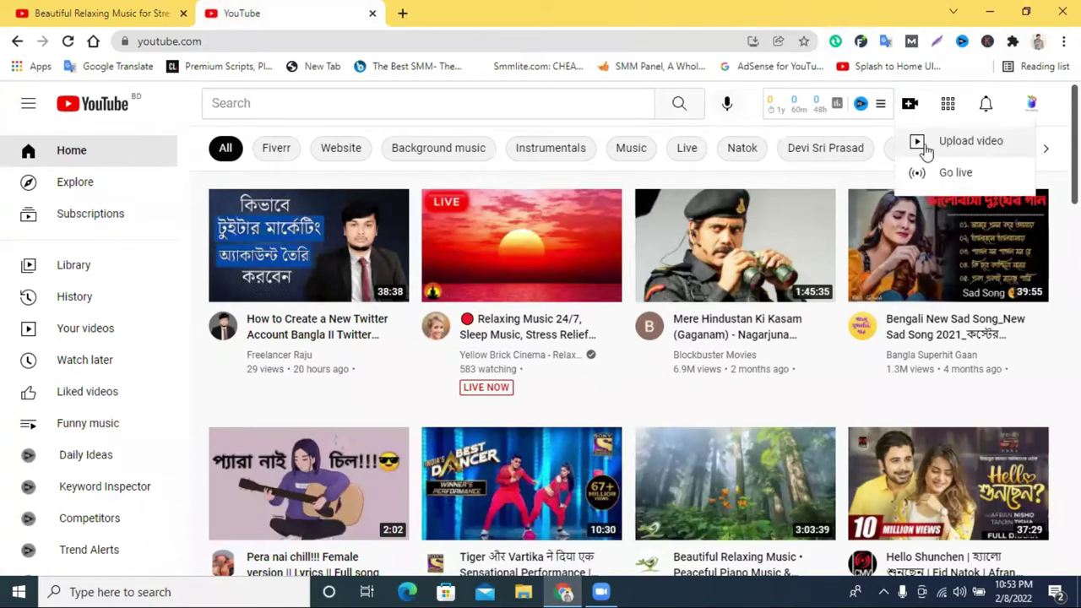
pyautogui.click(968, 145)
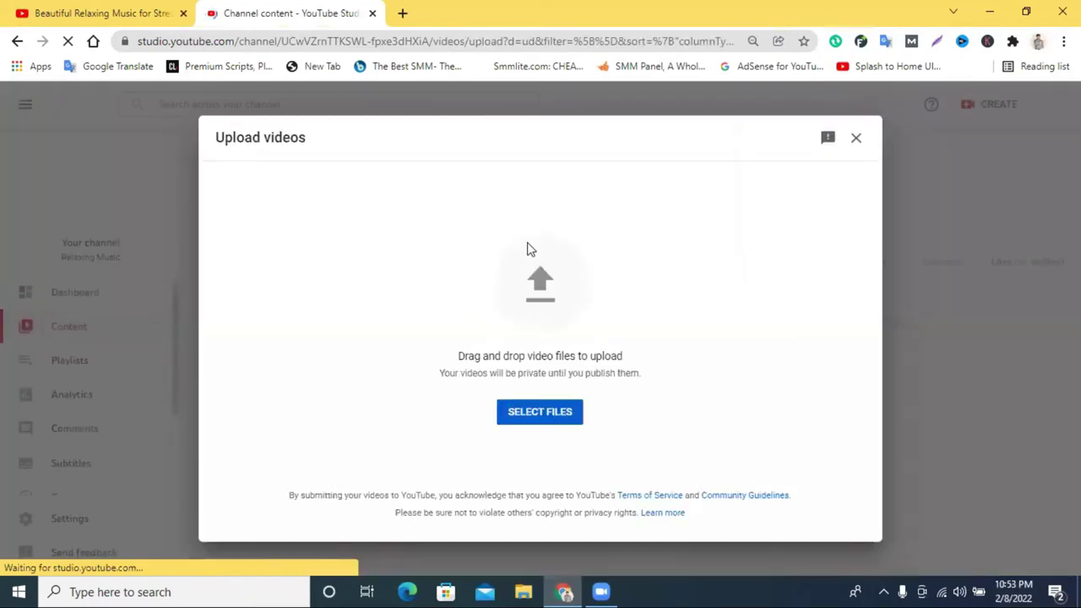
pyautogui.click(856, 137)
pyautogui.click(17, 41)
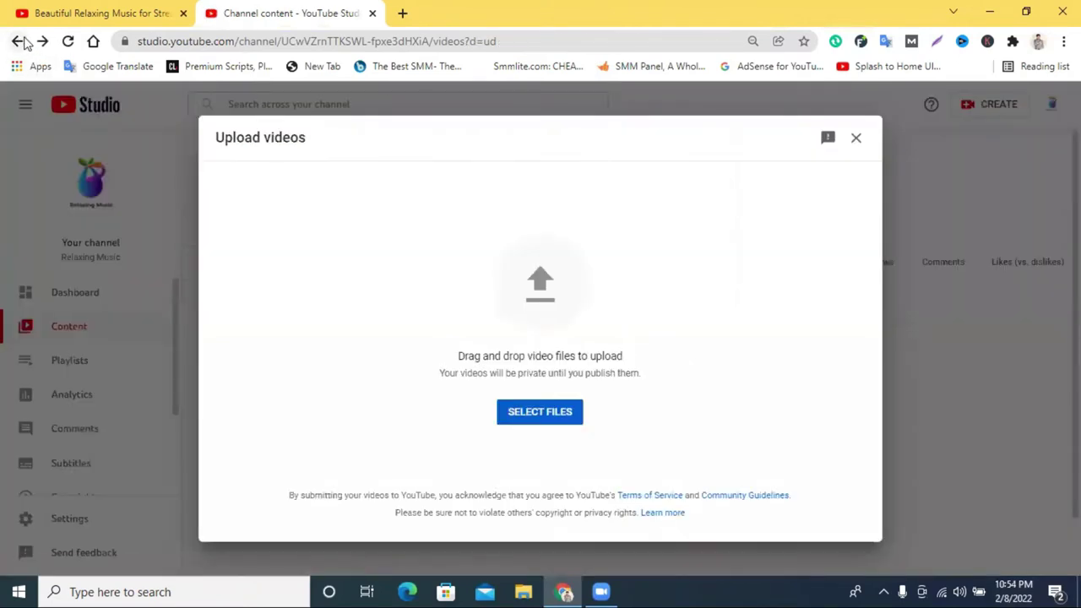
pyautogui.click(20, 42)
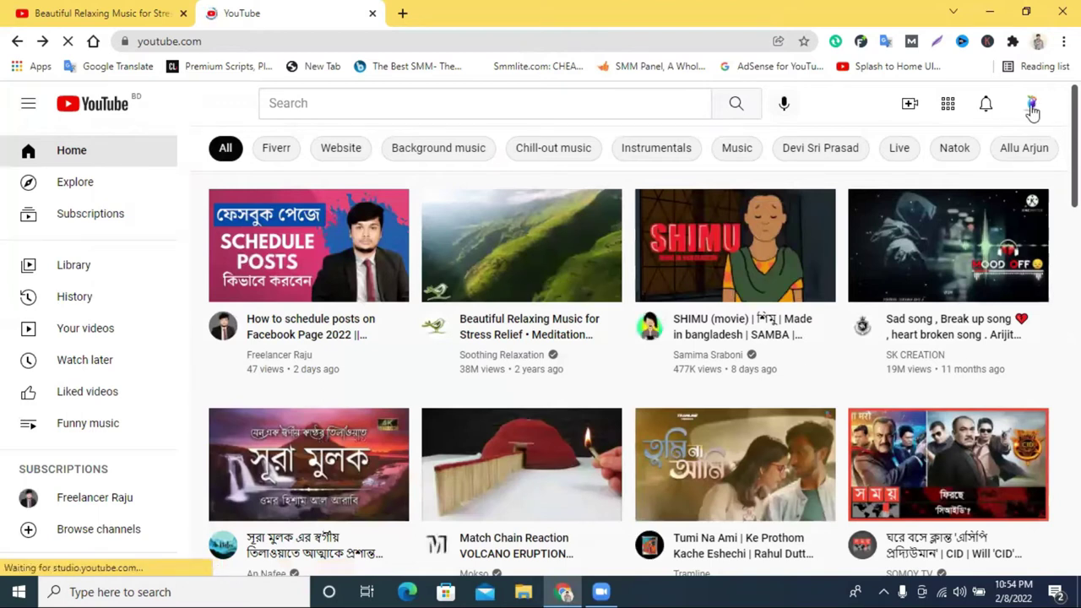
# Go to the Relaxing Music channel from the account menu, then choose Create > Upload video
pyautogui.click(1032, 106)
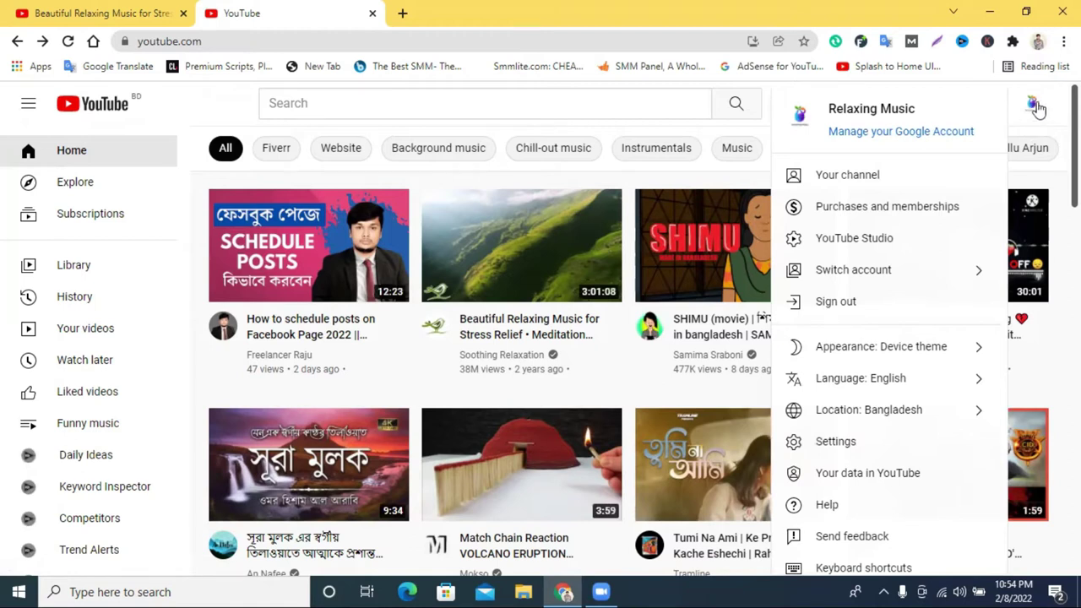
pyautogui.click(861, 180)
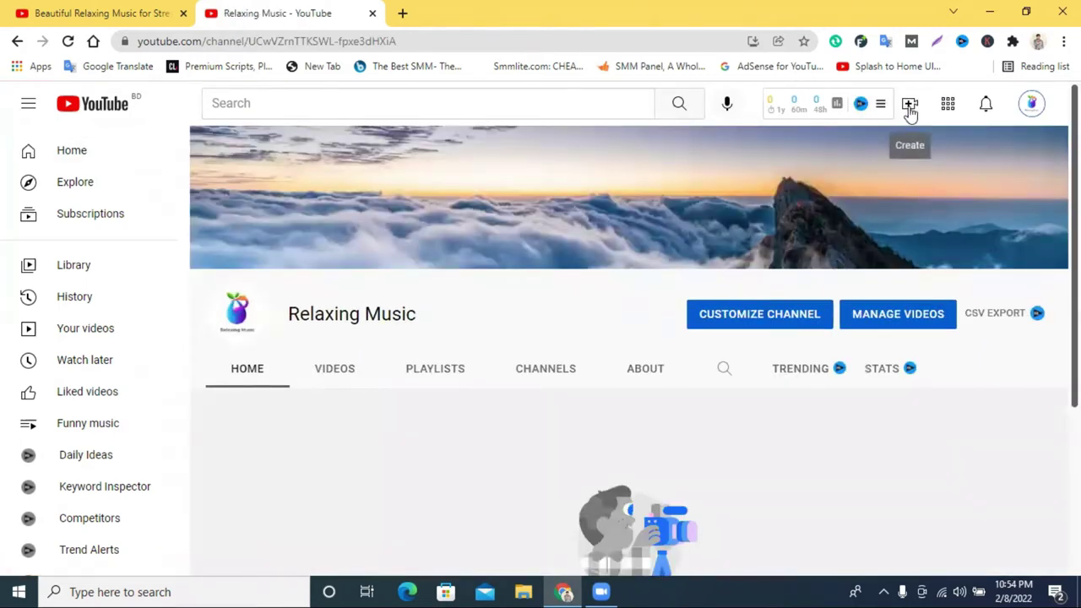
pyautogui.scroll(-3, 892, 164)
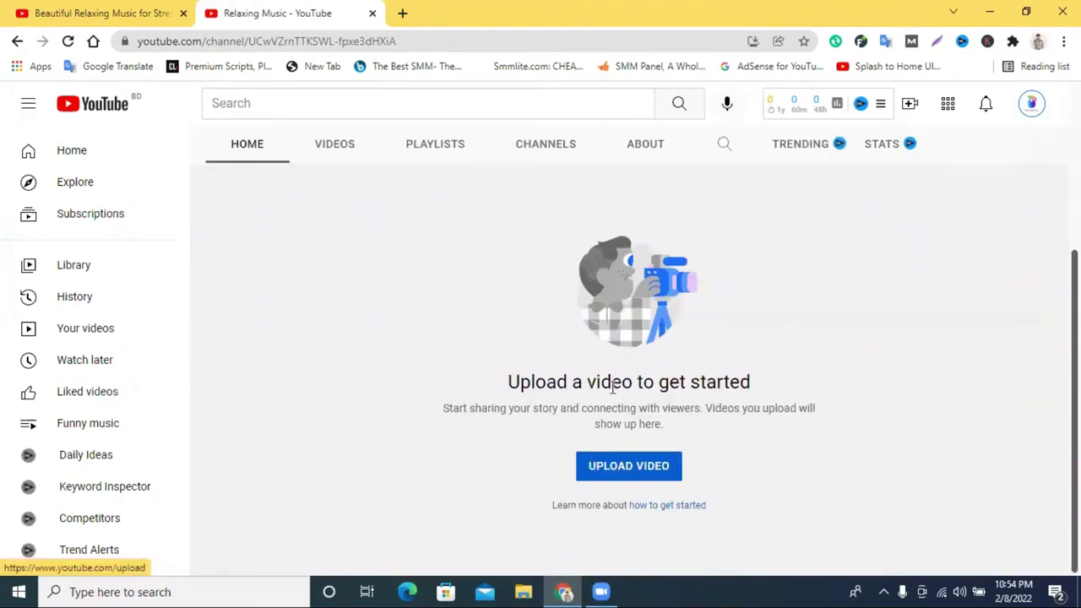
pyautogui.scroll(3, 610, 384)
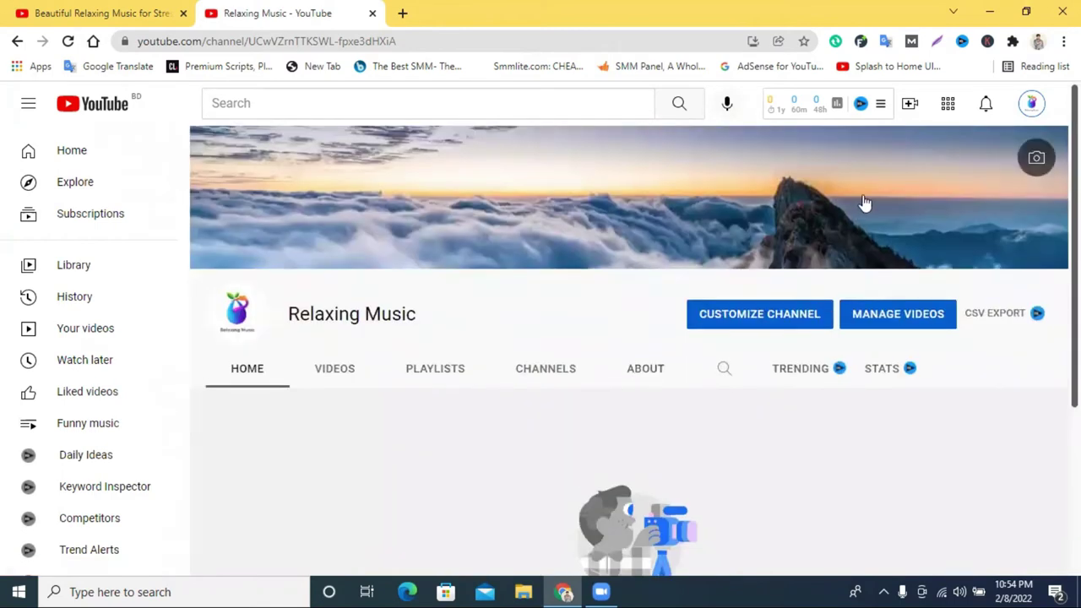
pyautogui.click(912, 112)
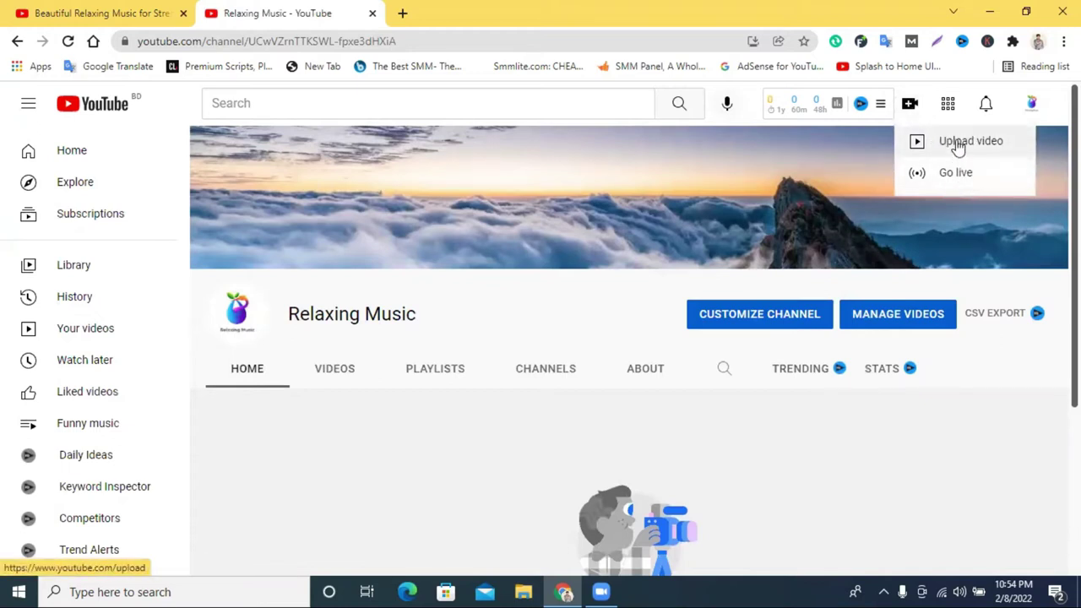
pyautogui.click(948, 143)
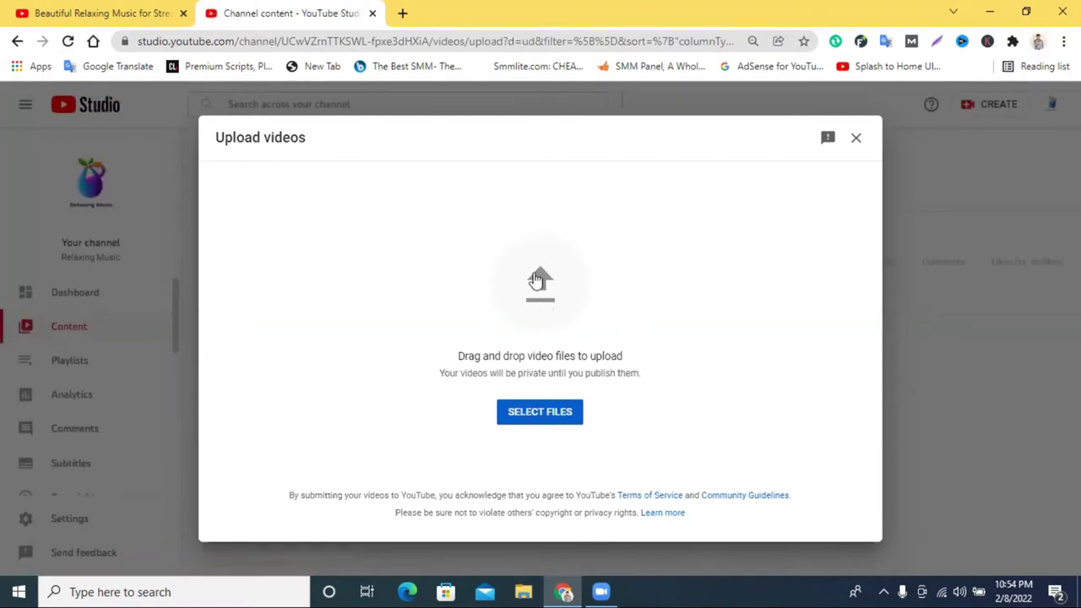
# Open and cancel the upload file chooser, then launch File Explorer with Win+E
pyautogui.click(534, 275)
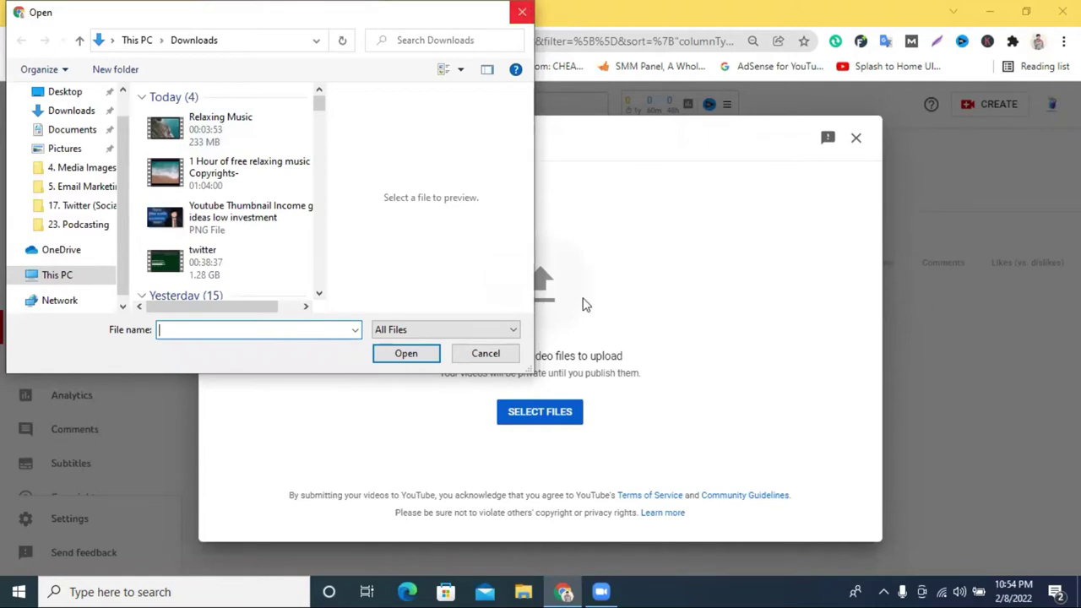
pyautogui.click(515, 16)
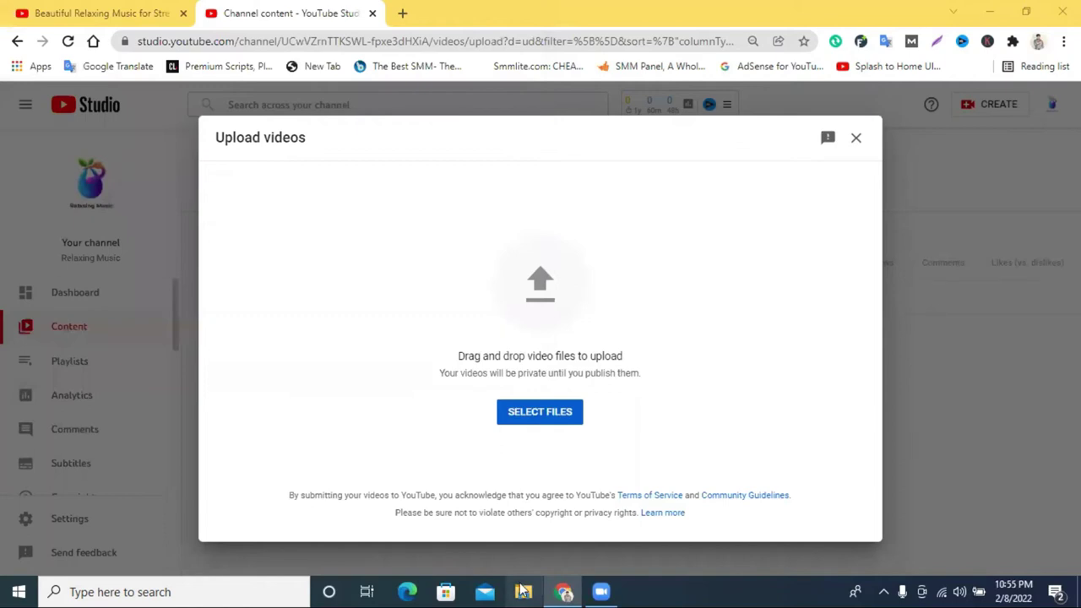
pyautogui.press('super+e')
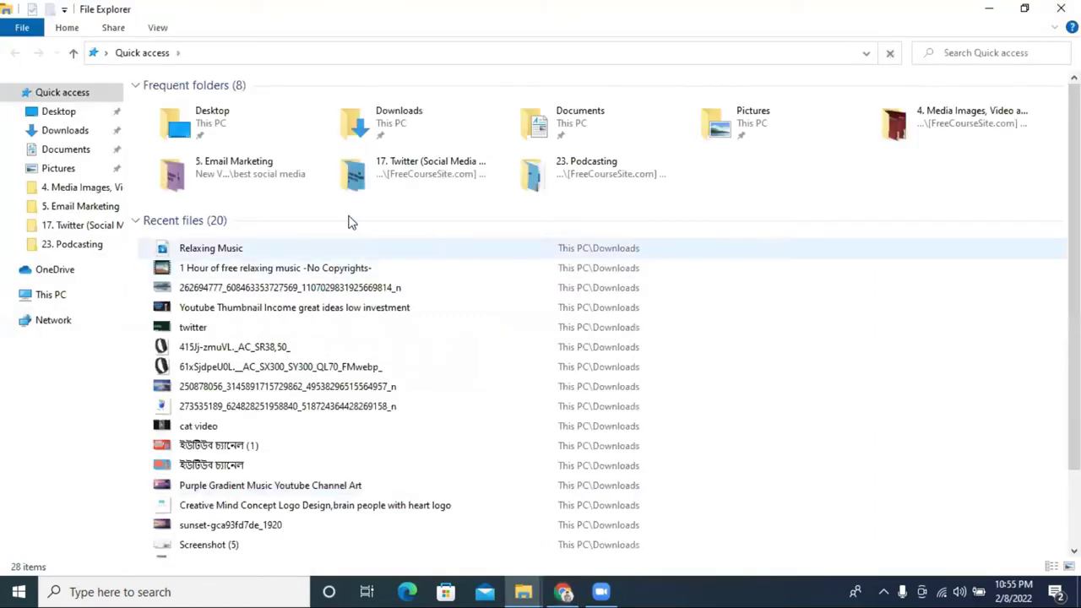
# Drag Relaxing Music.mp4 from Downloads onto the Upload videos dialog to start uploading
pyautogui.click(384, 125)
pyautogui.doubleClick(384, 125)
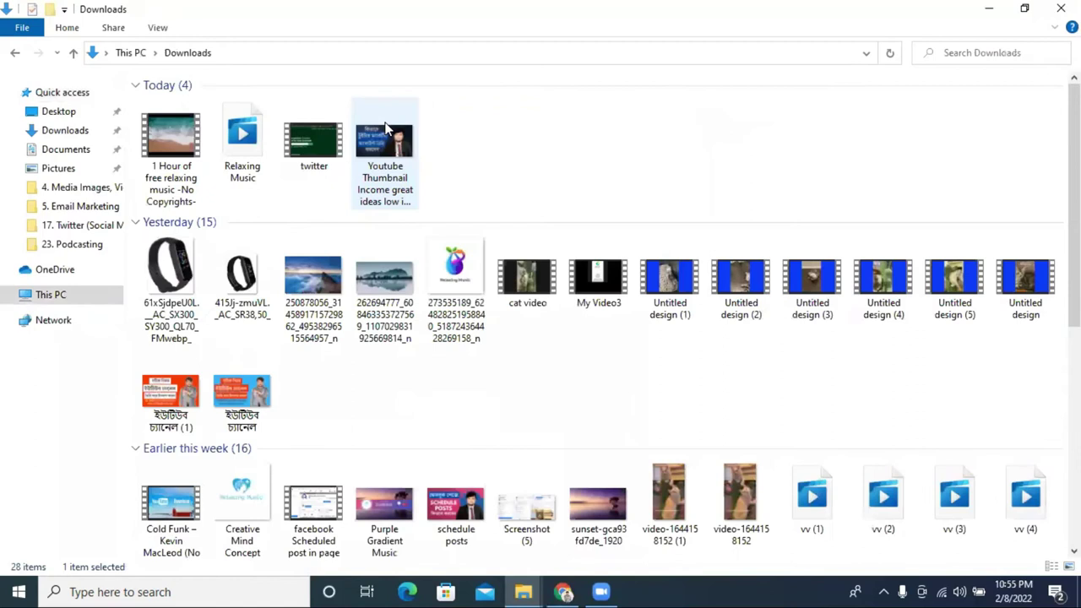
pyautogui.click(248, 143)
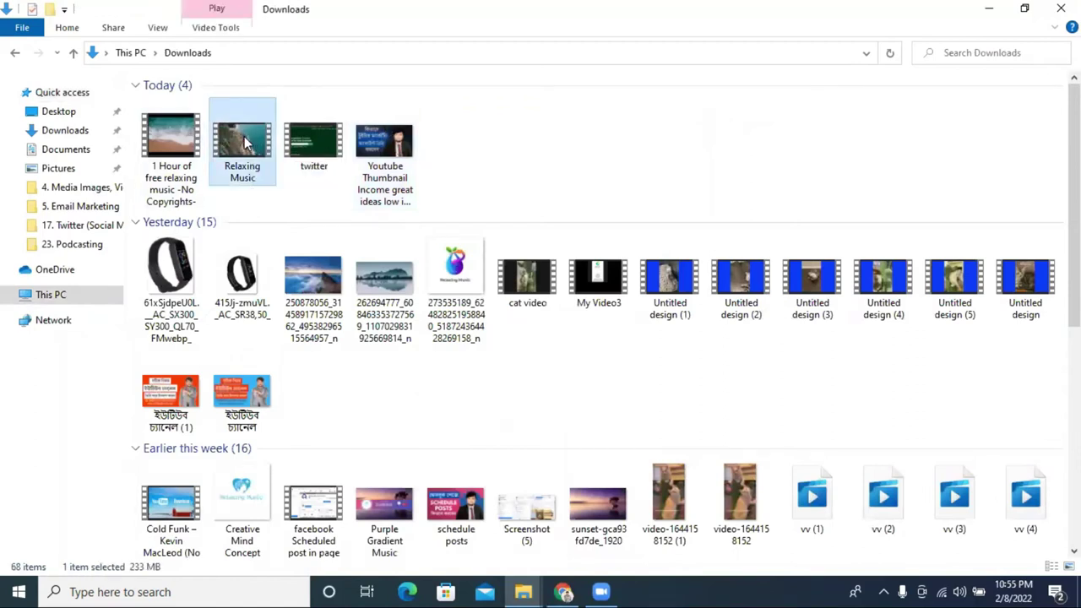
pyautogui.moveTo(245, 143); pyautogui.dragTo(547, 314)
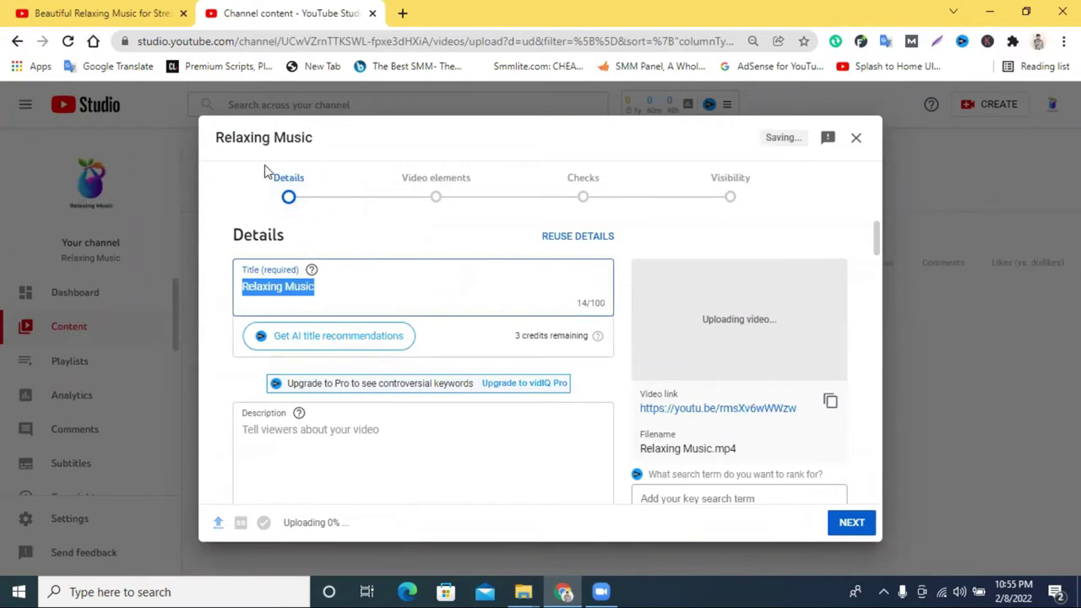
# Review the Details form, then select the competitor video's full title on its watch page
pyautogui.scroll(-1, 362, 234)
pyautogui.scroll(-15, 363, 287)
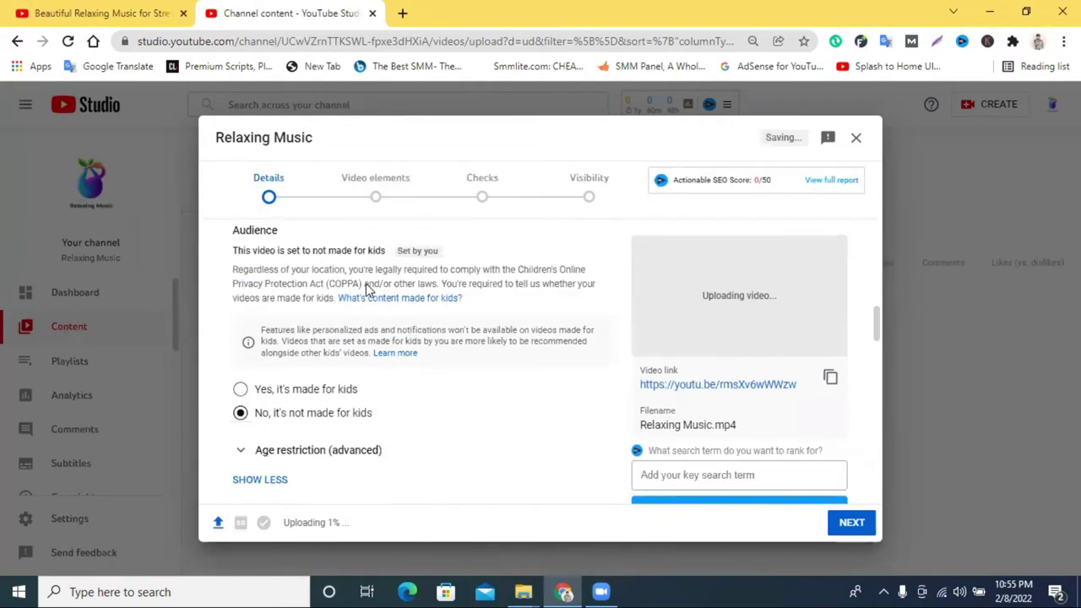
pyautogui.scroll(15, 405, 356)
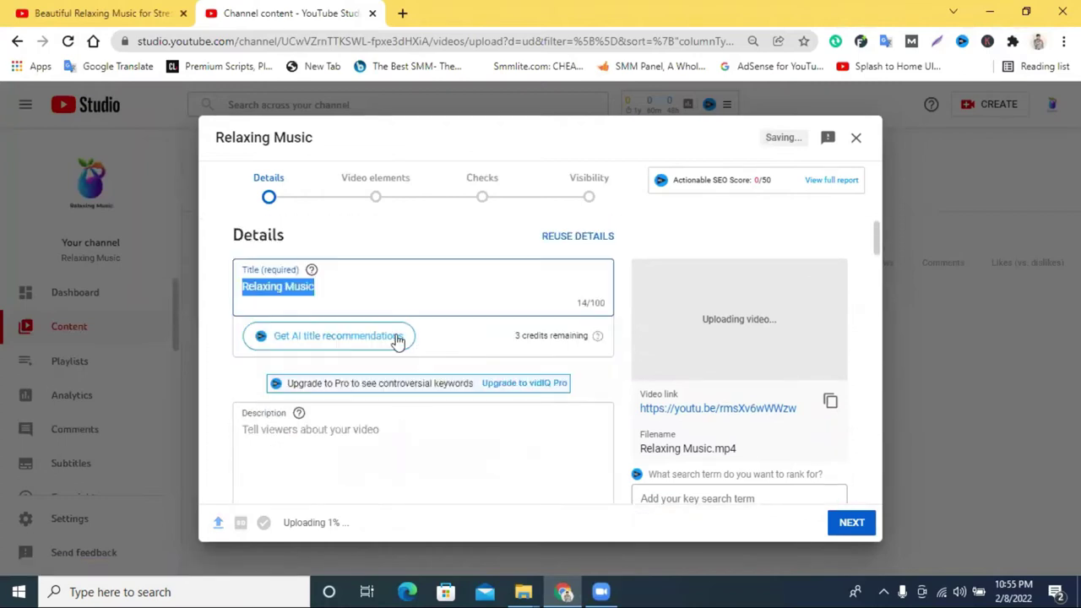
pyautogui.click(356, 287)
pyautogui.hotkey('ctrl', 'a')
pyautogui.click(60, 20)
pyautogui.click(217, 9)
pyautogui.click(120, 9)
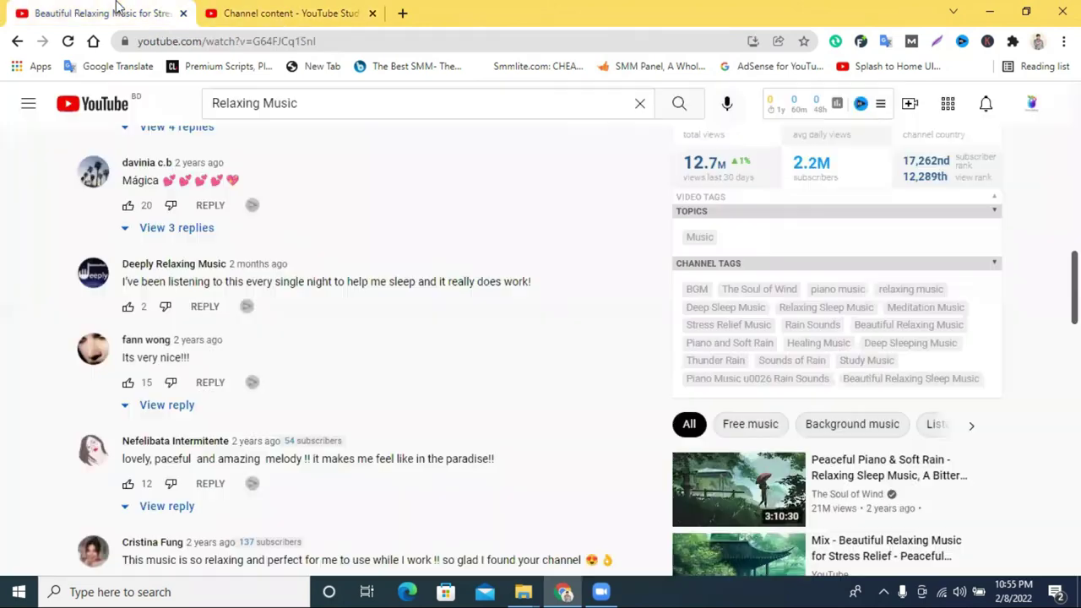
pyautogui.scroll(15, 298, 331)
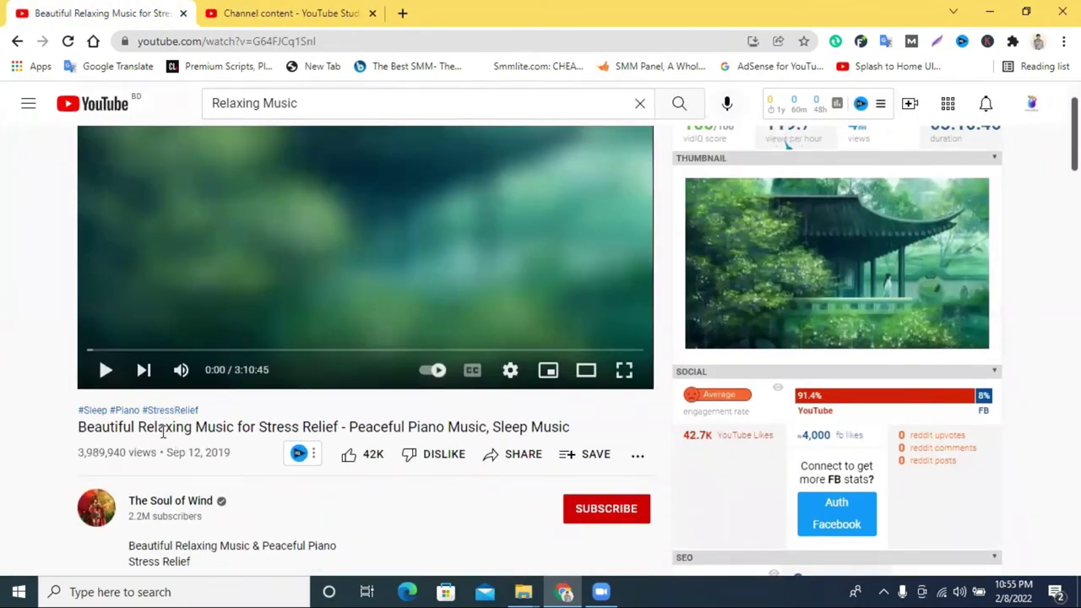
pyautogui.tripleClick(297, 425)
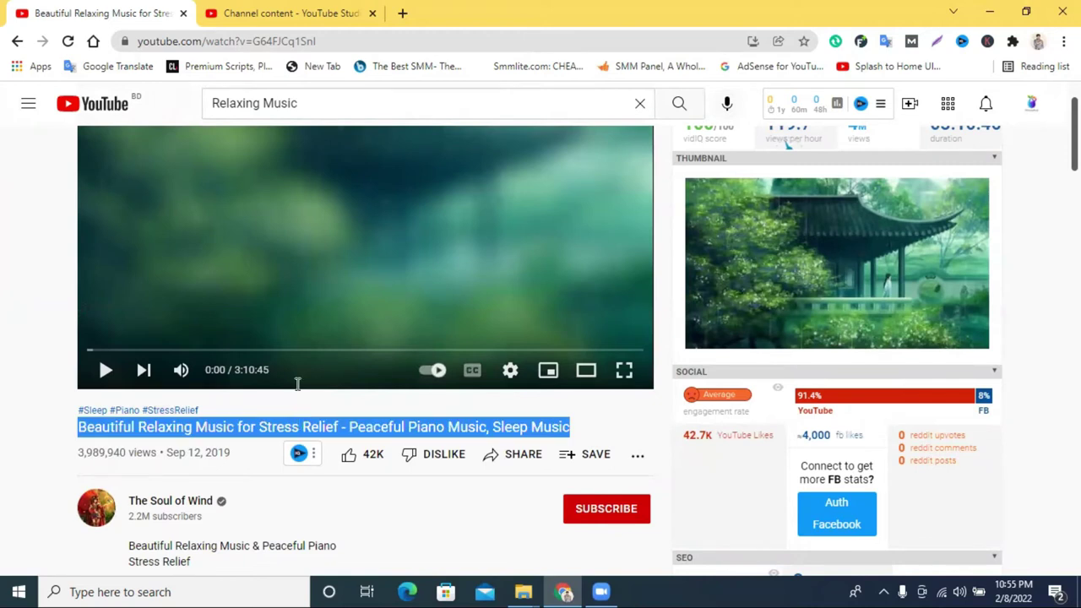
# Focus the Description box, then expand and select the competitor's full description
pyautogui.click(317, 12)
pyautogui.scroll(-3, 314, 391)
pyautogui.click(306, 273)
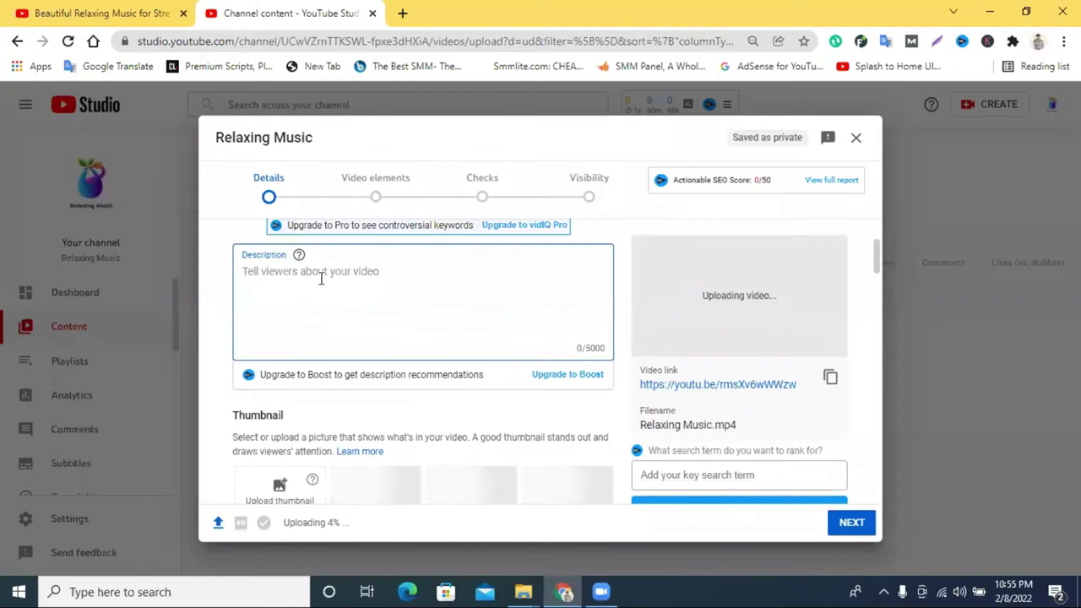
pyautogui.click(106, 11)
pyautogui.scroll(-2, 169, 422)
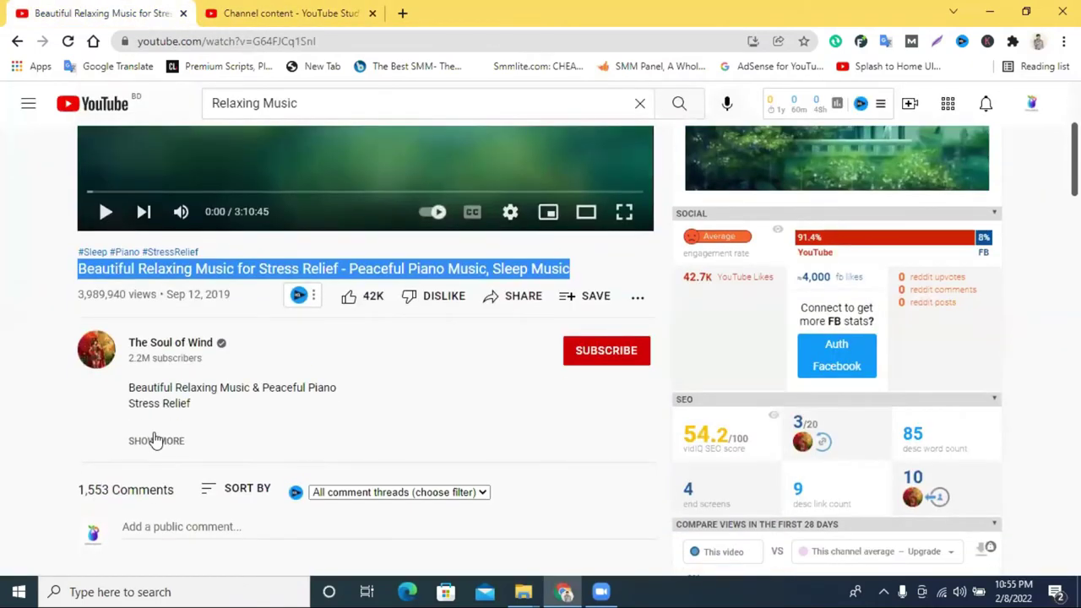
pyautogui.click(155, 440)
pyautogui.scroll(-2, 148, 297)
pyautogui.moveTo(129, 224); pyautogui.dragTo(352, 369)
# Compare the upload details with the competitor's watch page and its 100/100 vidIQ overview
pyautogui.scroll(-4, 191, 349)
pyautogui.scroll(-2, 352, 369)
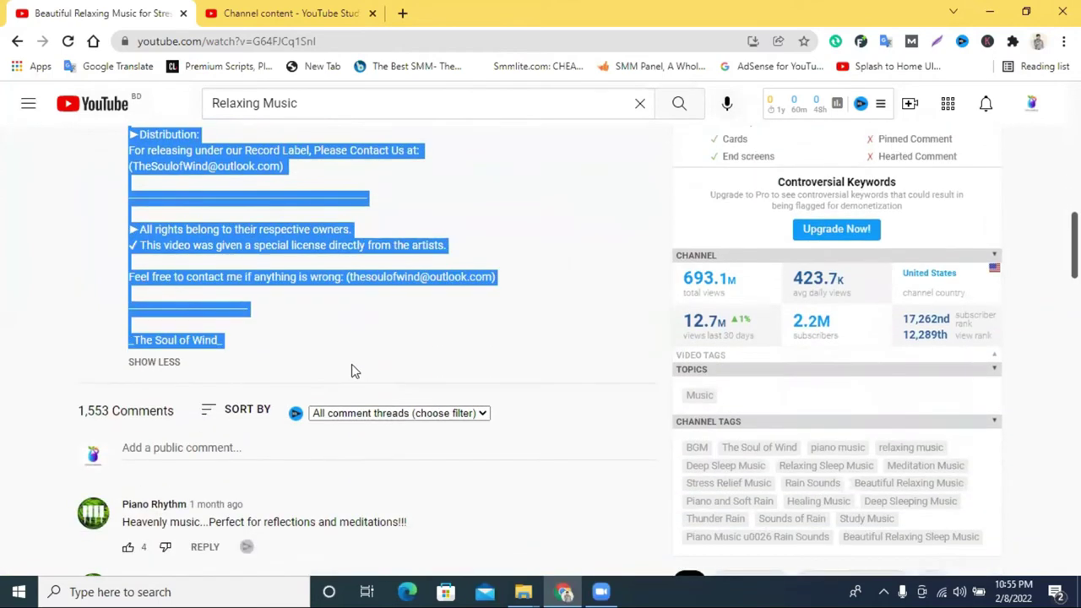
pyautogui.scroll(5, 330, 346)
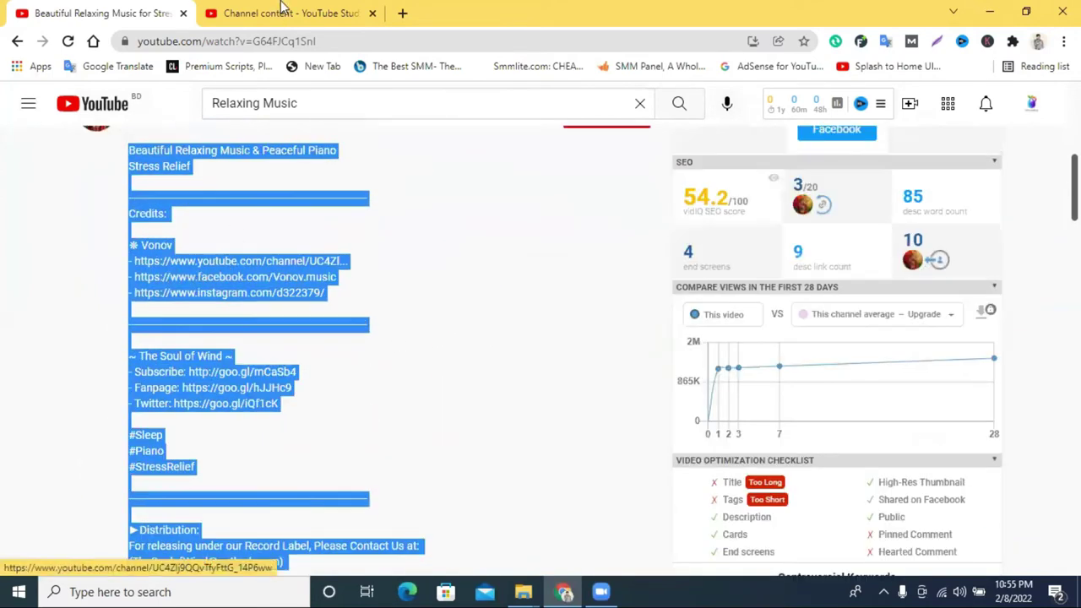
pyautogui.click(284, 11)
pyautogui.scroll(-2, 308, 355)
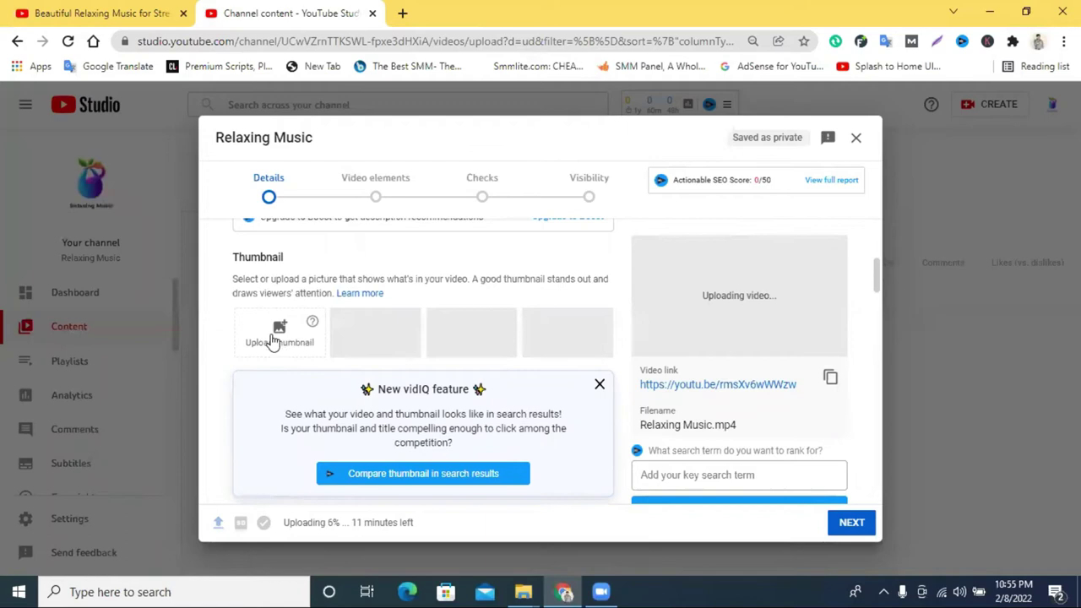
pyautogui.click(90, 7)
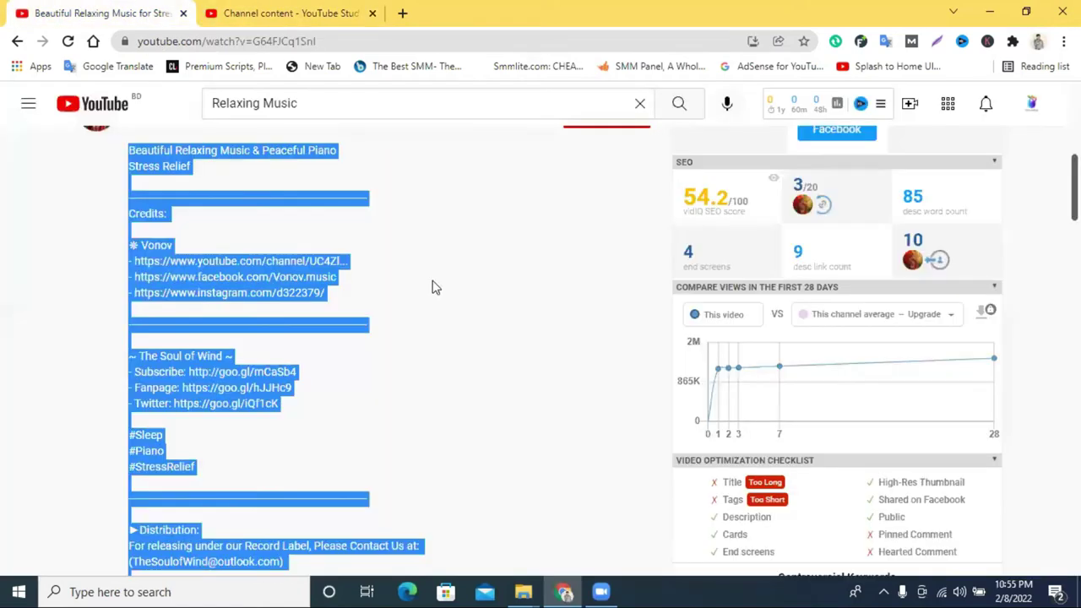
pyautogui.scroll(10, 440, 288)
pyautogui.moveTo(866, 365)
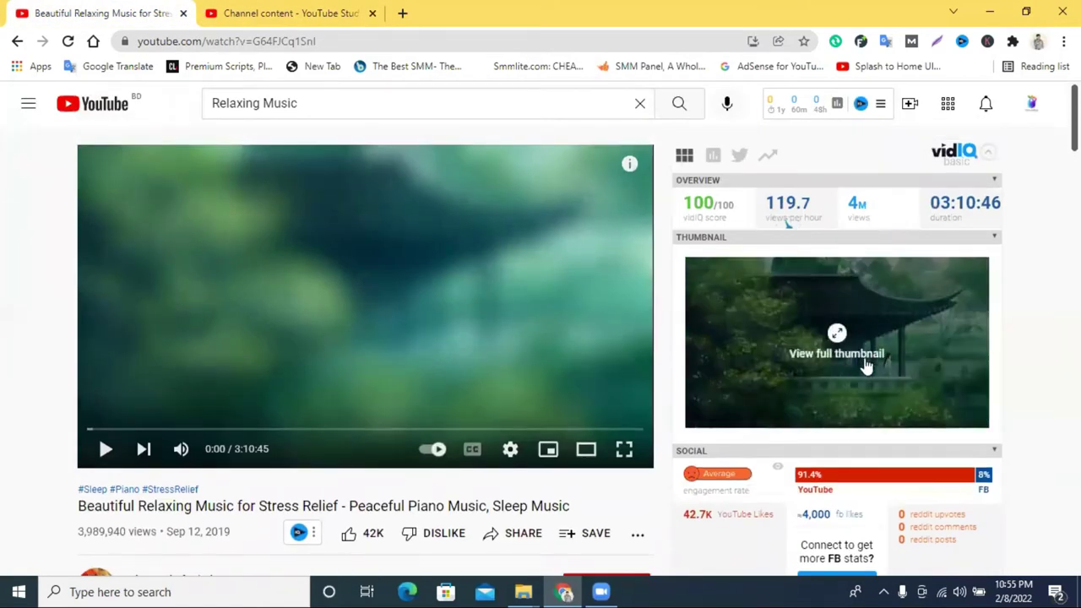
pyautogui.click(16, 43)
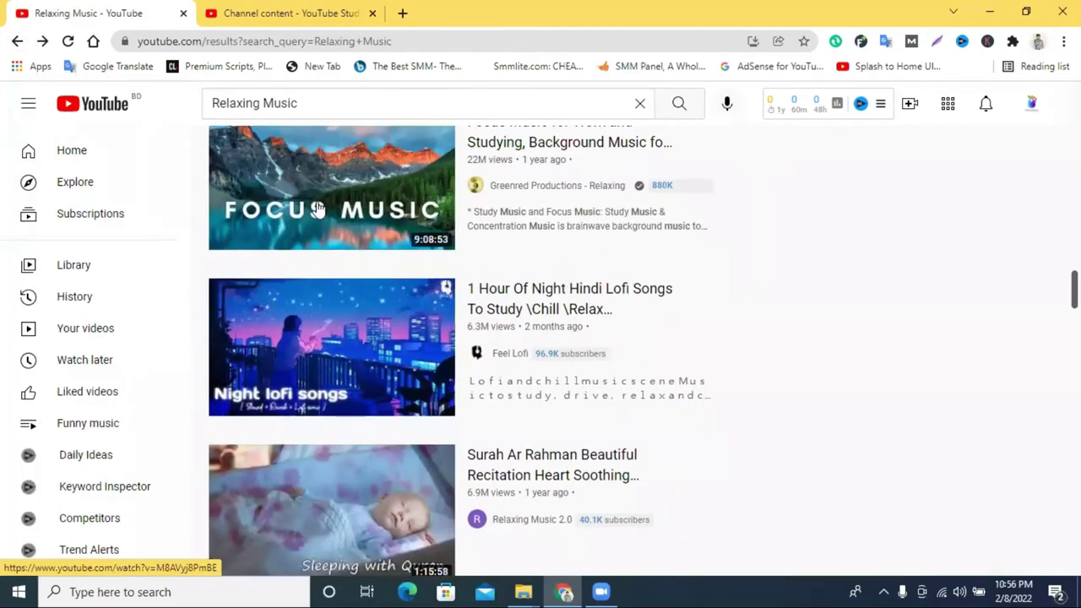
pyautogui.scroll(1, 329, 253)
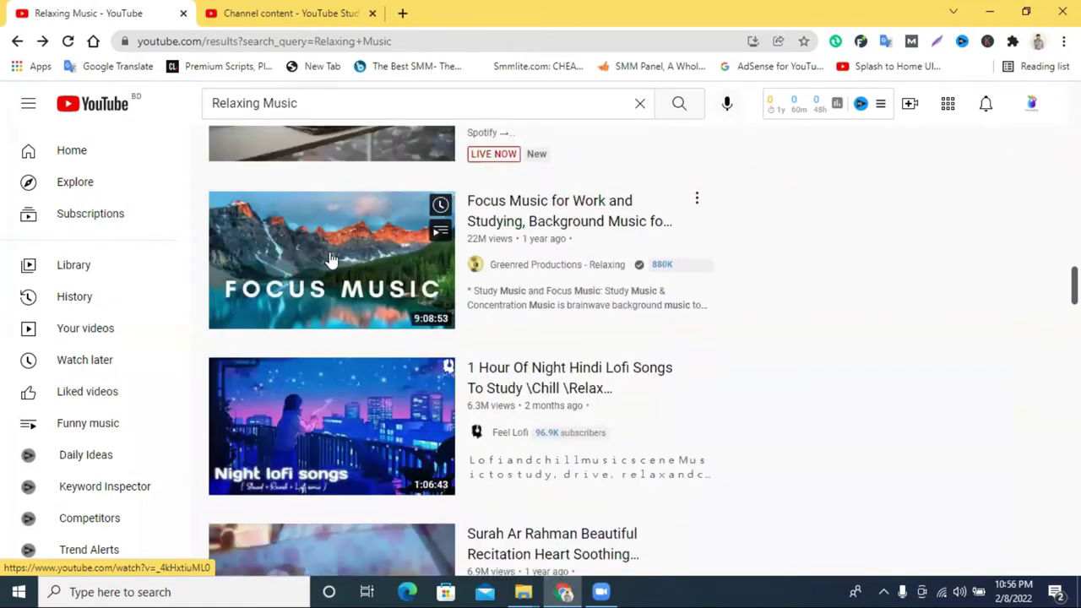
pyautogui.scroll(3, 338, 262)
pyautogui.scroll(2, 353, 313)
pyautogui.scroll(1, 355, 319)
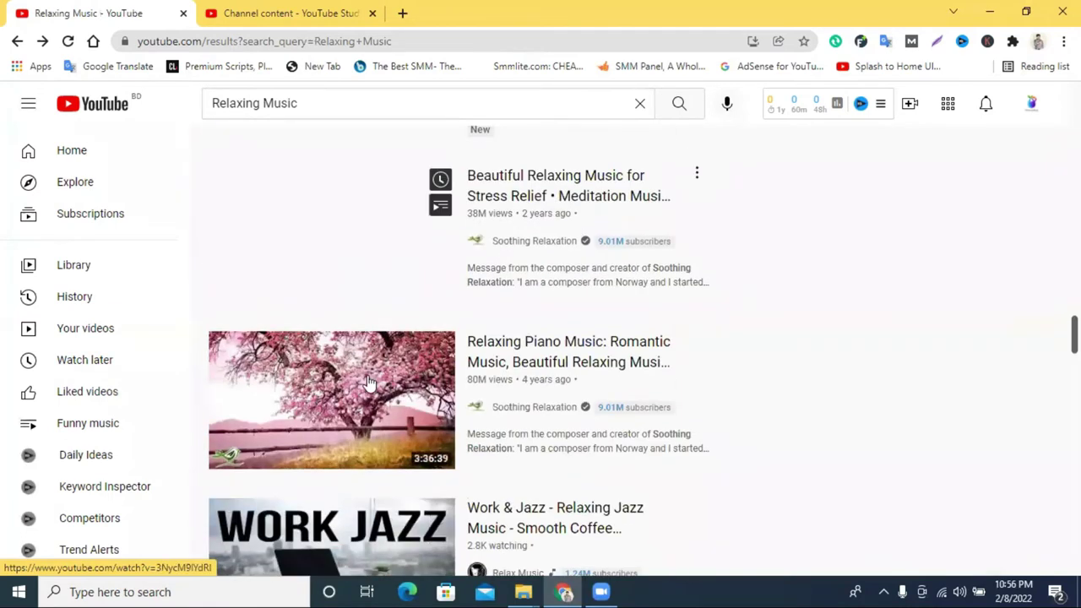
pyautogui.scroll(2, 335, 338)
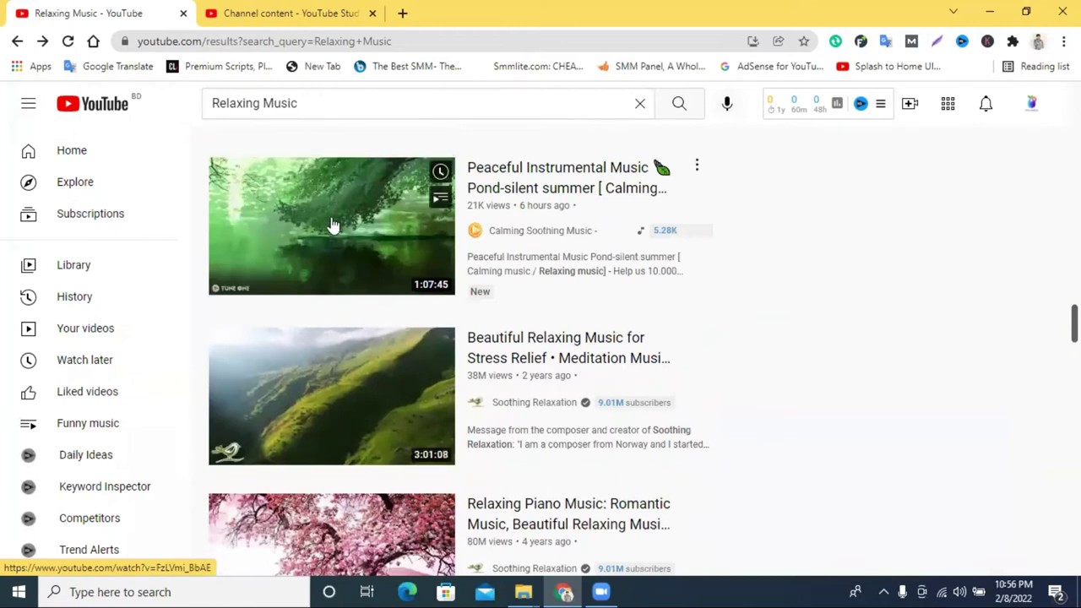
pyautogui.scroll(4, 330, 225)
pyautogui.scroll(9, 312, 297)
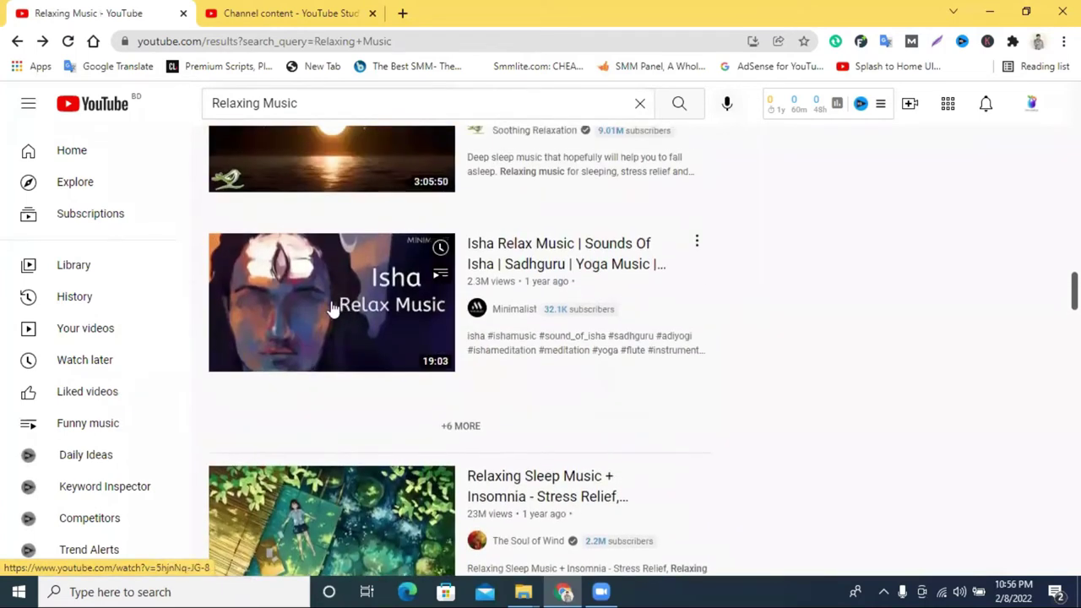
pyautogui.scroll(3, 321, 293)
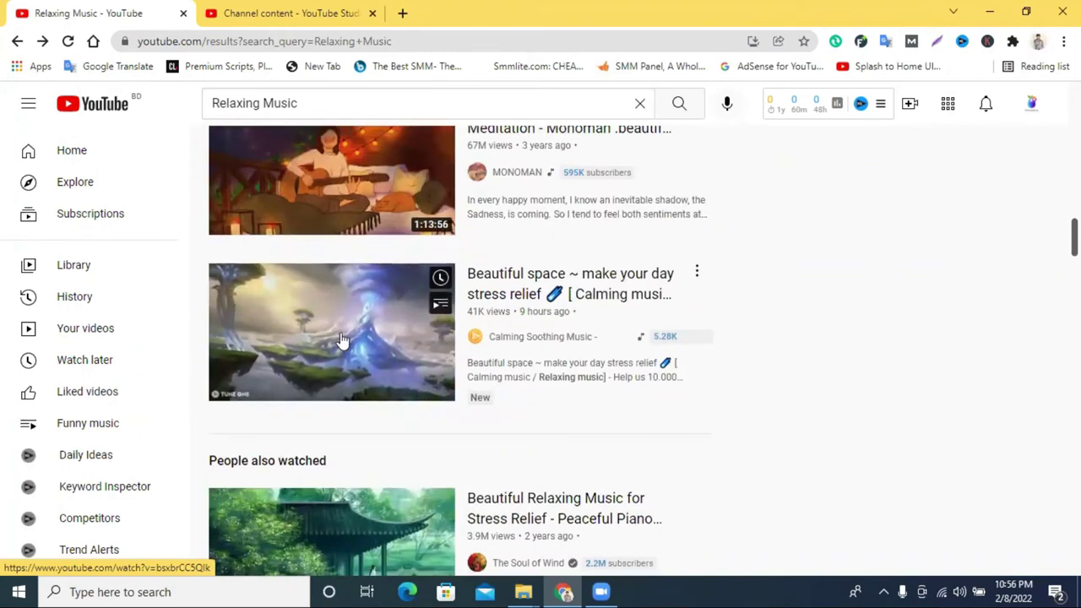
pyautogui.scroll(7, 521, 386)
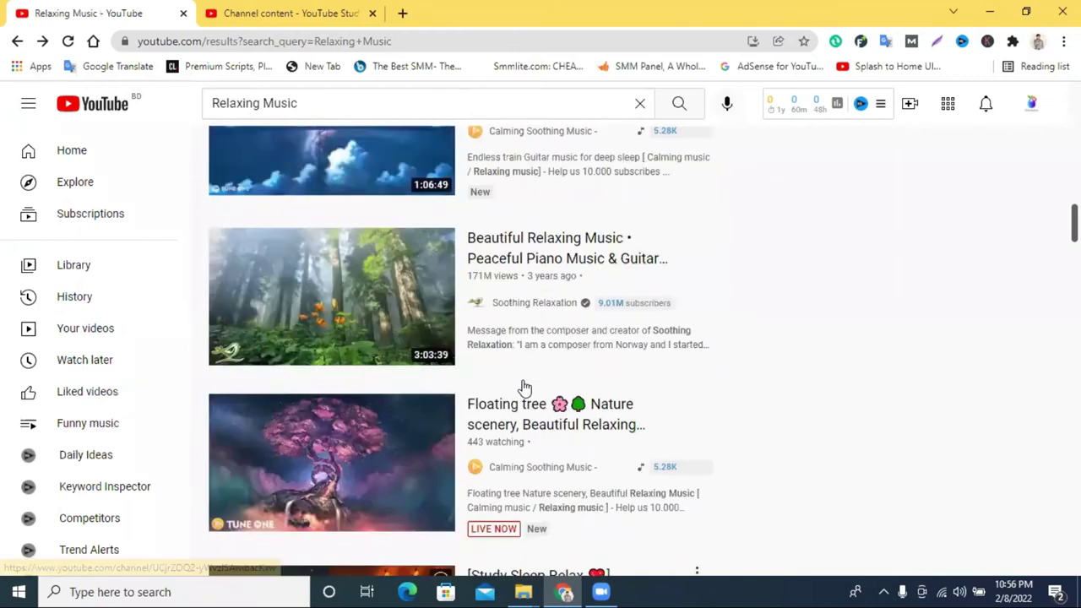
pyautogui.scroll(5, 522, 386)
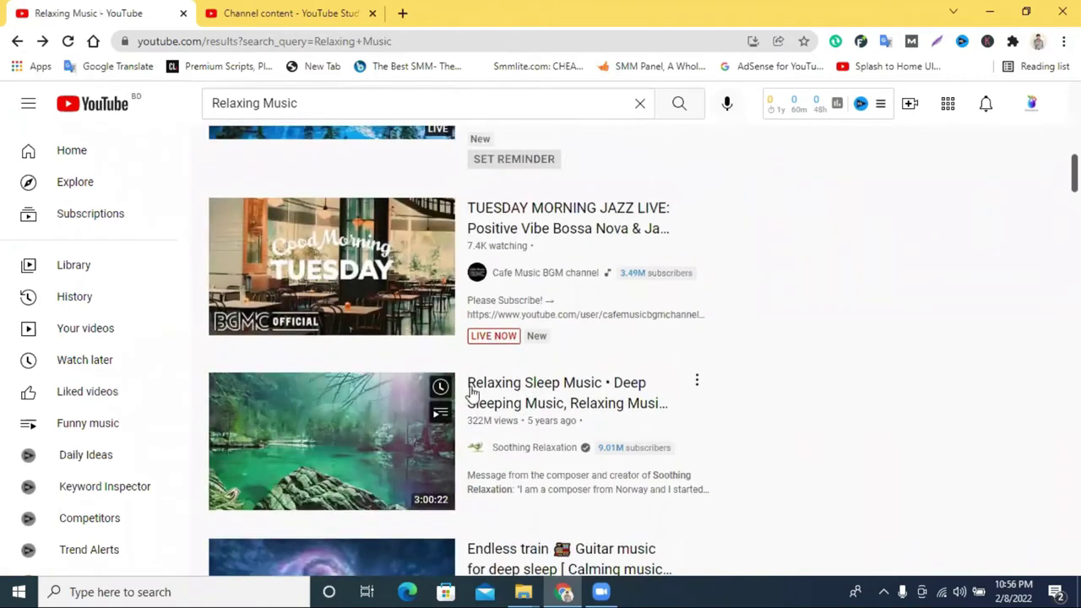
pyautogui.scroll(2, 473, 395)
pyautogui.scroll(7, 473, 395)
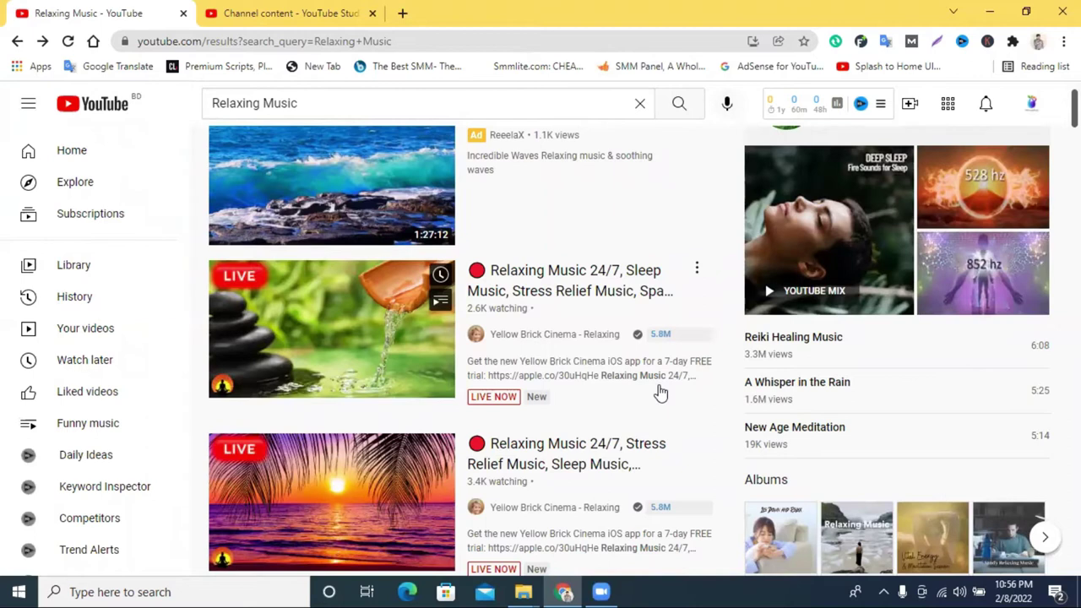
pyautogui.scroll(-5, 661, 393)
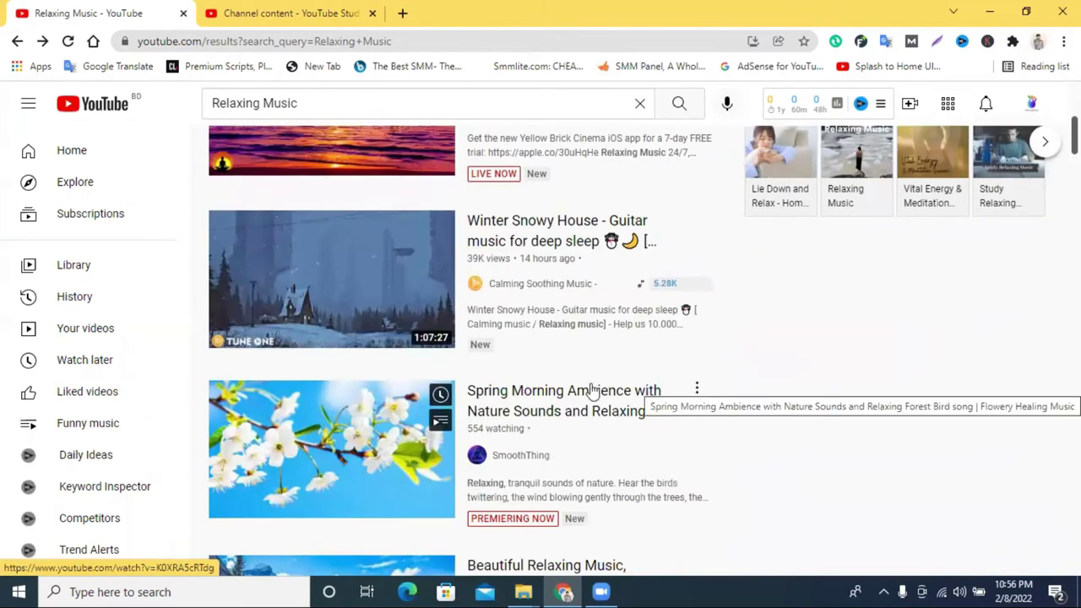
pyautogui.scroll(3, 594, 391)
# Leave the playlist unset and mark the upload as 'No, it's not made for kids'
pyautogui.click(291, 12)
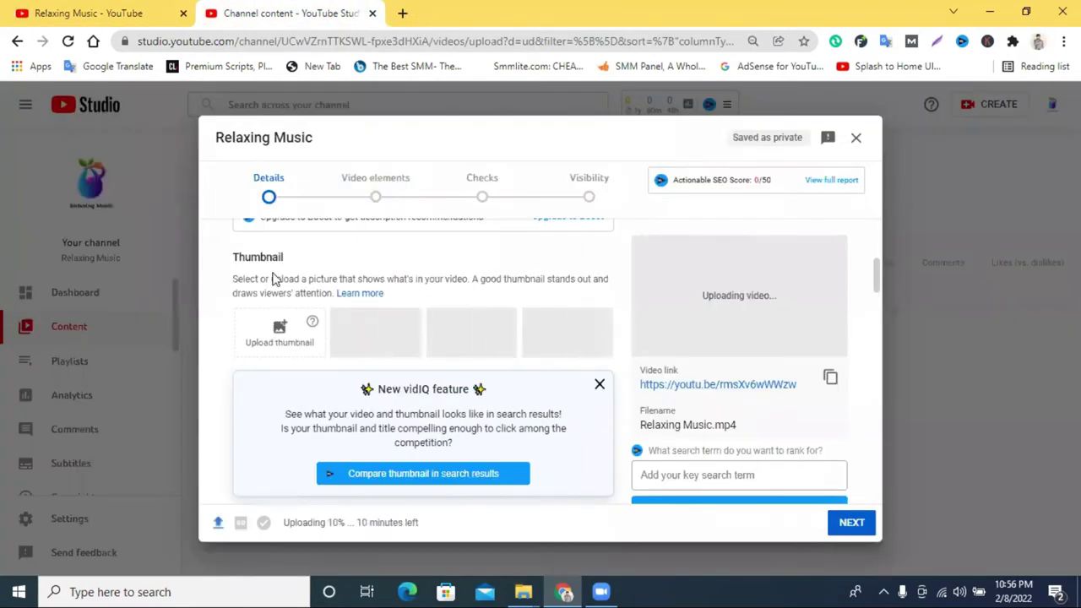
pyautogui.moveTo(250, 258); pyautogui.dragTo(296, 269)
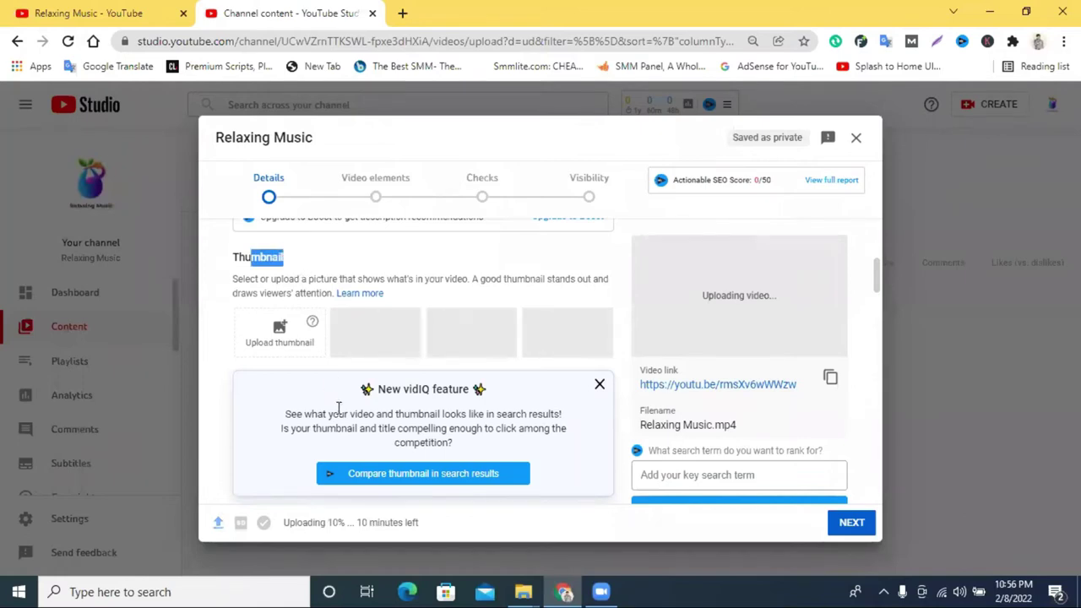
pyautogui.scroll(-2, 511, 380)
pyautogui.scroll(-1, 510, 382)
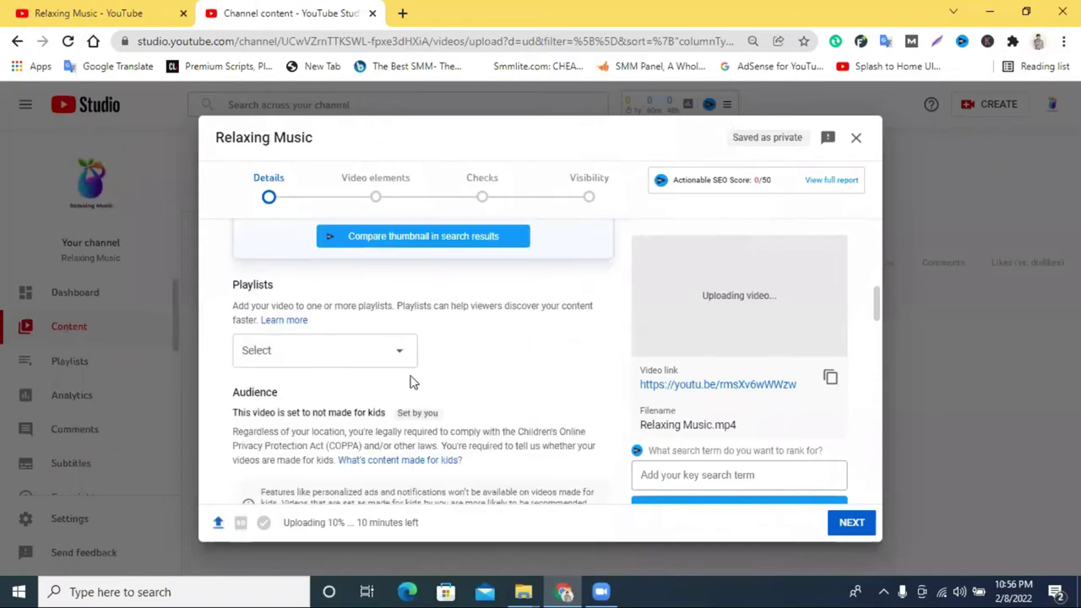
pyautogui.click(337, 361)
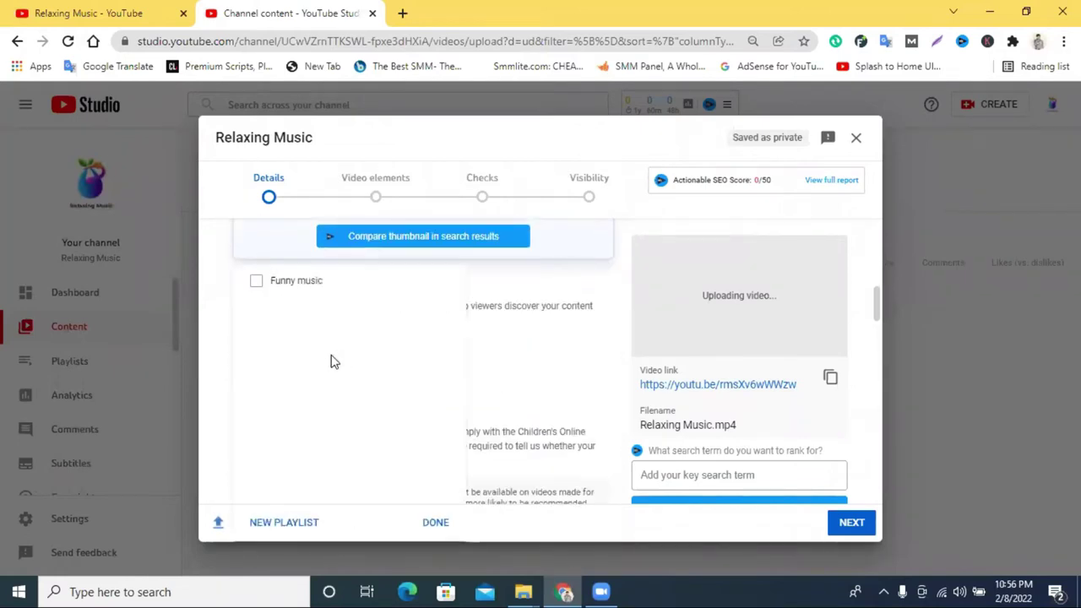
pyautogui.click(435, 523)
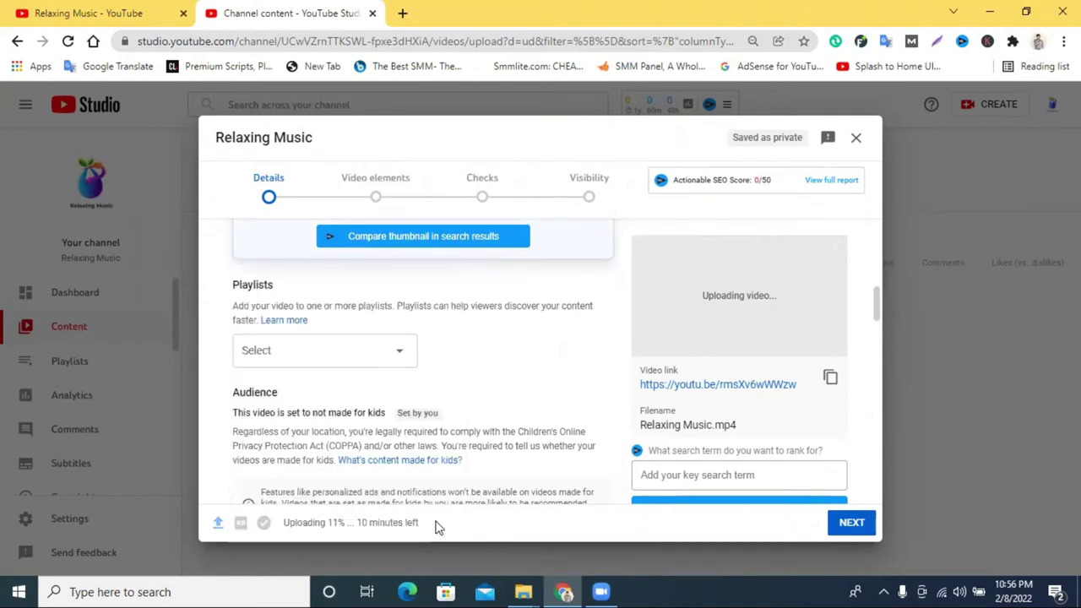
pyautogui.scroll(-3, 394, 330)
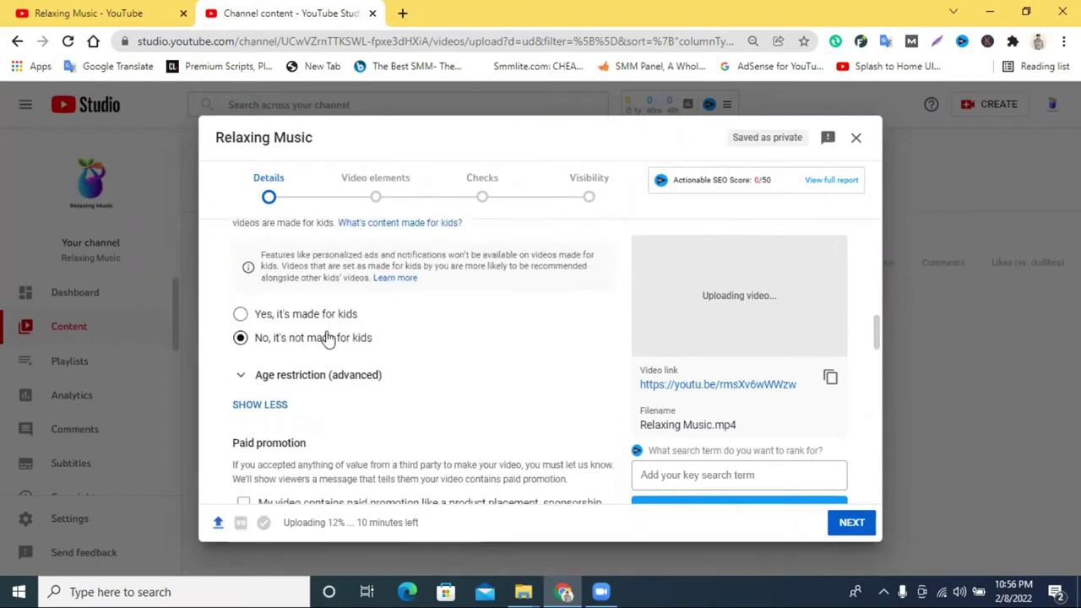
pyautogui.click(241, 336)
pyautogui.scroll(1, 259, 324)
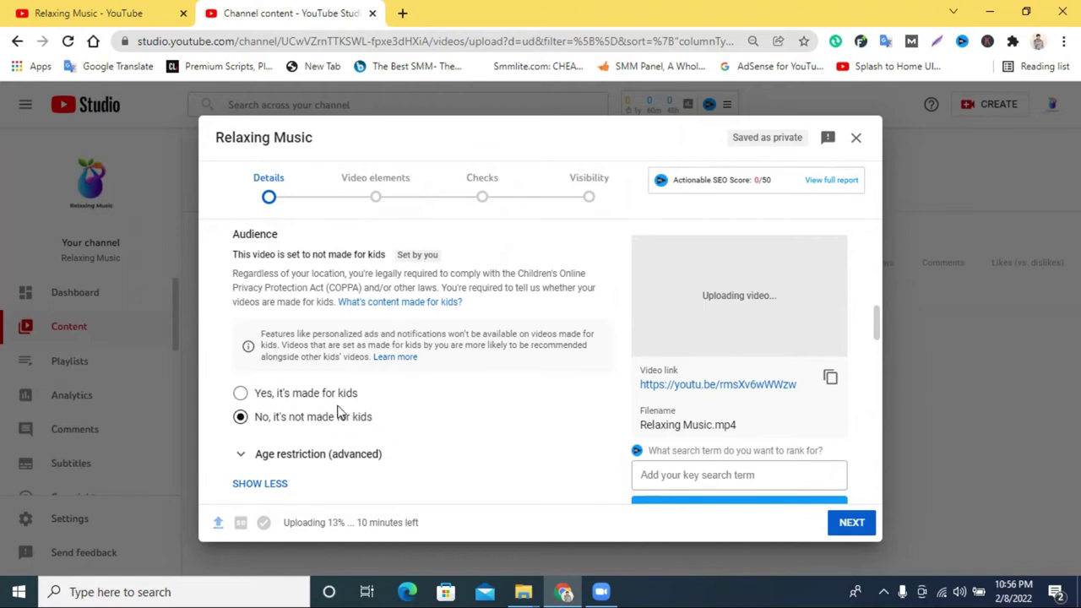
# Scroll down to the Tags section, then switch back to the Relaxing Music search results
pyautogui.scroll(-4, 338, 412)
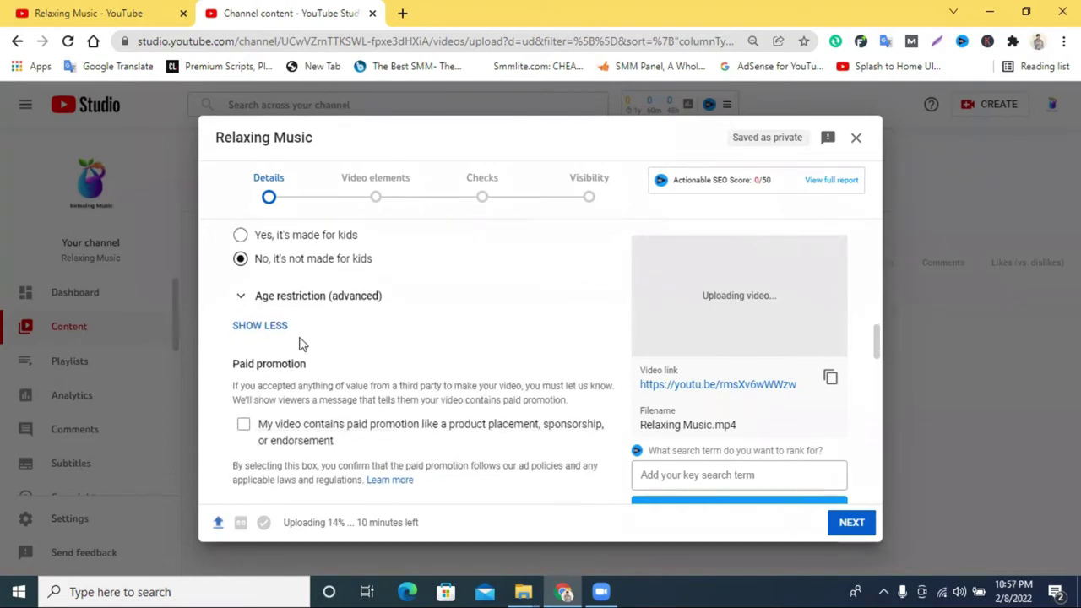
pyautogui.scroll(-1, 300, 343)
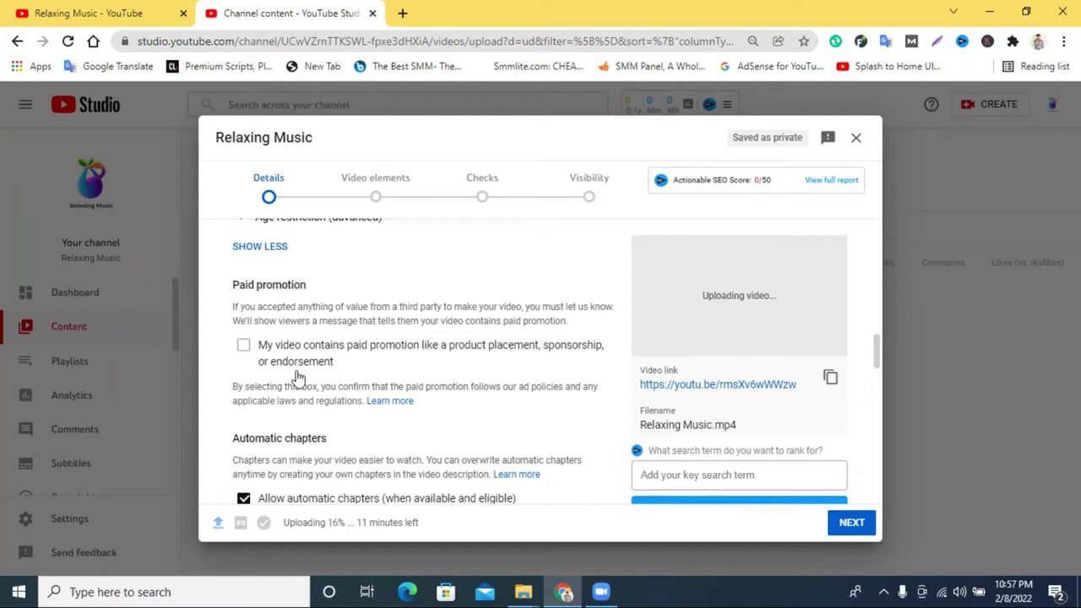
pyautogui.scroll(-2, 295, 372)
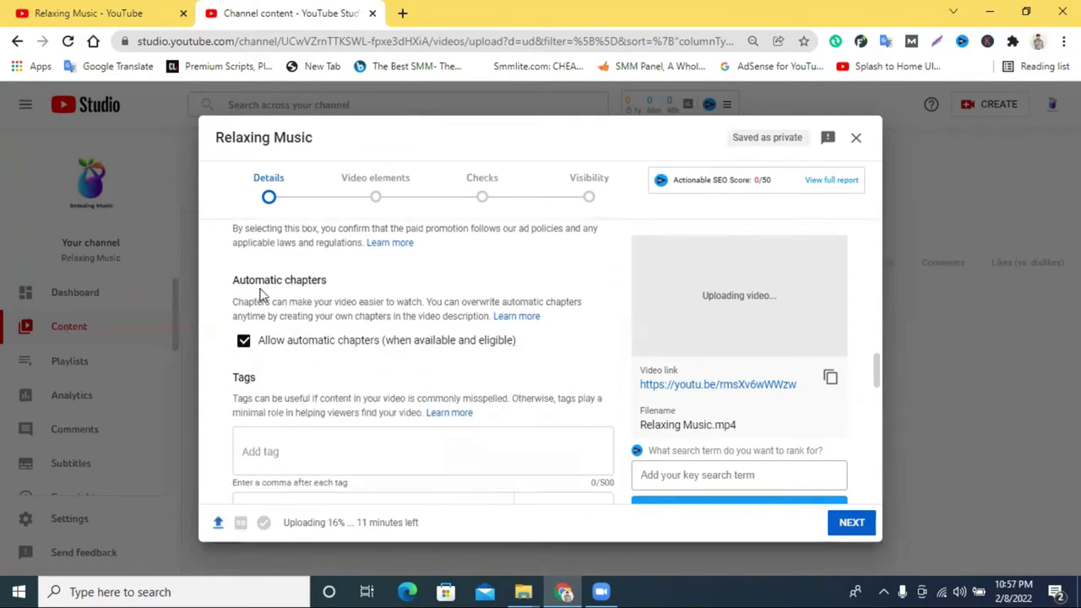
pyautogui.scroll(-1, 337, 308)
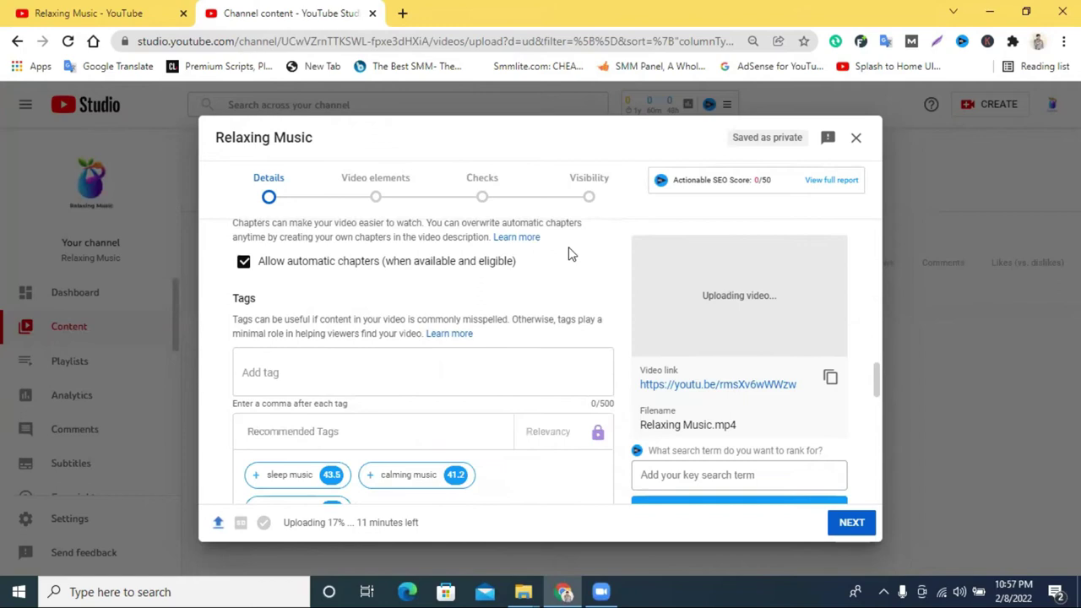
pyautogui.moveTo(255, 298); pyautogui.dragTo(226, 308)
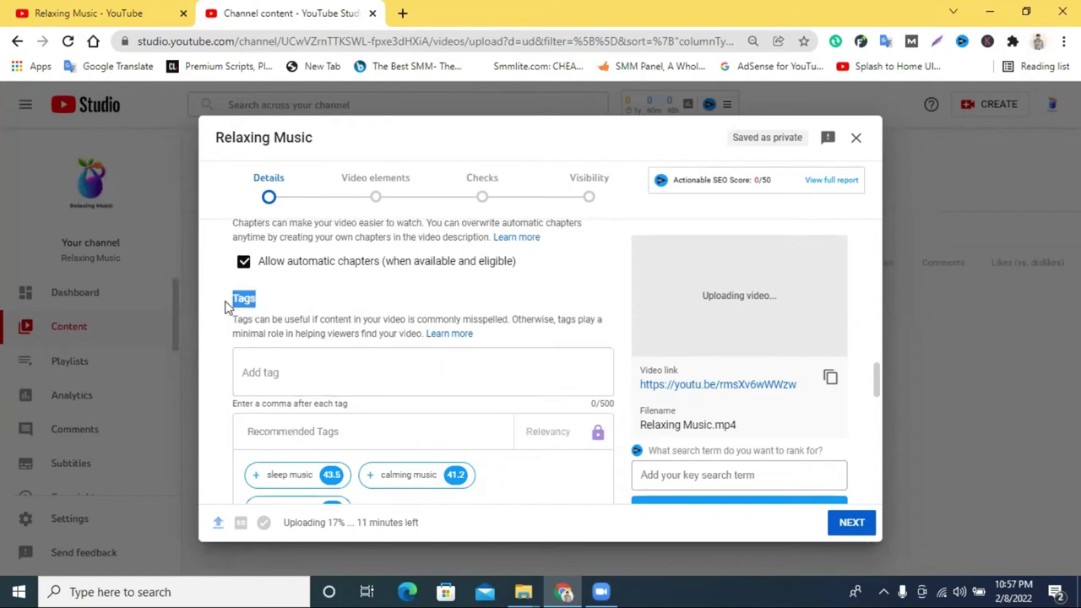
pyautogui.click(127, 12)
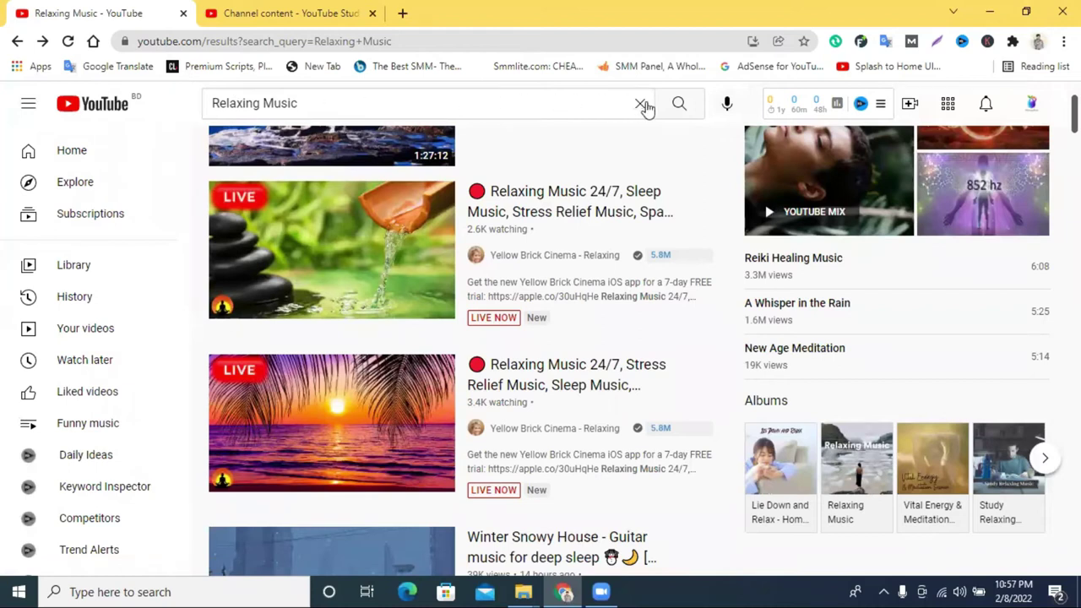
# Open the Relaxing Sleep Music competitor video from the search results and pause it
pyautogui.scroll(-3, 507, 254)
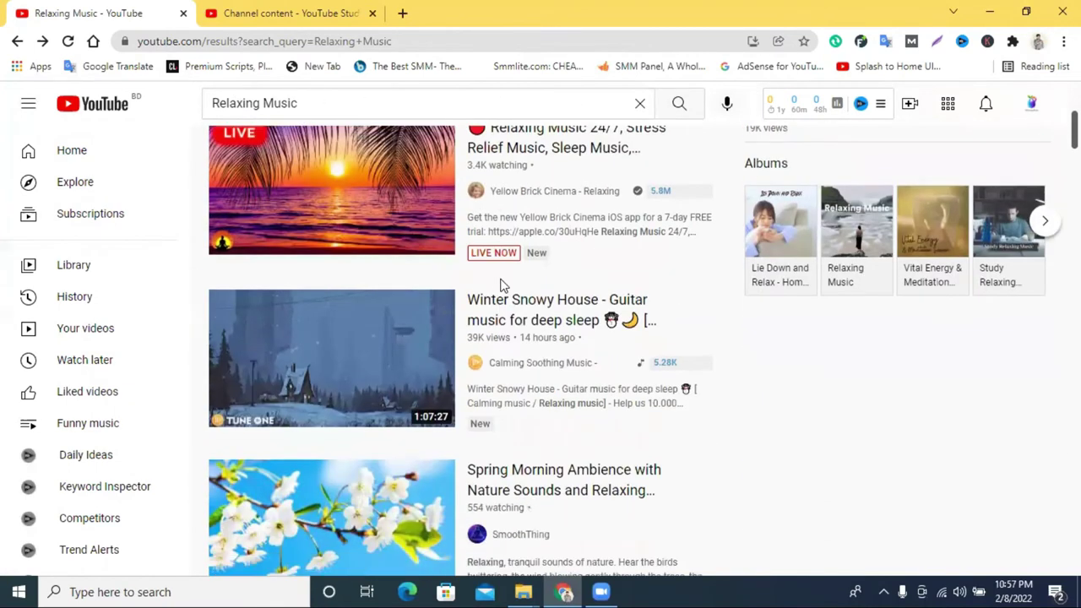
pyautogui.scroll(3, 391, 248)
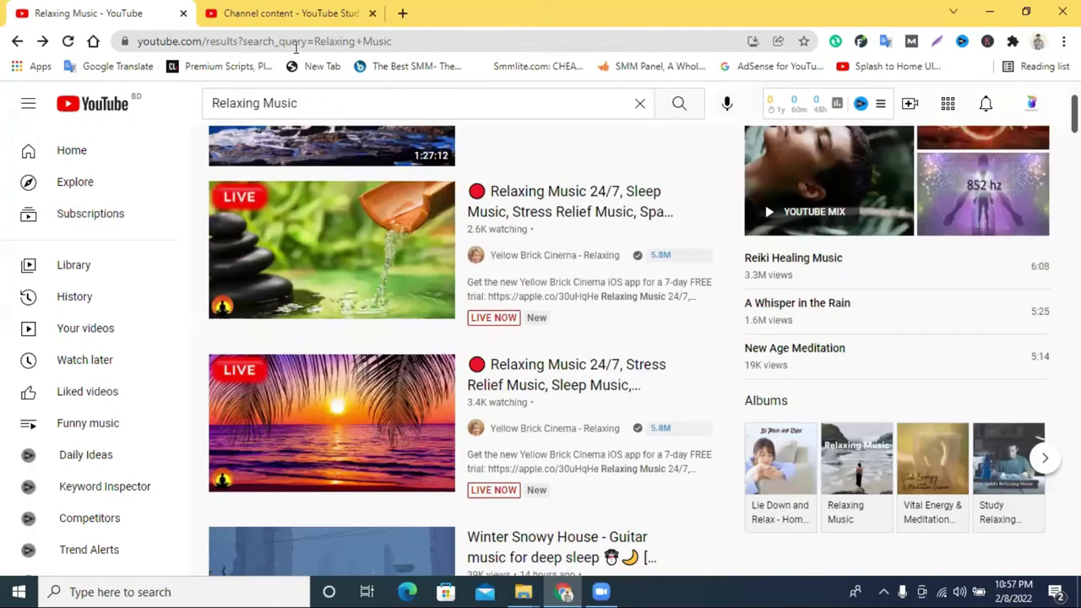
pyautogui.scroll(-4, 555, 417)
pyautogui.scroll(-4, 555, 418)
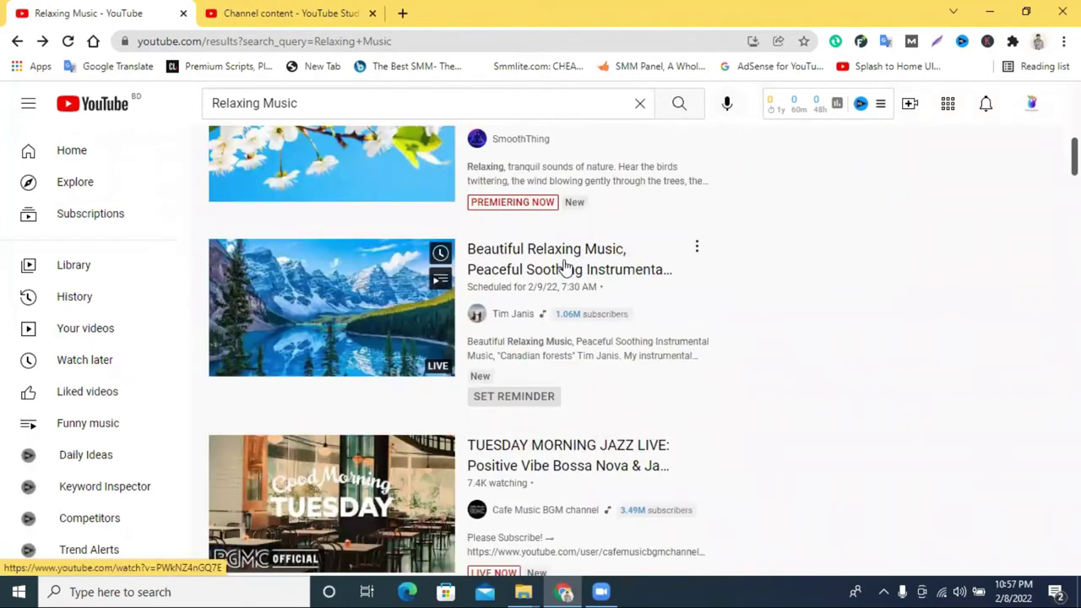
pyautogui.scroll(-5, 566, 321)
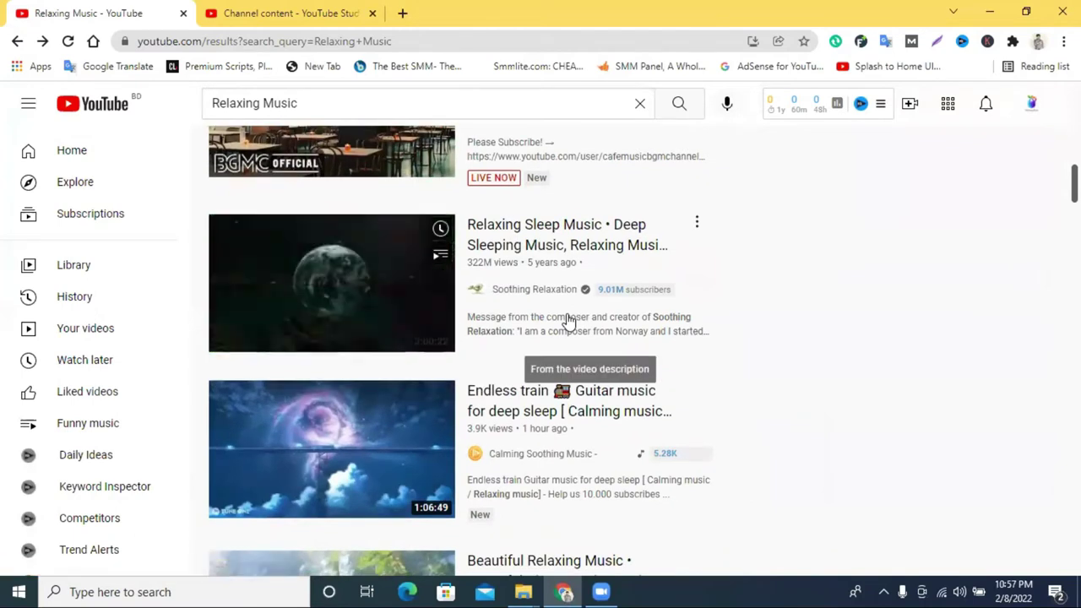
pyautogui.click(531, 244)
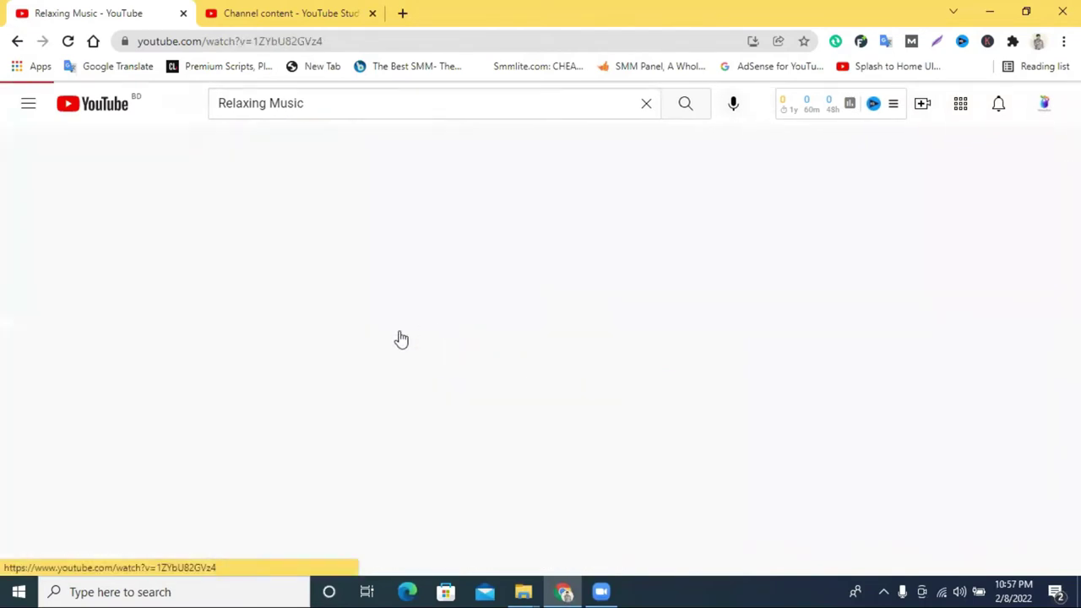
pyautogui.click(351, 325)
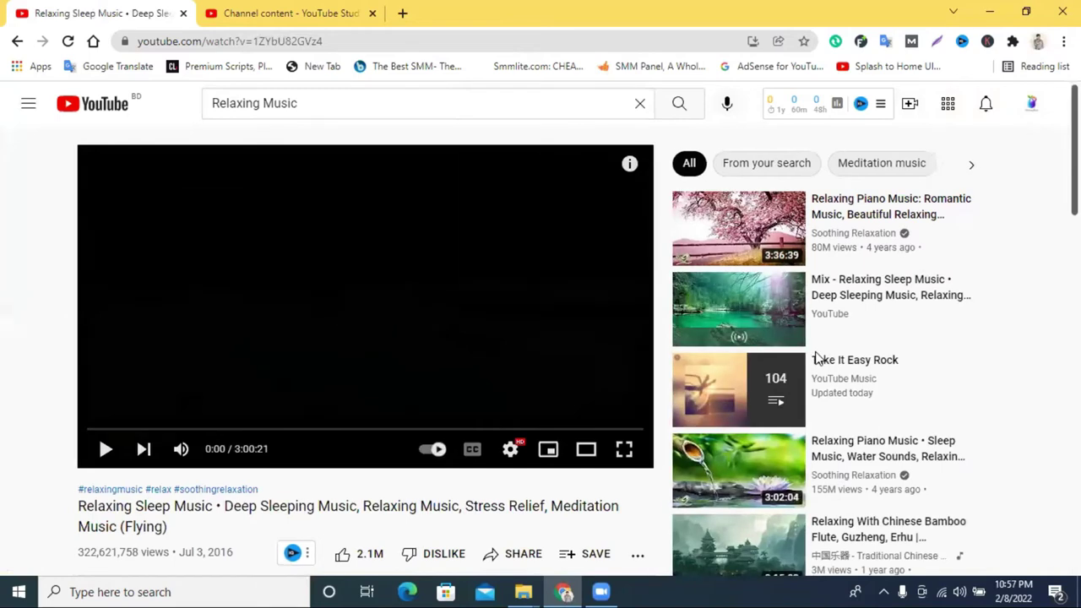
# Highlight the competitor video's view count and reveal more related-topic filters
pyautogui.scroll(-2, 444, 478)
pyautogui.moveTo(595, 520); pyautogui.dragTo(129, 475)
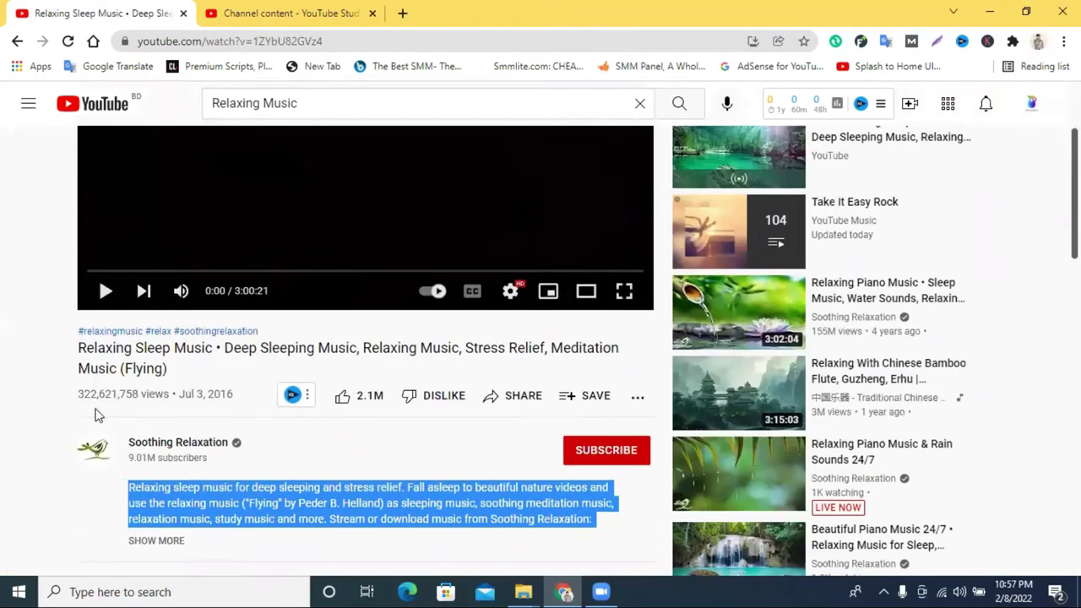
pyautogui.moveTo(98, 395); pyautogui.dragTo(69, 404)
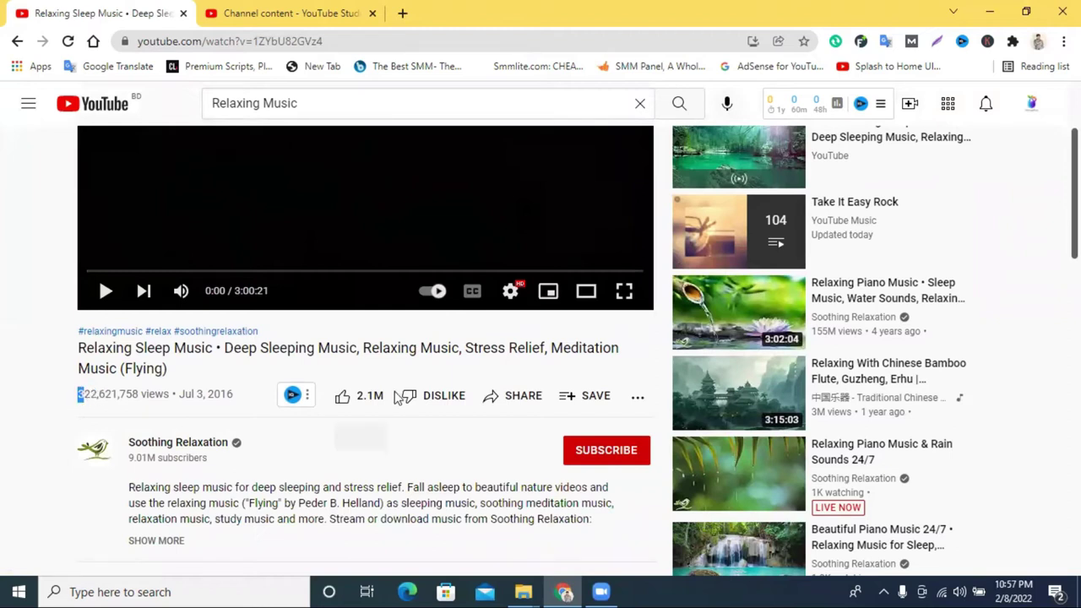
pyautogui.scroll(2, 393, 388)
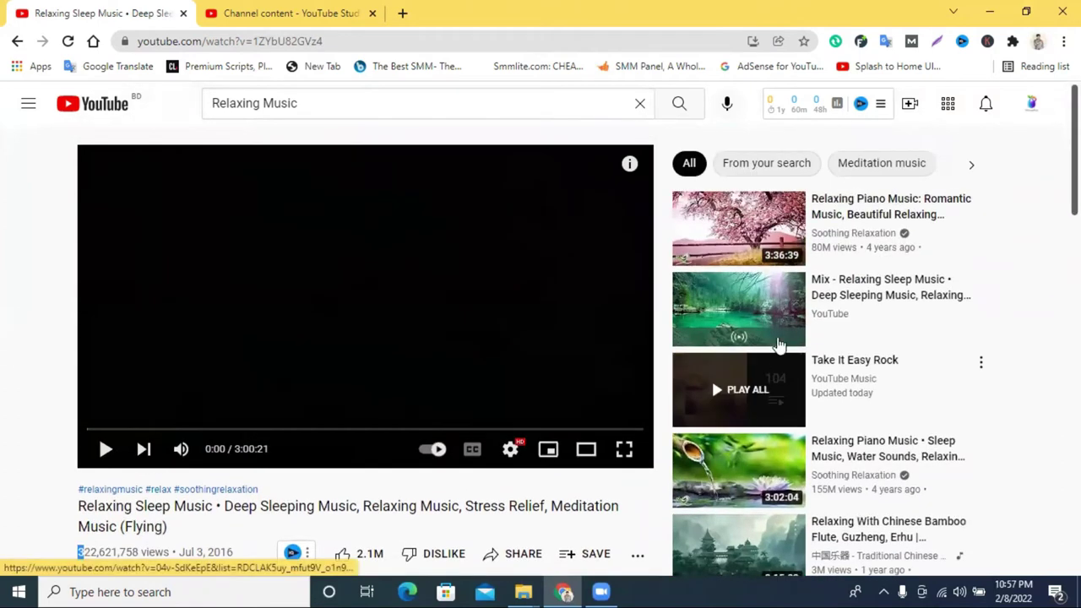
pyautogui.scroll(-4, 477, 380)
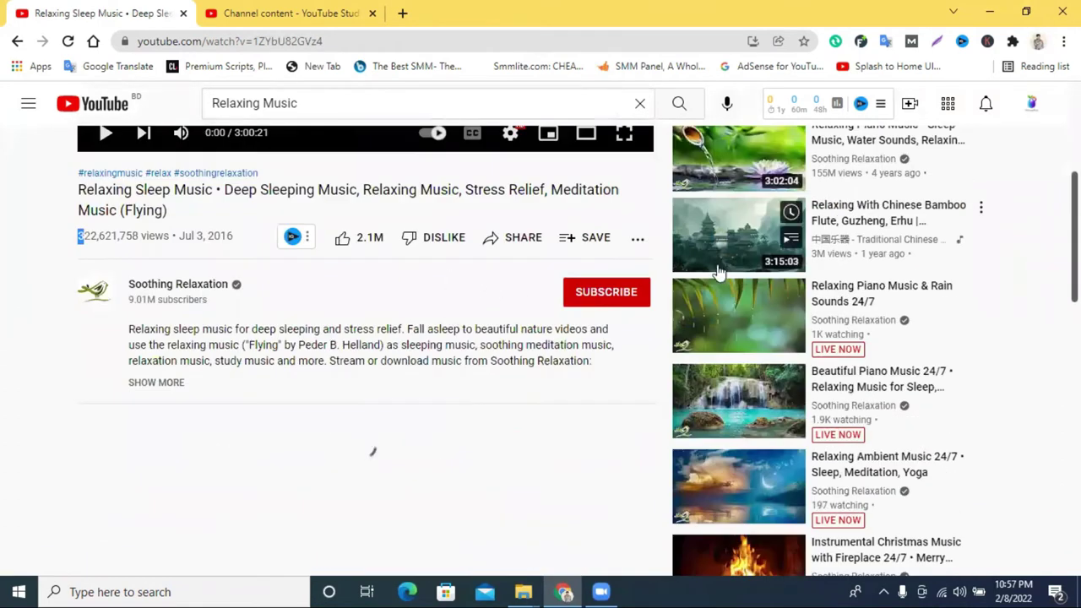
pyautogui.scroll(-3, 482, 285)
pyautogui.scroll(8, 766, 284)
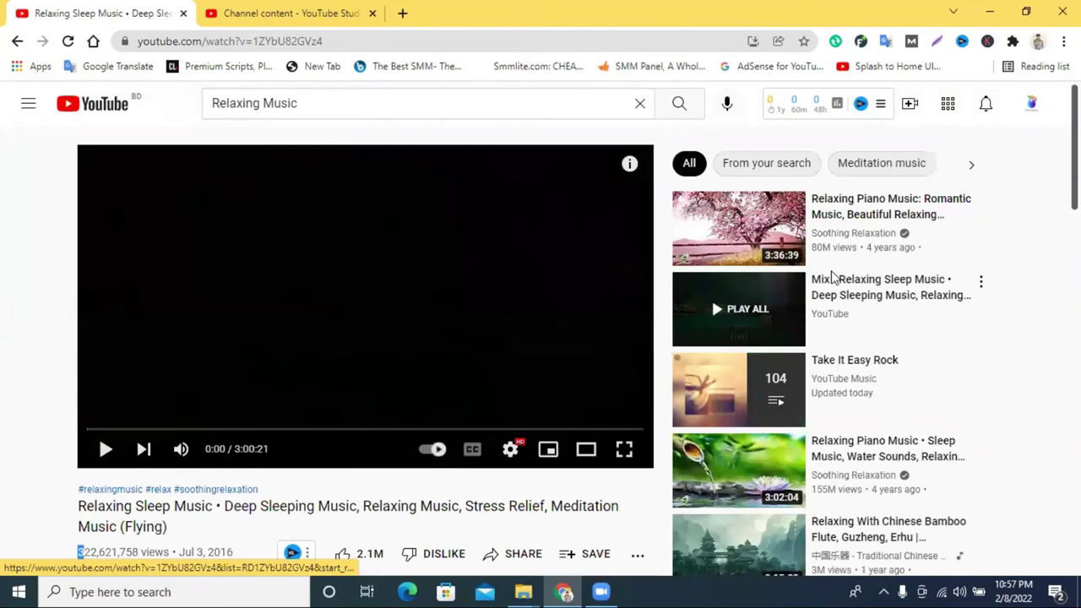
pyautogui.click(971, 167)
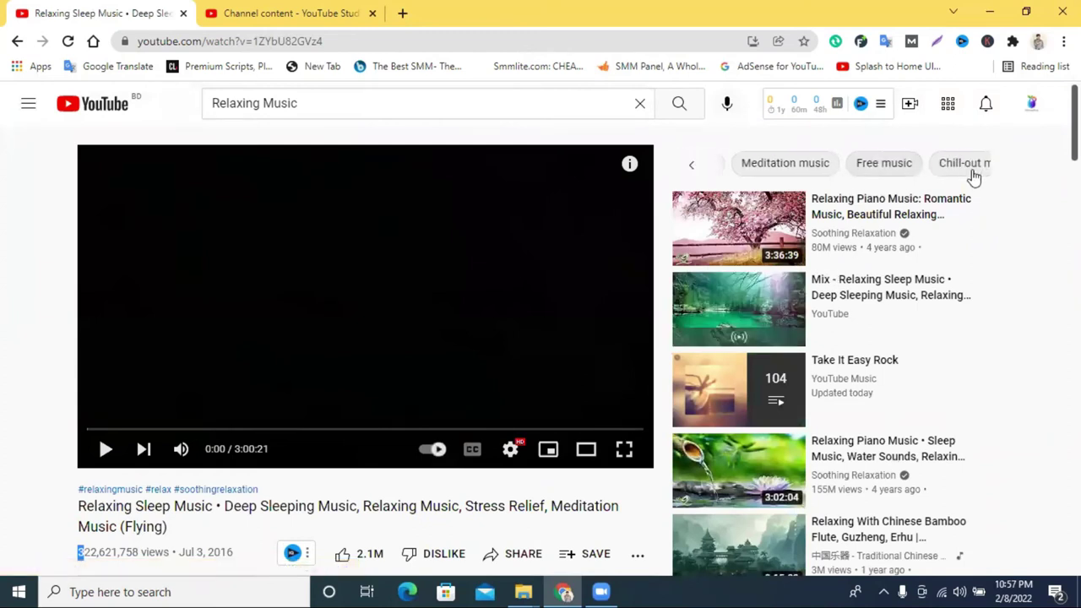
# Reload the competitor video page, play it, and pause after viewing the topic filters
pyautogui.click(69, 42)
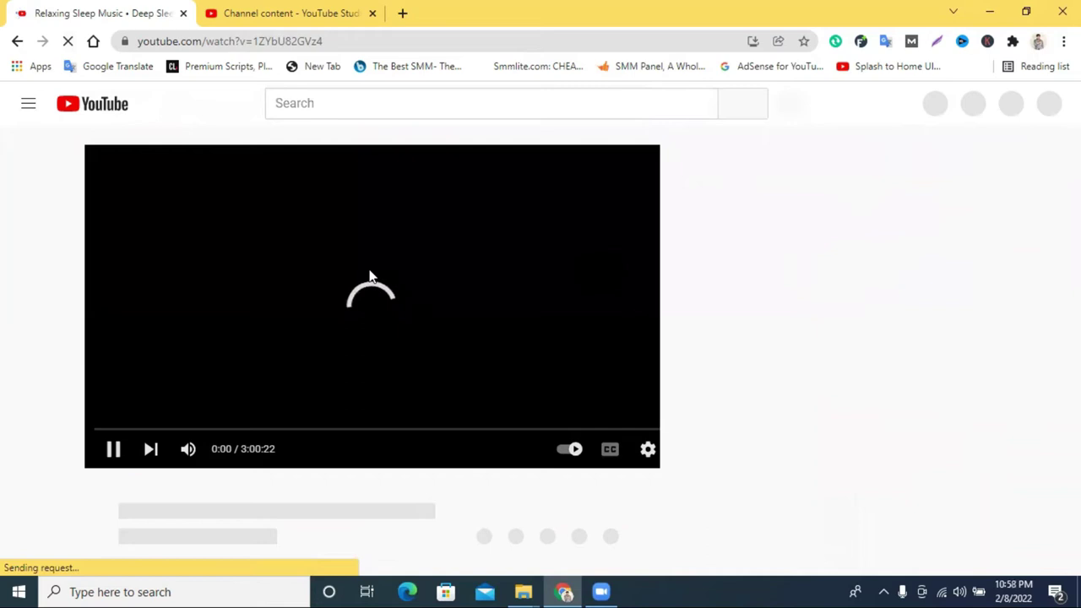
pyautogui.click(371, 242)
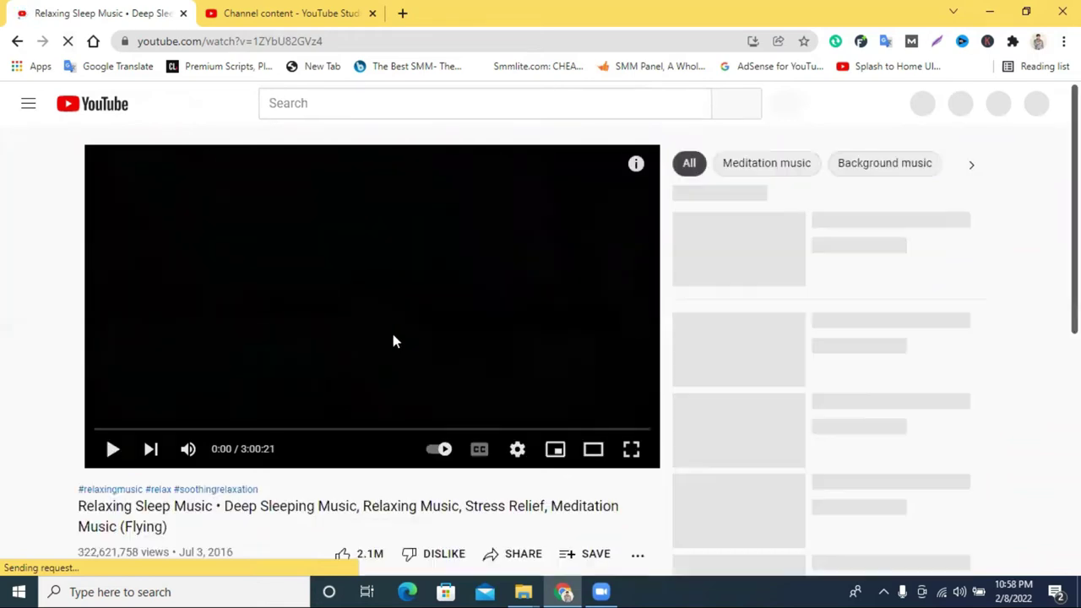
pyautogui.click(455, 338)
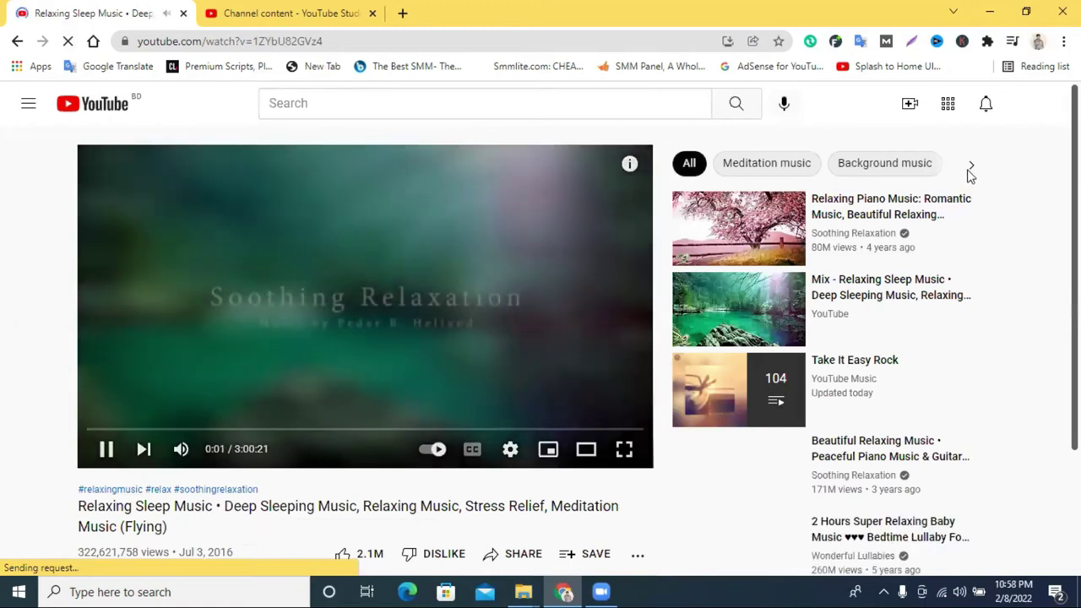
pyautogui.click(971, 169)
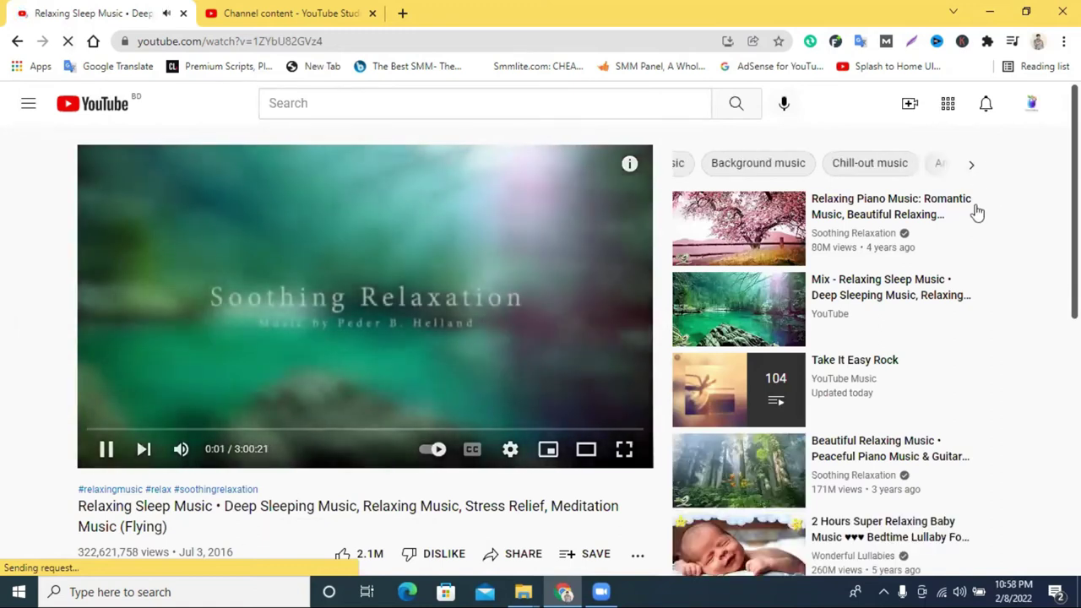
pyautogui.scroll(-5, 956, 297)
pyautogui.scroll(5, 957, 297)
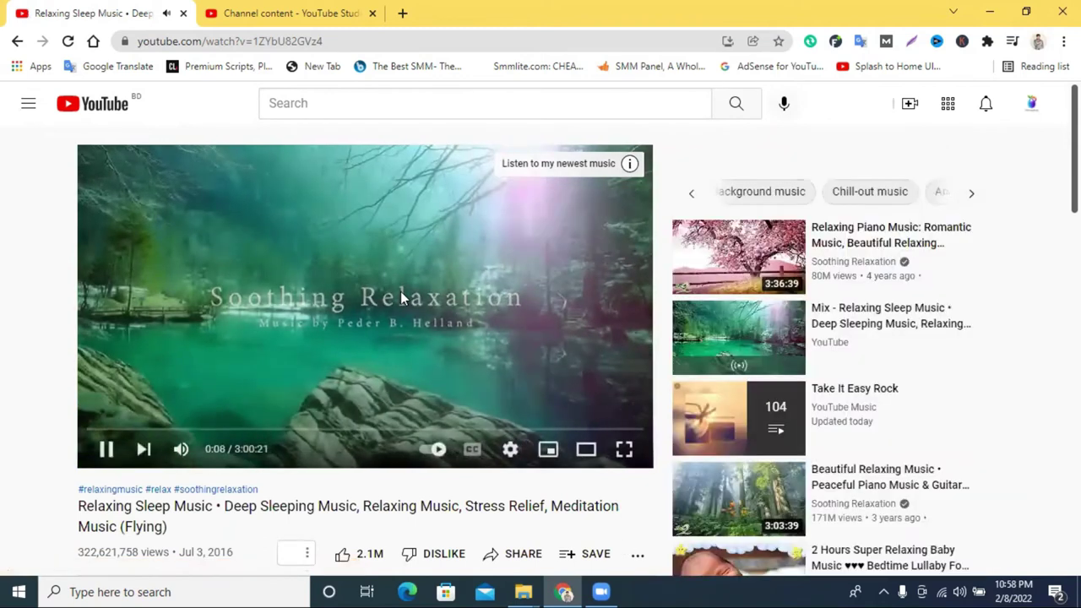
pyautogui.click(106, 449)
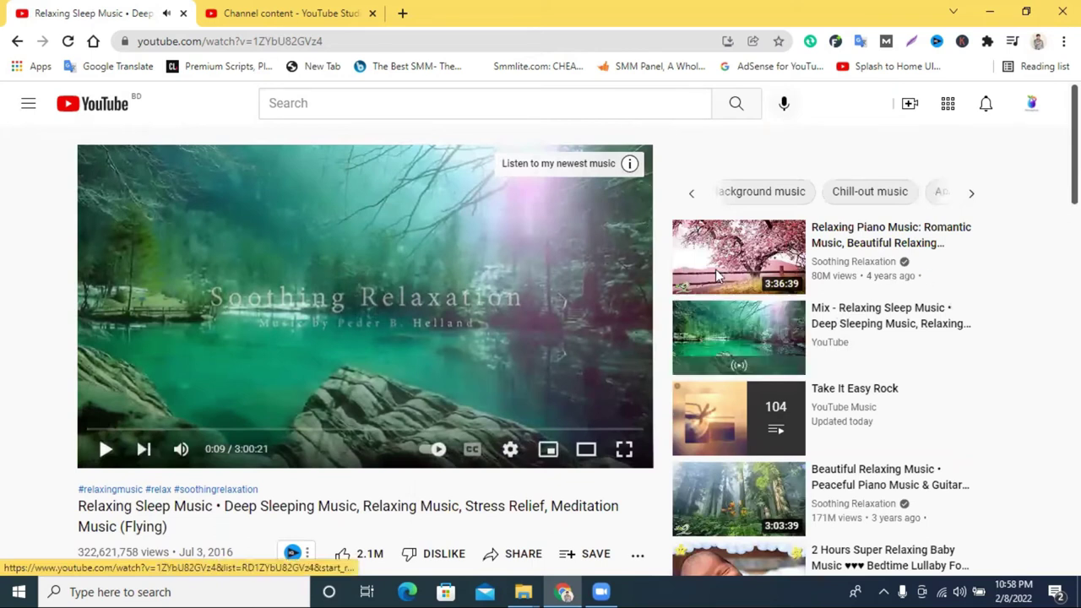
# Compare the upload details with the competitor's vidIQ Video Tags panel, ending in Studio
pyautogui.click(304, 12)
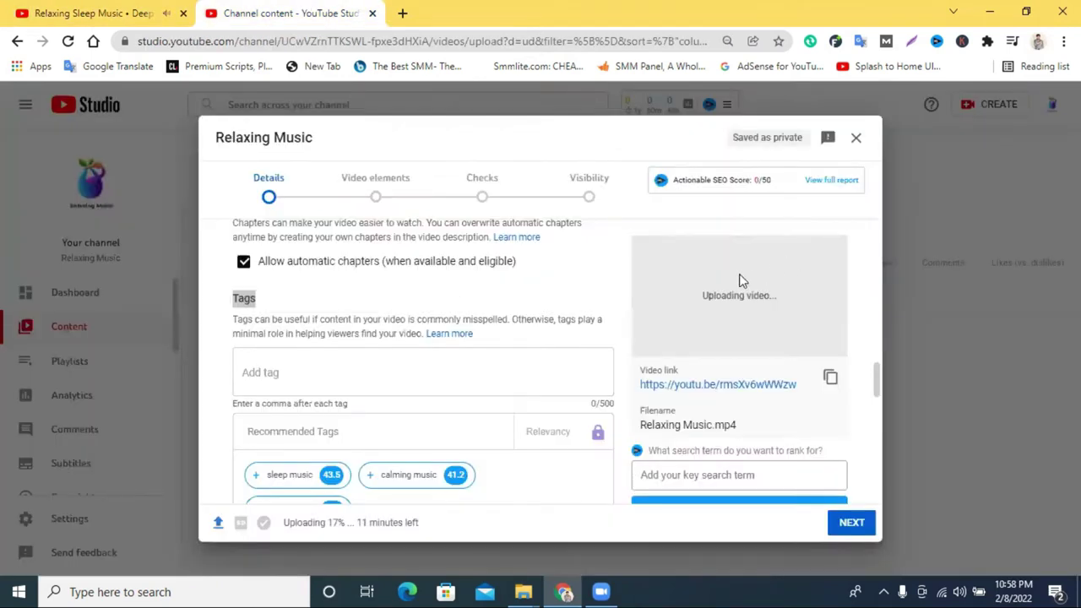
pyautogui.scroll(-2, 735, 320)
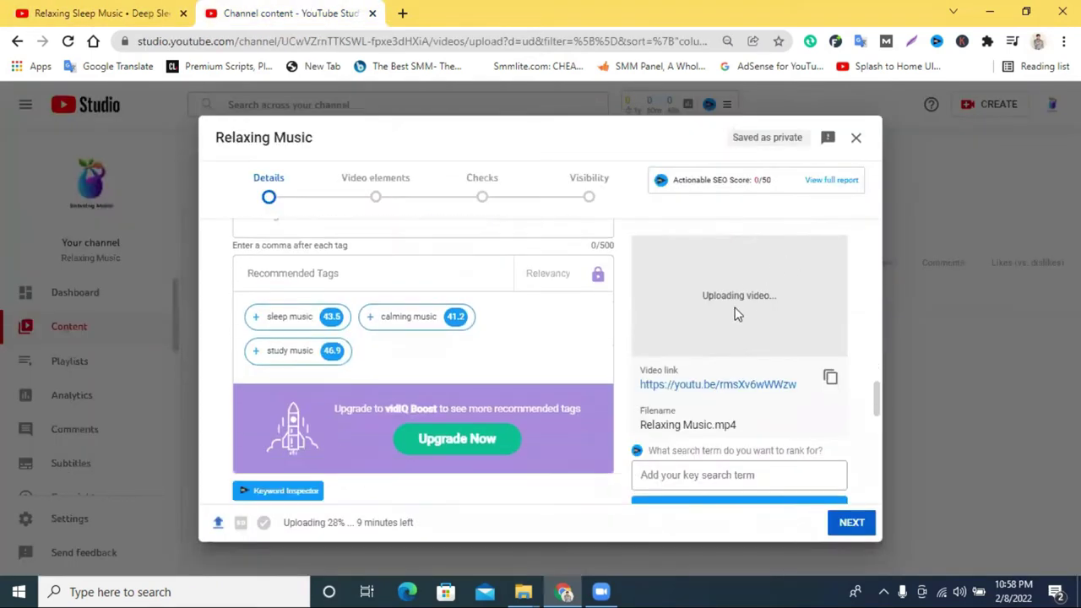
pyautogui.hotkey('ctrl', '1')
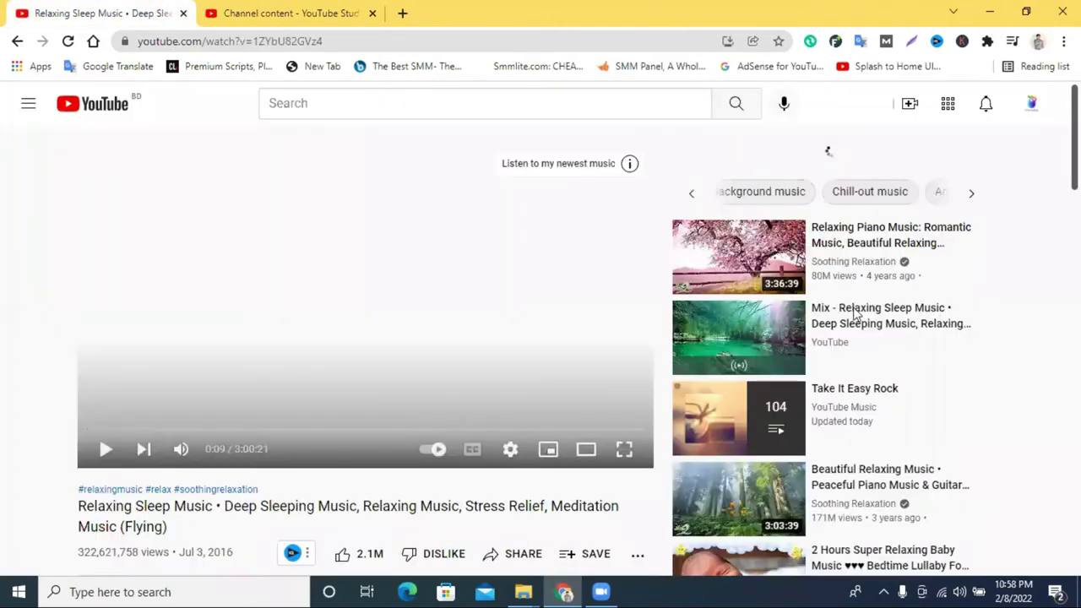
pyautogui.scroll(-9, 887, 336)
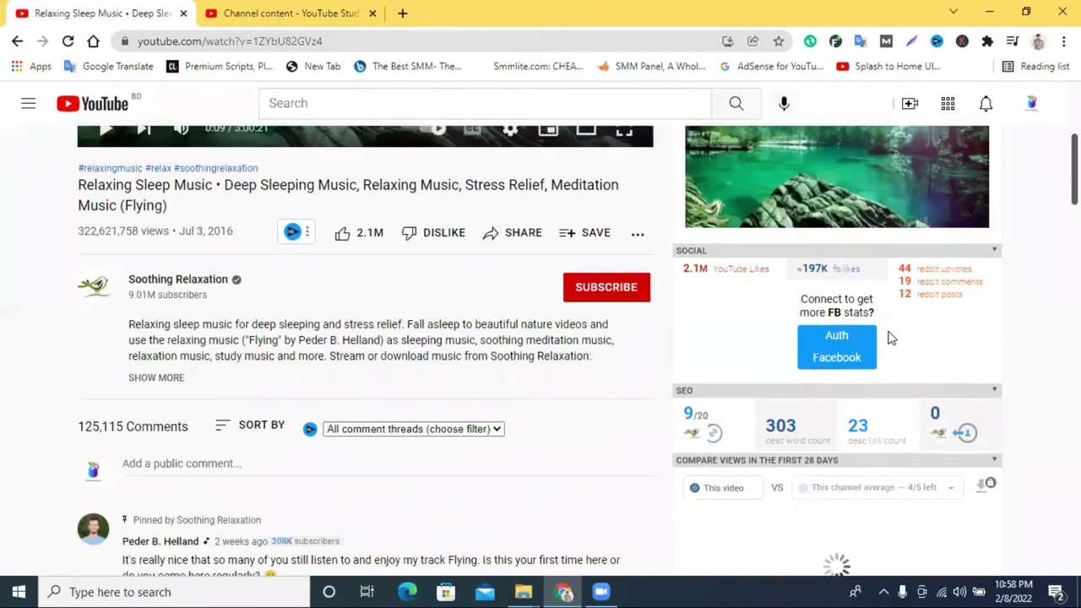
pyautogui.scroll(-5, 887, 336)
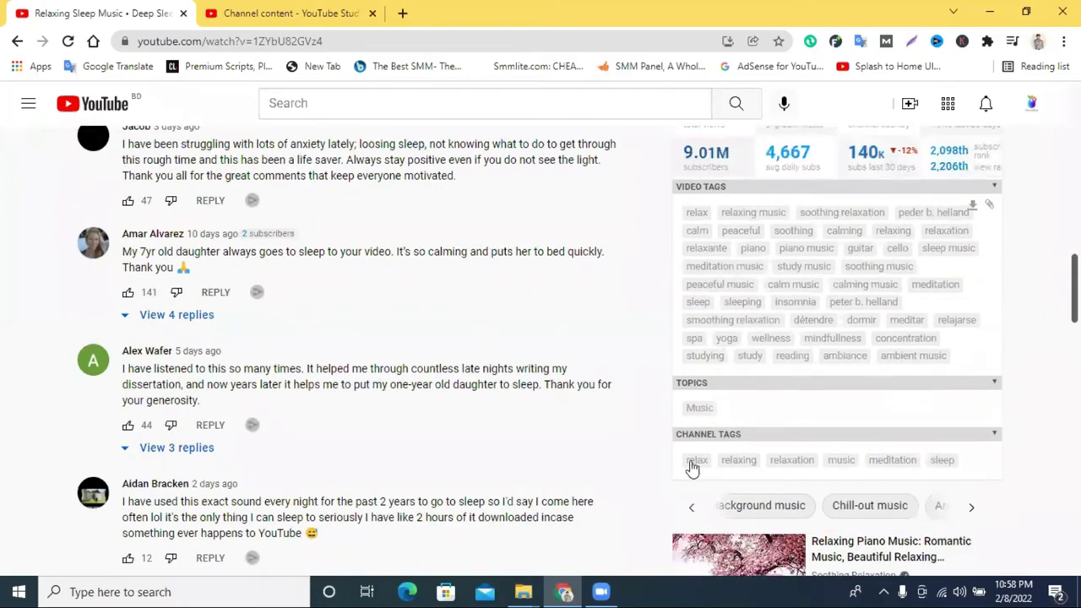
pyautogui.scroll(1, 777, 454)
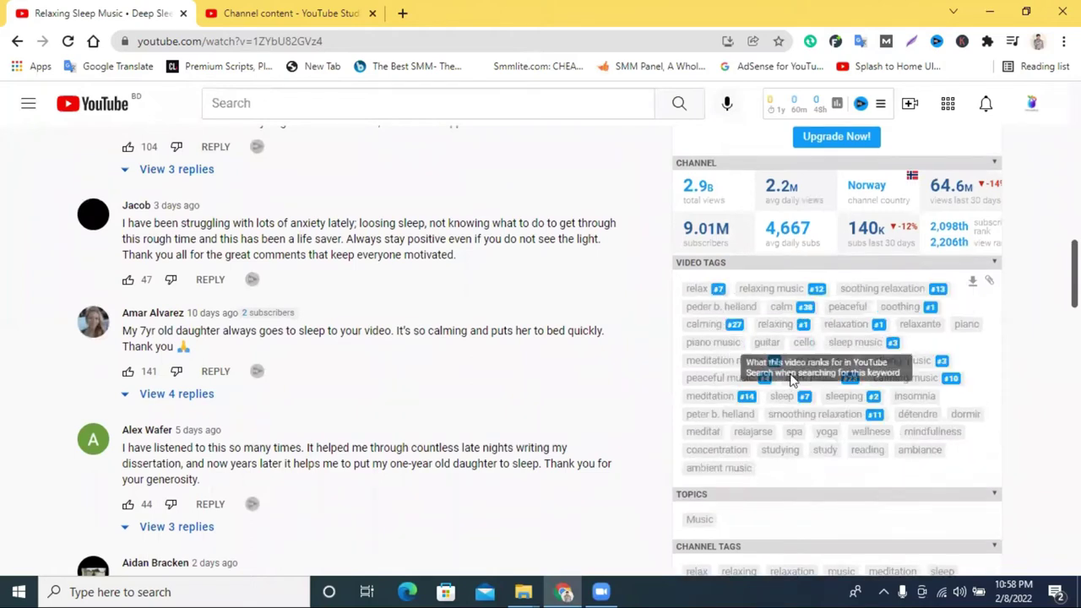
pyautogui.click(313, 13)
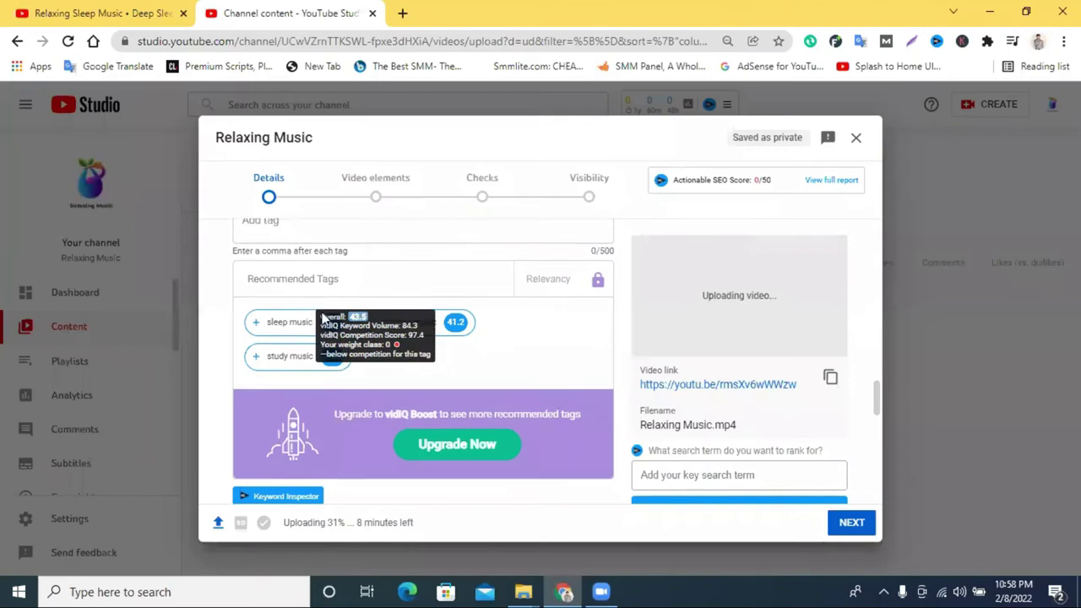
pyautogui.scroll(1, 309, 304)
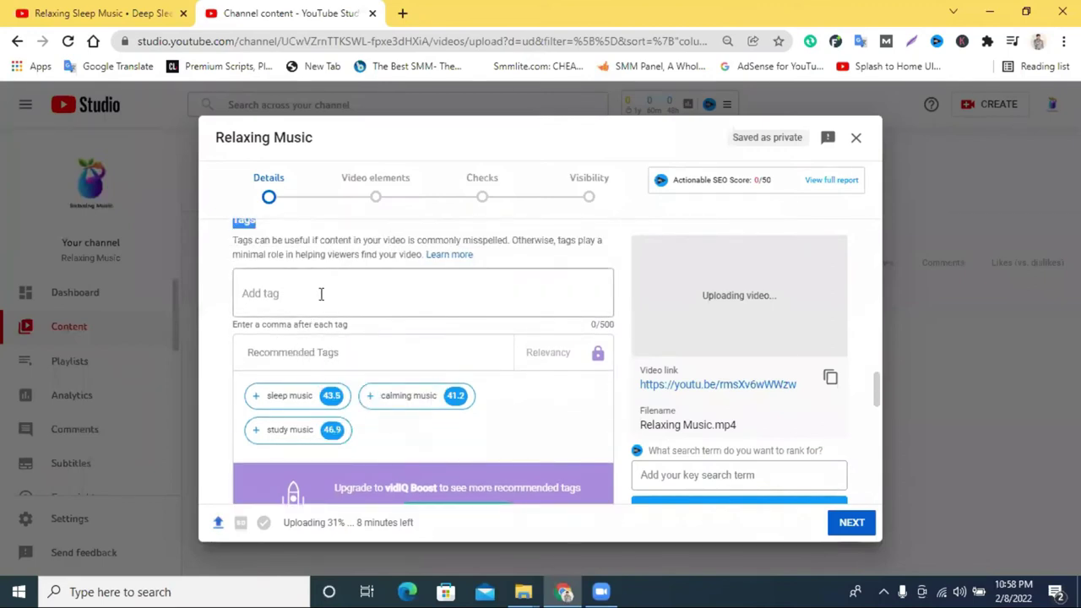
pyautogui.scroll(-2, 294, 296)
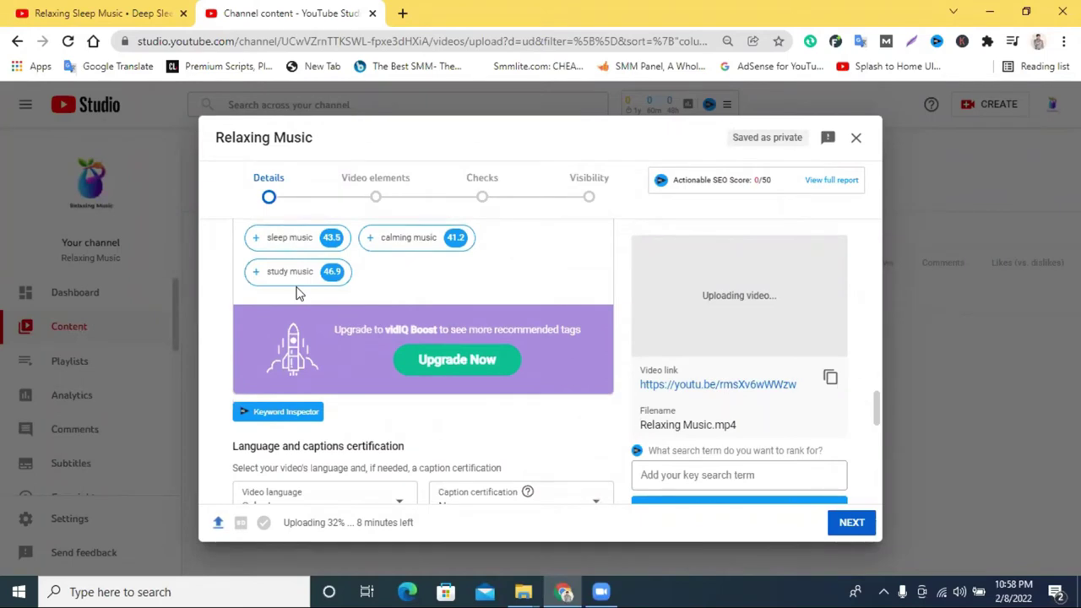
pyautogui.scroll(-2, 315, 302)
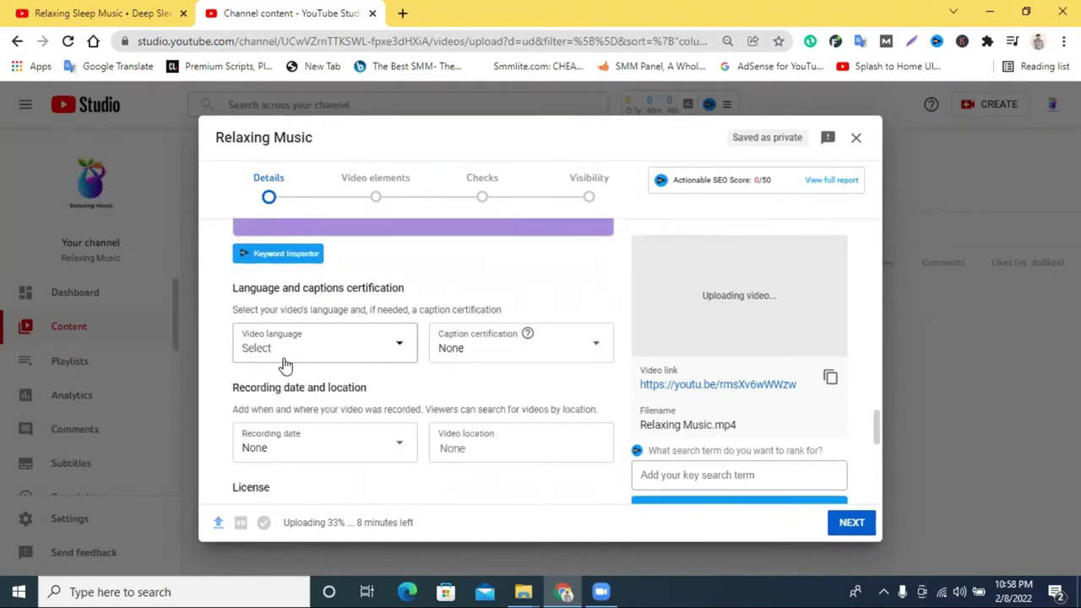
pyautogui.click(345, 359)
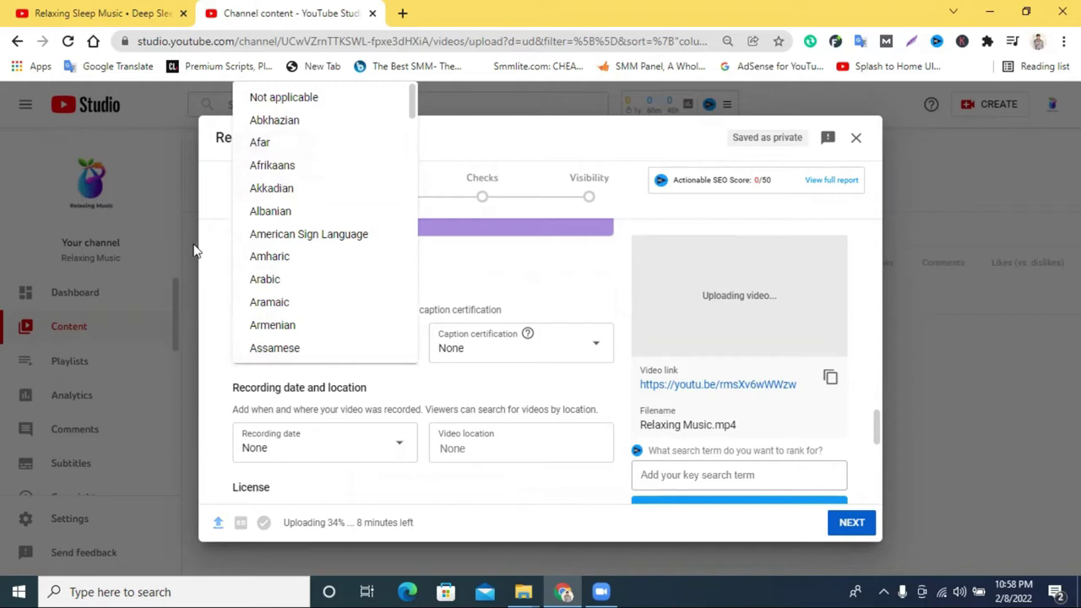
pyautogui.click(218, 228)
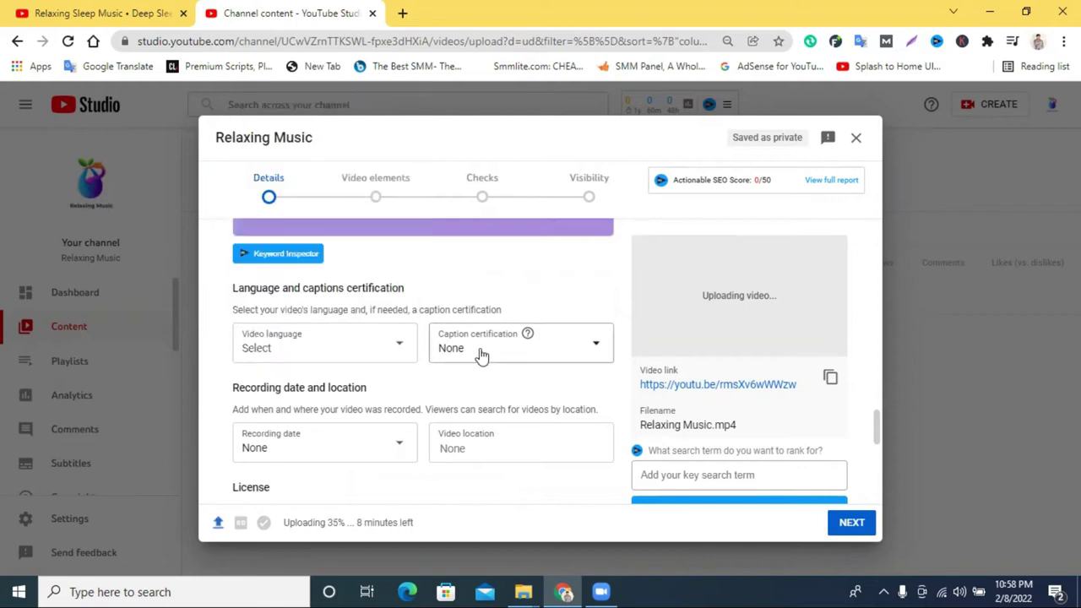
pyautogui.scroll(-1, 506, 363)
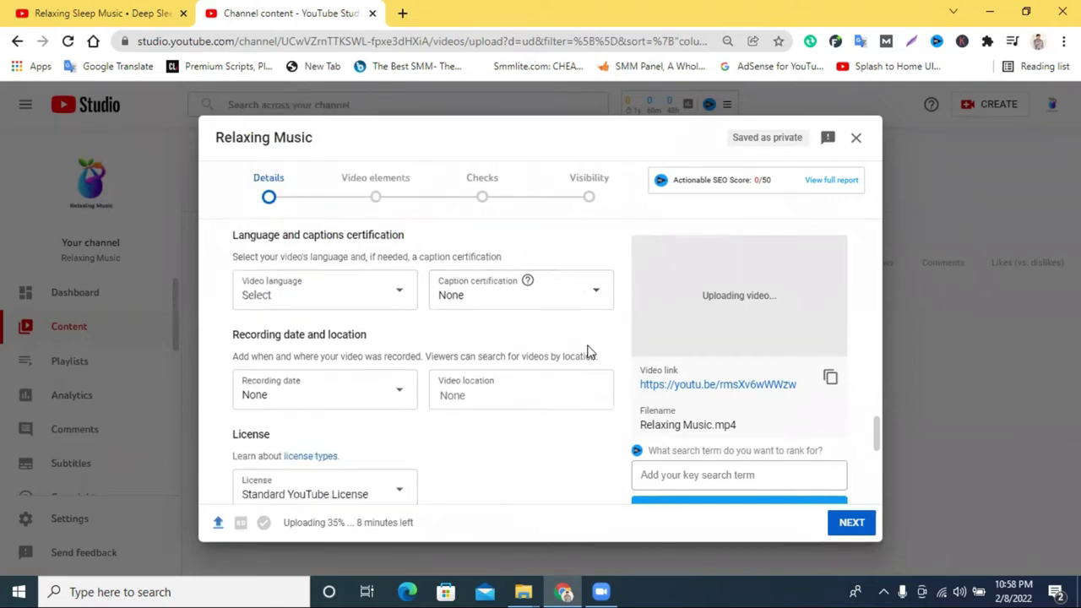
pyautogui.click(471, 372)
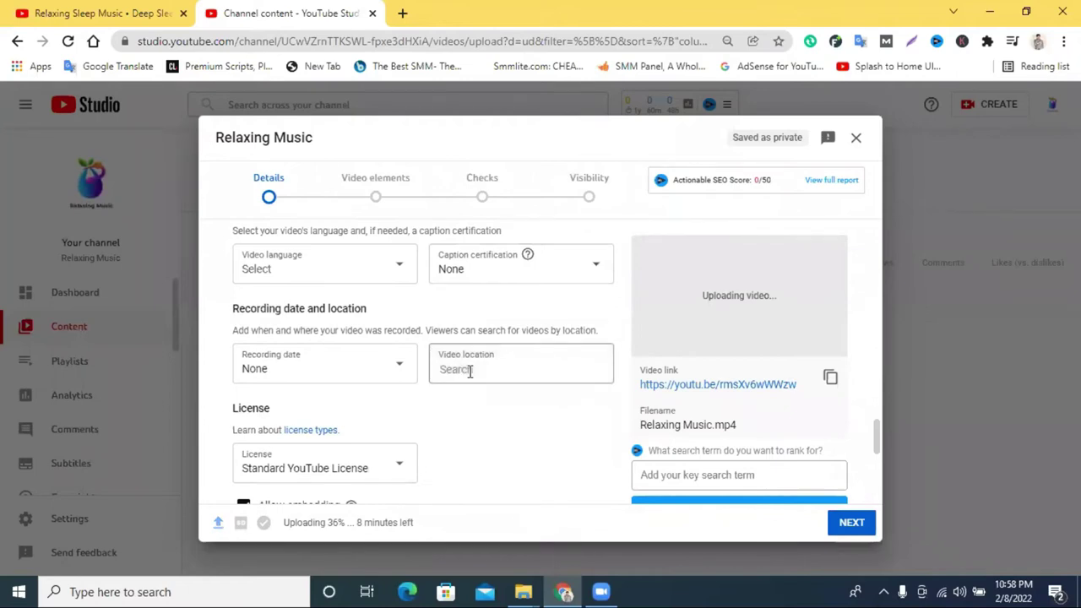
pyautogui.click(131, 12)
pyautogui.scroll(5, 280, 274)
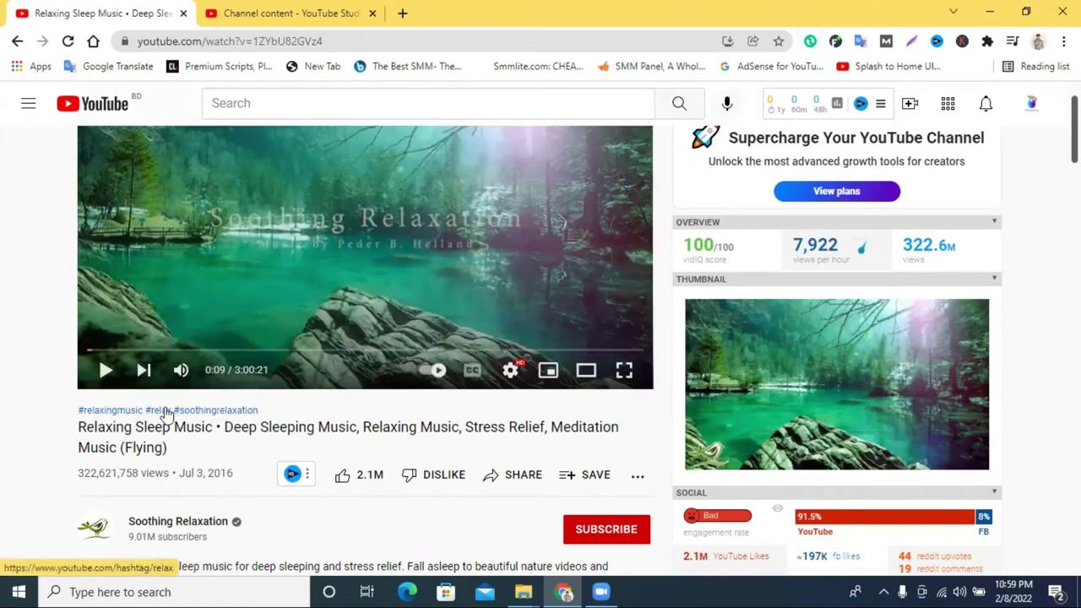
pyautogui.click(327, 7)
pyautogui.click(482, 369)
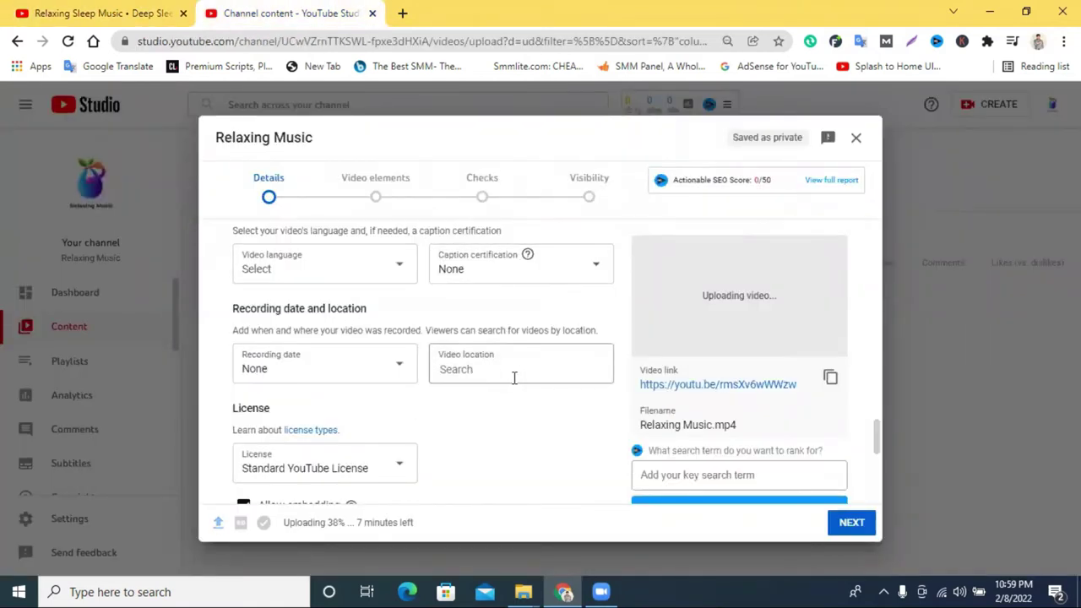
pyautogui.scroll(-1, 514, 379)
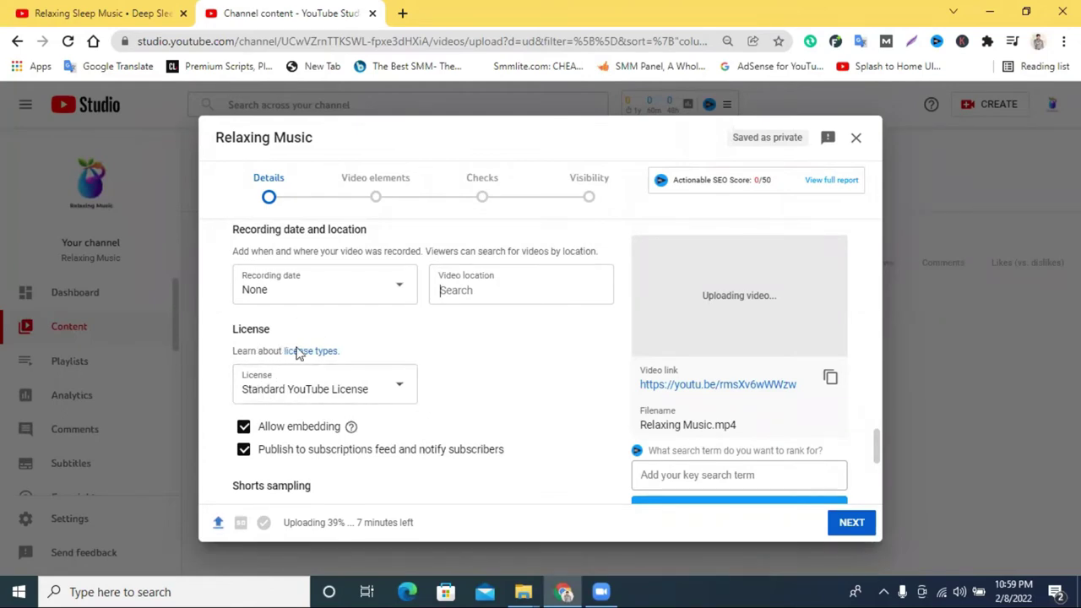
pyautogui.click(331, 391)
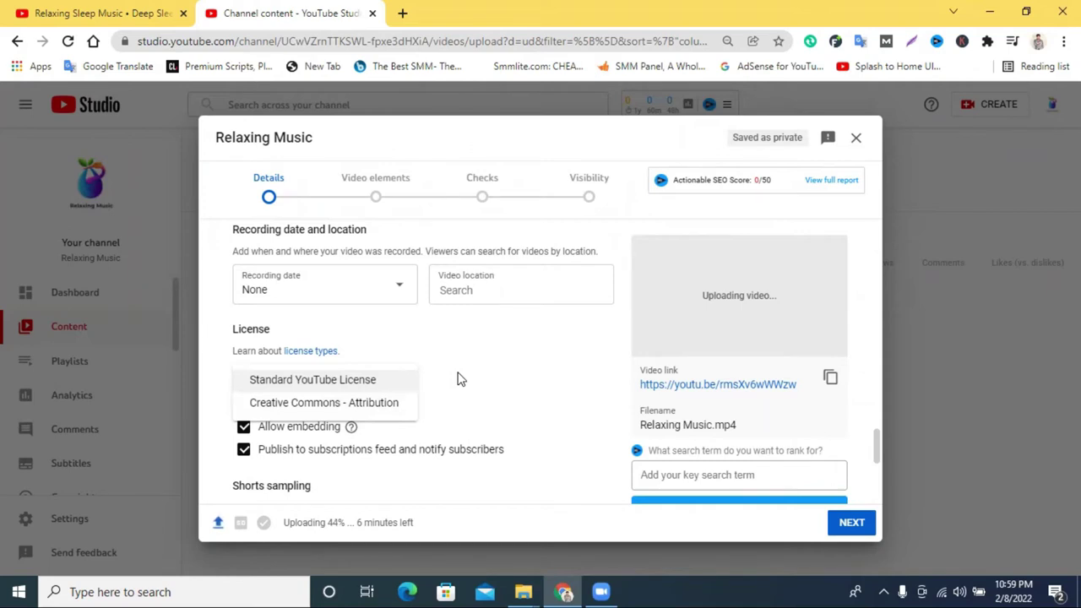
pyautogui.click(501, 367)
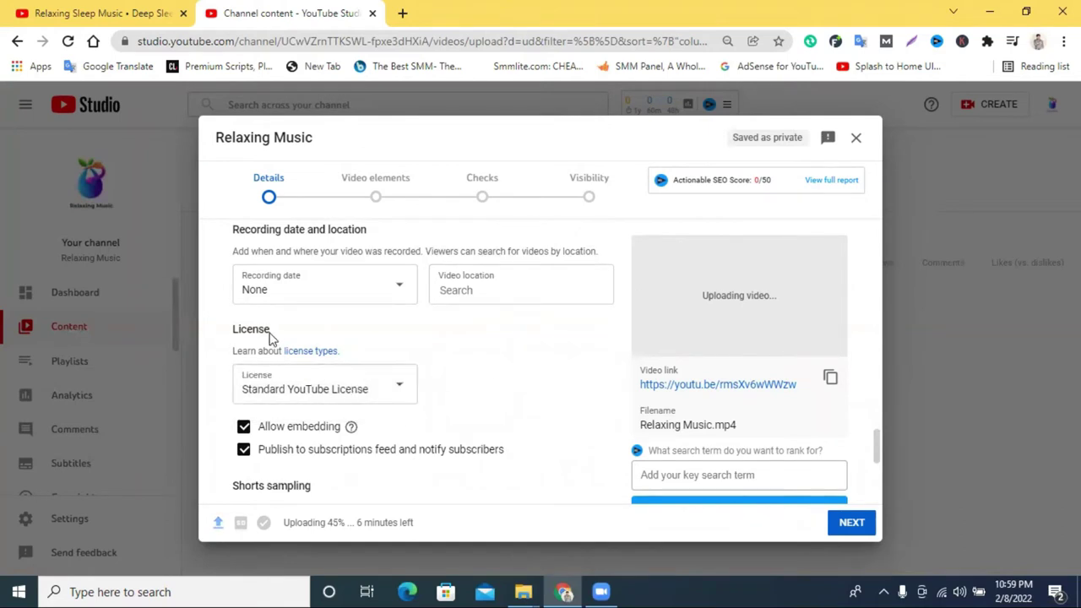
pyautogui.scroll(-1, 395, 386)
pyautogui.scroll(-4, 386, 338)
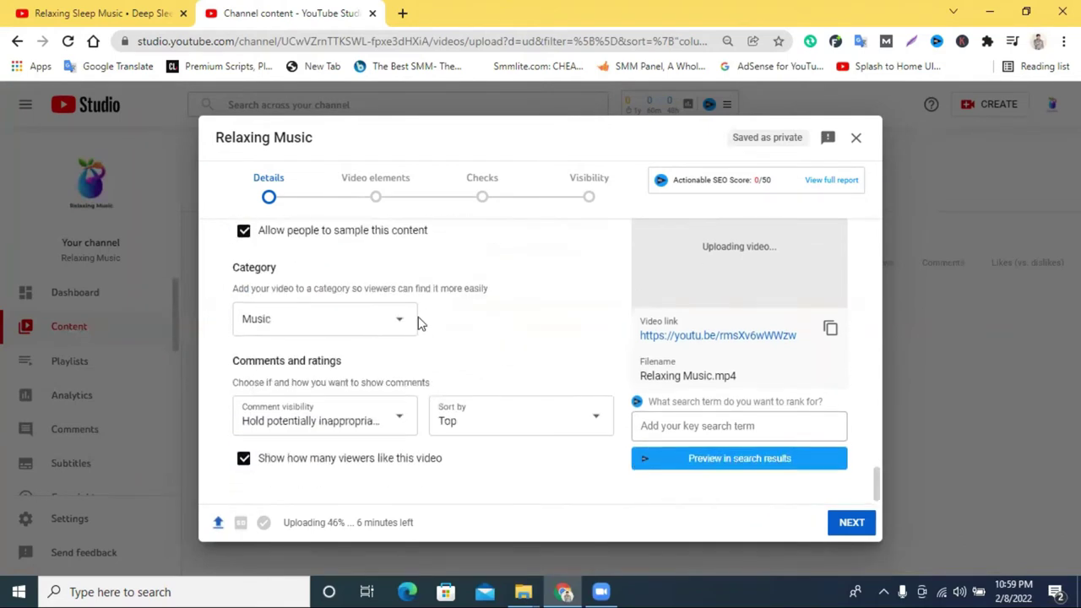
pyautogui.scroll(1, 253, 304)
pyautogui.scroll(-1, 338, 316)
pyautogui.scroll(3, 406, 393)
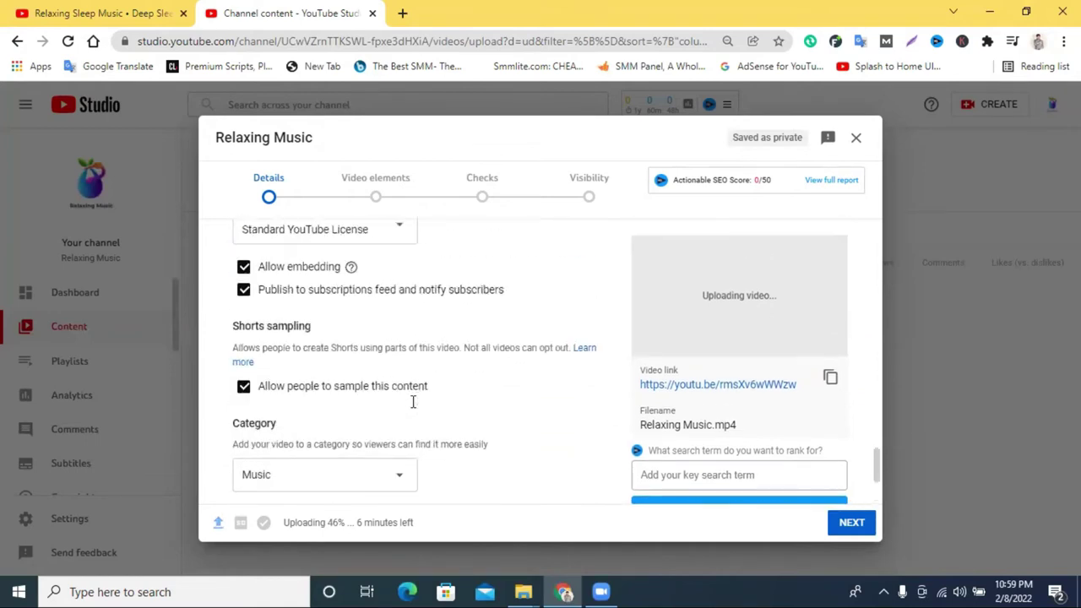
# Advance the upload to Video elements, highlight 'Add an end screen', then switch to the Relaxing Sleep Music tab
pyautogui.click(375, 192)
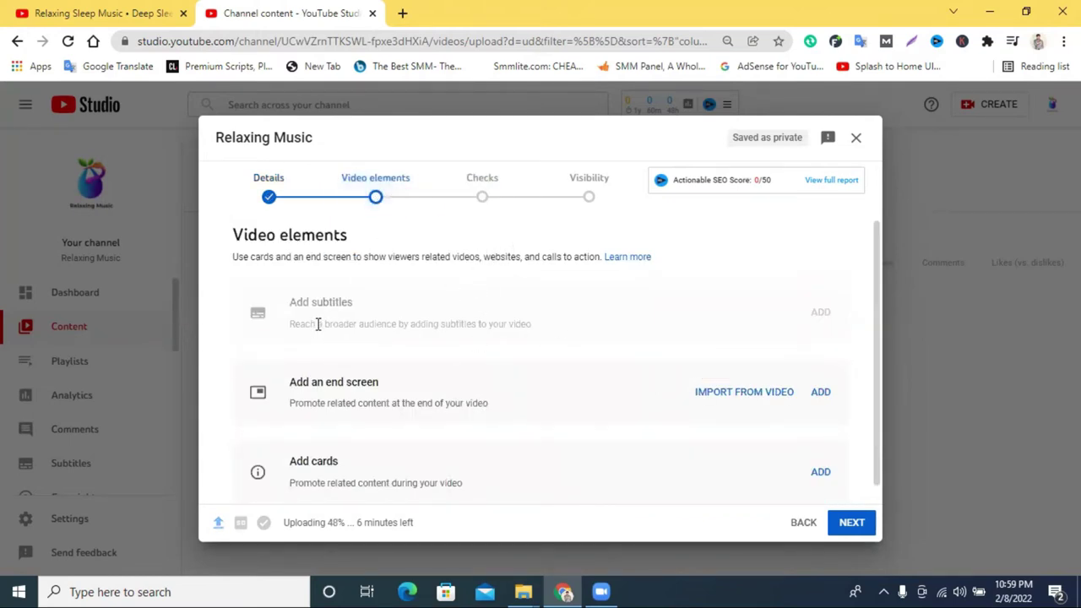
pyautogui.scroll(-1, 353, 309)
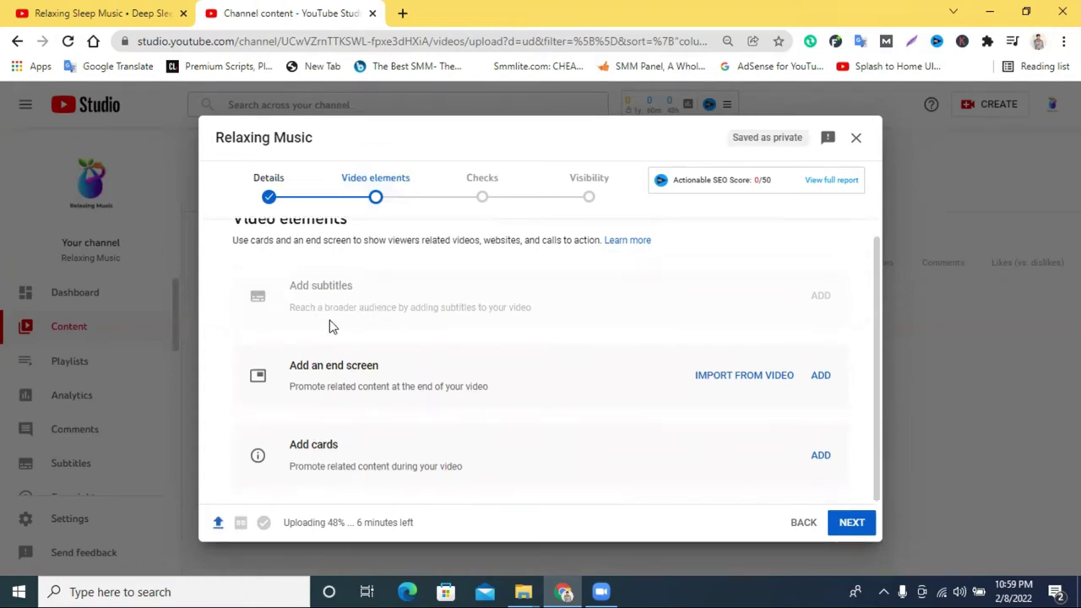
pyautogui.moveTo(297, 365); pyautogui.dragTo(372, 365)
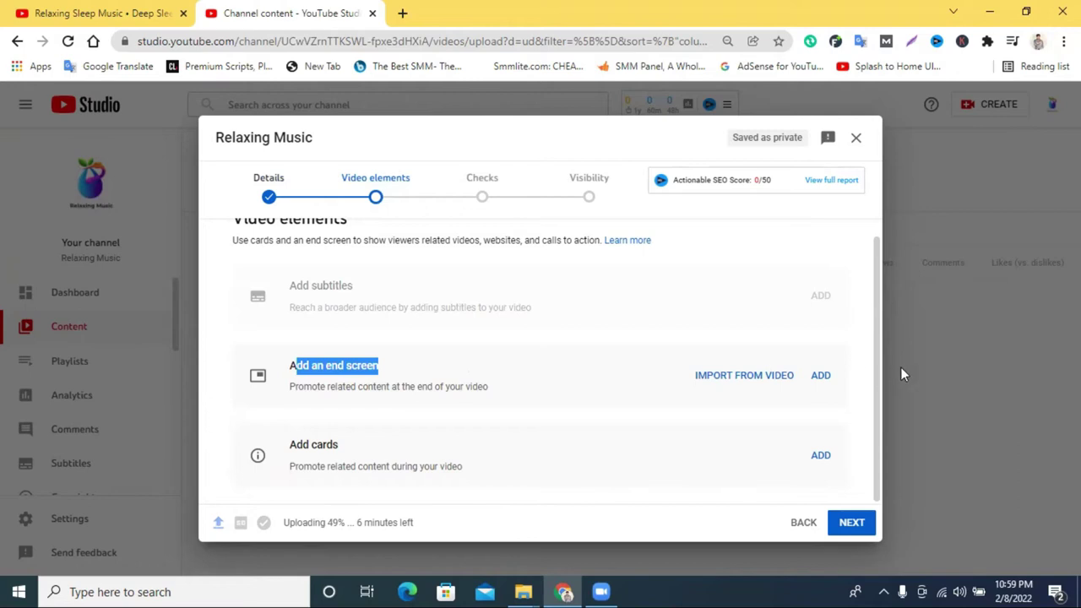
pyautogui.click(140, 7)
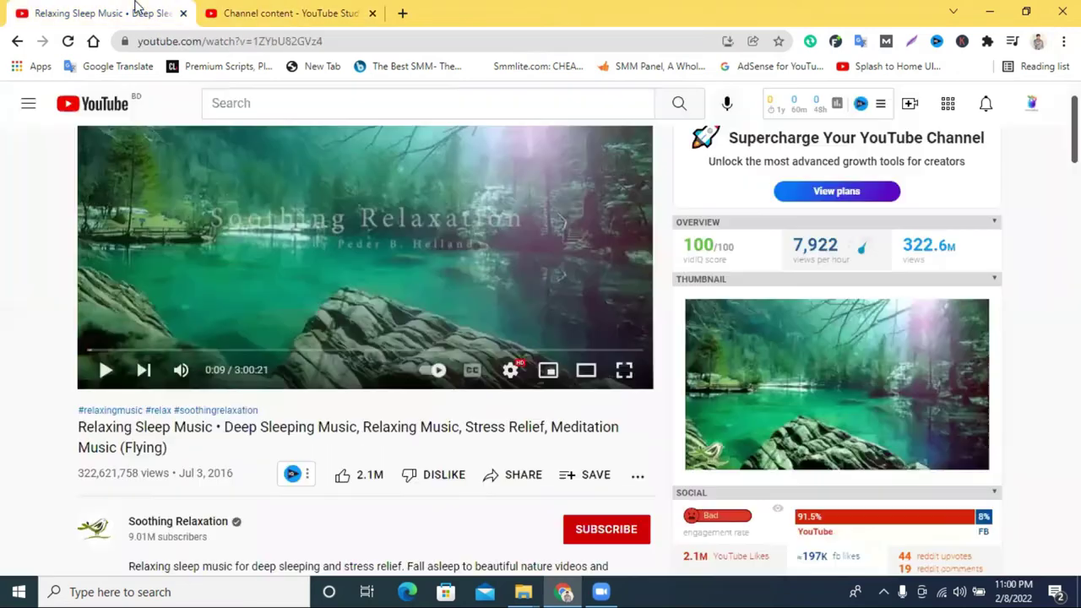
# Jump the competitor video to its final seconds, cancel autoplay, and pause it
pyautogui.click(640, 351)
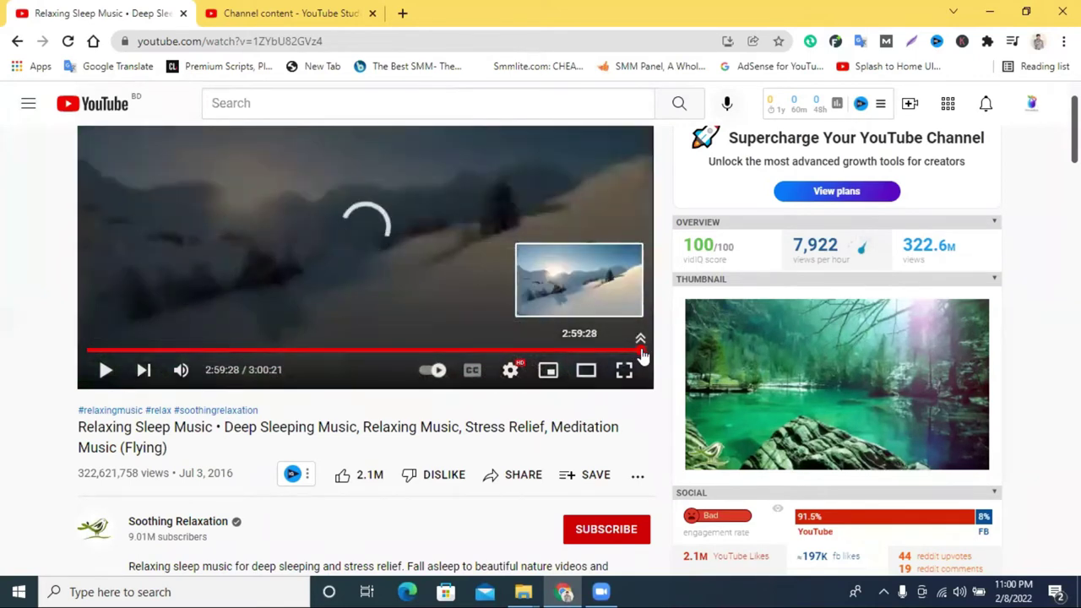
pyautogui.click(642, 351)
pyautogui.click(645, 352)
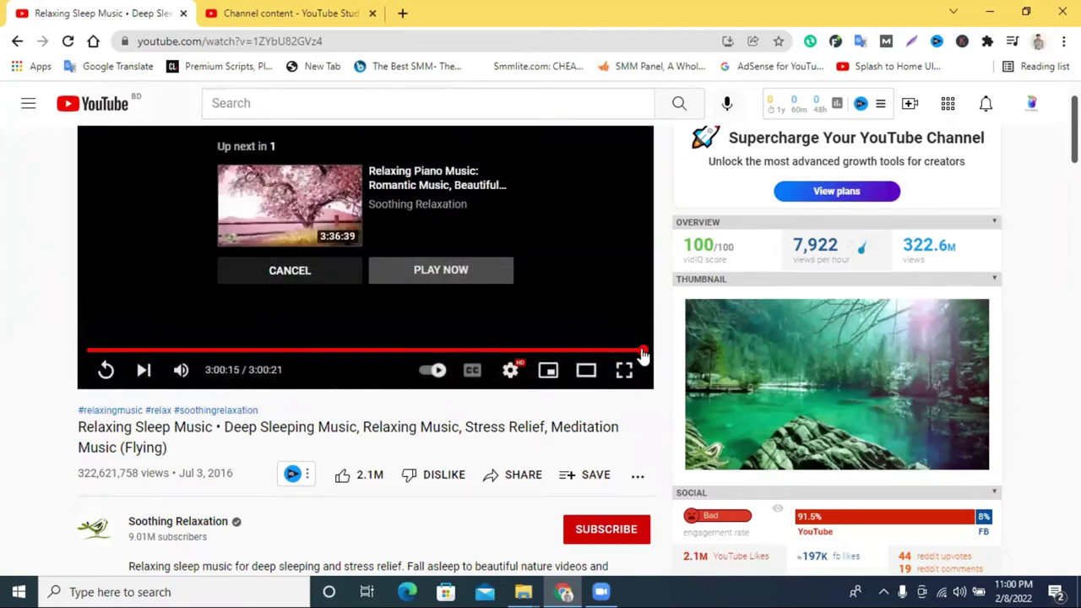
pyautogui.click(640, 352)
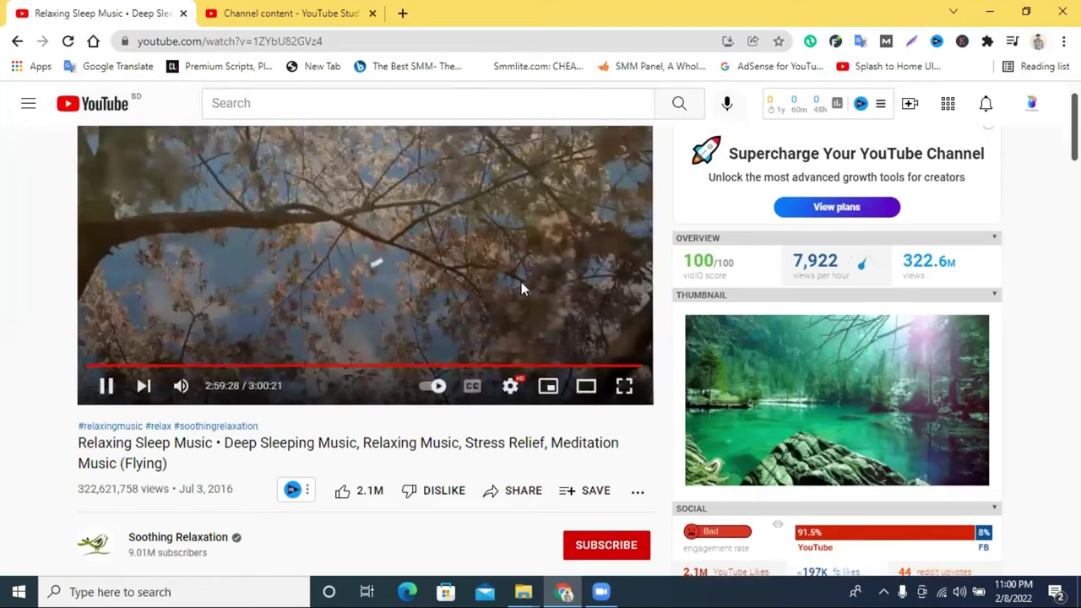
pyautogui.click(563, 304)
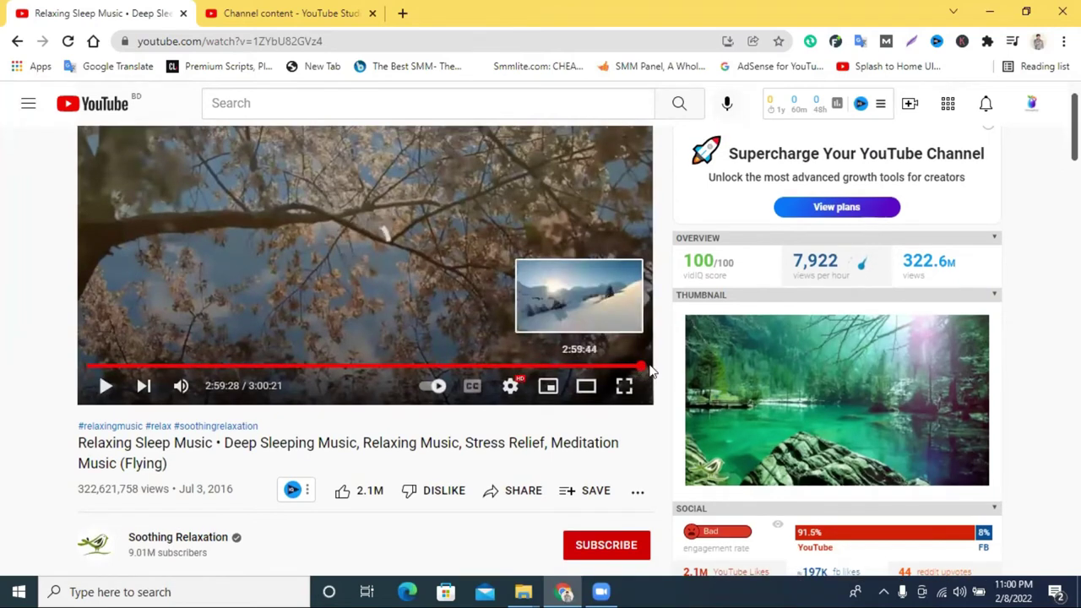
# Skip ahead to the end screen of four playlist links, pause there, and return to Studio
pyautogui.scroll(1, 337, 303)
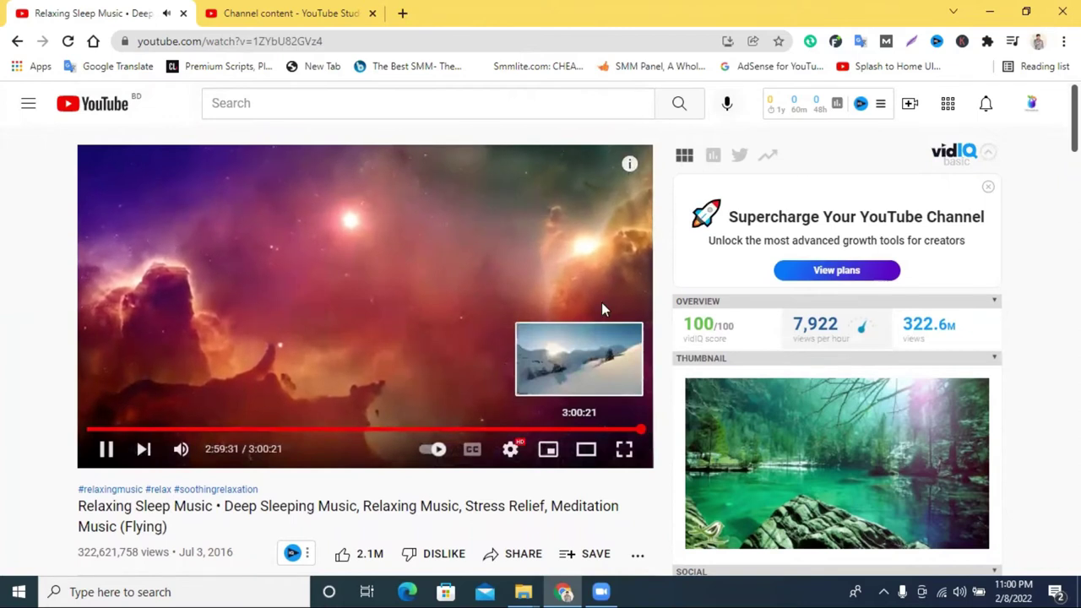
pyautogui.press('Right')
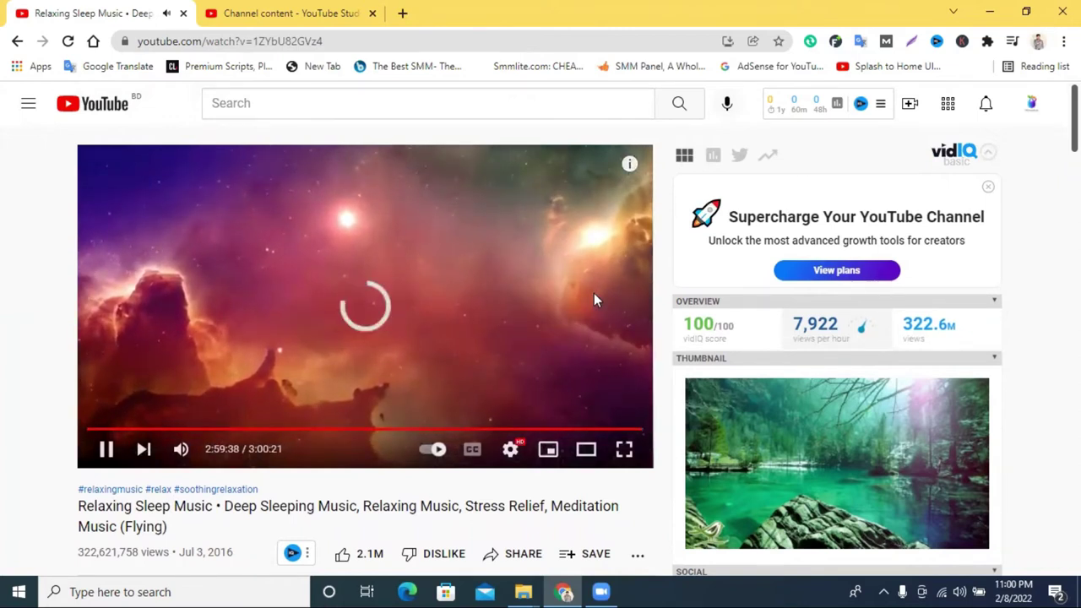
pyautogui.press('Right')
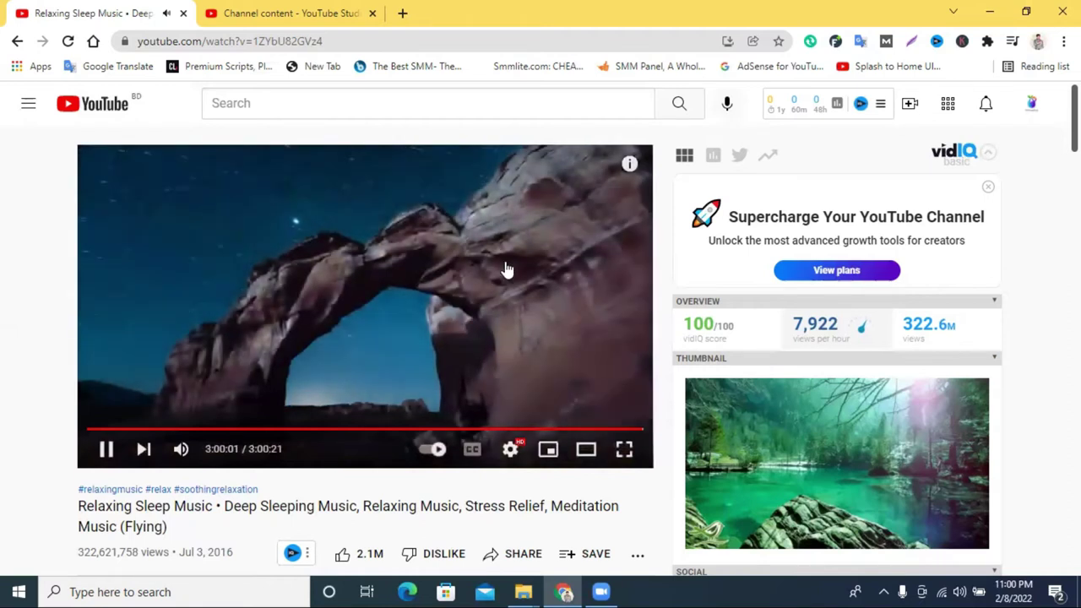
pyautogui.click(361, 322)
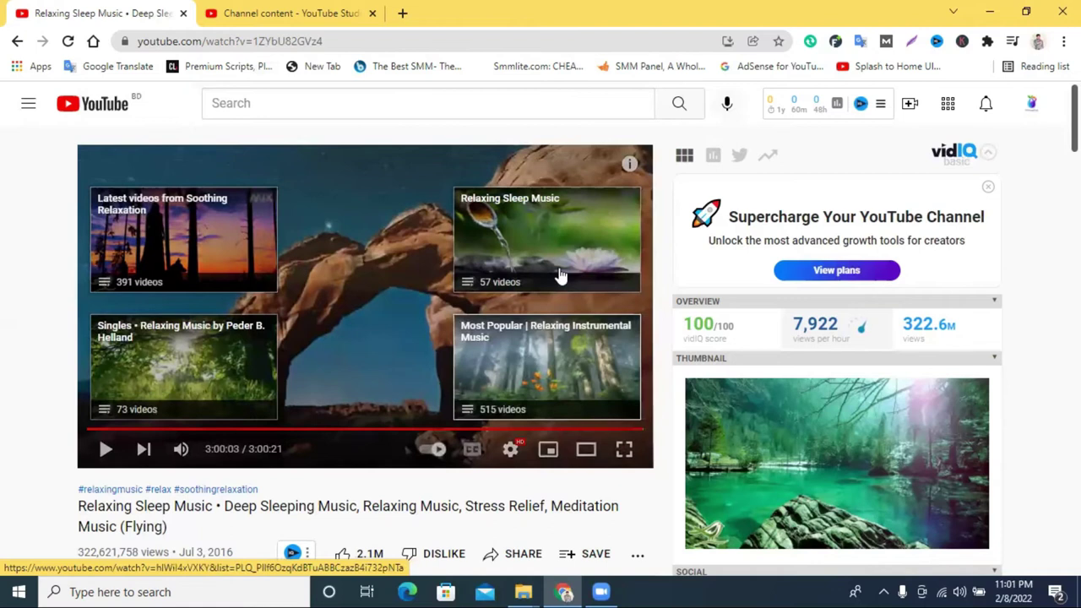
pyautogui.click(268, 13)
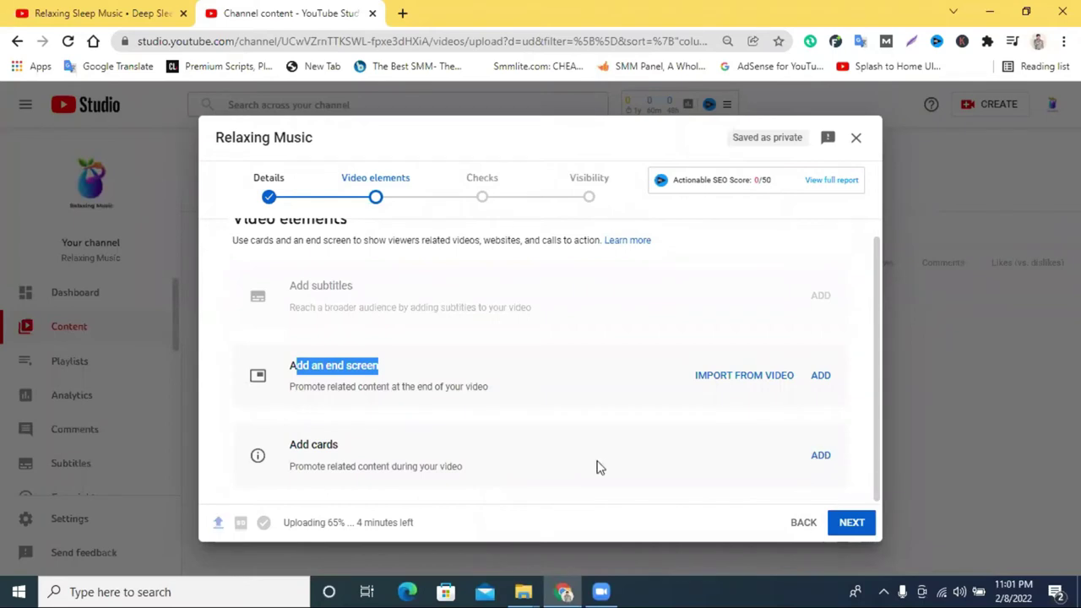
# Move the upload to Checks, close both tip pop-ups, and highlight the running Copyright check description
pyautogui.hotkey('ctrl', 'shift', 'Tab')
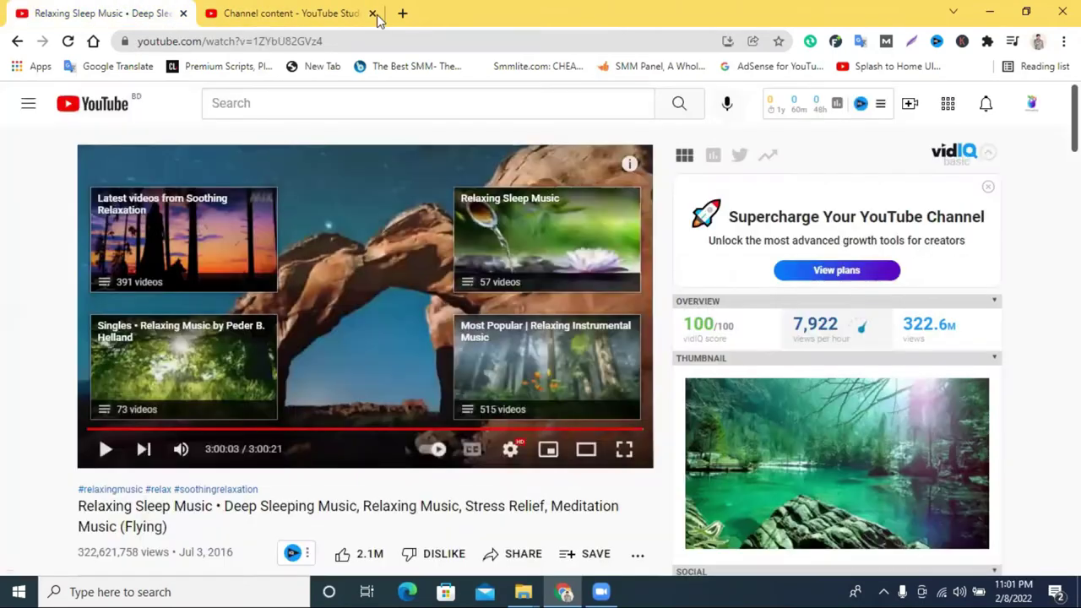
pyautogui.click(313, 8)
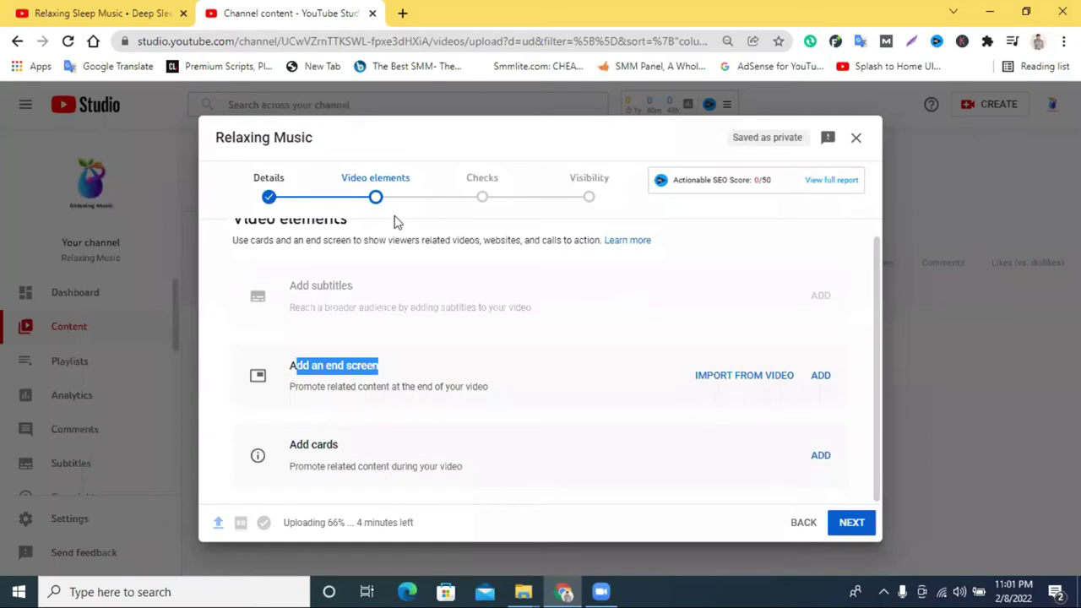
pyautogui.click(491, 185)
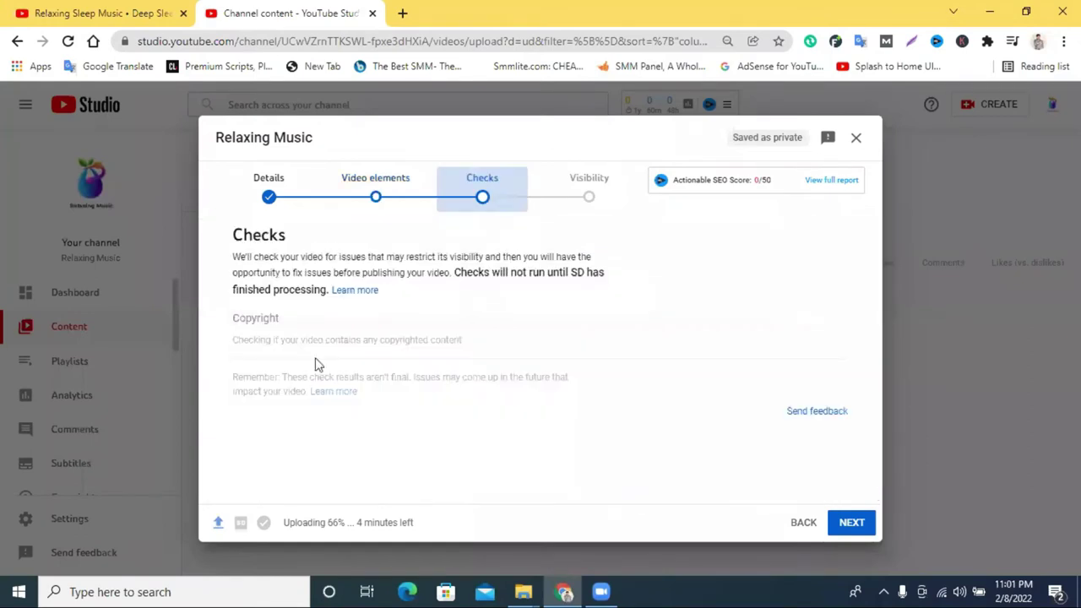
pyautogui.click(566, 318)
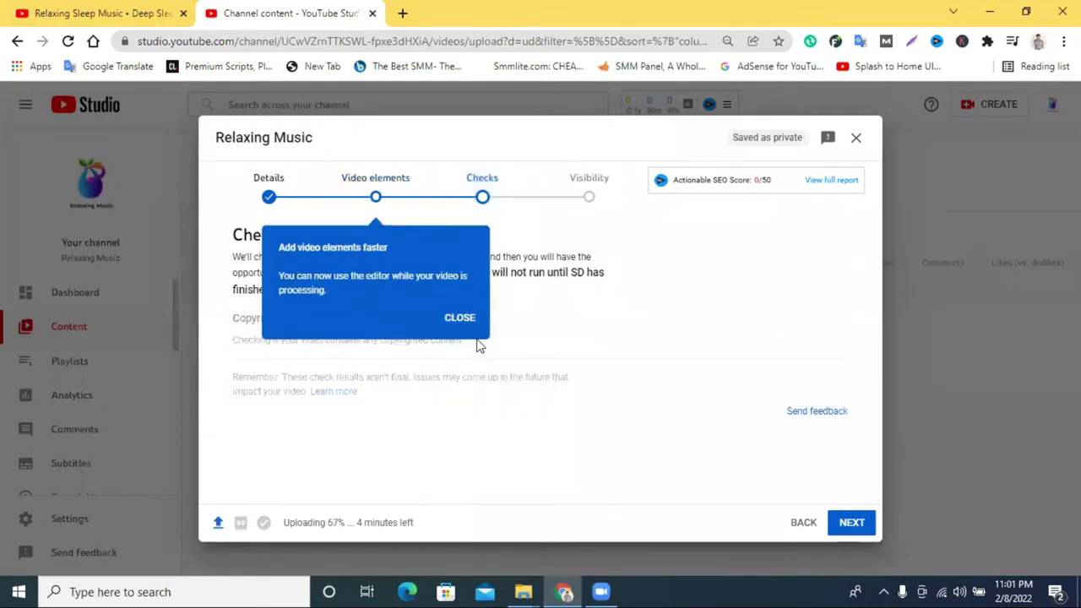
pyautogui.click(507, 346)
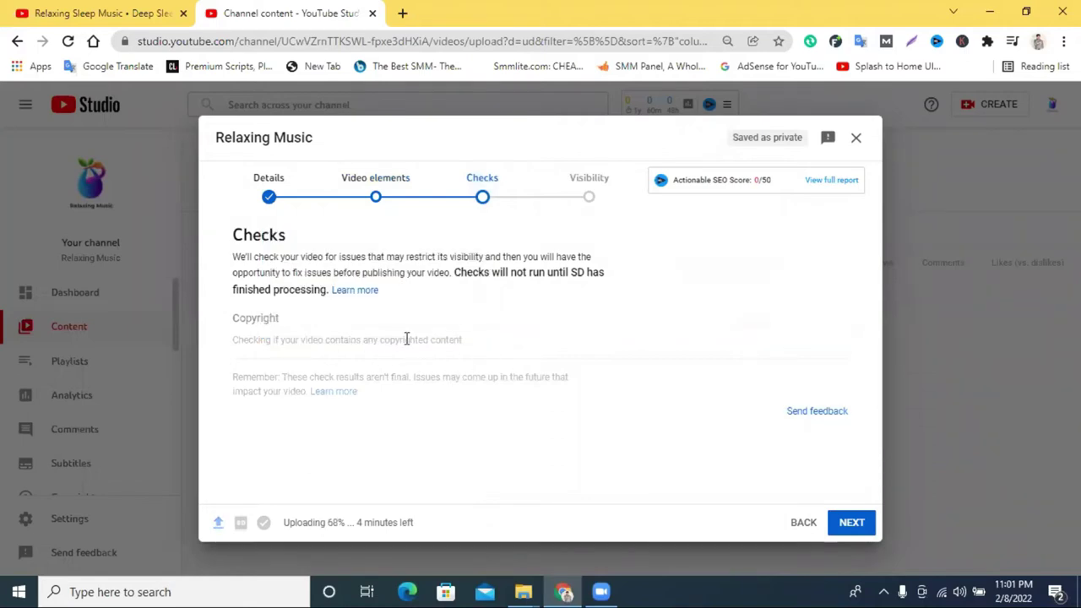
pyautogui.moveTo(253, 318); pyautogui.dragTo(358, 338)
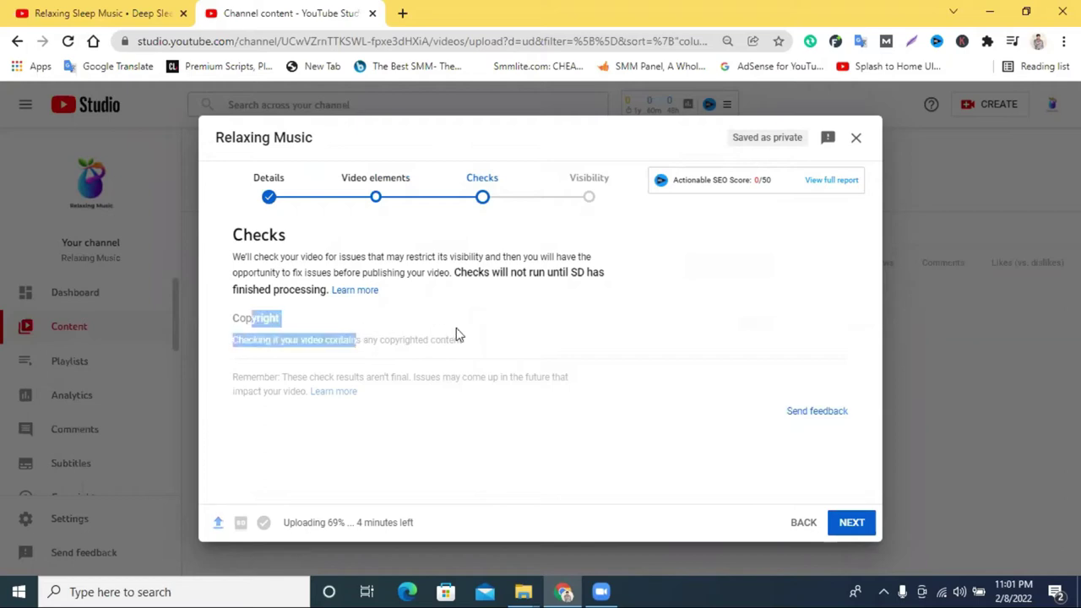
# On the Visibility step, select Schedule, which defaults to Feb 9, 2022 at 12:00 AM
pyautogui.click(590, 199)
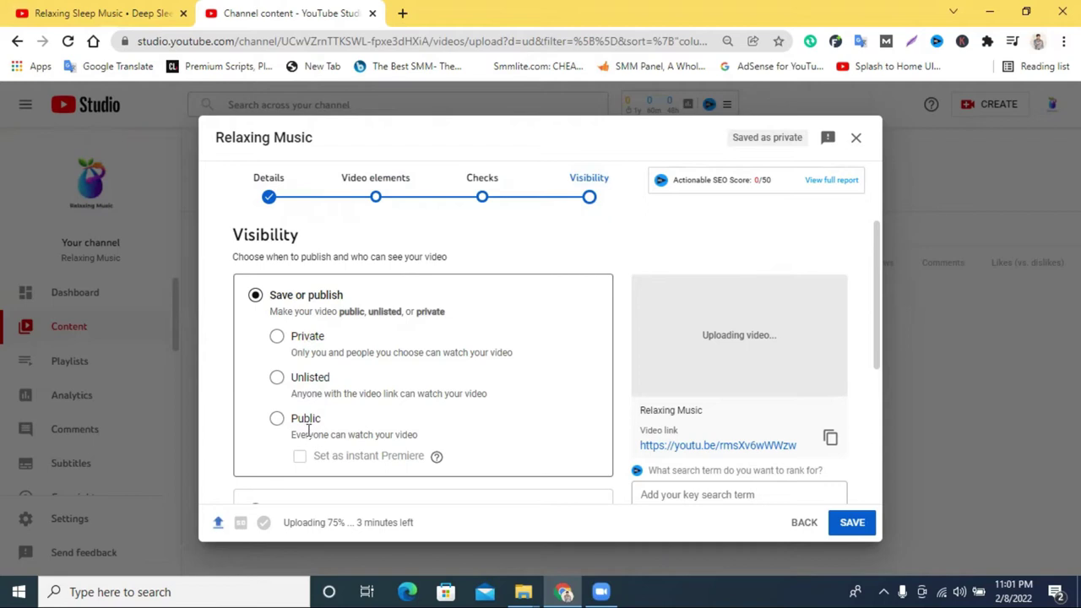
pyautogui.scroll(-2, 380, 425)
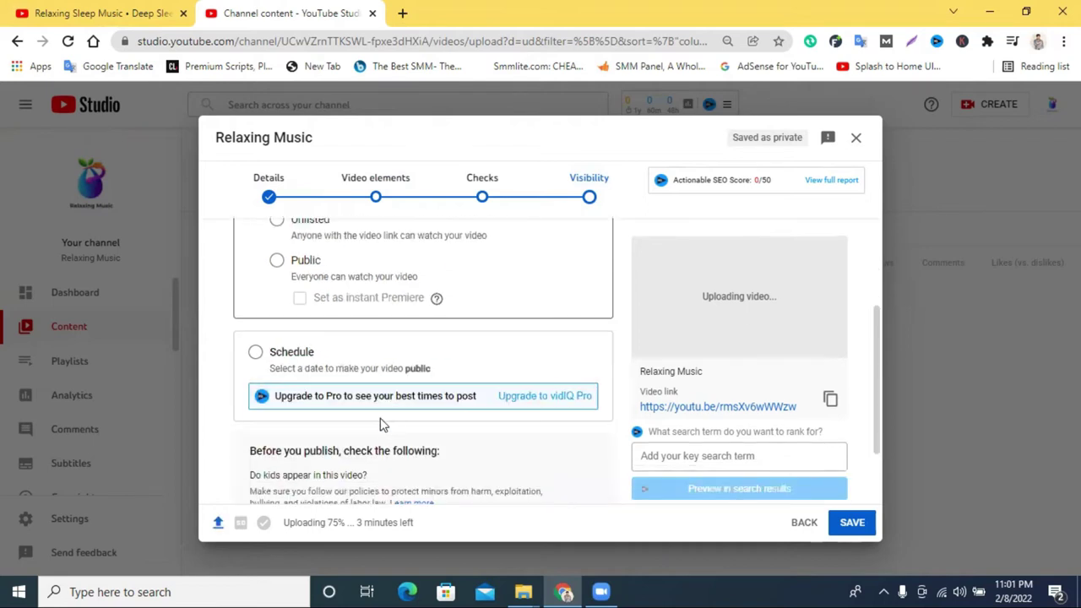
pyautogui.click(255, 351)
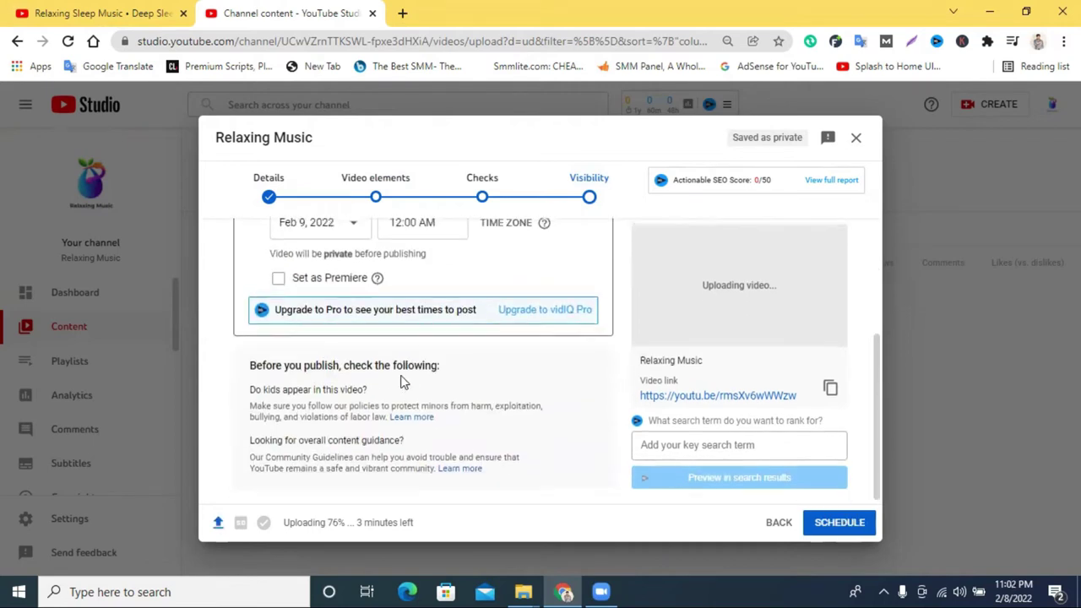
pyautogui.scroll(2, 403, 381)
pyautogui.scroll(-1, 402, 376)
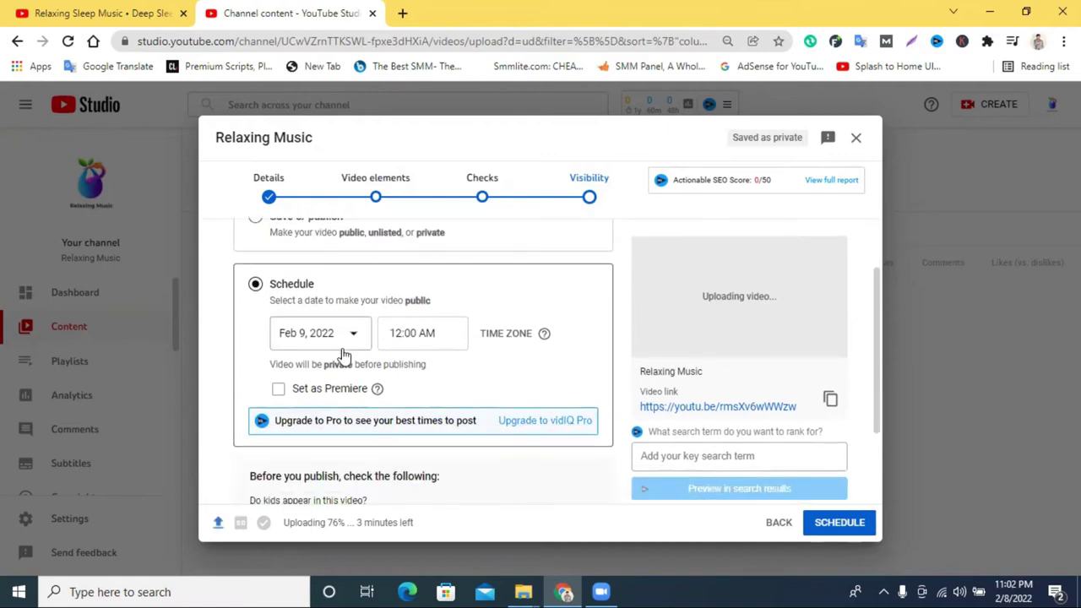
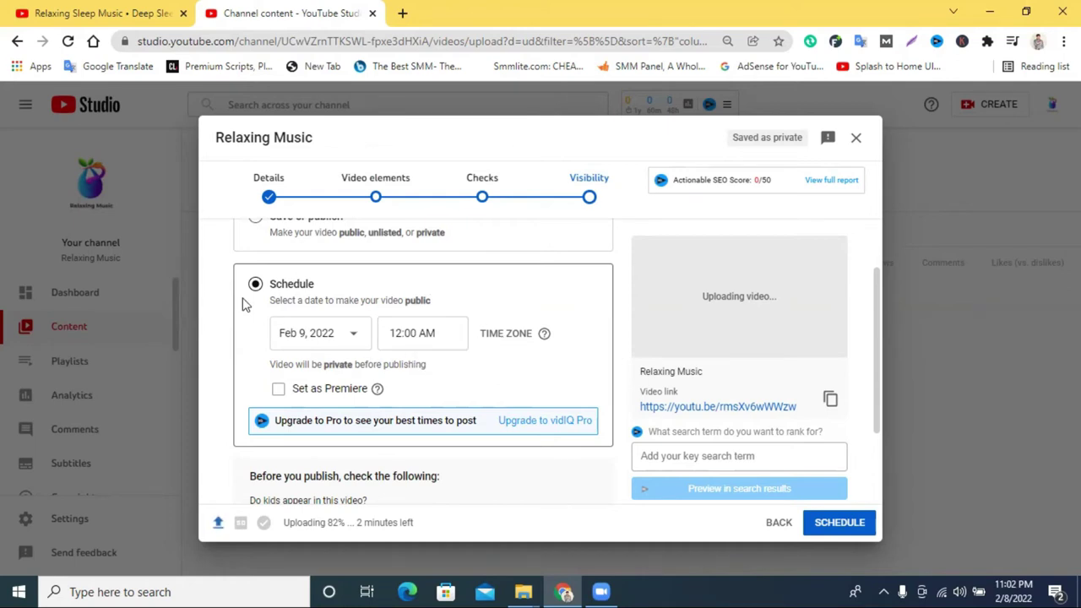
# Return to the upload's Details step, dismiss the reuse-details tip, and switch to the Relaxing Sleep Music watch page
pyautogui.scroll(1, 338, 338)
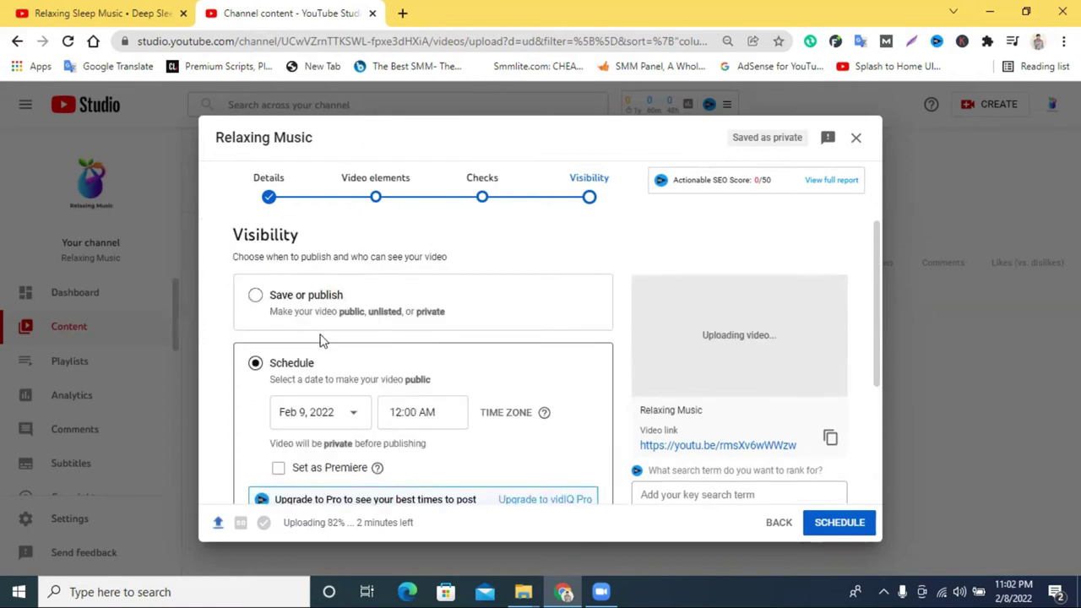
pyautogui.click(268, 196)
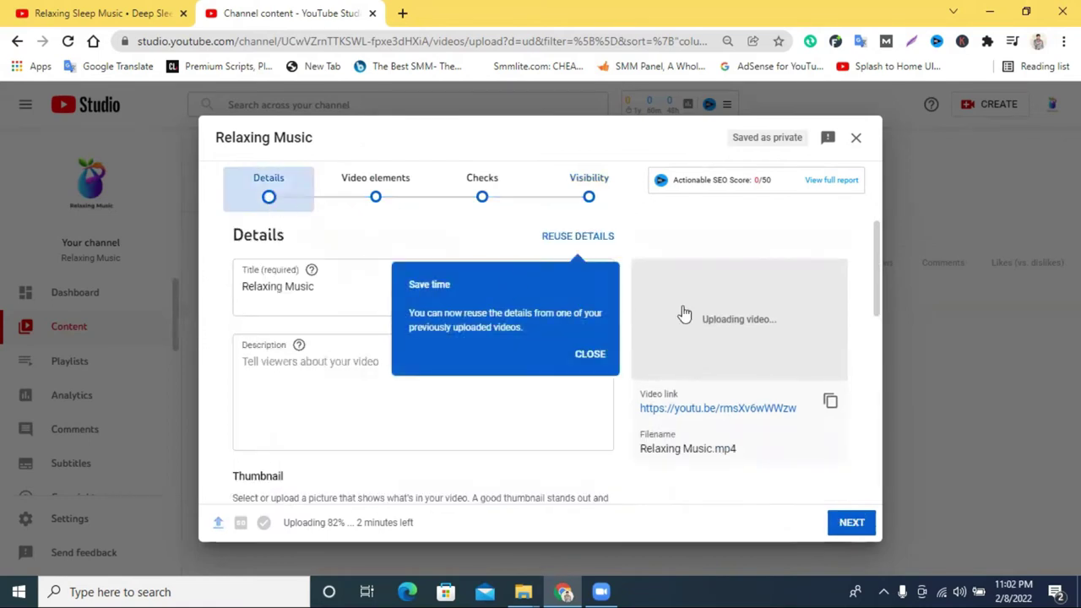
pyautogui.click(589, 354)
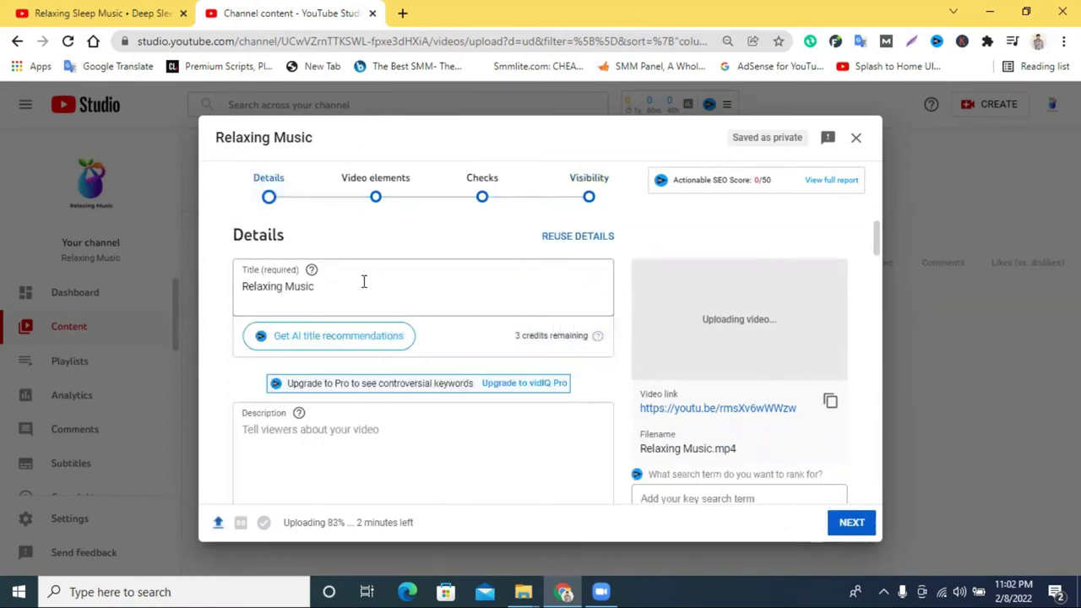
pyautogui.click(46, 13)
pyautogui.scroll(-3, 402, 245)
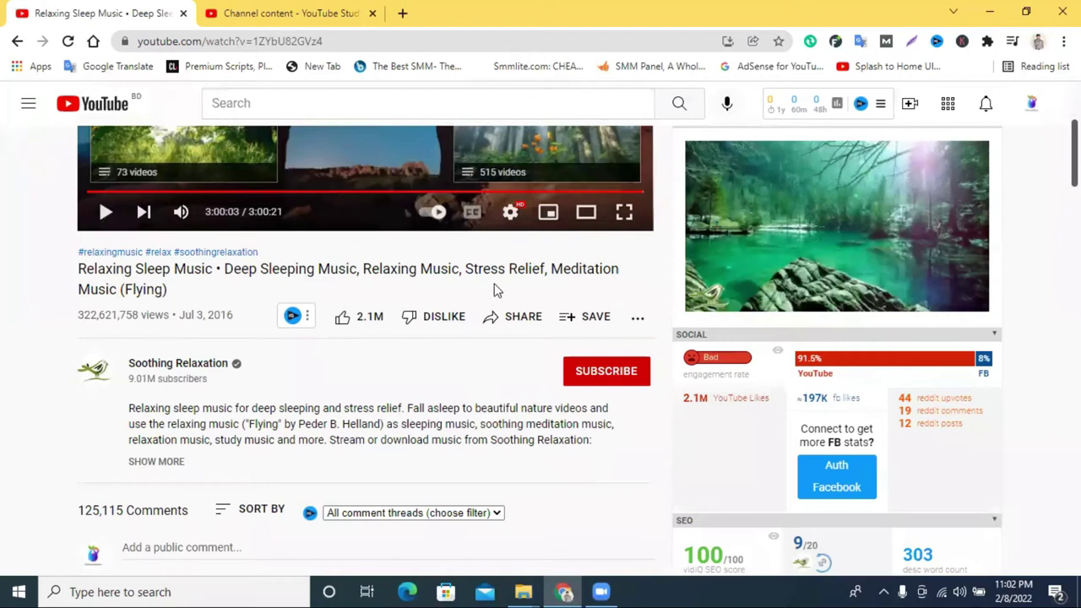
# Copy the competitor's video title and paste it at the start of the upload's Title field
pyautogui.tripleClick(240, 269)
pyautogui.rightClick(242, 268)
pyautogui.click(301, 283)
pyautogui.click(283, 12)
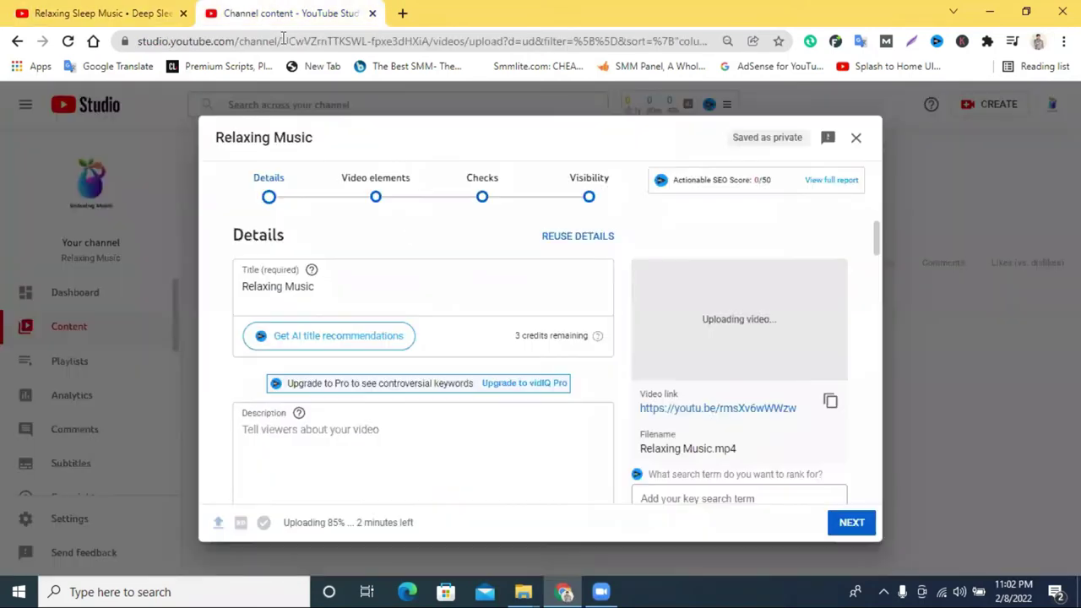
pyautogui.click(362, 294)
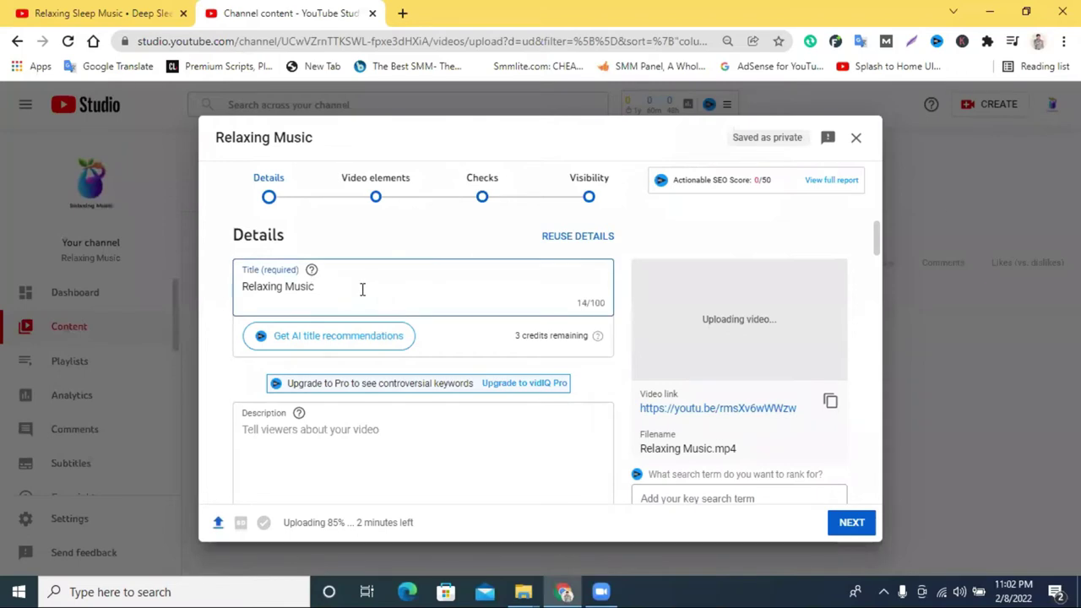
pyautogui.tripleClick(362, 289)
pyautogui.click(243, 285)
pyautogui.hotkey('ctrl', 'v')
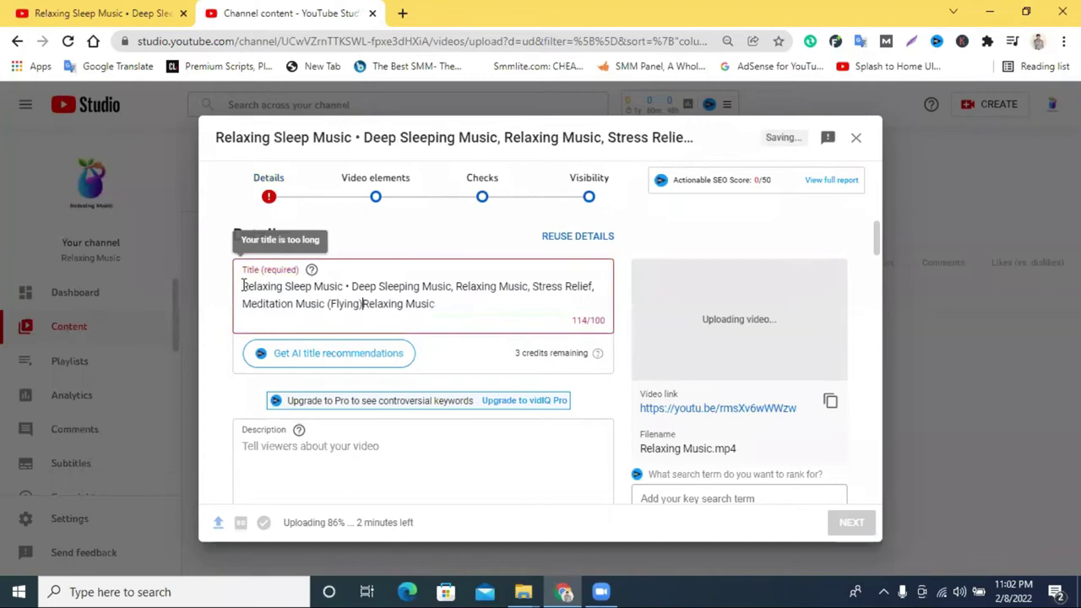
# Remove '(Flying)' and replace the bullet and commas between phrases with '||' separators
pyautogui.moveTo(328, 303)
pyautogui.mouseDown()
pyautogui.moveTo(351, 303)
pyautogui.moveTo(326, 303)
pyautogui.moveTo(323, 289)
pyautogui.moveTo(325, 304)
pyautogui.mouseUp()
pyautogui.click(362, 304)
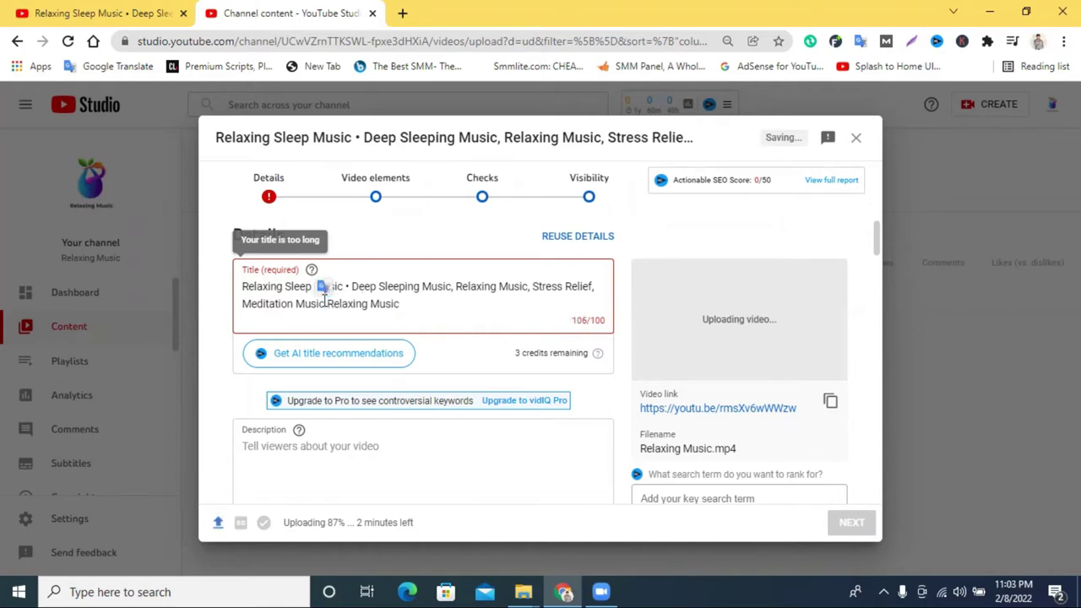
pyautogui.click(282, 286)
pyautogui.moveTo(348, 286); pyautogui.dragTo(345, 286)
pyautogui.write('||')
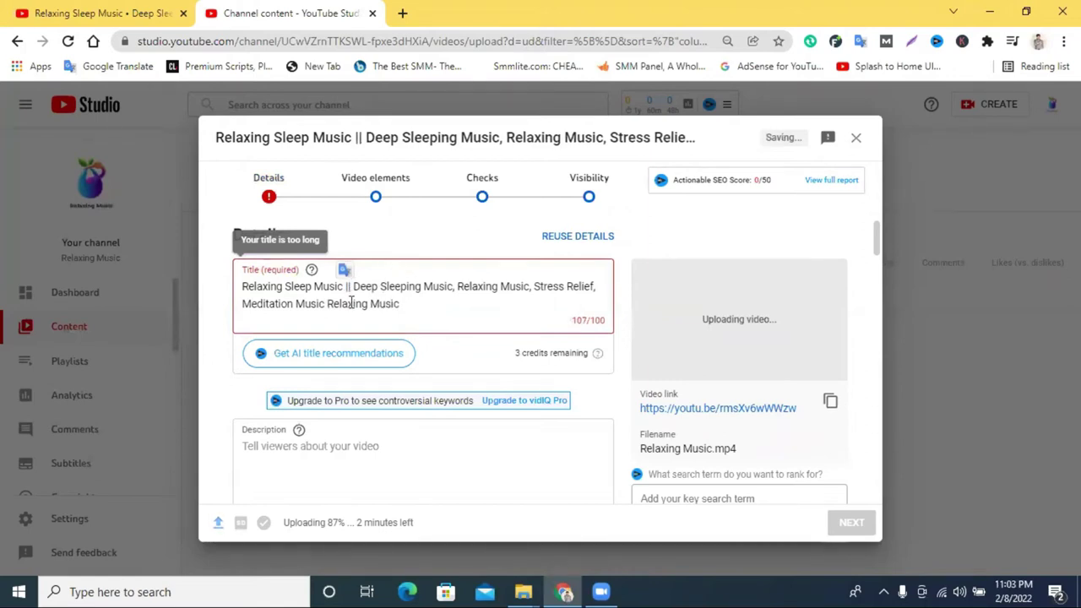
pyautogui.click(454, 287)
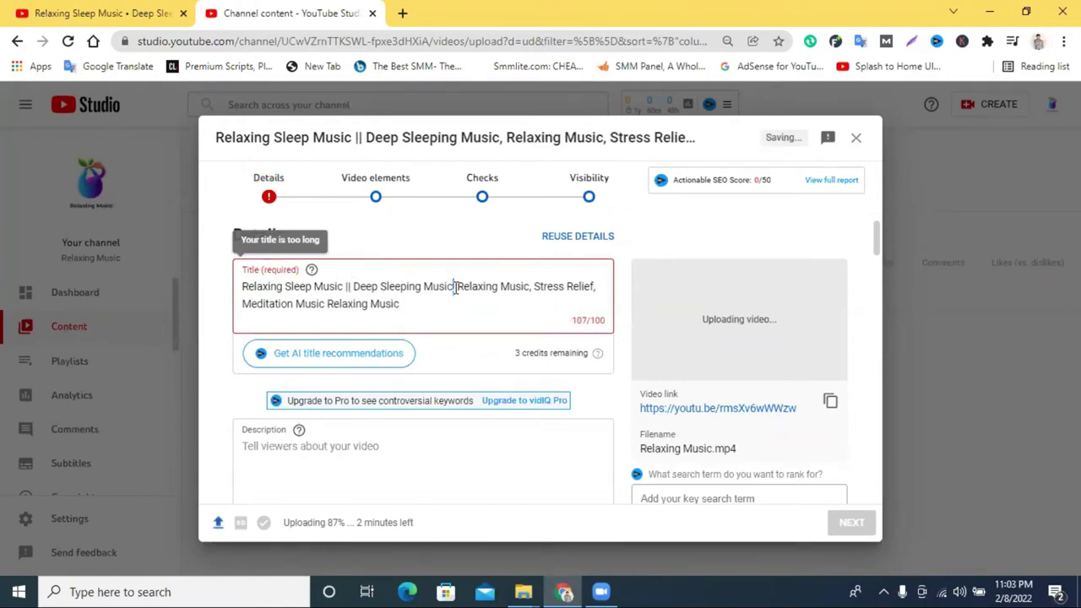
pyautogui.write('||')
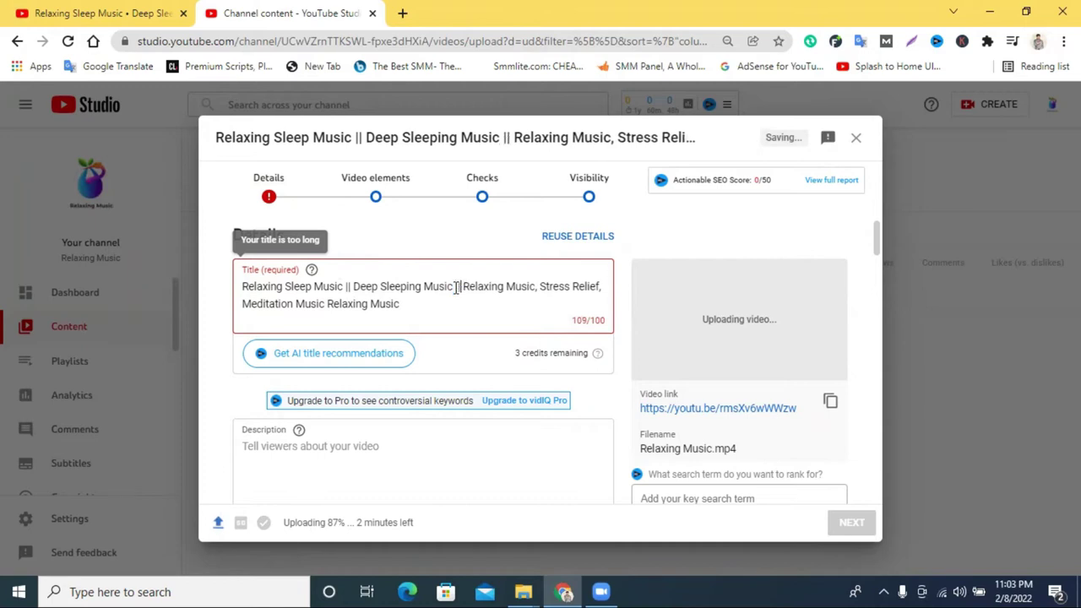
pyautogui.click(541, 286)
pyautogui.press('BackSpace')
pyautogui.write('||')
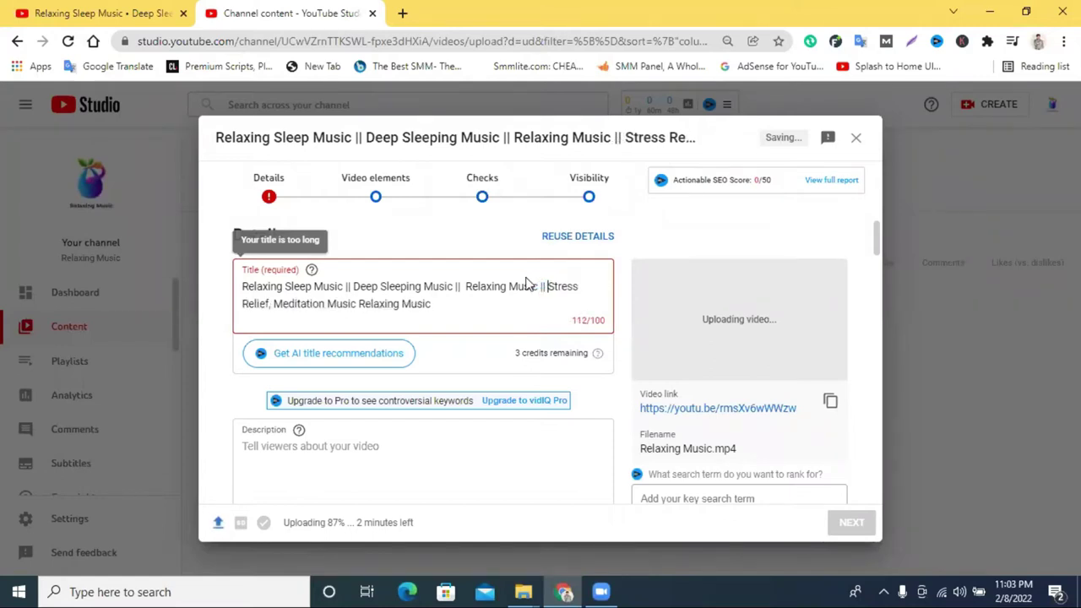
pyautogui.click(269, 304)
pyautogui.press('BackSpace')
pyautogui.write('||')
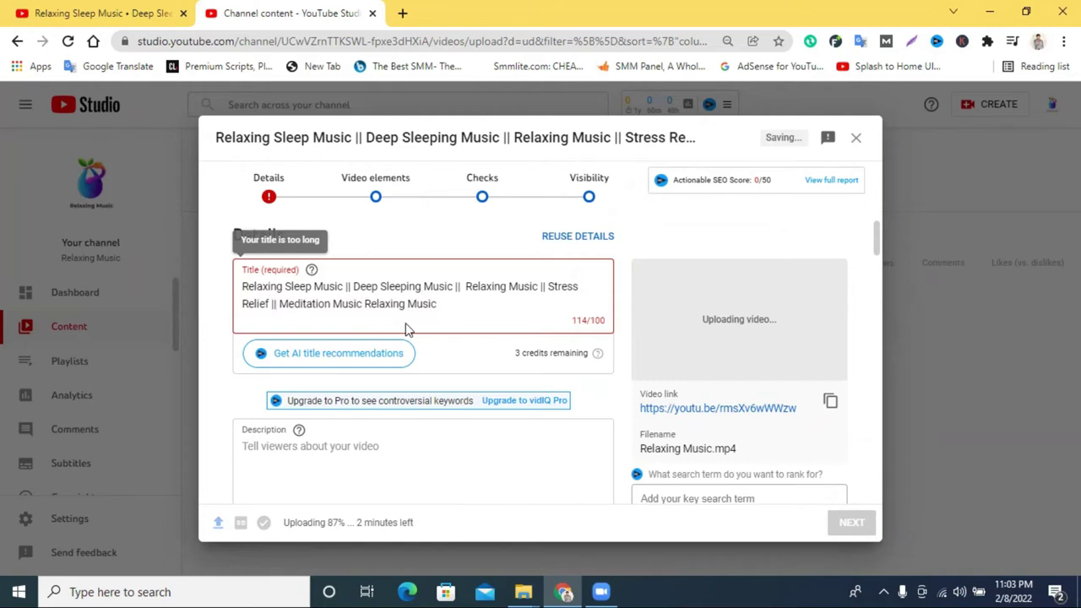
# Delete the trailing 'Relaxing Music' and reduce every separator to a single '|'
pyautogui.moveTo(437, 304); pyautogui.dragTo(363, 310)
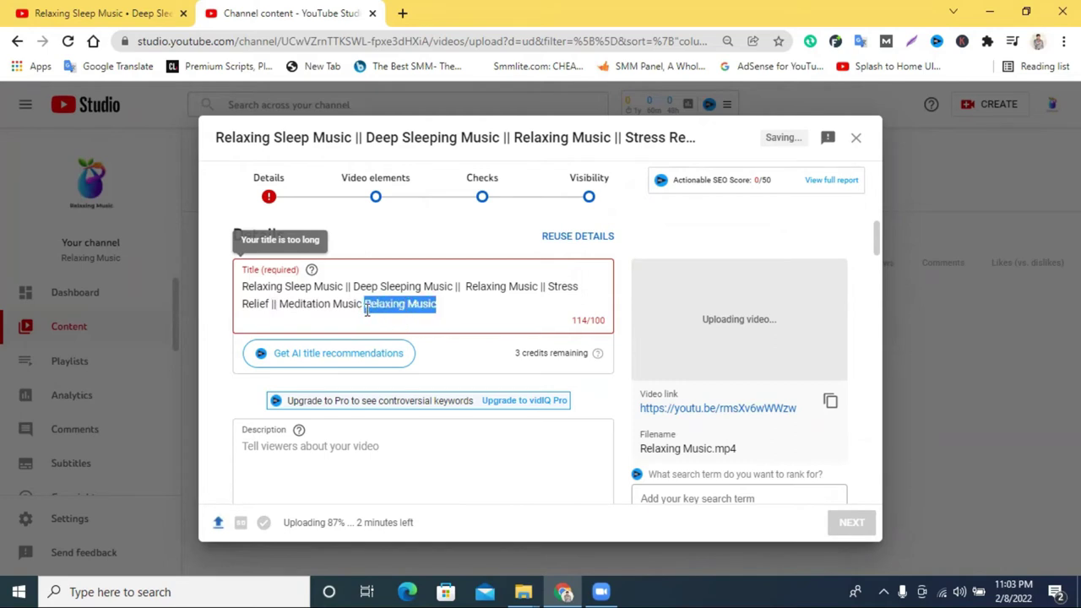
pyautogui.press('BackSpace')
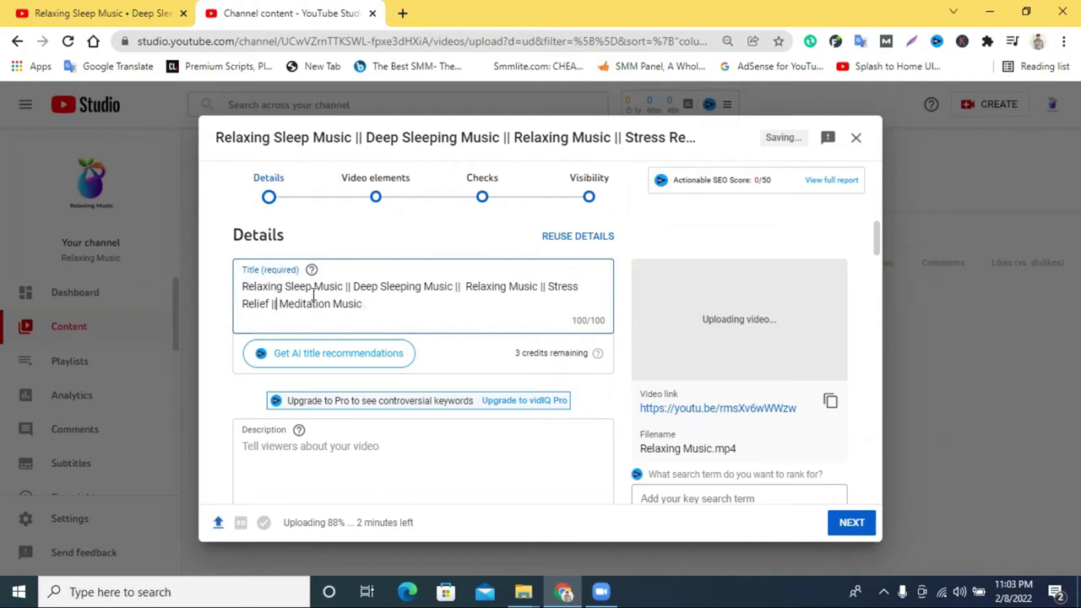
pyautogui.press('BackSpace')
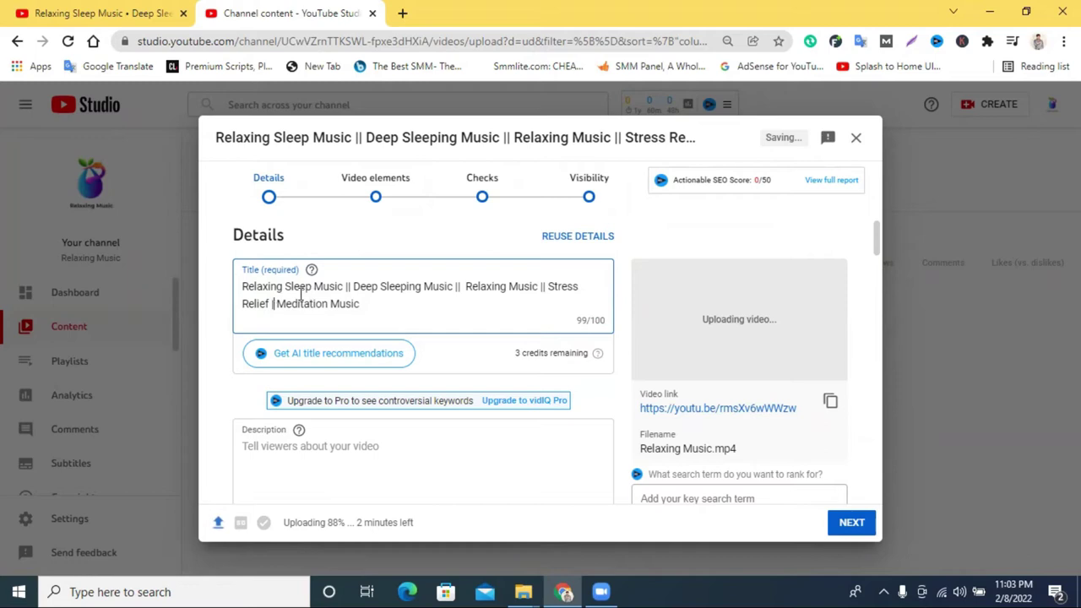
pyautogui.click(349, 286)
pyautogui.press('BackSpace')
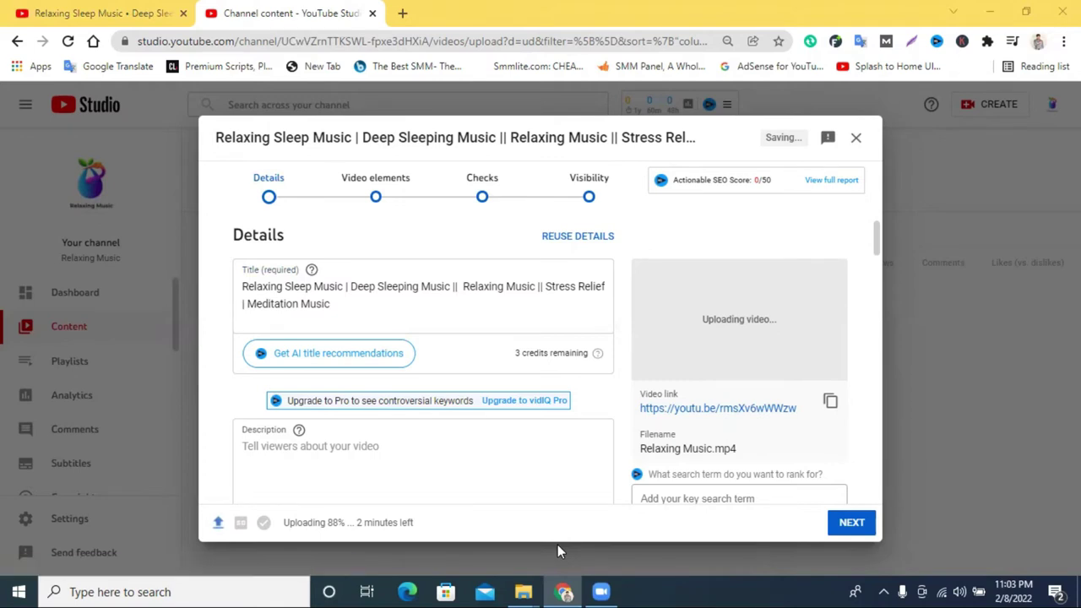
pyautogui.click(459, 287)
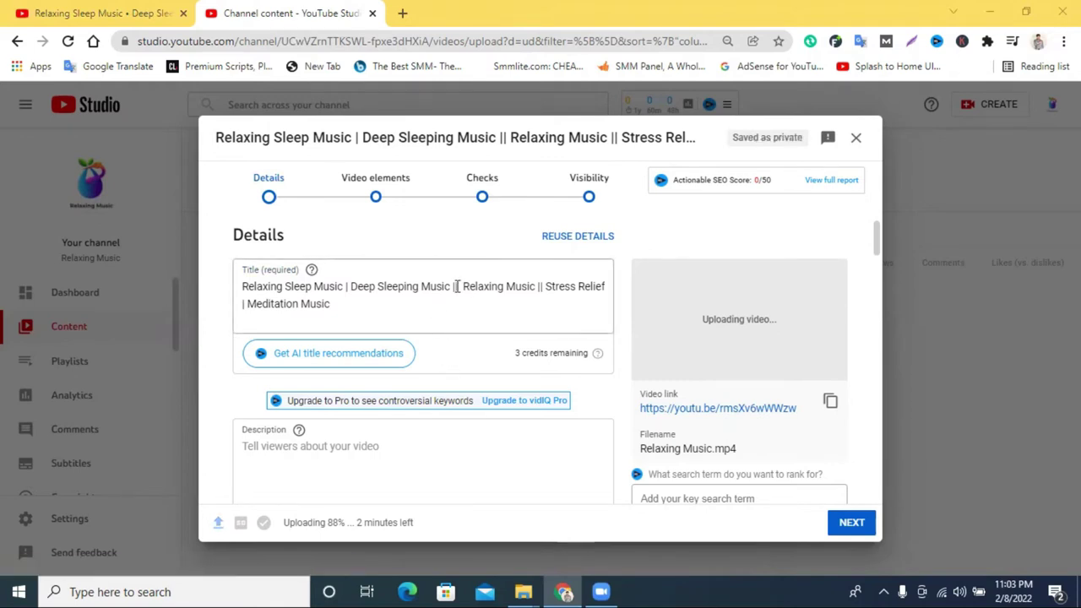
pyautogui.press('BackSpace')
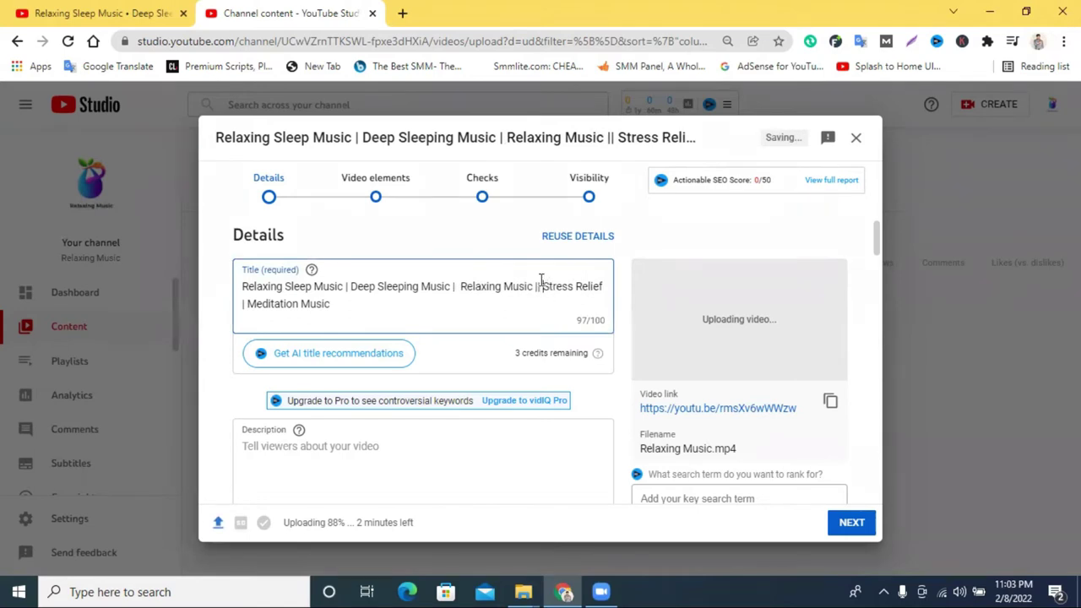
pyautogui.press('BackSpace')
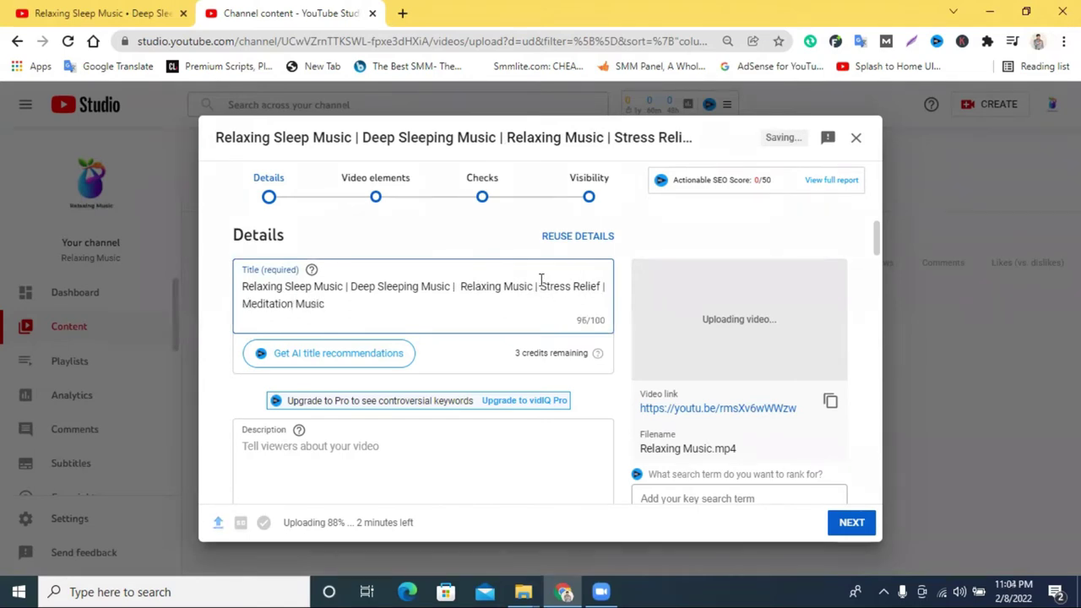
pyautogui.click(342, 305)
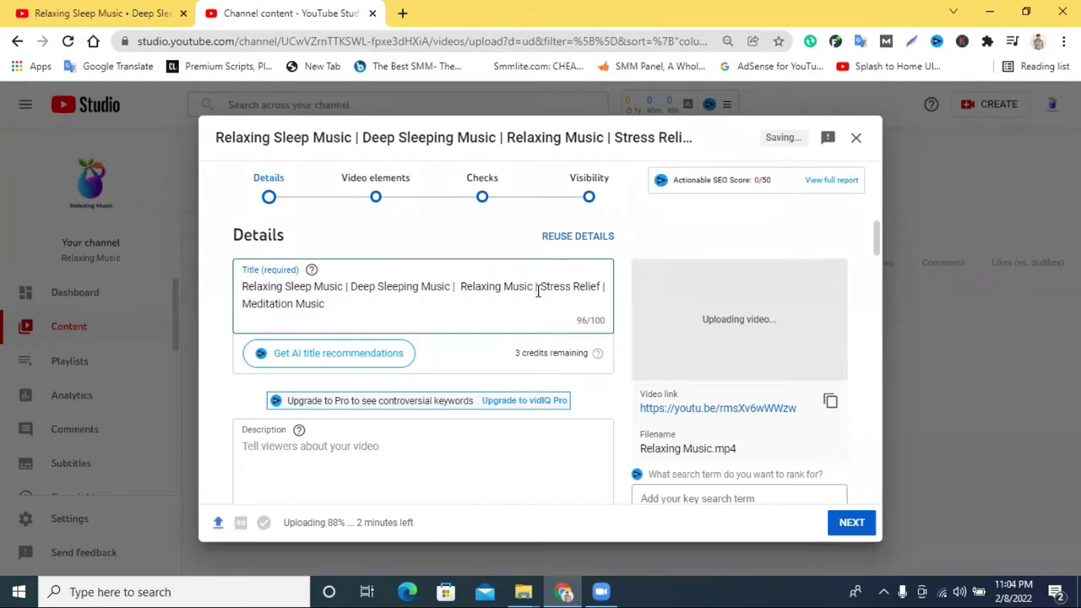
pyautogui.tripleClick(443, 297)
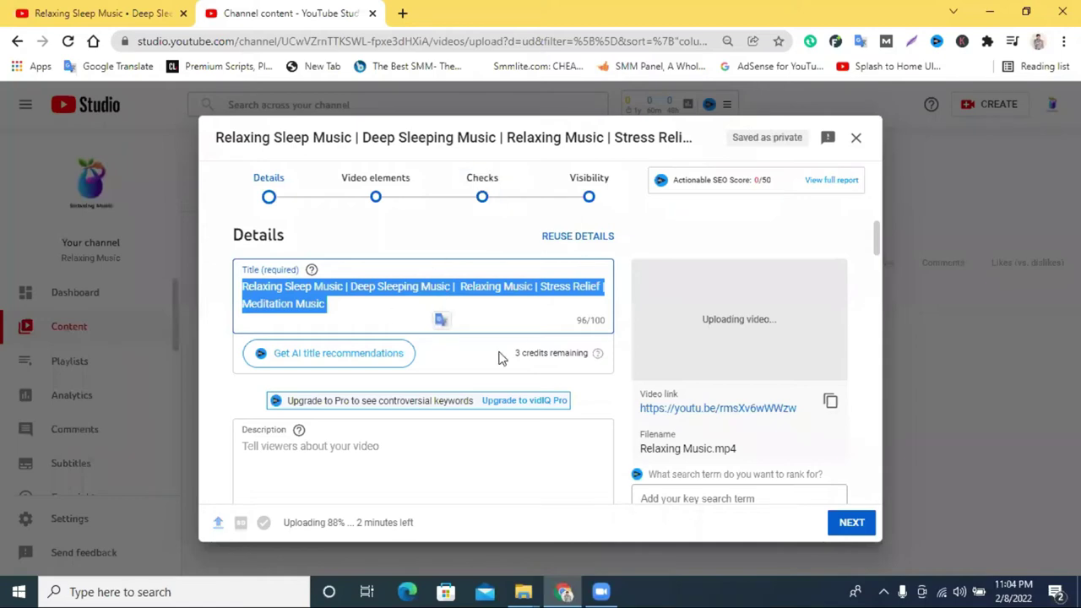
# Copy the finished title and paste it as the description's first line
pyautogui.scroll(-1, 356, 435)
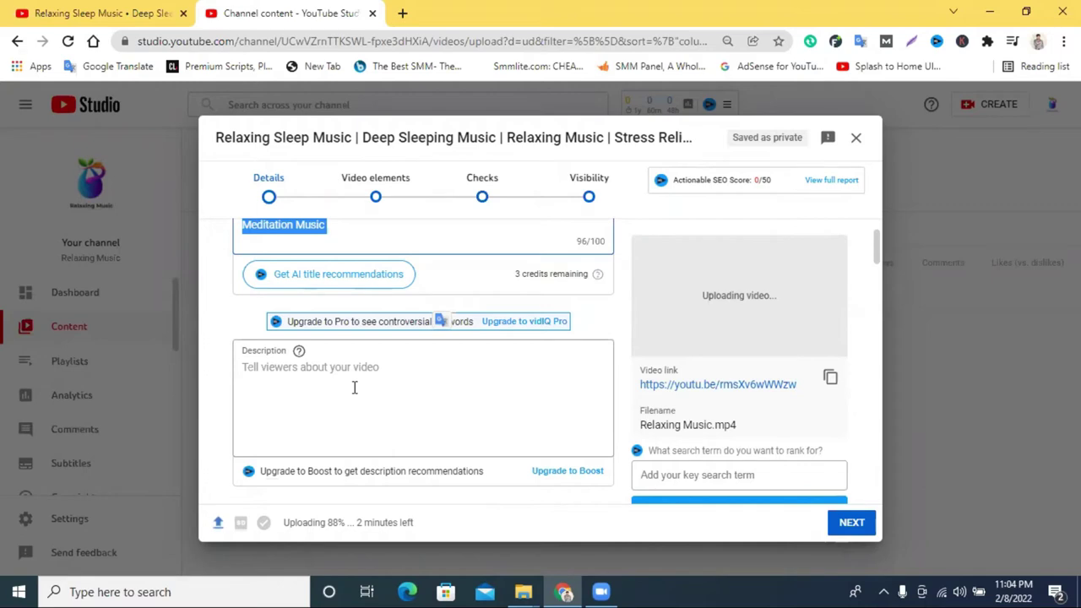
pyautogui.click(301, 371)
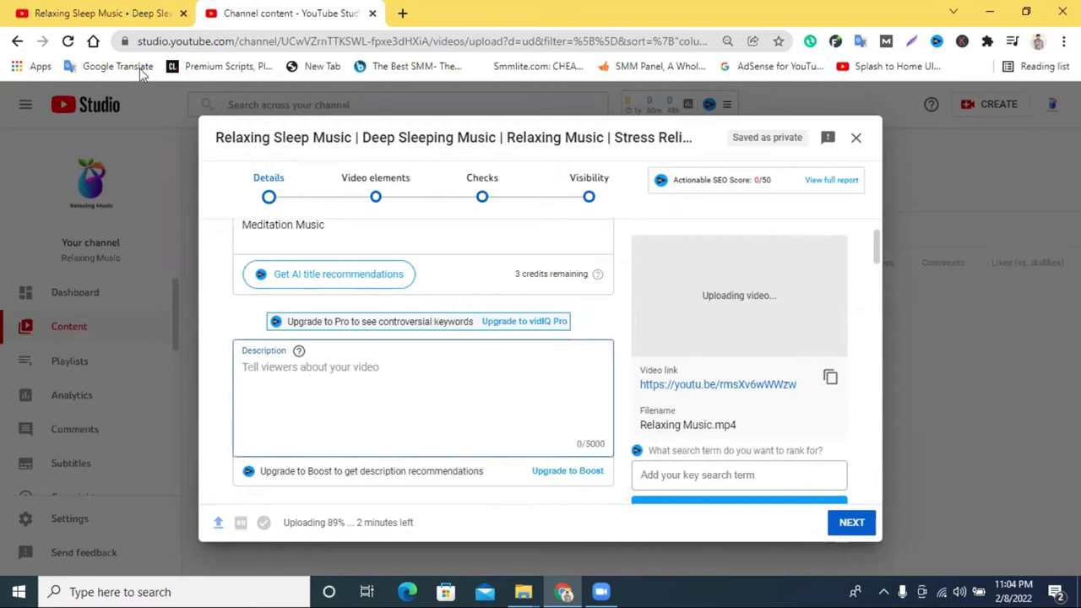
pyautogui.scroll(2, 342, 397)
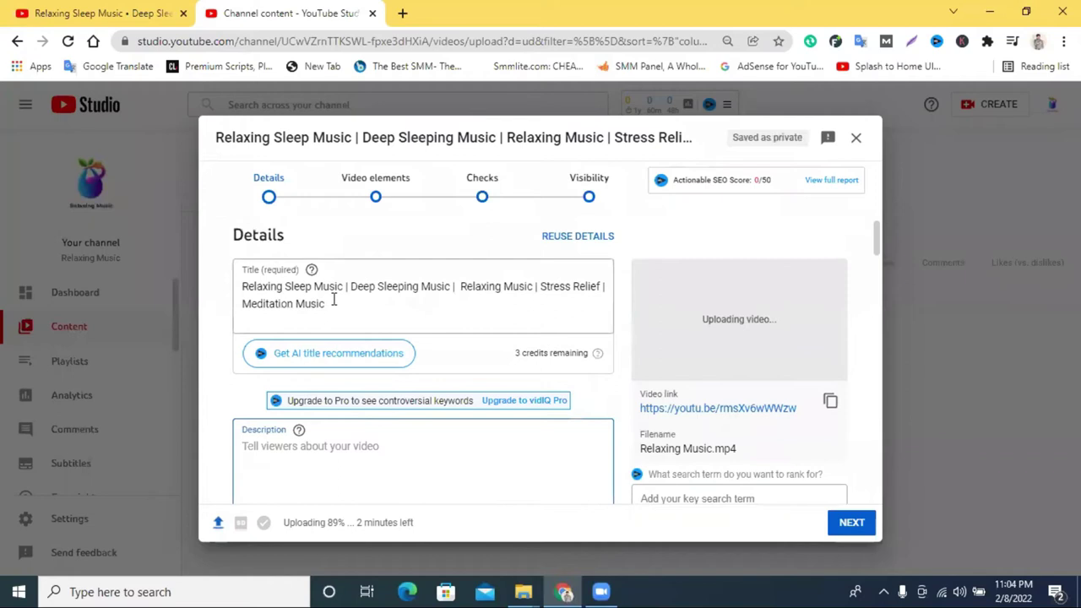
pyautogui.doubleClick(325, 287)
pyautogui.tripleClick(291, 290)
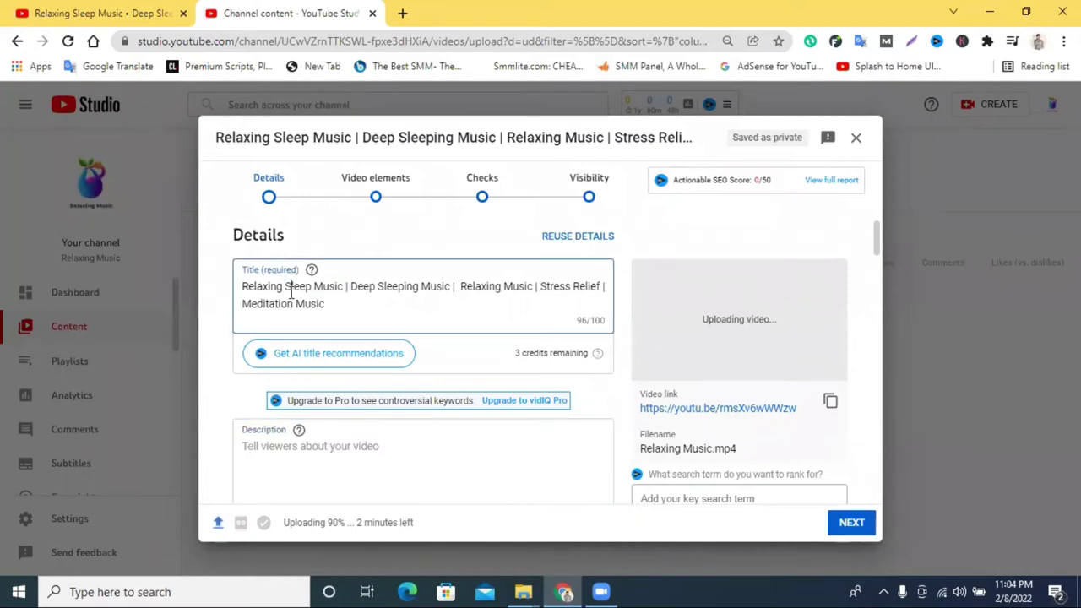
pyautogui.rightClick(291, 294)
pyautogui.click(374, 69)
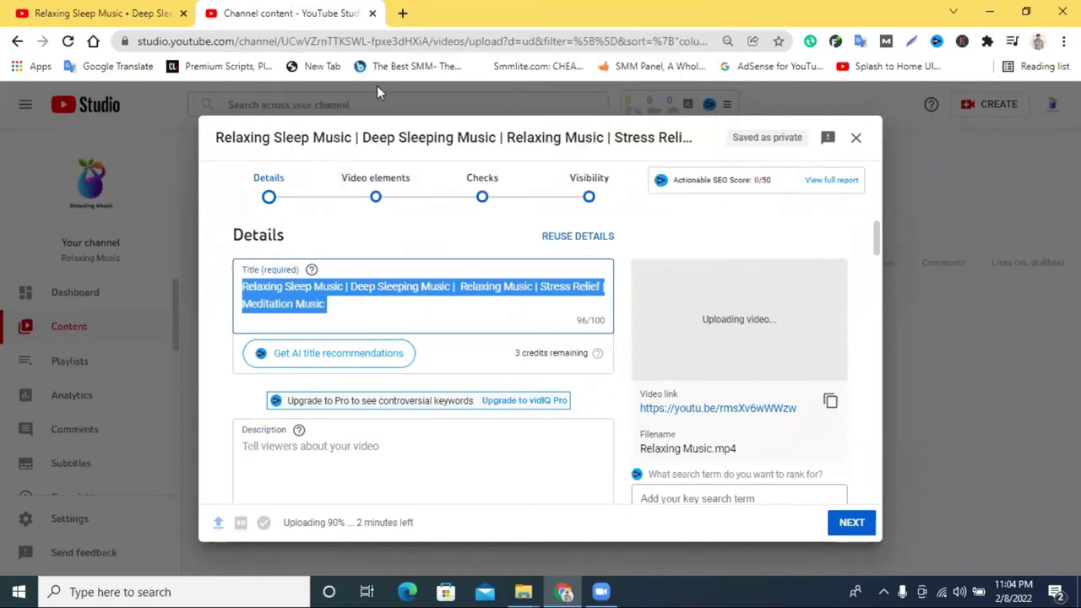
pyautogui.scroll(-1, 286, 365)
pyautogui.rightClick(283, 365)
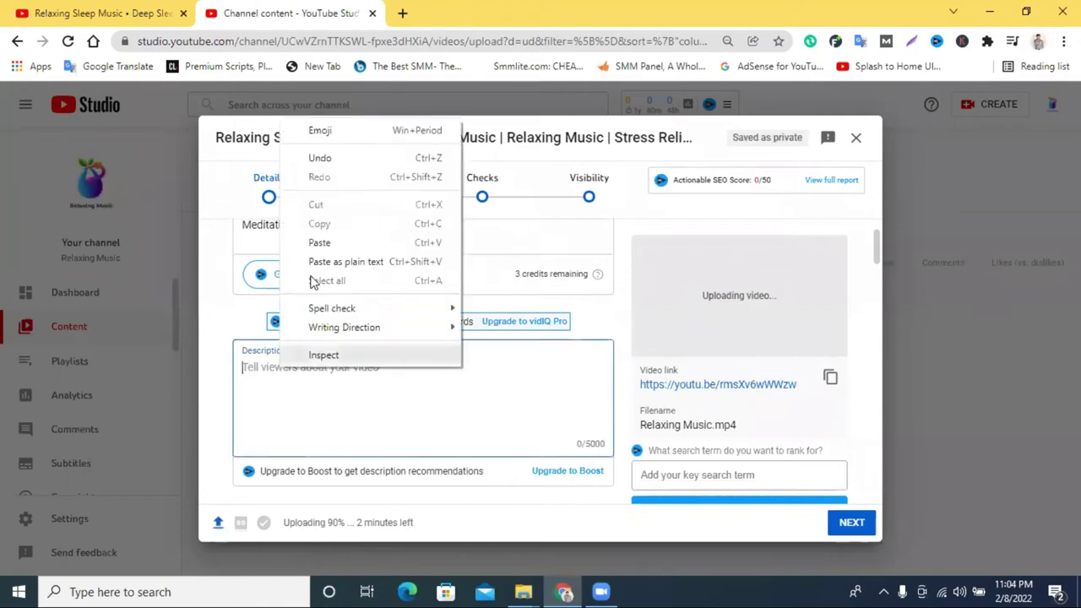
pyautogui.click(321, 242)
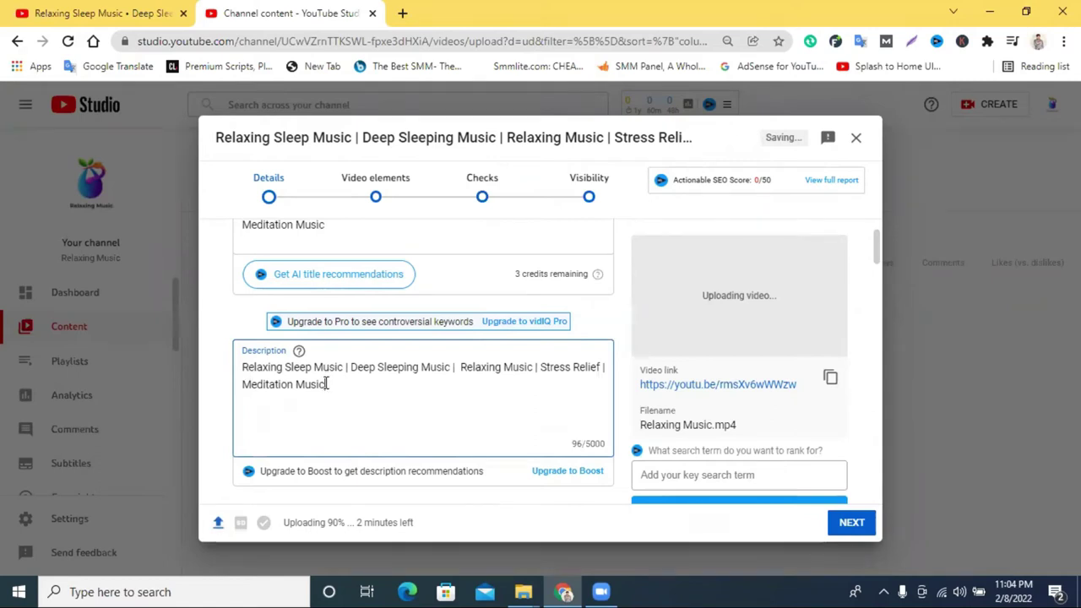
pyautogui.press('Return')
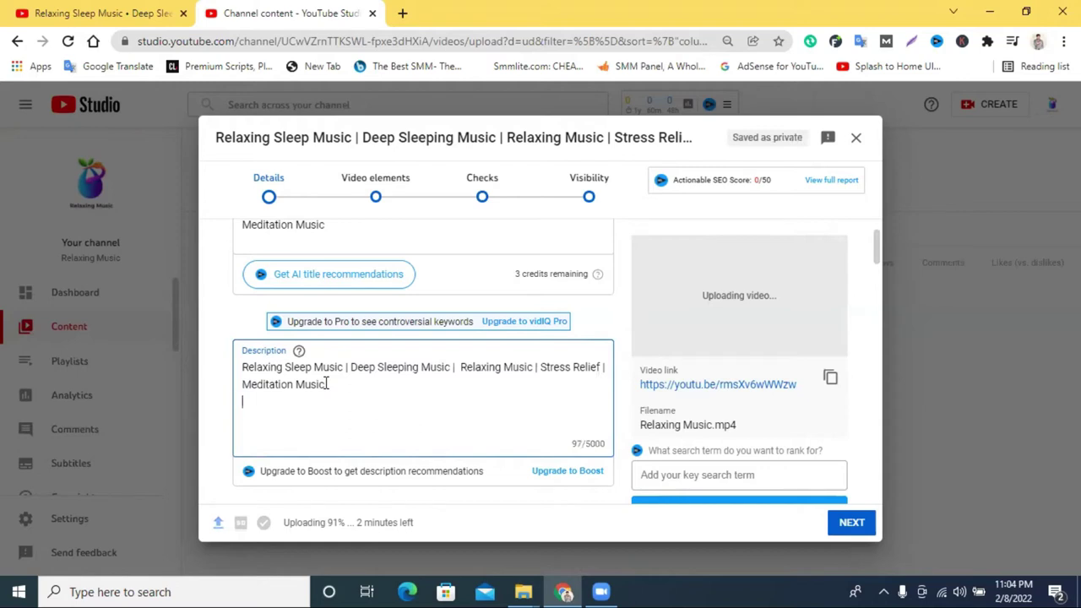
# Copy the competitor's hashtags #relaxingmusic #relax #soothingrelaxation into the description
pyautogui.click(108, 14)
pyautogui.moveTo(75, 251); pyautogui.dragTo(239, 256)
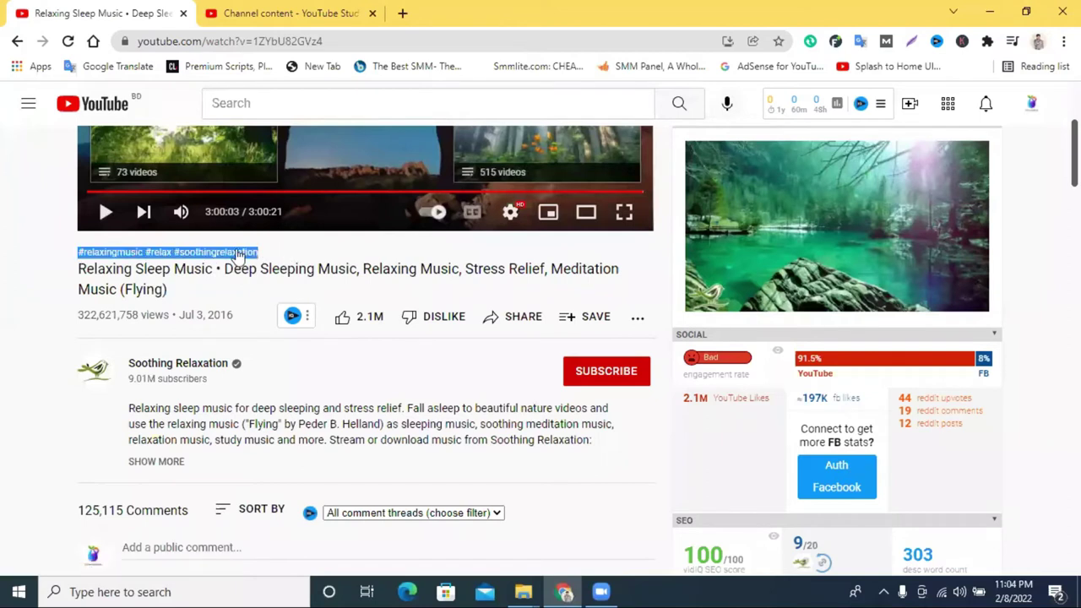
pyautogui.rightClick(239, 255)
pyautogui.click(315, 371)
pyautogui.click(236, 13)
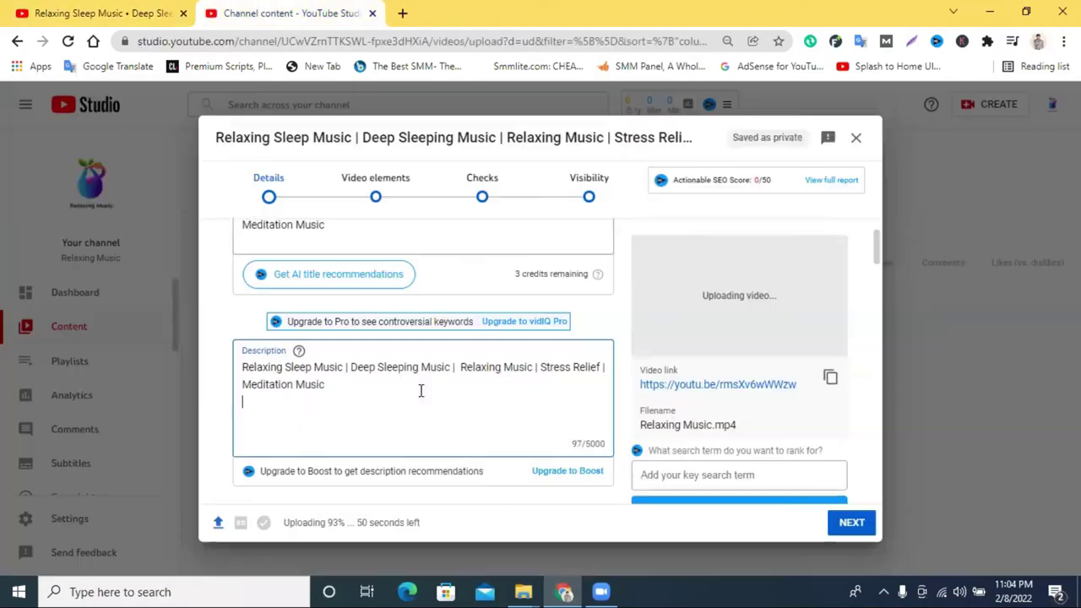
pyautogui.hotkey('ctrl', 'v')
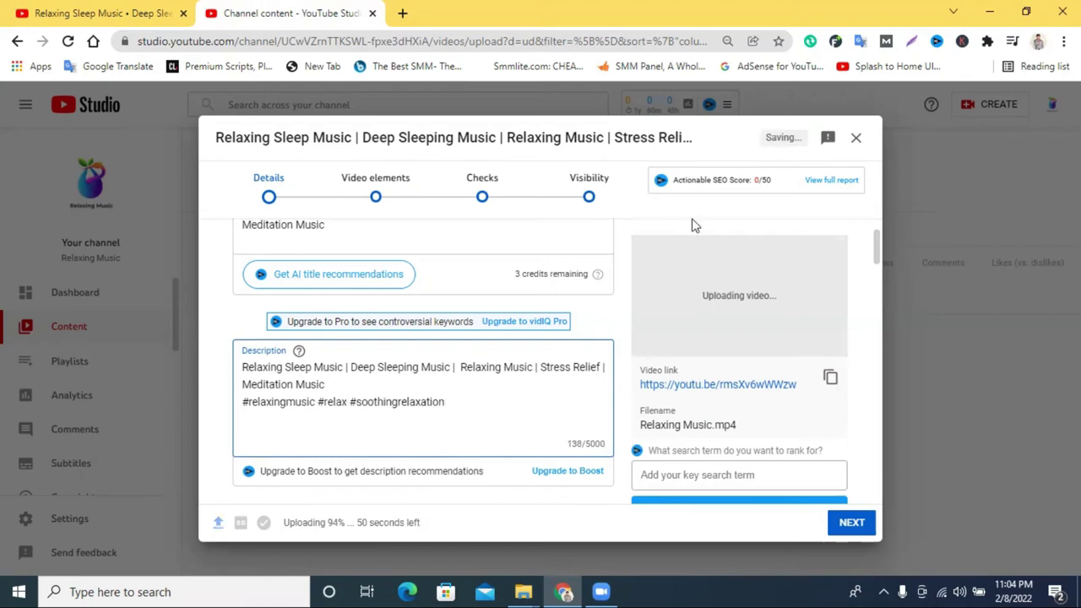
pyautogui.click(102, 13)
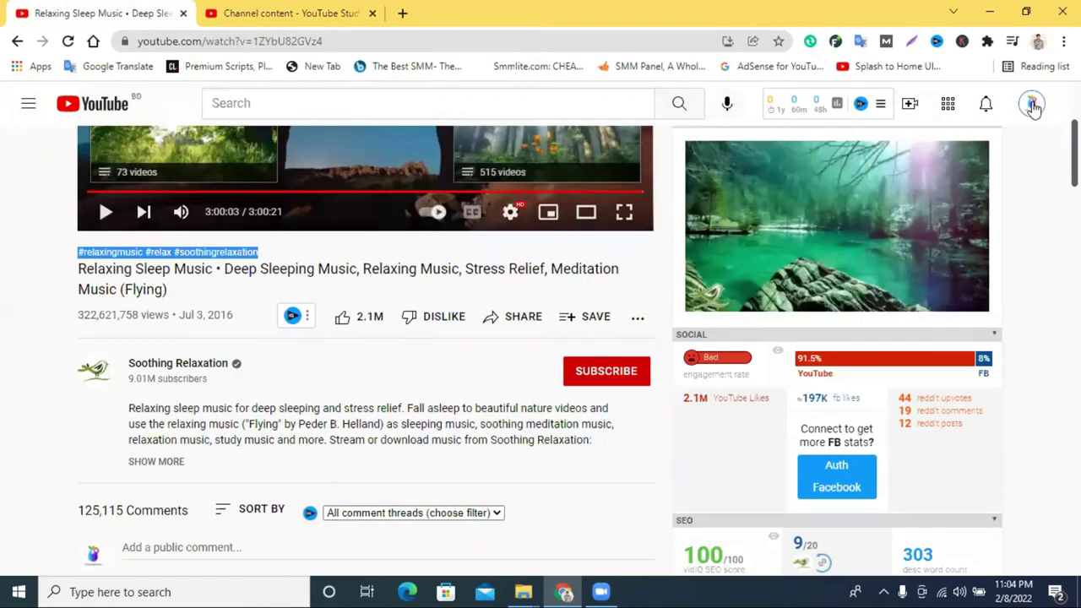
pyautogui.click(1031, 103)
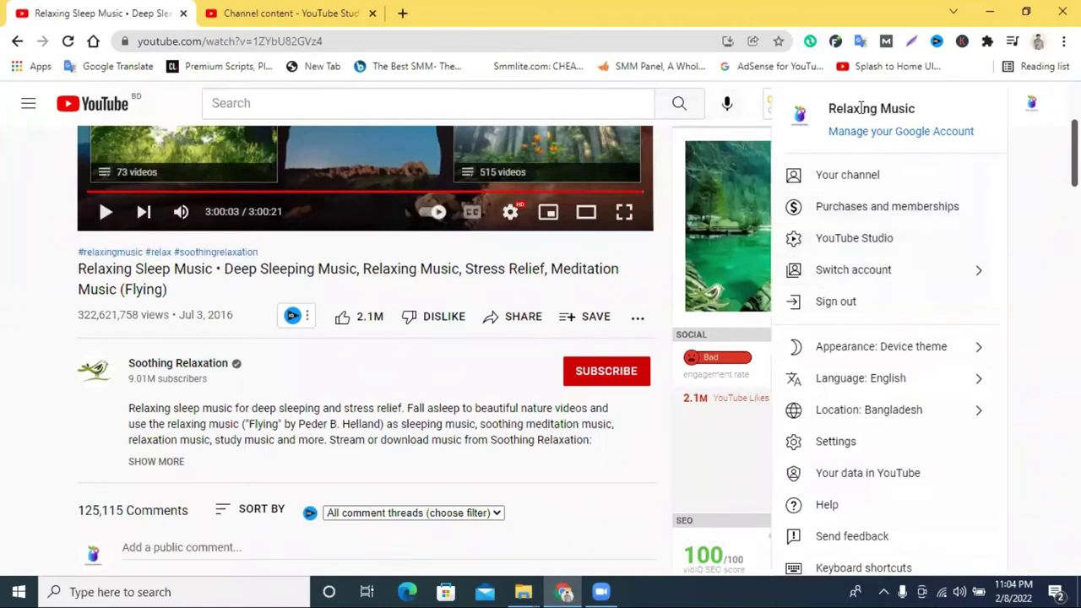
pyautogui.tripleClick(861, 112)
pyautogui.click(233, 11)
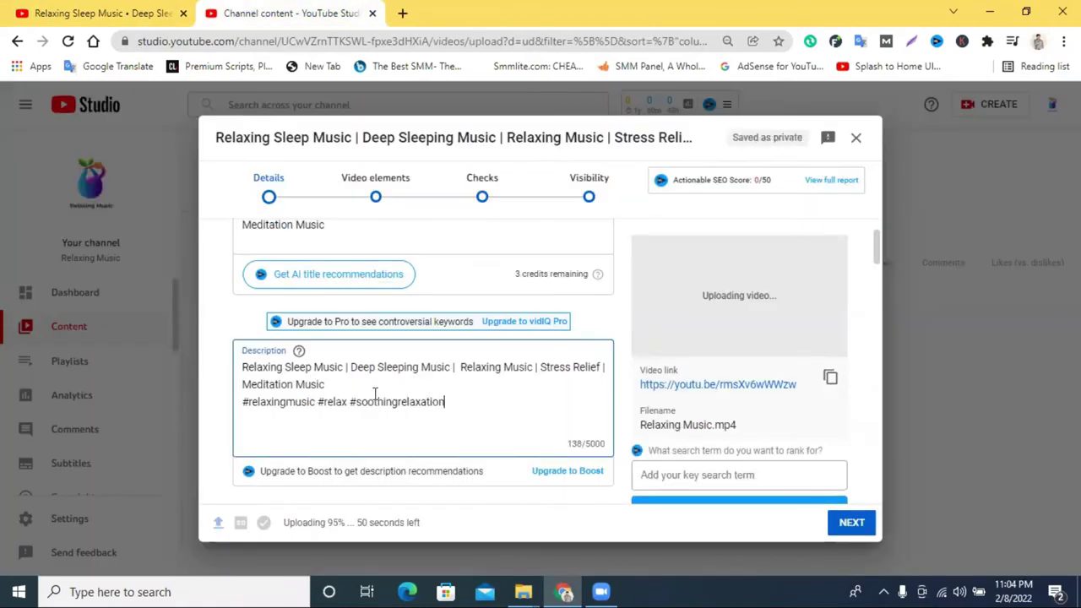
pyautogui.doubleClick(399, 403)
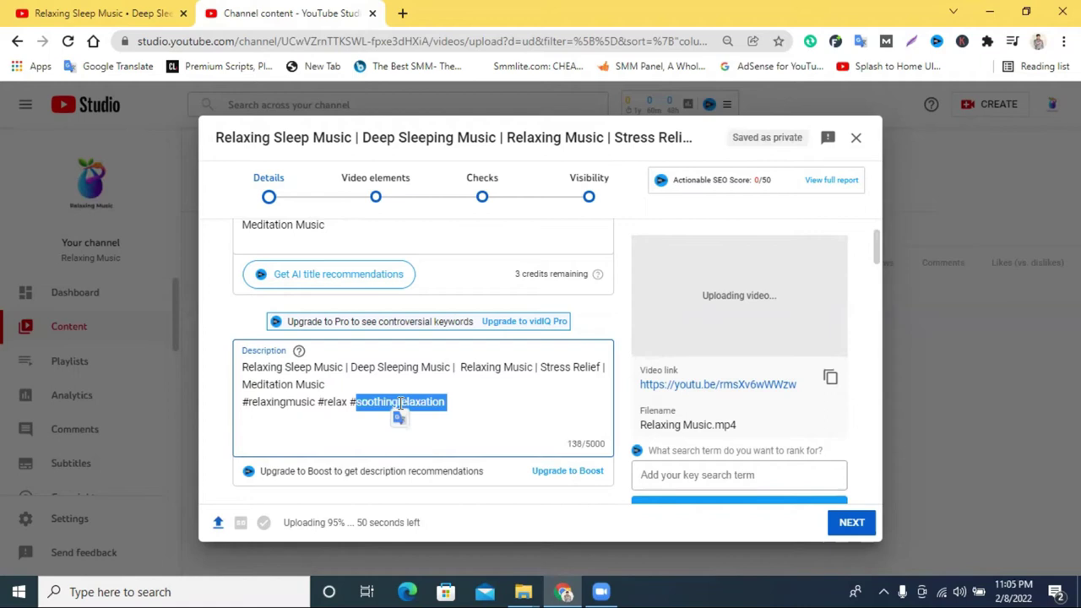
pyautogui.click(488, 391)
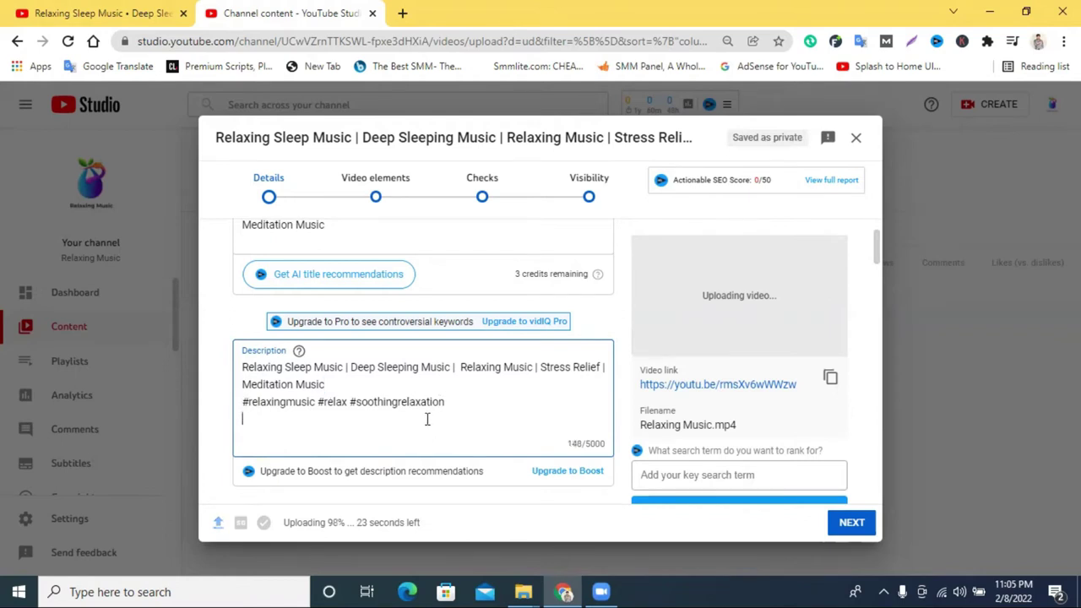
# Add a line of placeholder filler text below the hashtags
pyautogui.press('Return')
pyautogui.write('hffhdghdjf ng')
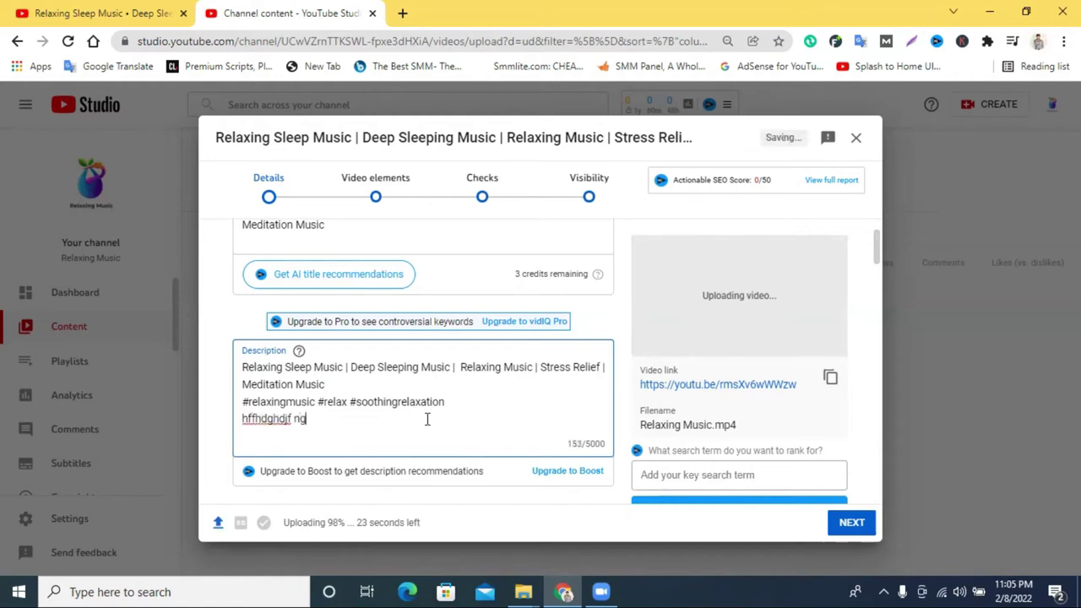
pyautogui.write('g kkhukgjyyetuelhwh gyg')
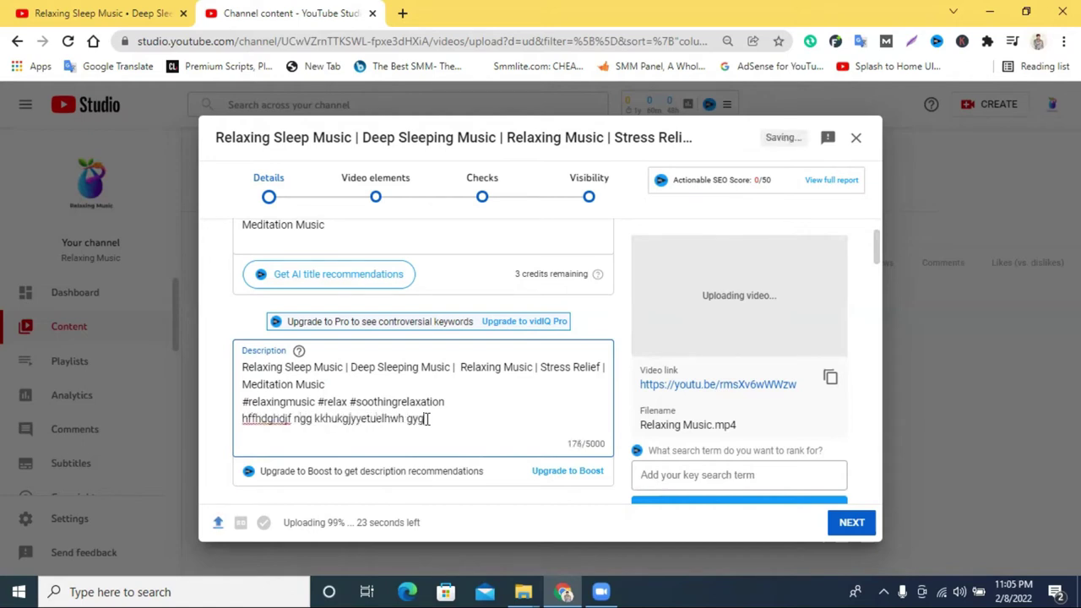
pyautogui.write('jrckkky  uy iur')
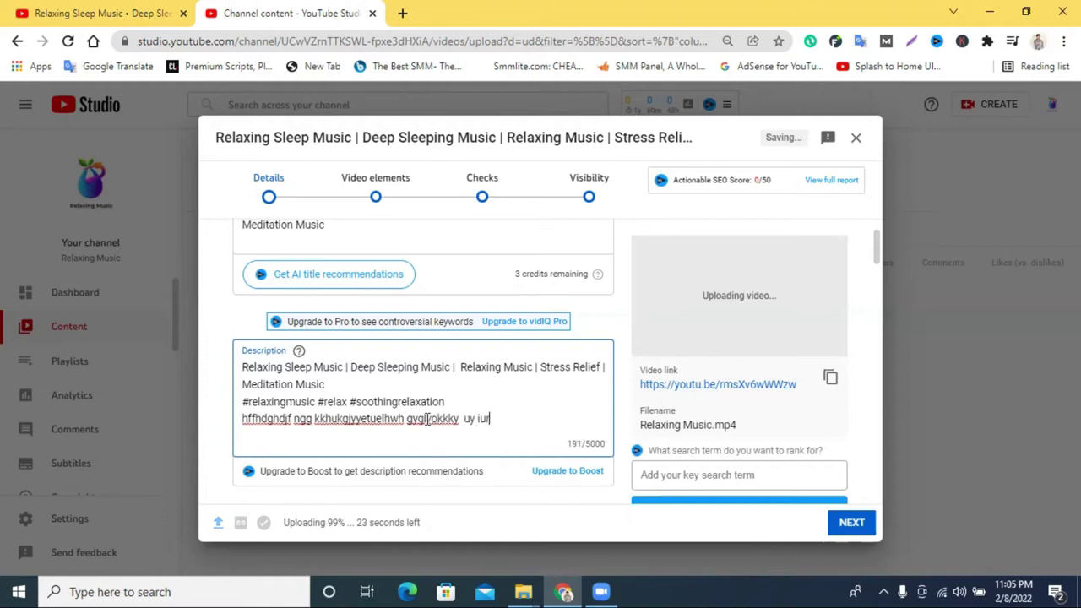
pyautogui.write('ywiryw; kuyuyury')
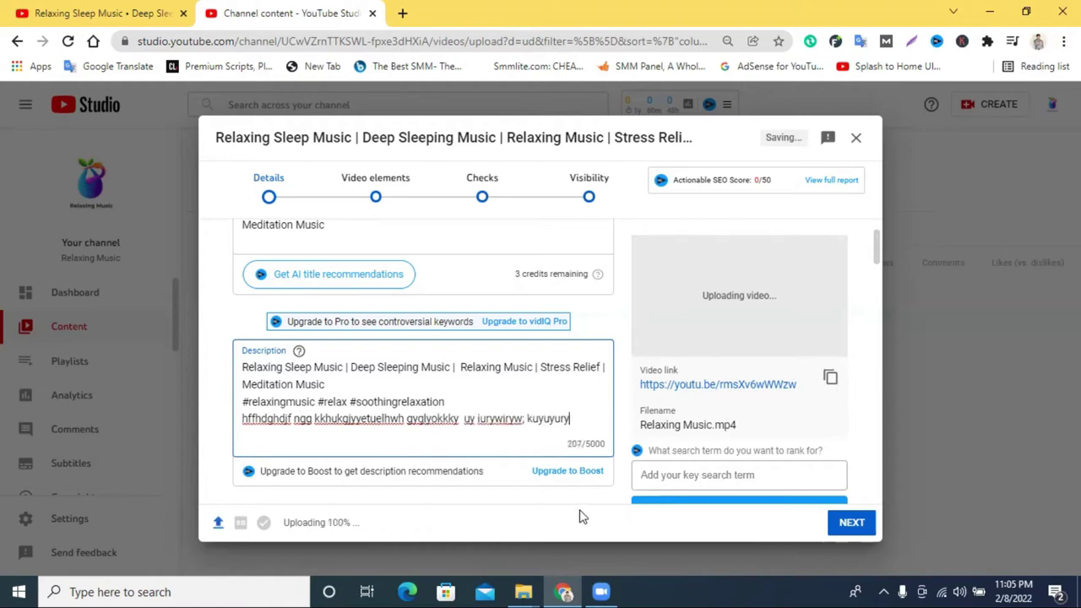
pyautogui.write('ur ku guyruweyr i')
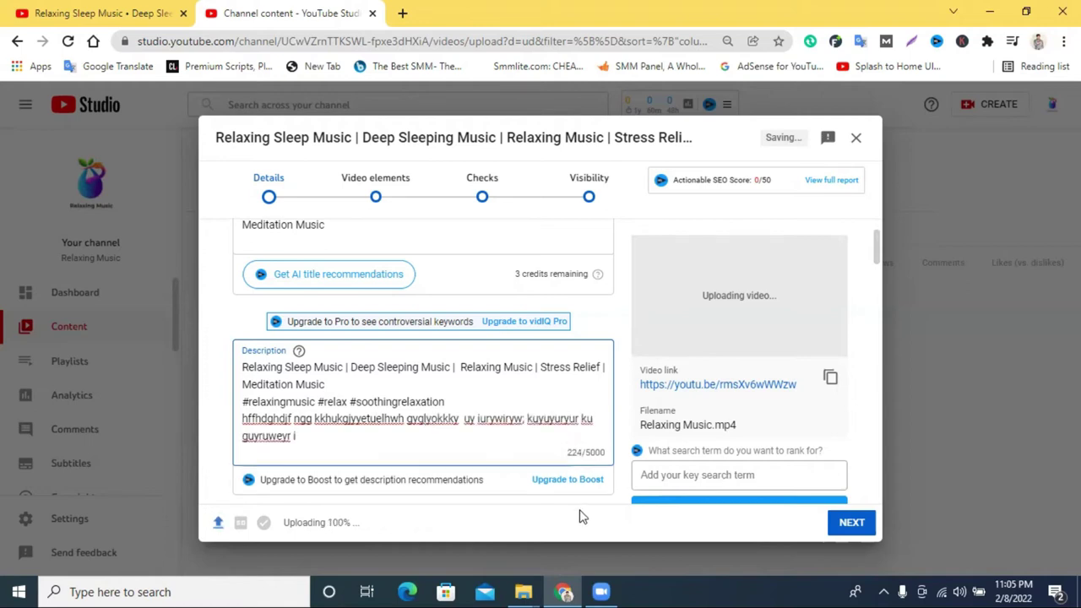
pyautogui.write(' ghfhgdfhgdhf dh h fg hfgs')
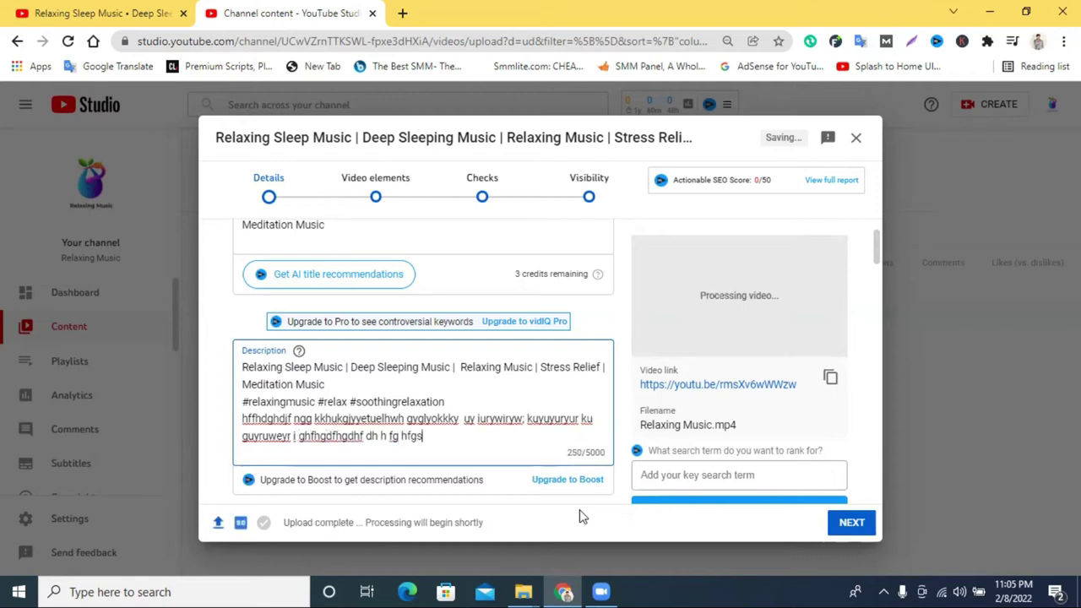
pyautogui.write('fjg ujfhl jyg osufstf')
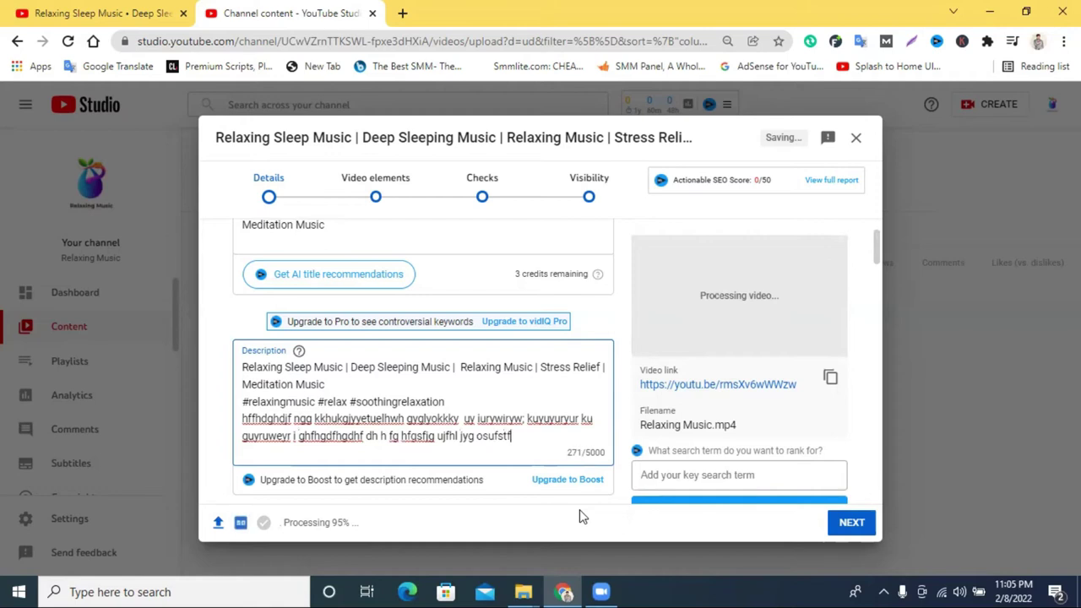
pyautogui.scroll(-2, 507, 422)
pyautogui.scroll(2, 478, 394)
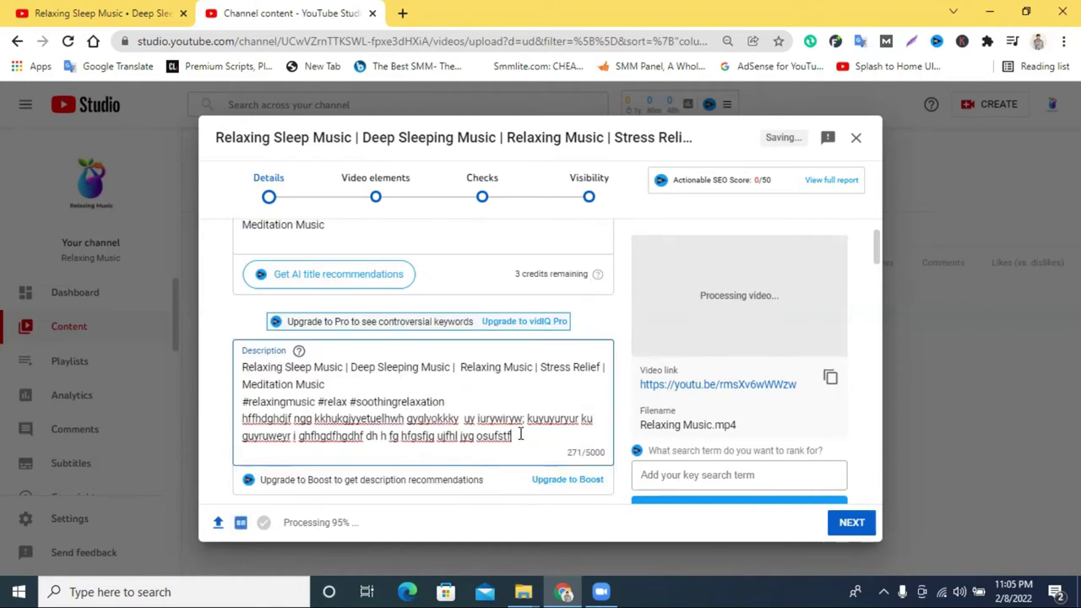
# Add a 'Facebook Link:' line, correct it to Facebook, then delete that line again
pyautogui.press('Return')
pyautogui.press('Return')
pyautogui.write('Link')
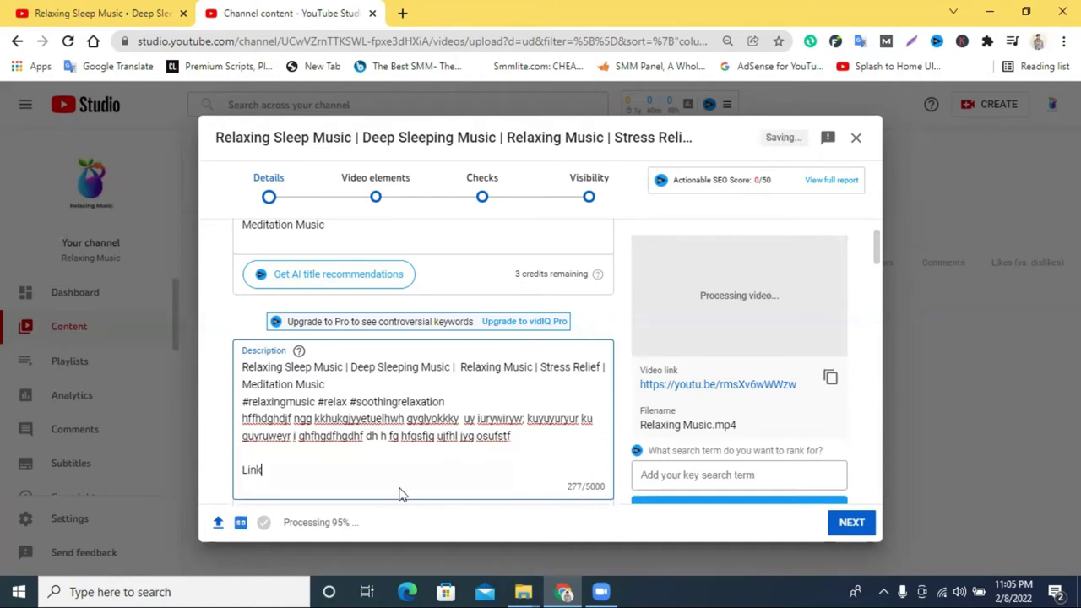
pyautogui.click(244, 471)
pyautogui.write('facebook')
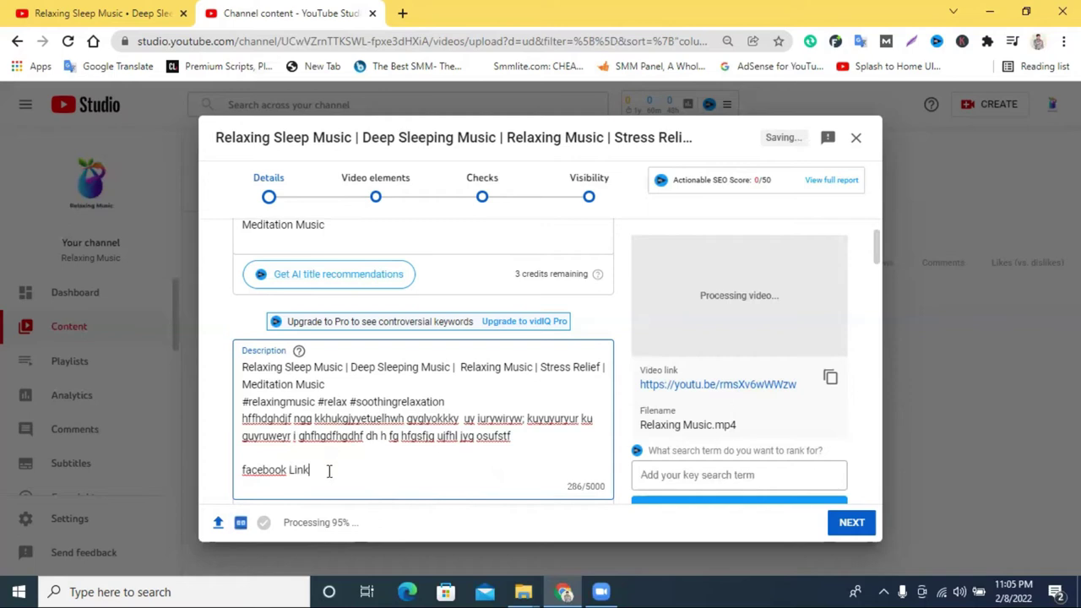
pyautogui.click(329, 471)
pyautogui.write(':')
pyautogui.rightClick(256, 470)
pyautogui.click(304, 227)
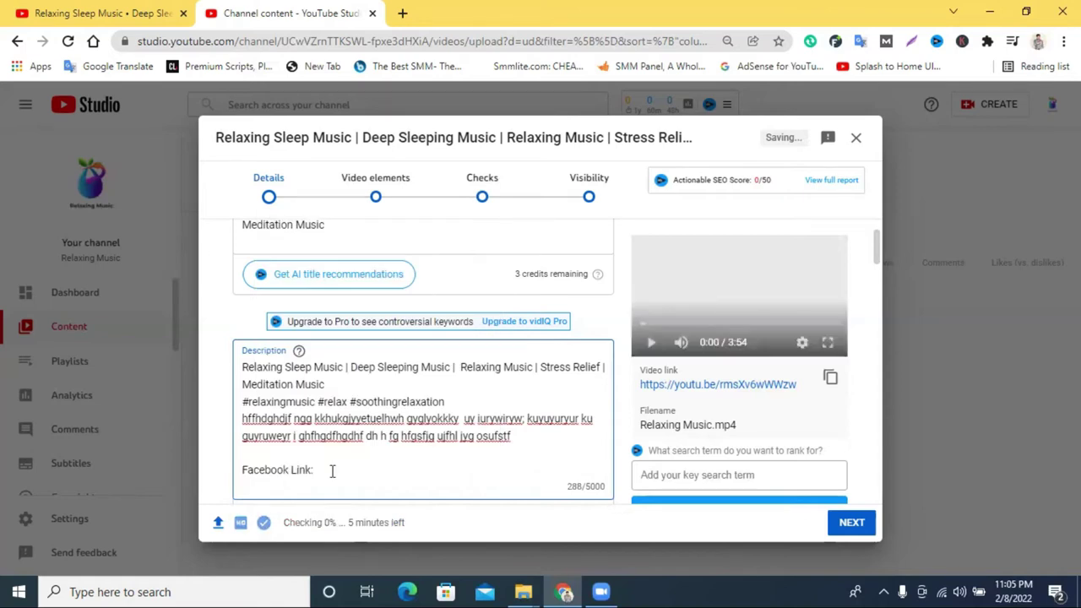
pyautogui.hotkey('ctrl', 'a')
pyautogui.tripleClick(235, 480)
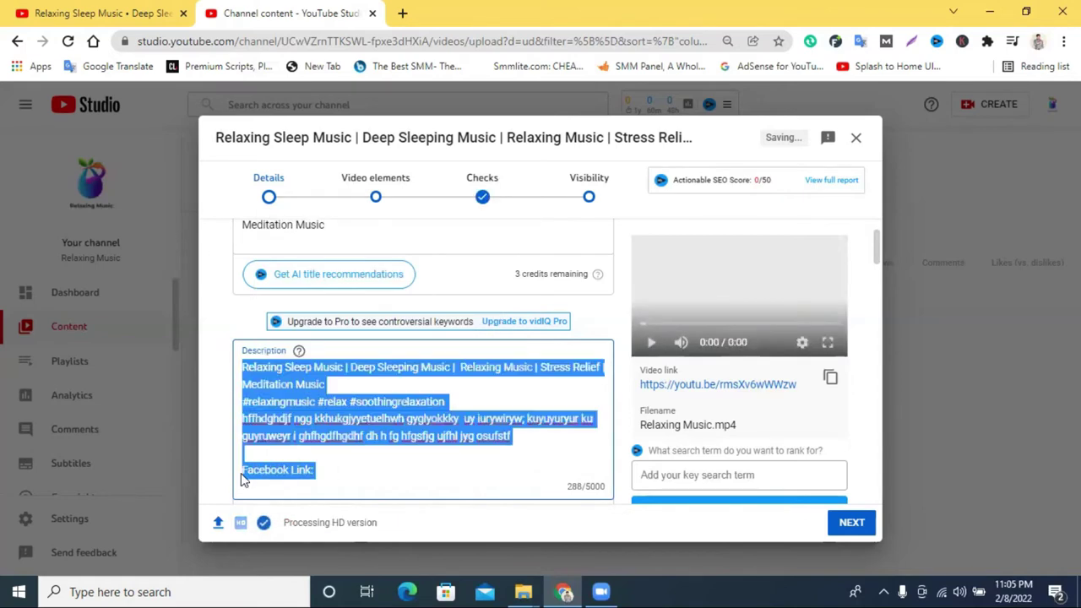
pyautogui.press('BackSpace')
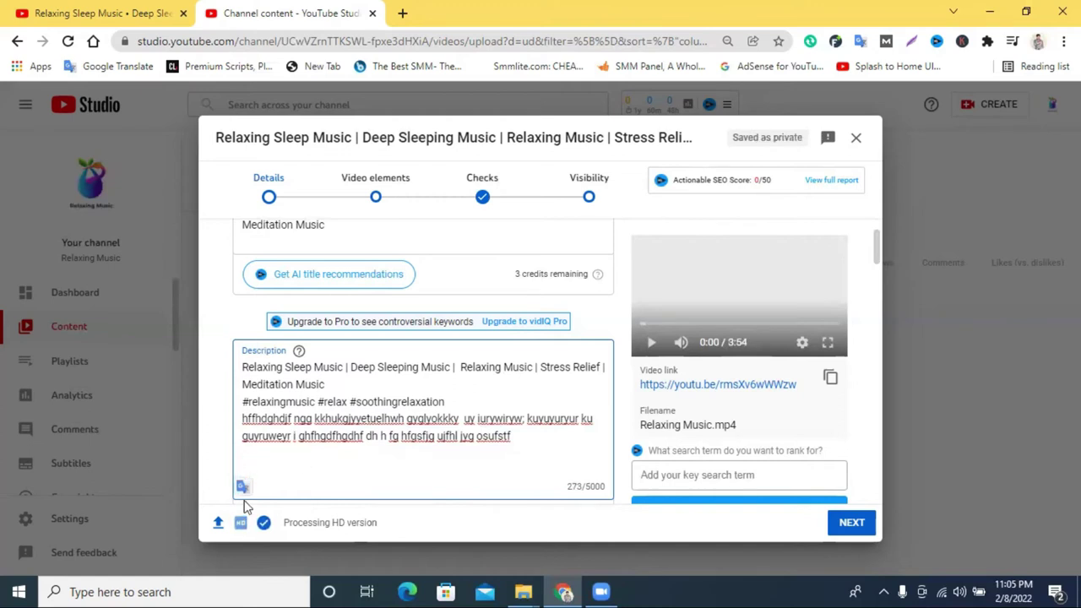
# Try uploading a custom thumbnail and follow the VERIFY prompt to the phone verification page
pyautogui.scroll(-2, 364, 402)
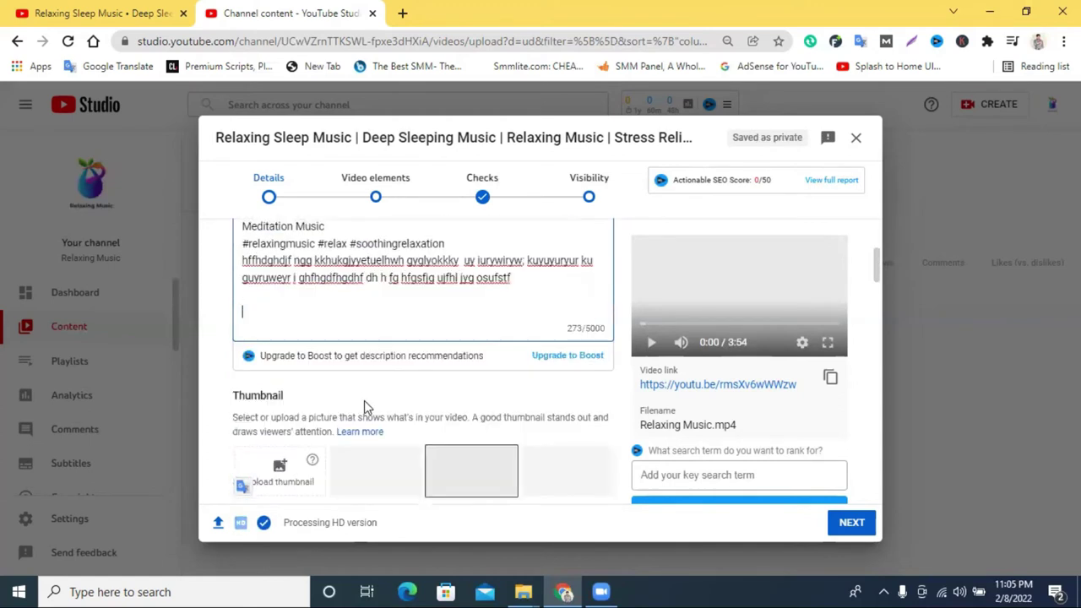
pyautogui.click(744, 344)
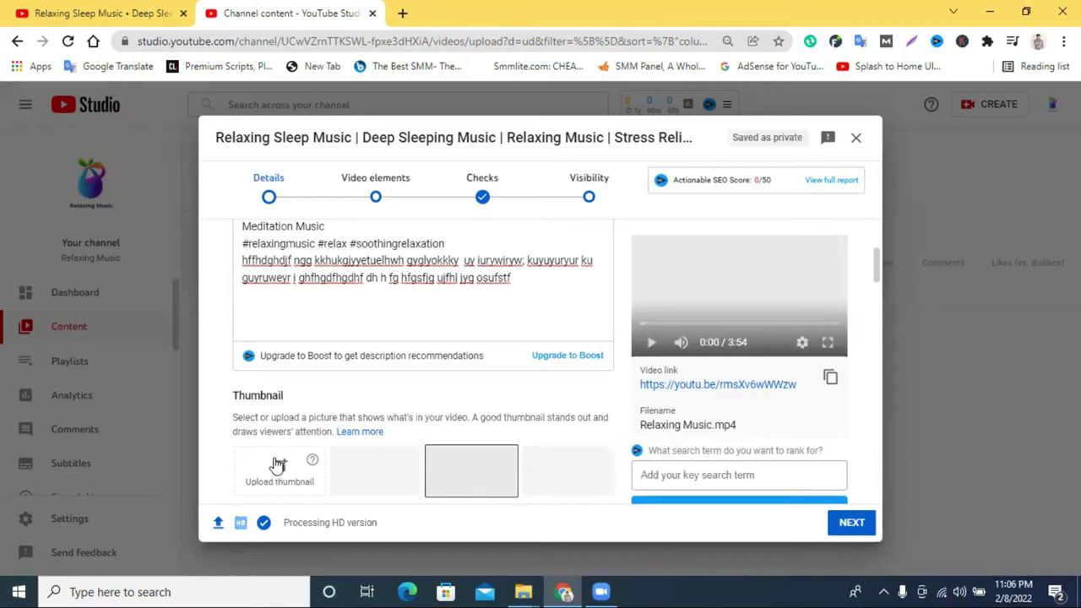
pyautogui.click(278, 464)
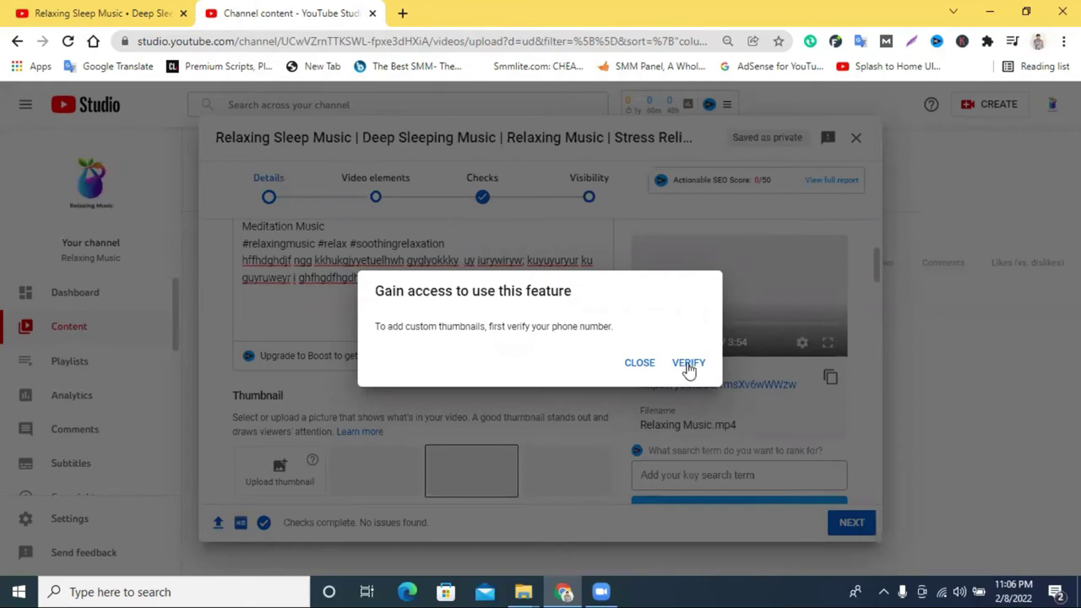
pyautogui.click(688, 366)
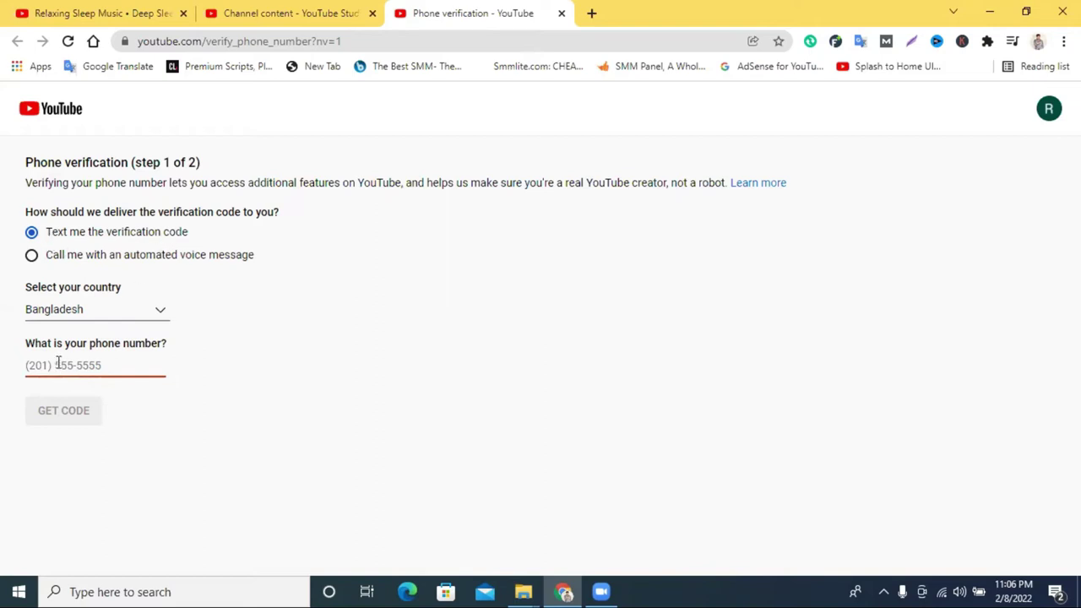
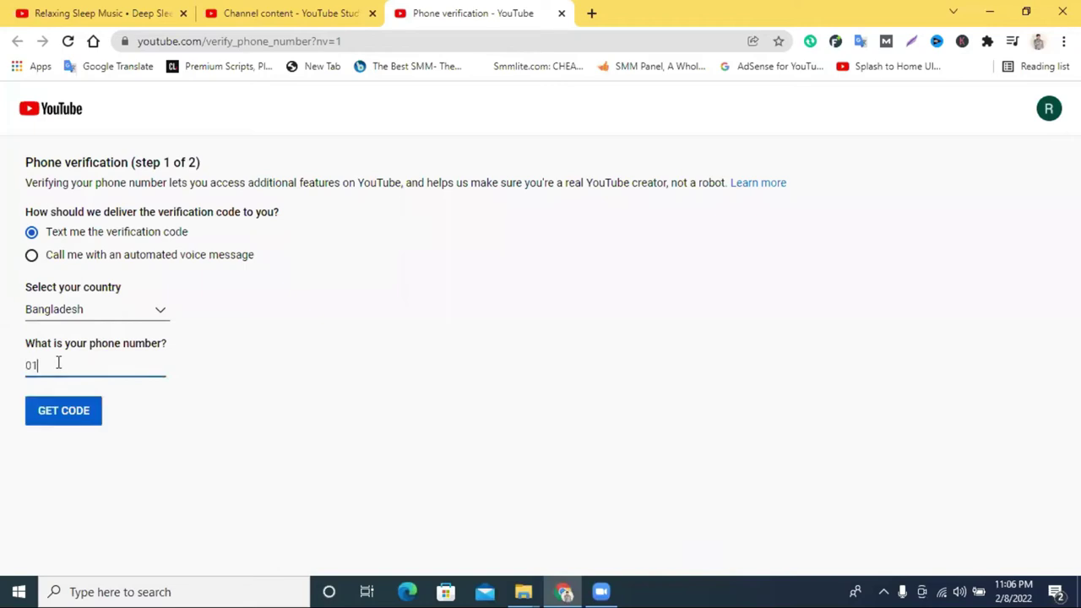
# Enter the phone number and request the verification code by text message
pyautogui.click(79, 422)
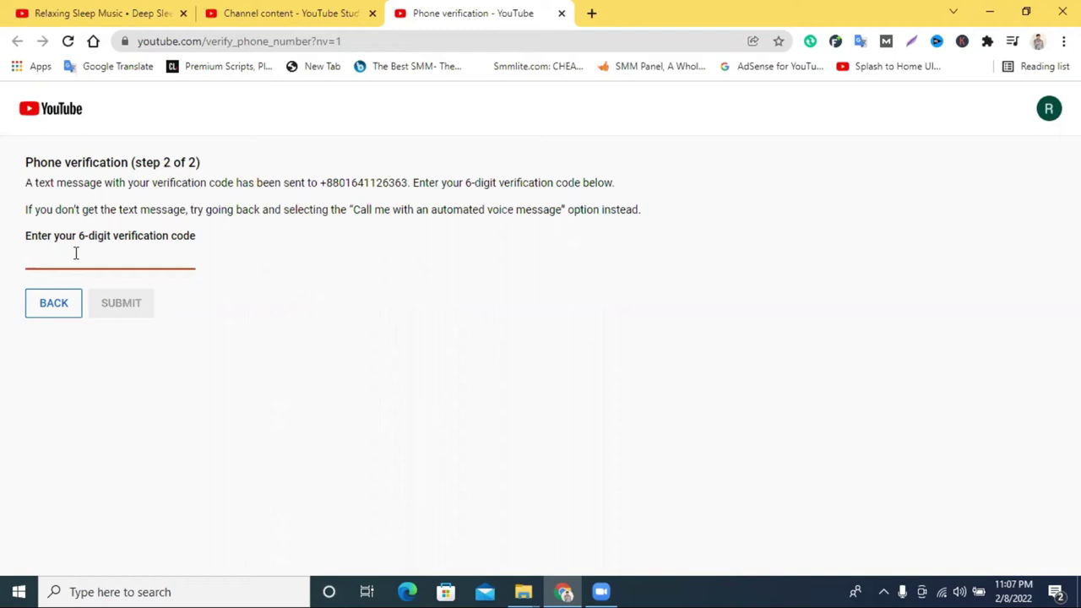
# Fix the mistyped phone digit, submit the new six-digit code, and close the verification tab
pyautogui.click(47, 312)
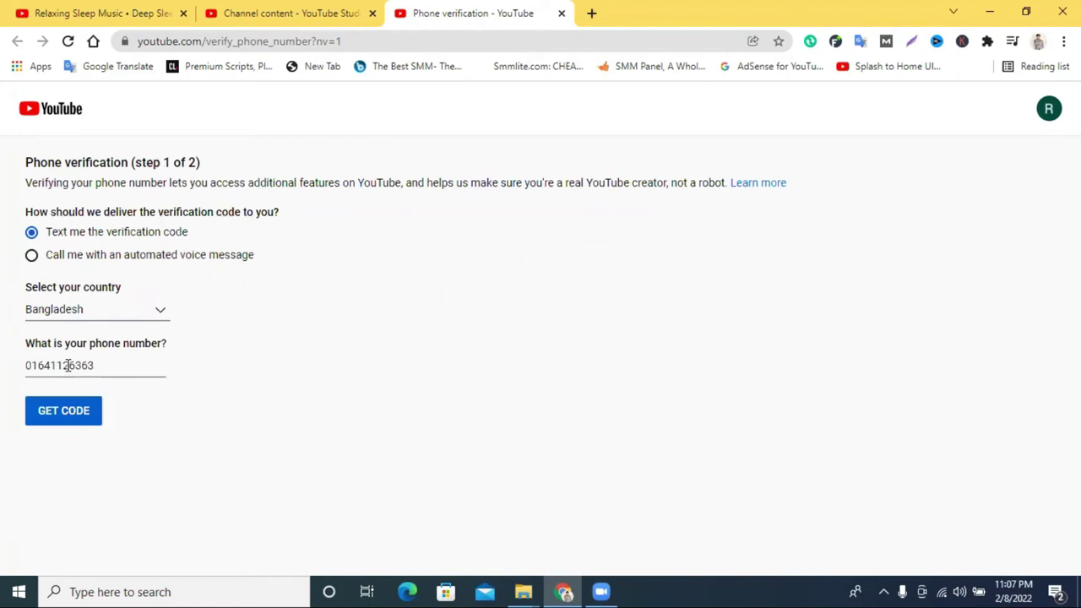
pyautogui.moveTo(68, 365); pyautogui.dragTo(73, 365)
pyautogui.write('7')
pyautogui.click(74, 409)
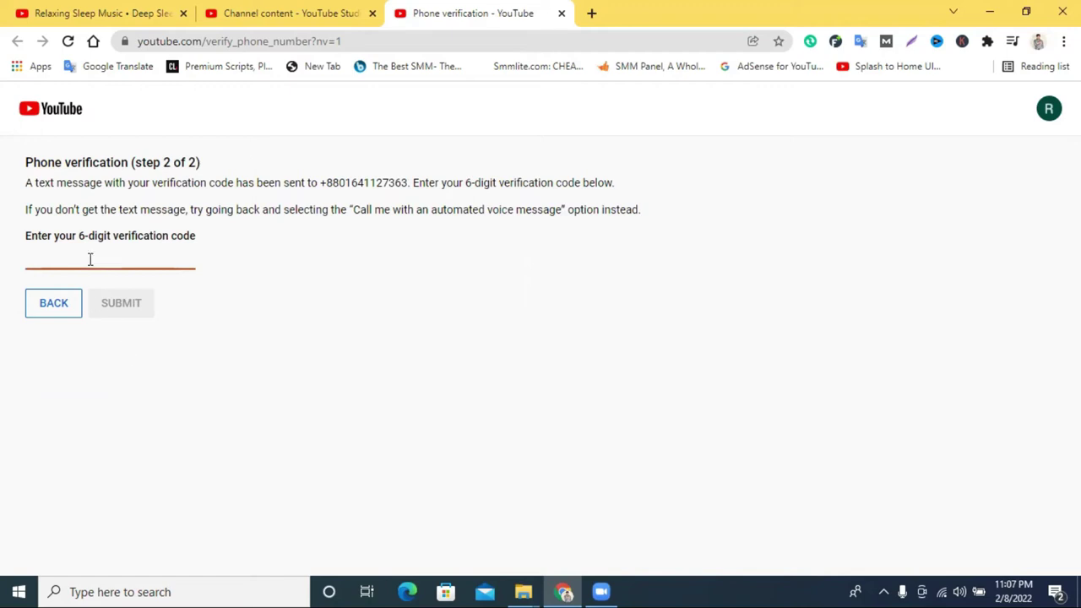
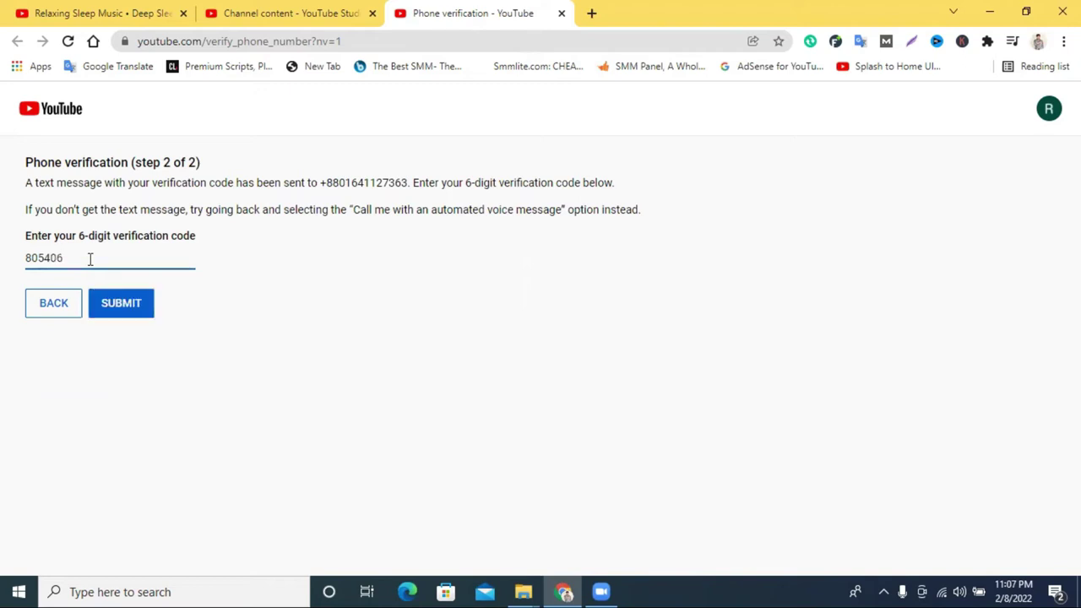
pyautogui.click(124, 303)
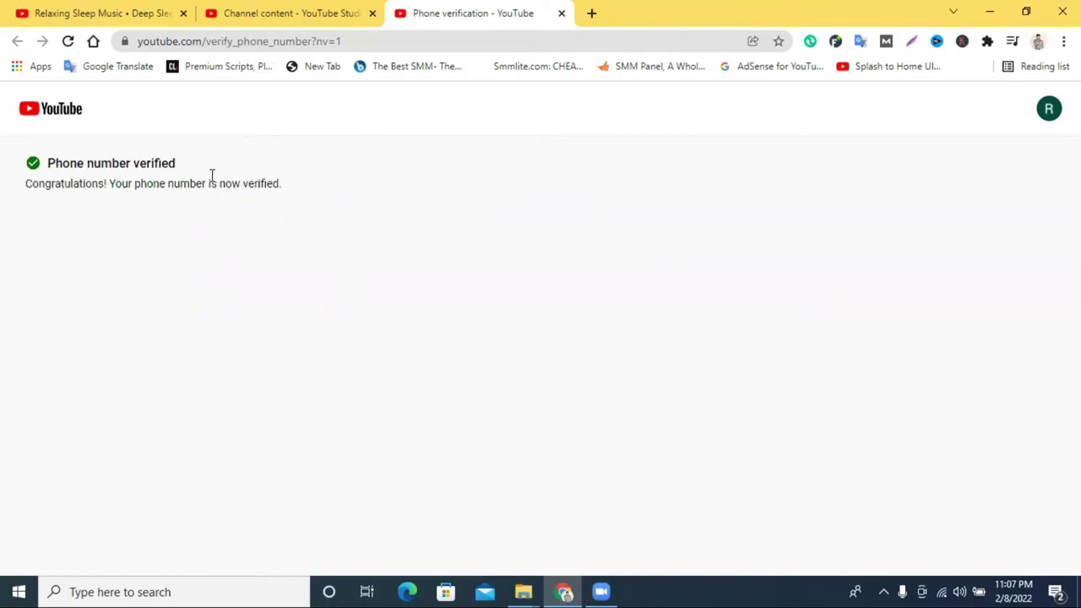
pyautogui.click(562, 14)
# Acknowledge the newly granted custom-thumbnail access and cancel the page reload to keep the details
pyautogui.press('Escape')
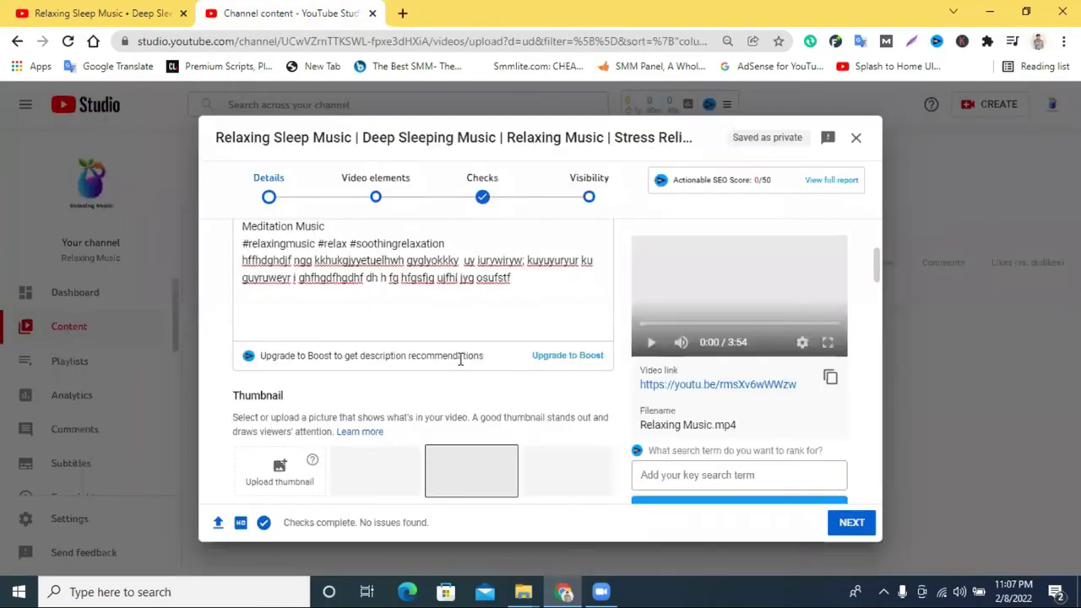
pyautogui.scroll(-1, 278, 410)
pyautogui.click(274, 389)
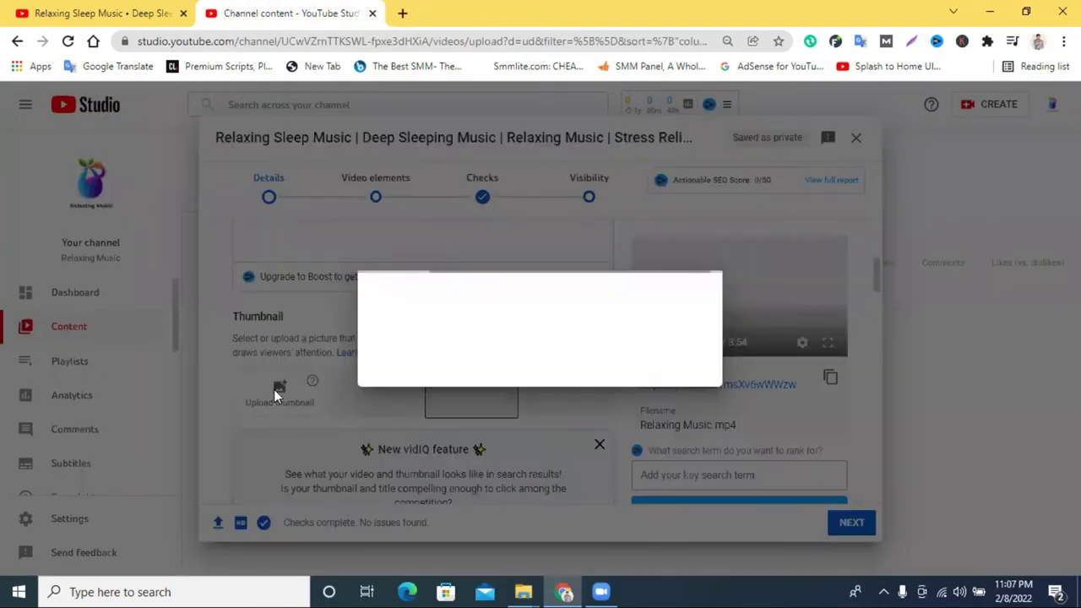
pyautogui.click(686, 365)
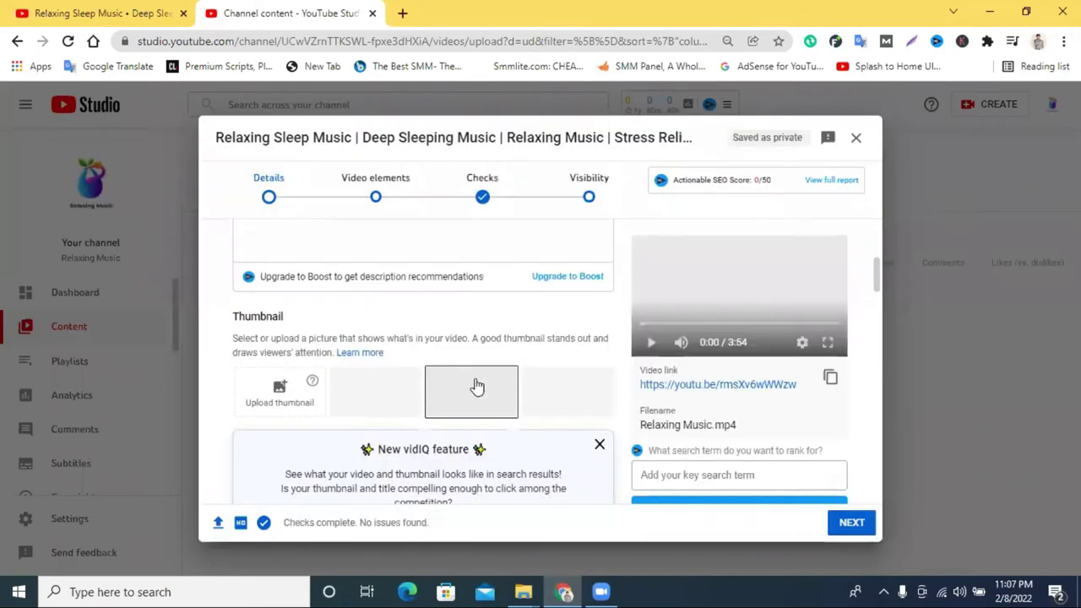
pyautogui.click(287, 390)
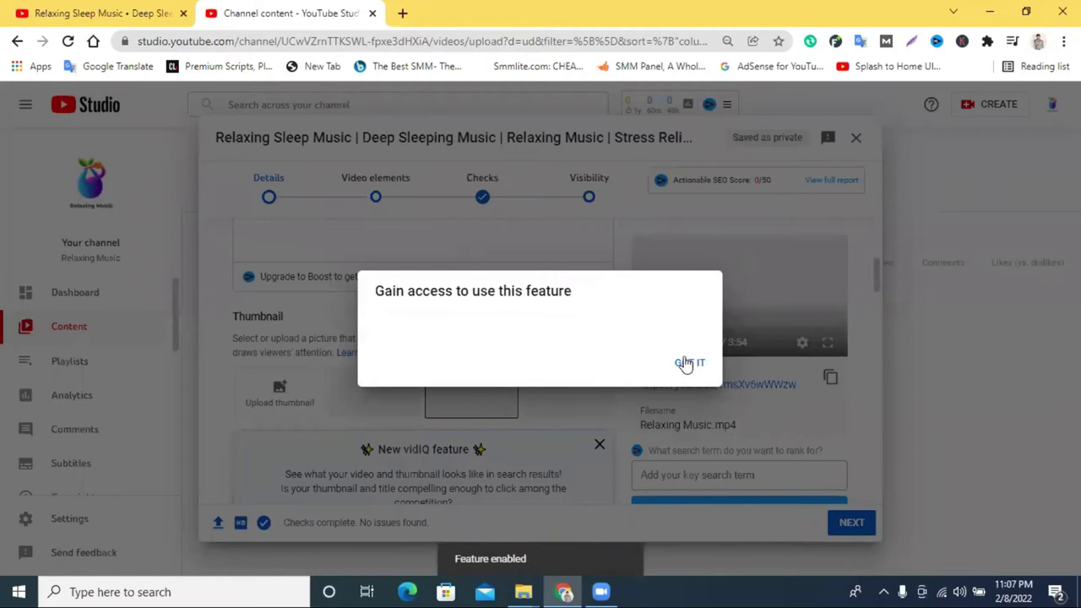
pyautogui.click(686, 363)
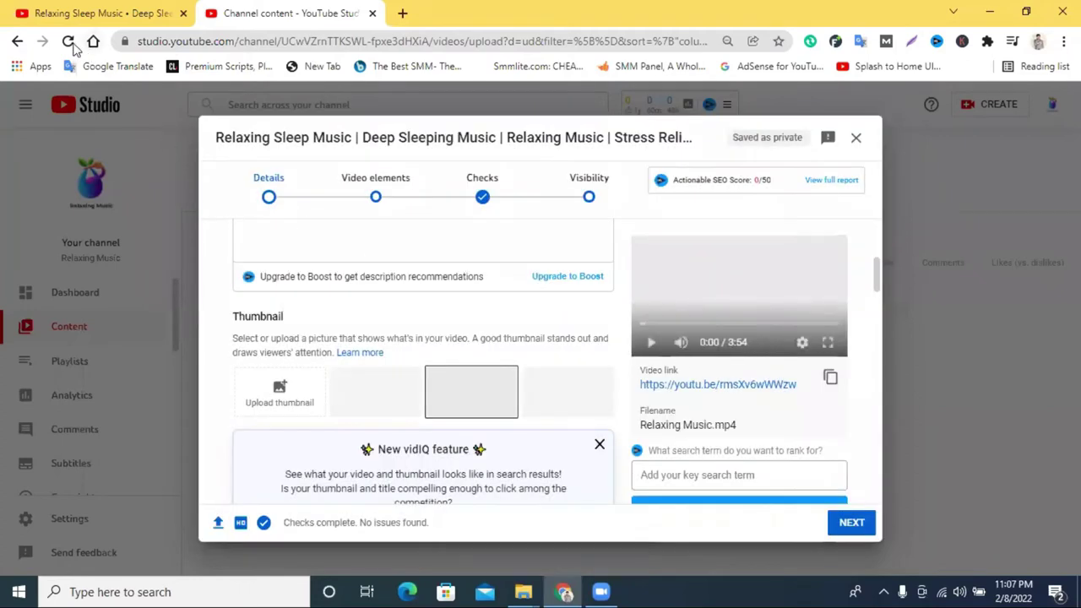
pyautogui.click(68, 41)
pyautogui.click(676, 131)
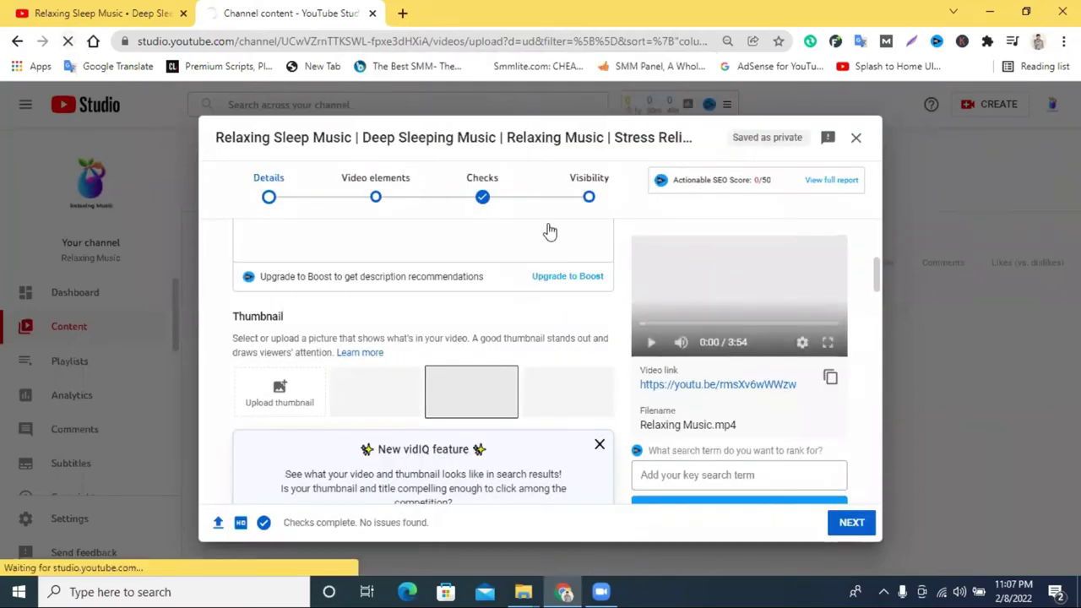
# Browse Downloads for a thumbnail image, previewing two, but close the picker without uploading
pyautogui.click(269, 386)
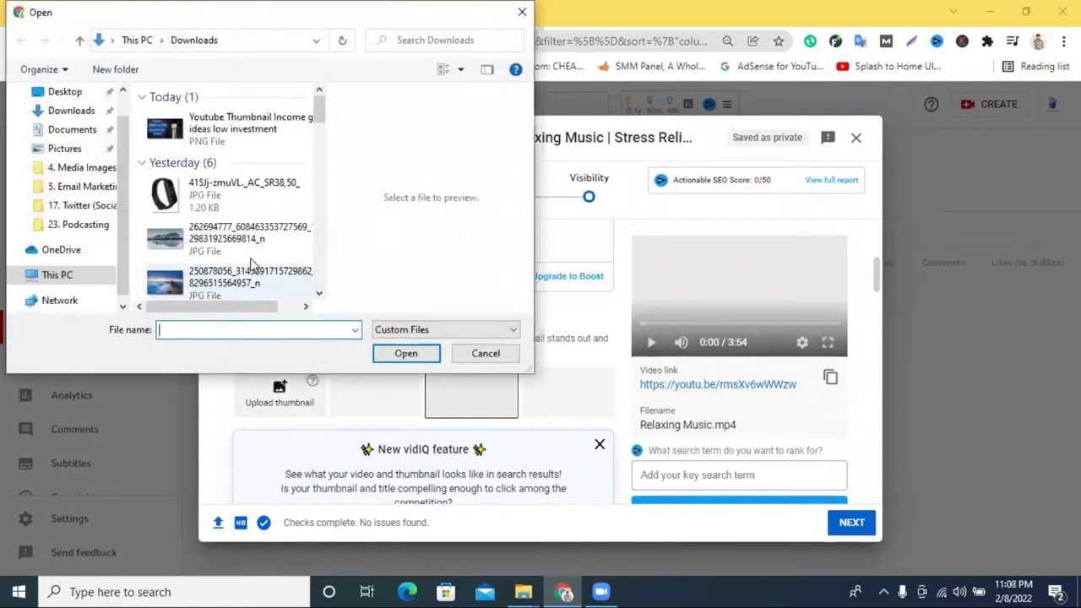
pyautogui.scroll(-2, 255, 266)
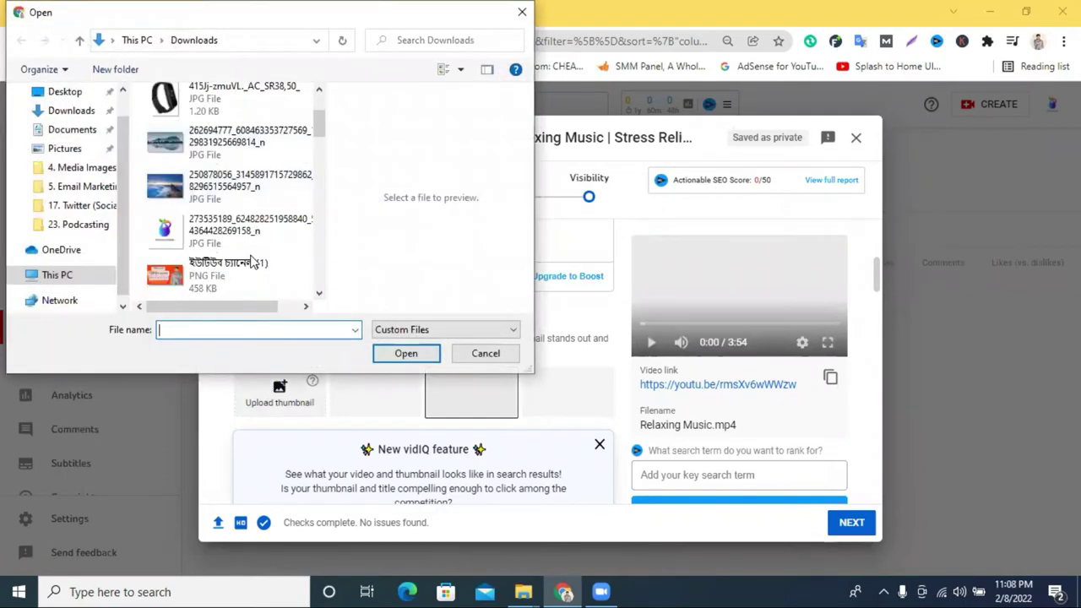
pyautogui.click(214, 196)
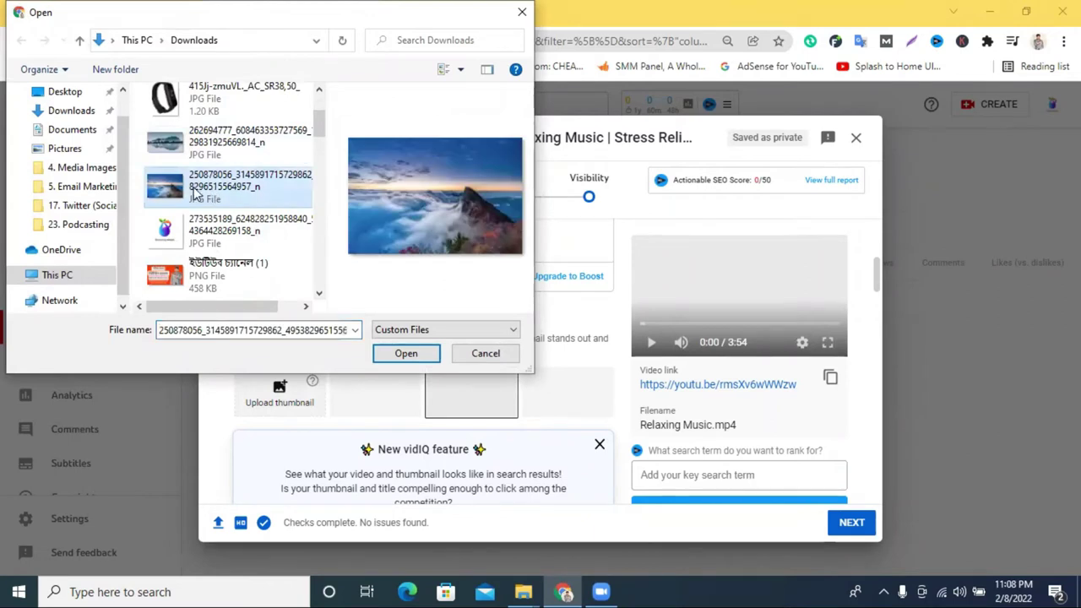
pyautogui.scroll(-3, 194, 193)
pyautogui.scroll(-3, 194, 193)
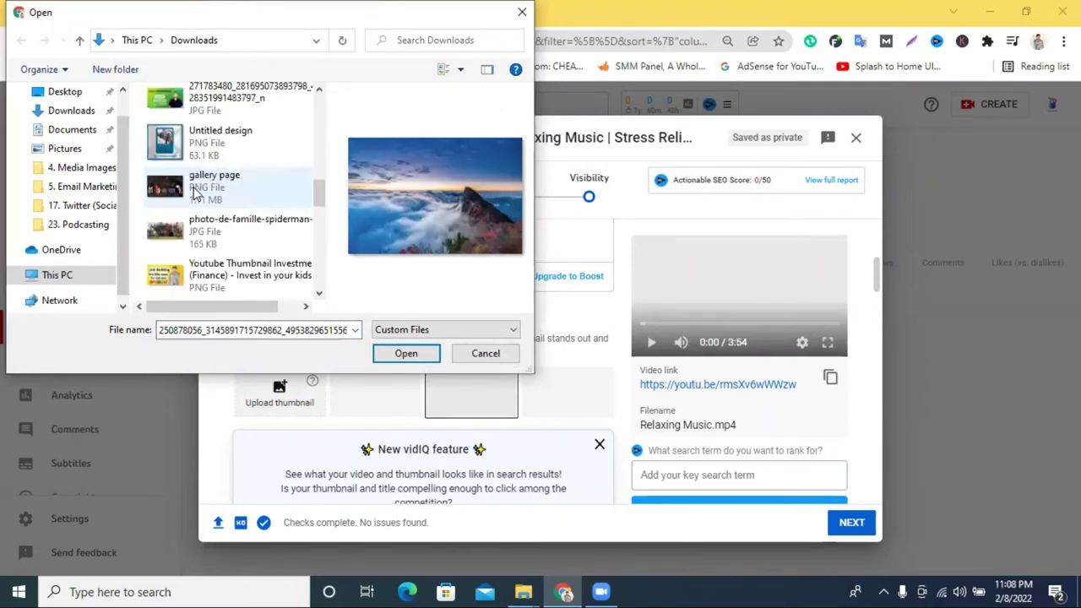
pyautogui.scroll(3, 194, 193)
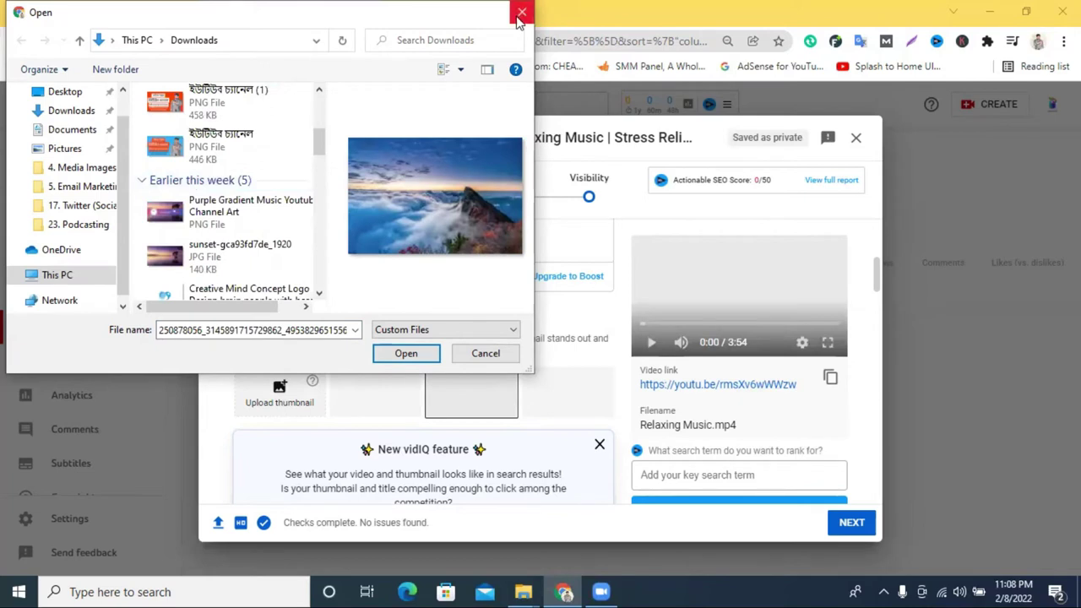
pyautogui.click(520, 16)
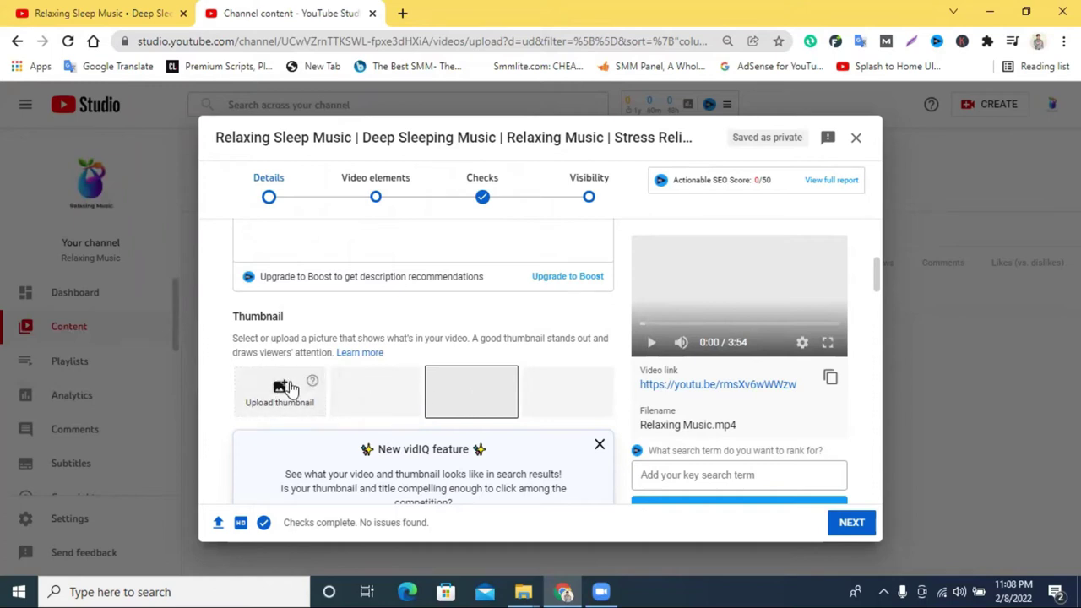
pyautogui.click(285, 392)
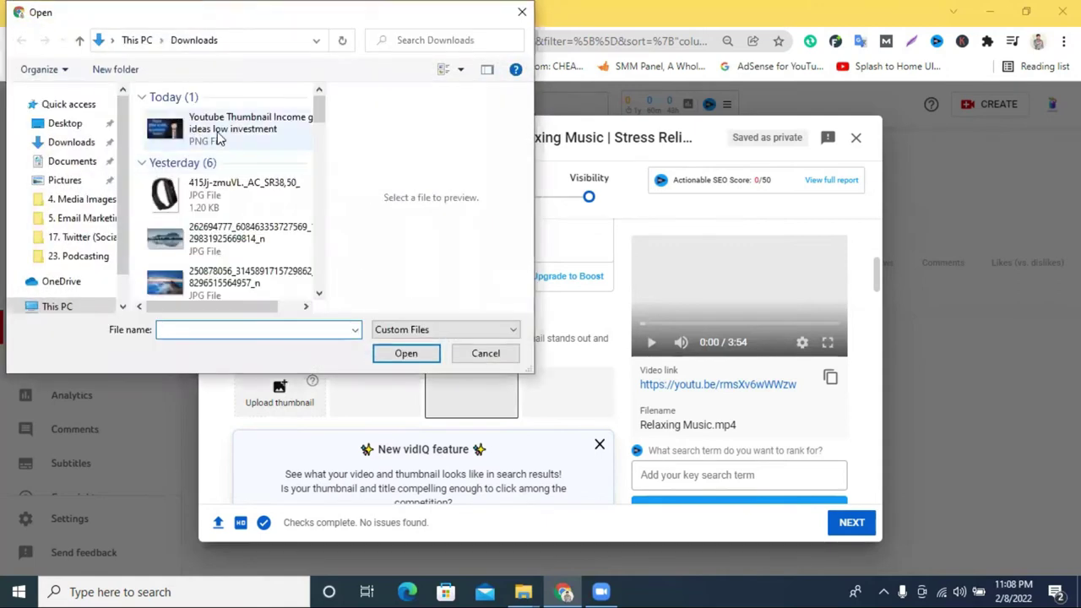
pyautogui.click(218, 136)
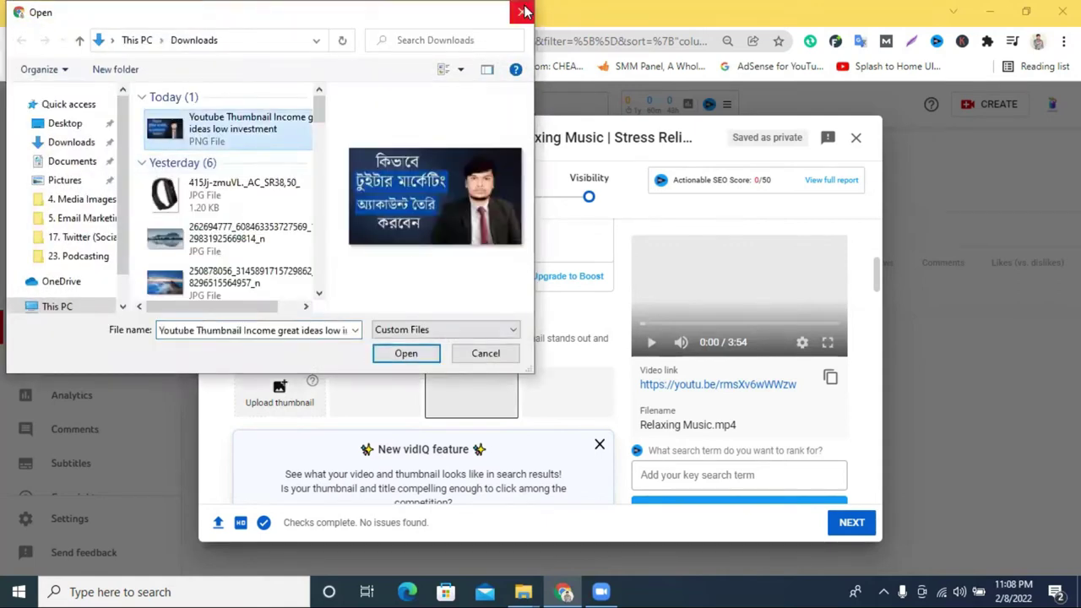
pyautogui.click(524, 11)
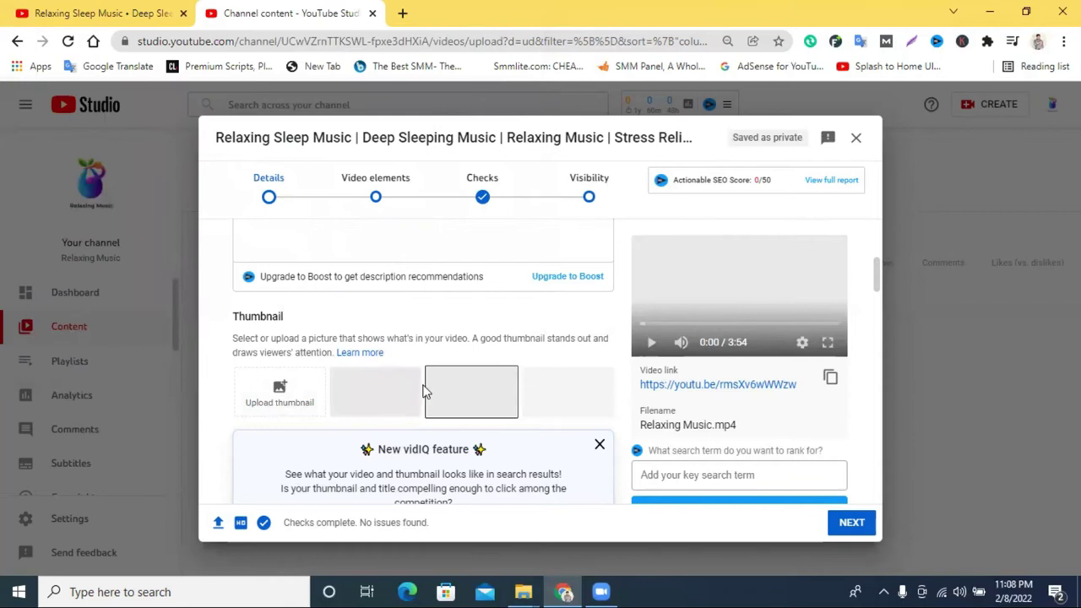
pyautogui.scroll(-2, 425, 391)
# Look over the Tags section, then select the whole title for copying
pyautogui.scroll(-3, 482, 386)
pyautogui.scroll(-6, 482, 380)
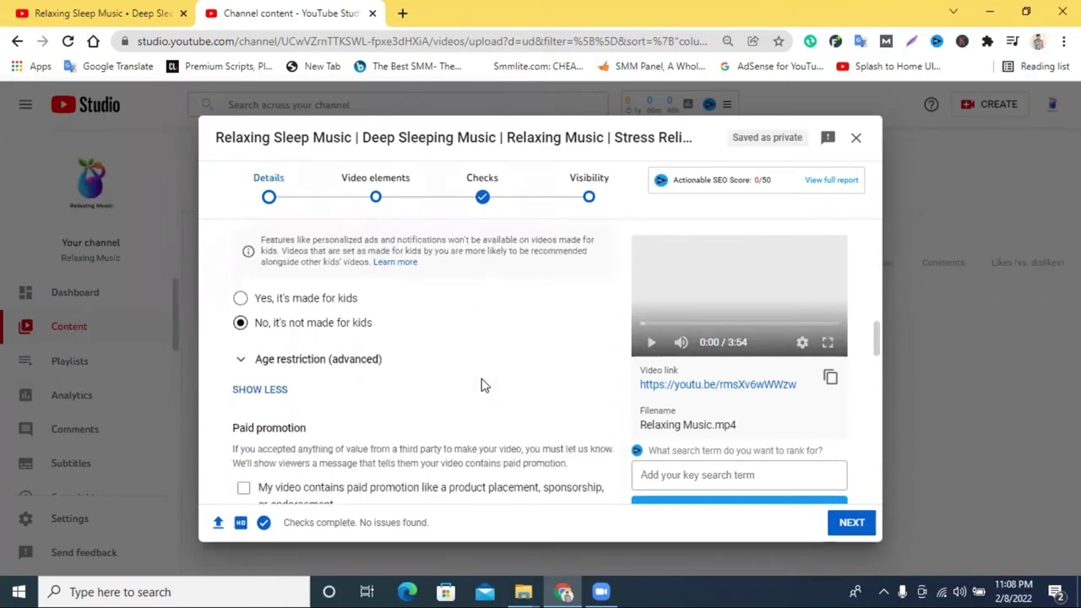
pyautogui.scroll(-1, 482, 384)
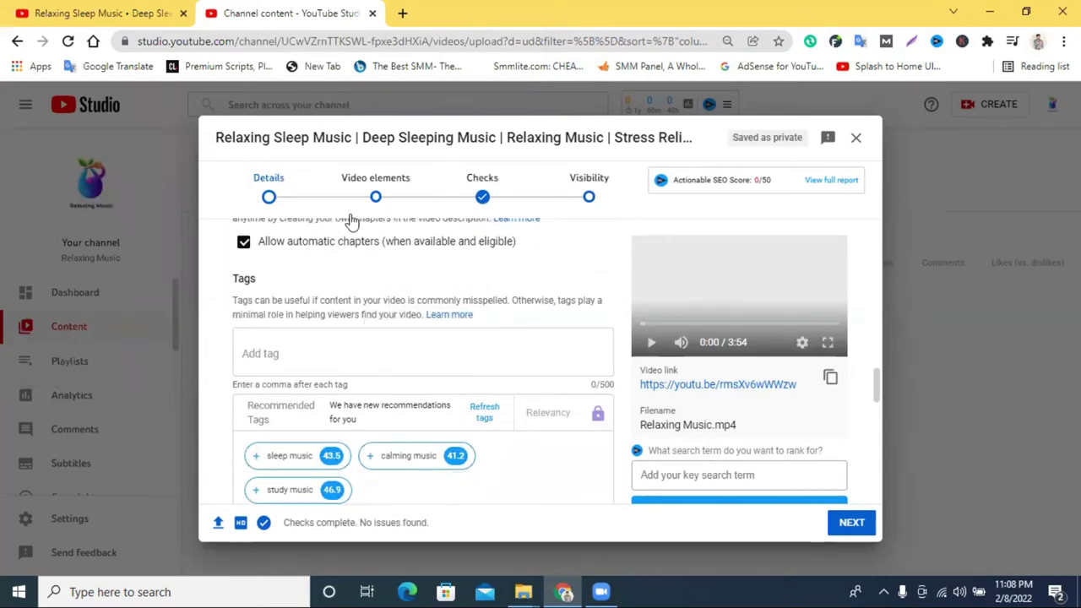
pyautogui.scroll(15, 386, 288)
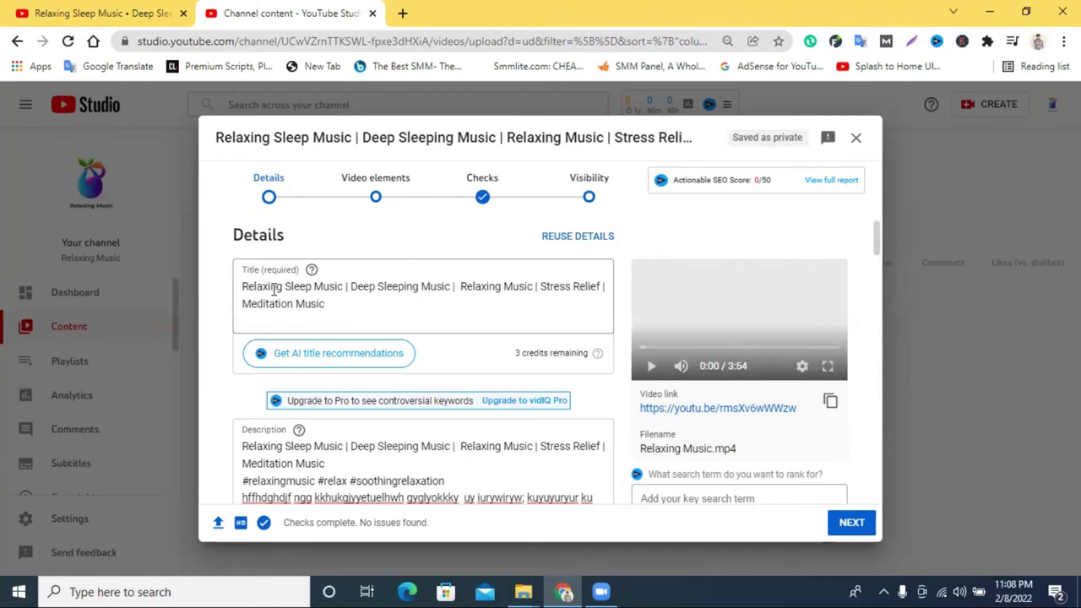
pyautogui.moveTo(244, 284); pyautogui.dragTo(388, 302)
pyautogui.press('super+c')
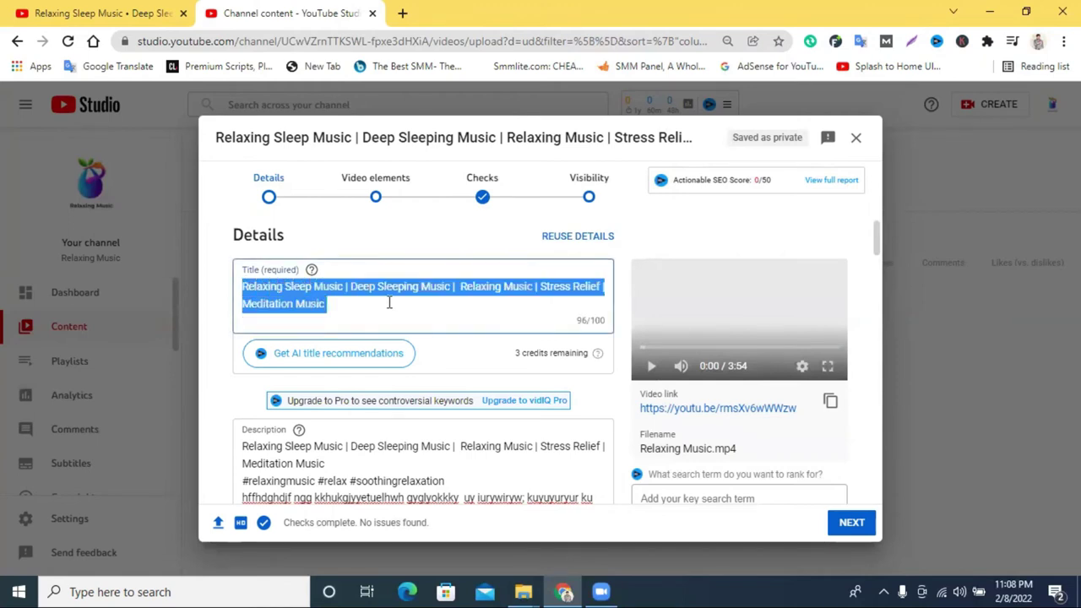
pyautogui.rightClick(379, 287)
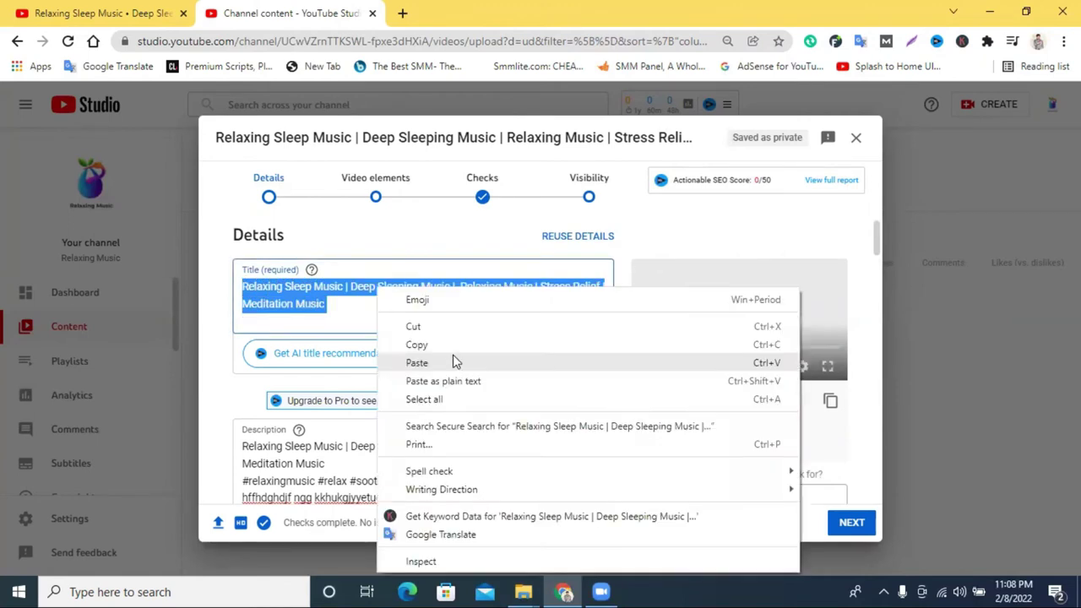
# Copy the video title, deselect it, and bring the empty Tags field into view
pyautogui.click(459, 345)
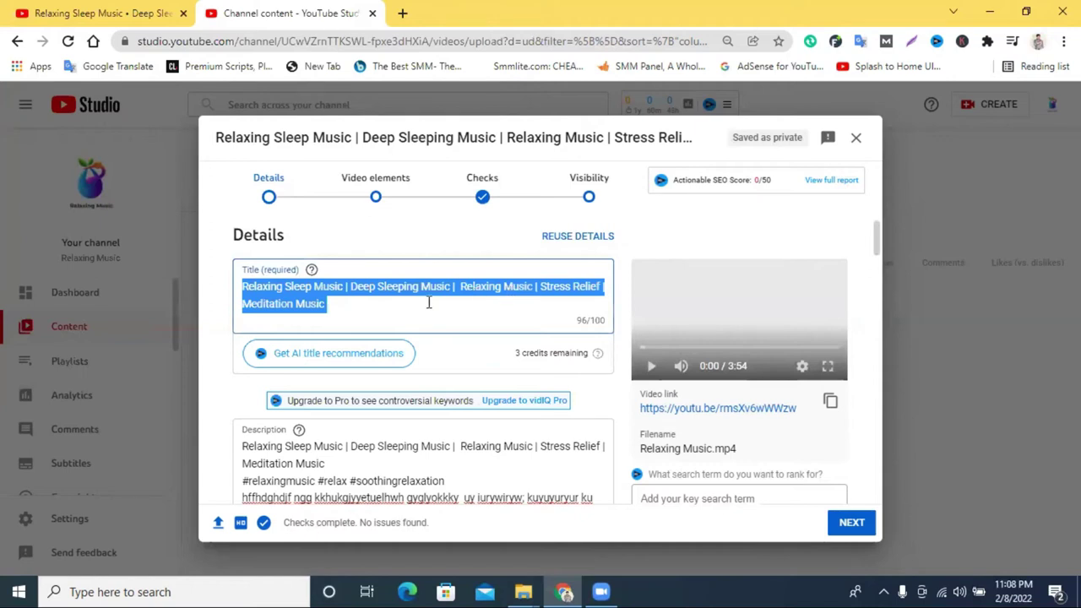
pyautogui.click(505, 287)
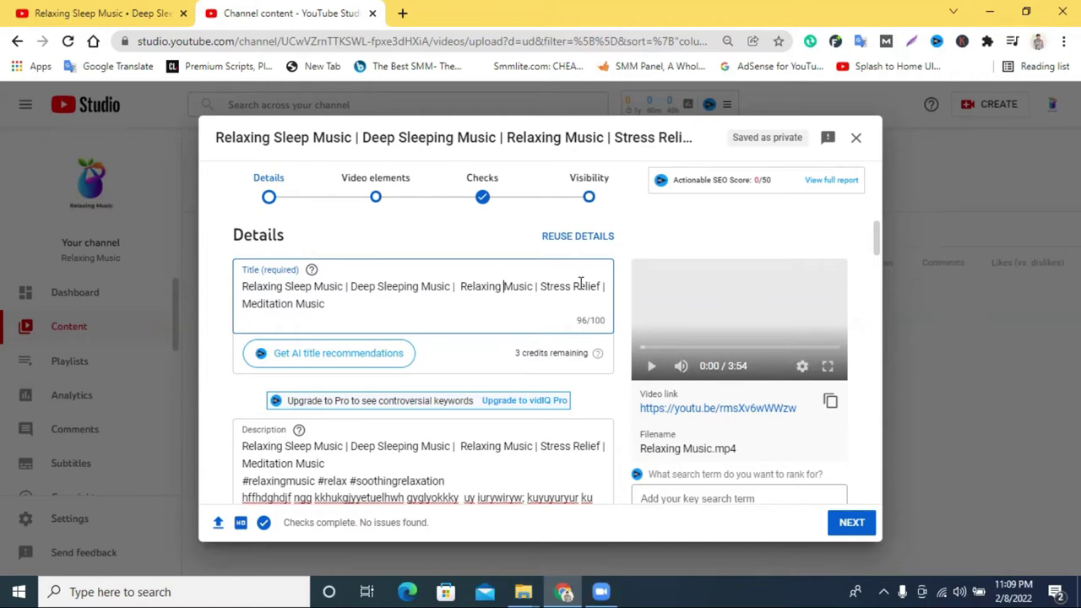
pyautogui.scroll(-12, 379, 321)
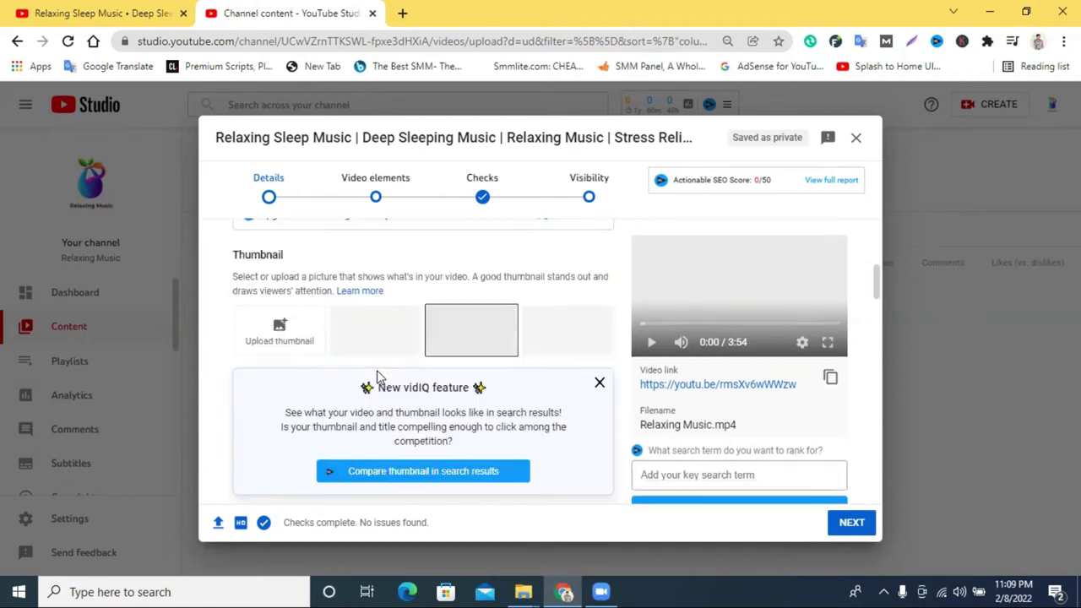
pyautogui.scroll(3, 385, 380)
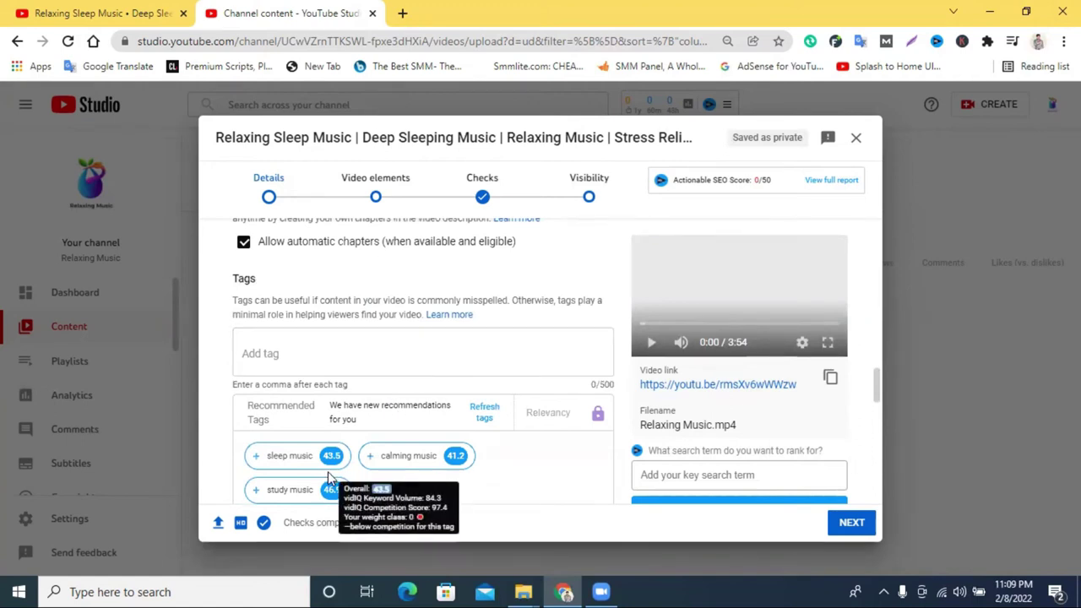
# Open Google Translate in a new tab and paste the video title into it
pyautogui.click(403, 13)
pyautogui.click(117, 67)
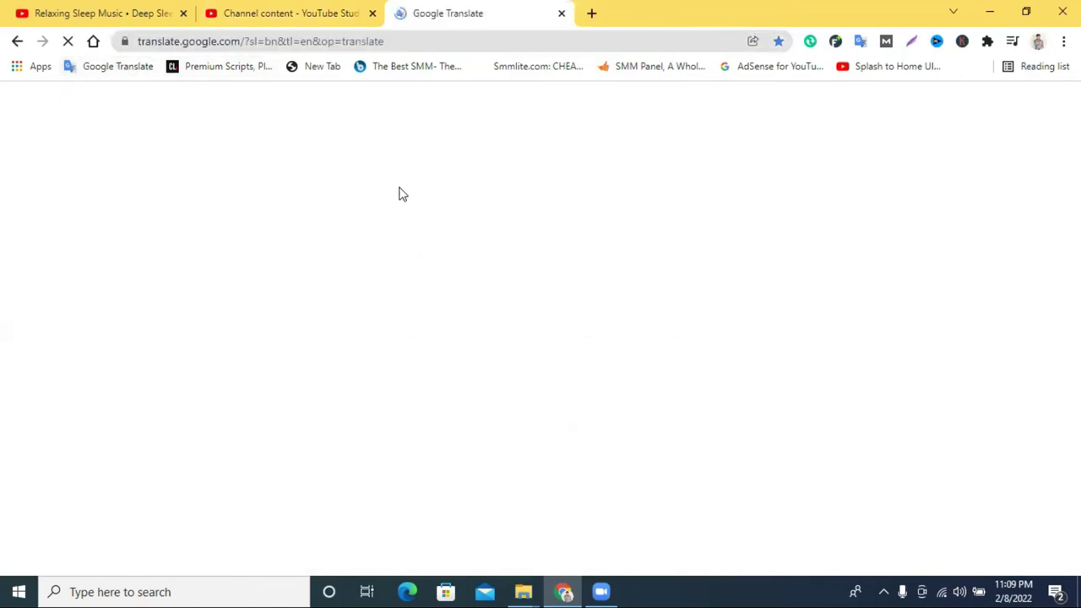
pyautogui.rightClick(328, 277)
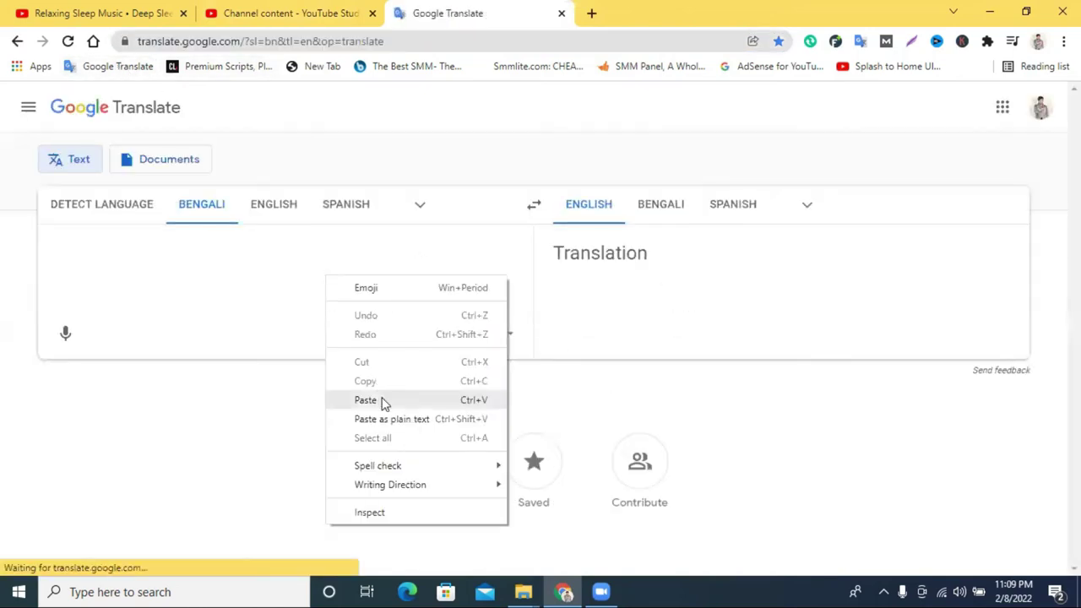
pyautogui.click(380, 402)
# Copy 'Relaxing Sleep Music' from Translate into the Studio tag box, then select 'Deep Sleeping Music'
pyautogui.moveTo(125, 254); pyautogui.dragTo(243, 258)
pyautogui.rightClick(236, 258)
pyautogui.click(335, 309)
pyautogui.click(261, 12)
pyautogui.click(338, 354)
pyautogui.hotkey('ctrl', 'v')
pyautogui.click(456, 13)
pyautogui.moveTo(268, 251); pyautogui.dragTo(437, 256)
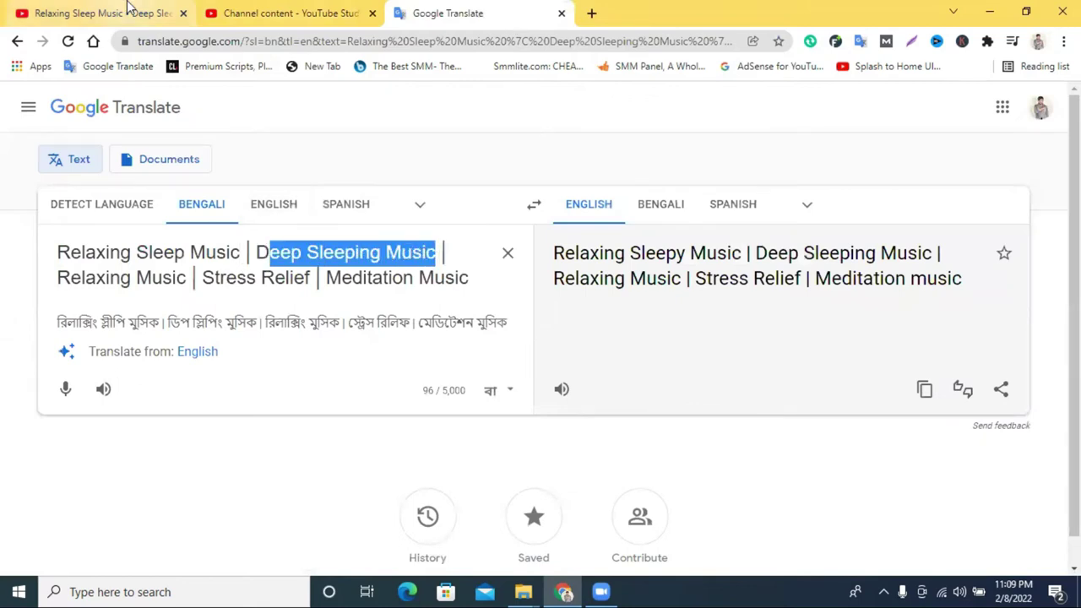
pyautogui.click(127, 10)
pyautogui.click(291, 10)
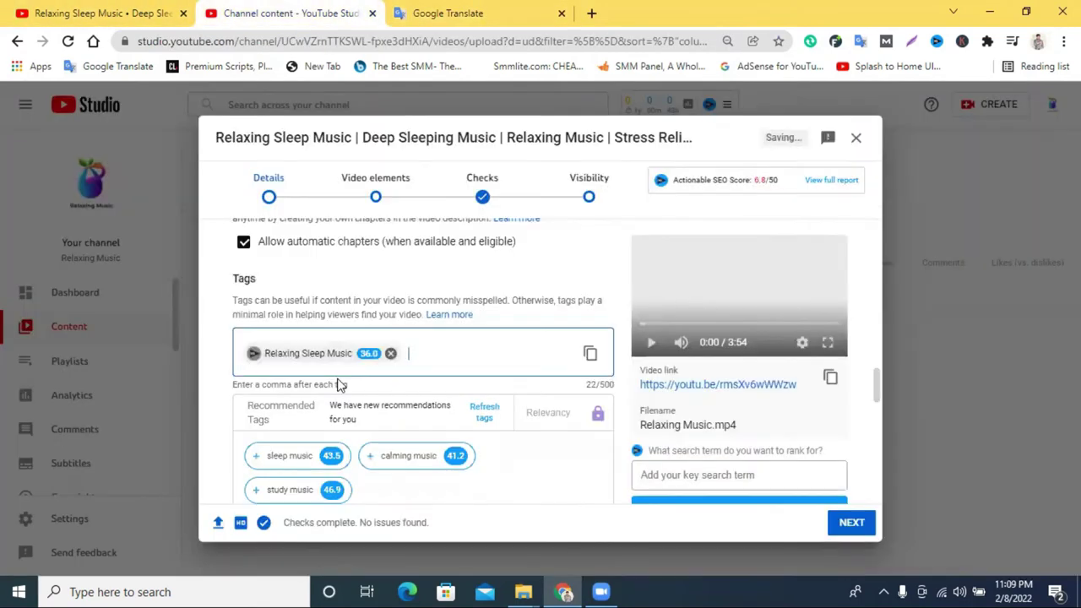
# Open keyword research from the sleep music suggestion and copy 'Deep Sleeping Music' from Google Translate
pyautogui.scroll(-1, 411, 418)
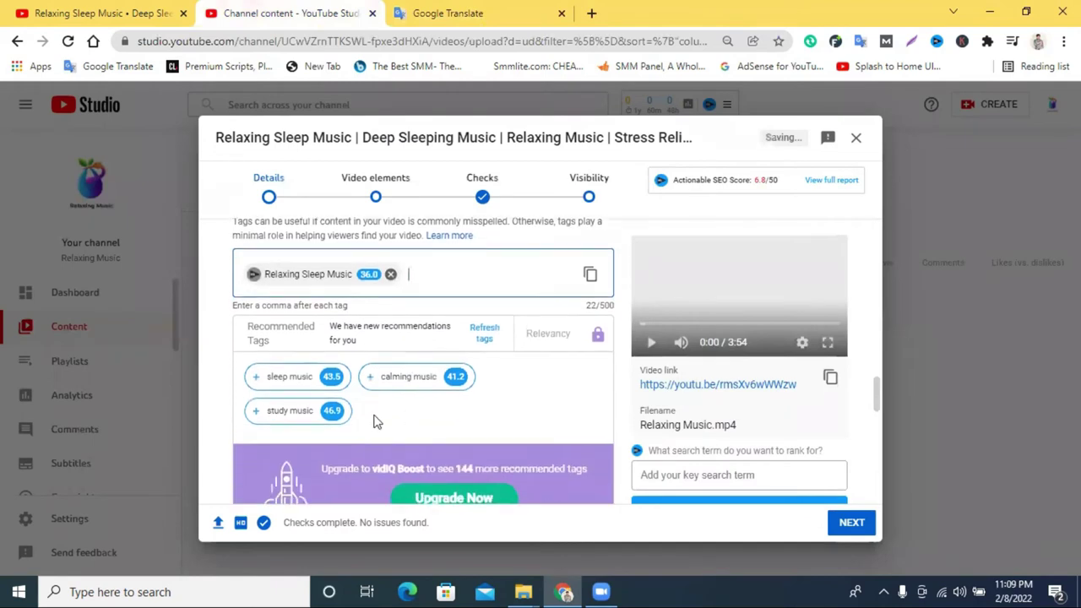
pyautogui.click(284, 377)
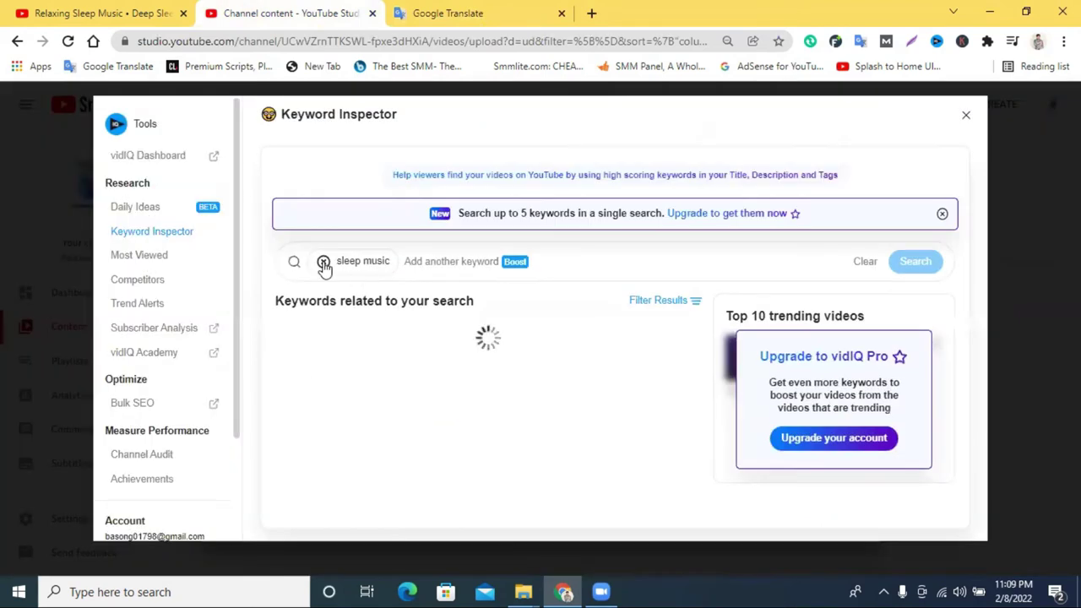
pyautogui.click(324, 261)
pyautogui.hotkey('ctrl', 'v')
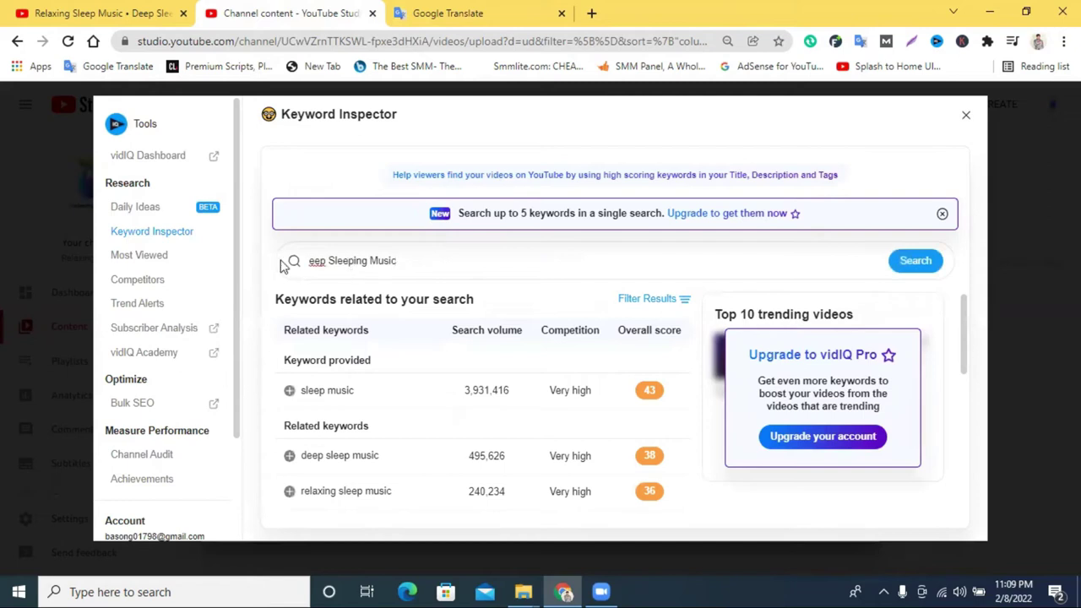
pyautogui.click(416, 17)
pyautogui.moveTo(257, 252); pyautogui.dragTo(437, 255)
pyautogui.rightClick(436, 255)
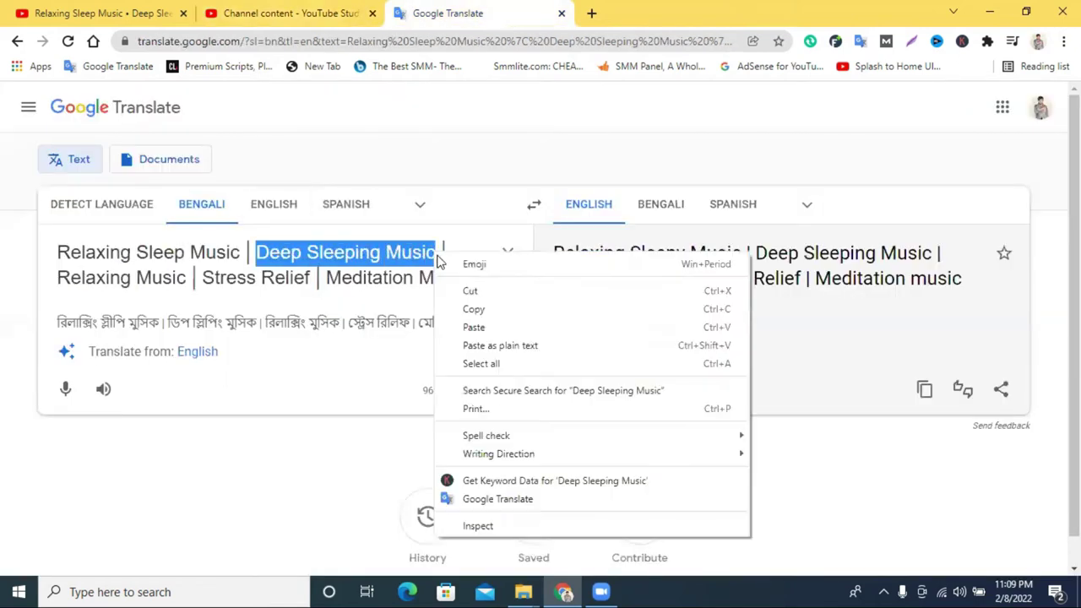
pyautogui.click(474, 309)
# Search 'Deep Sleeping Music' in keyword research and add deep sleeping music as a tag
pyautogui.click(304, 12)
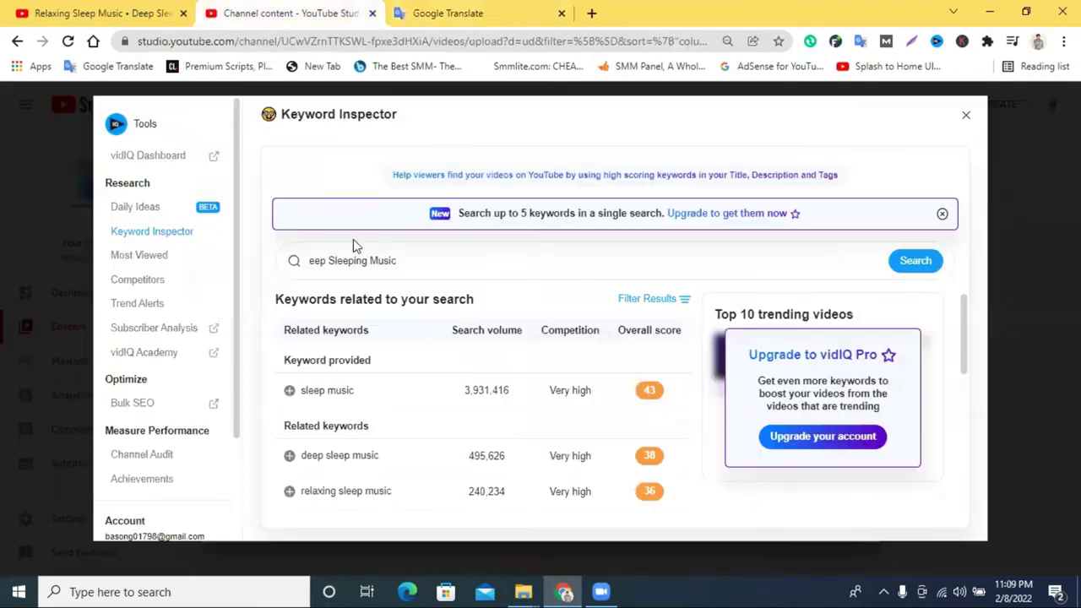
pyautogui.tripleClick(370, 260)
pyautogui.hotkey('ctrl', 'v')
pyautogui.press('Return')
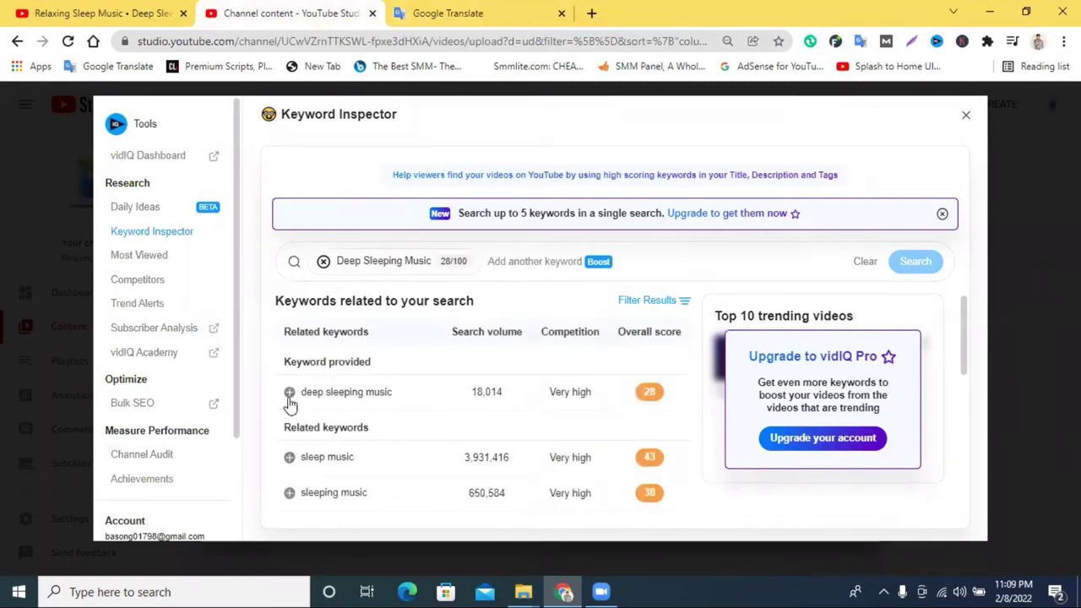
pyautogui.click(291, 393)
pyautogui.click(967, 116)
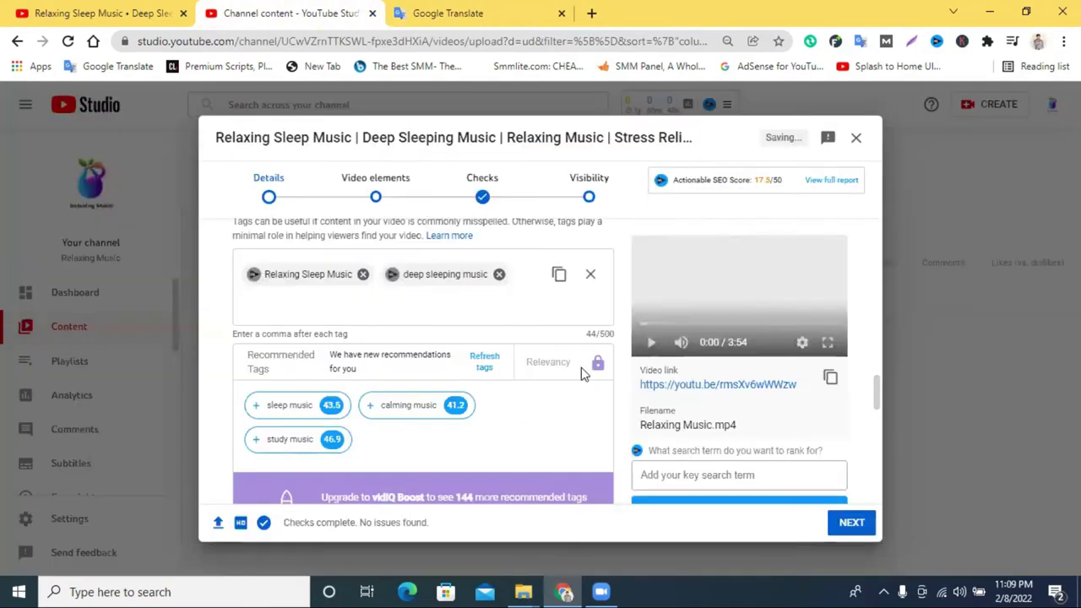
# Lowercase the first tag to 'Relaxing sleep music' and select 'Relaxing Music' in Google Translate
pyautogui.click(311, 273)
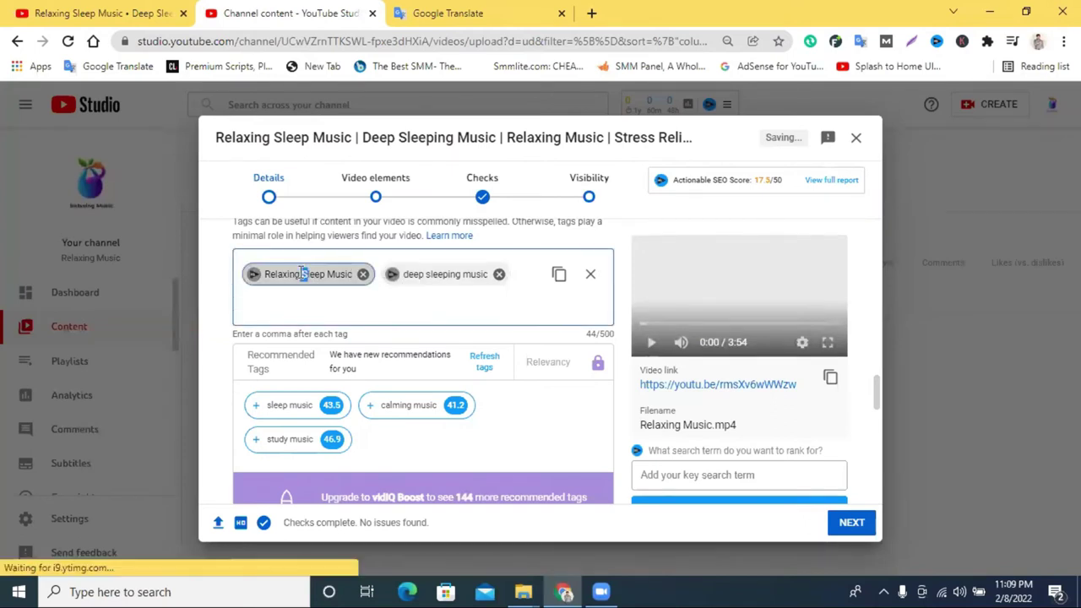
pyautogui.write('s')
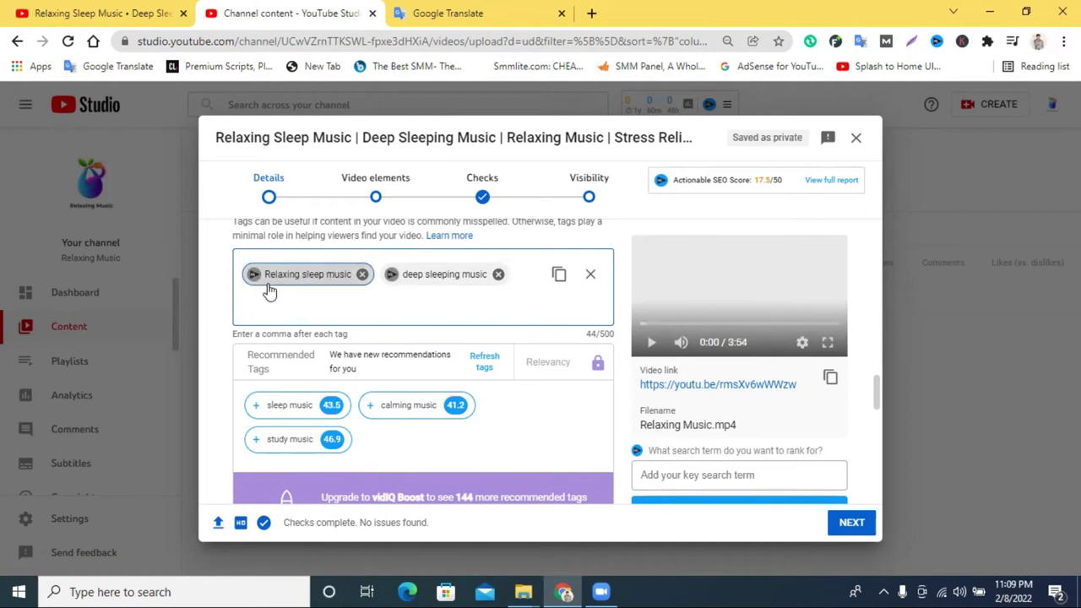
pyautogui.click(469, 10)
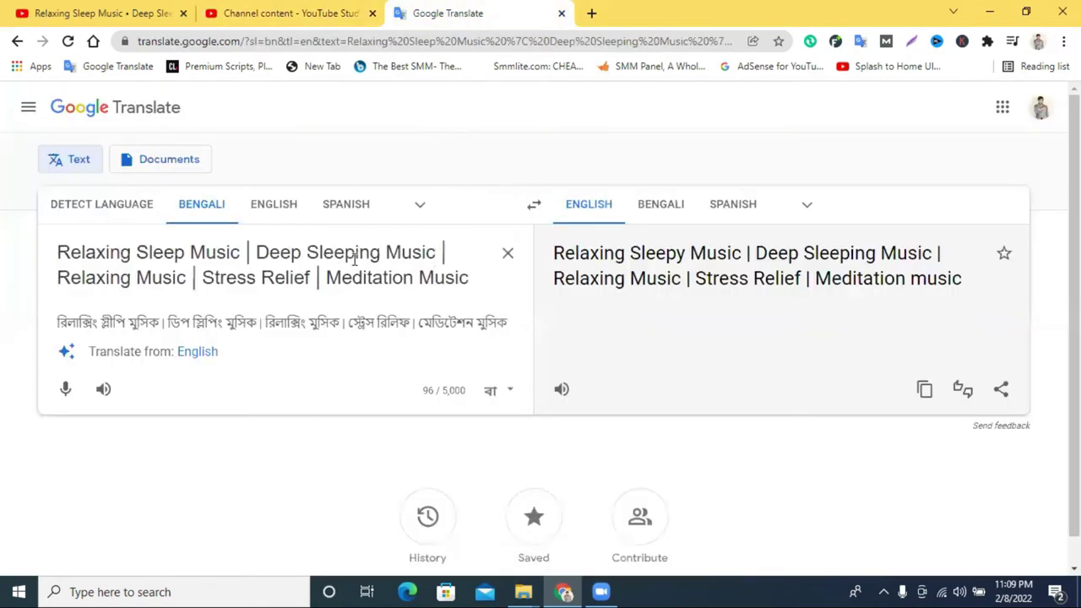
pyautogui.moveTo(58, 282); pyautogui.dragTo(178, 285)
pyautogui.rightClick(177, 284)
# Add two 'Relaxing music' tags, lowercasing 'Music' in each
pyautogui.click(251, 340)
pyautogui.click(260, 21)
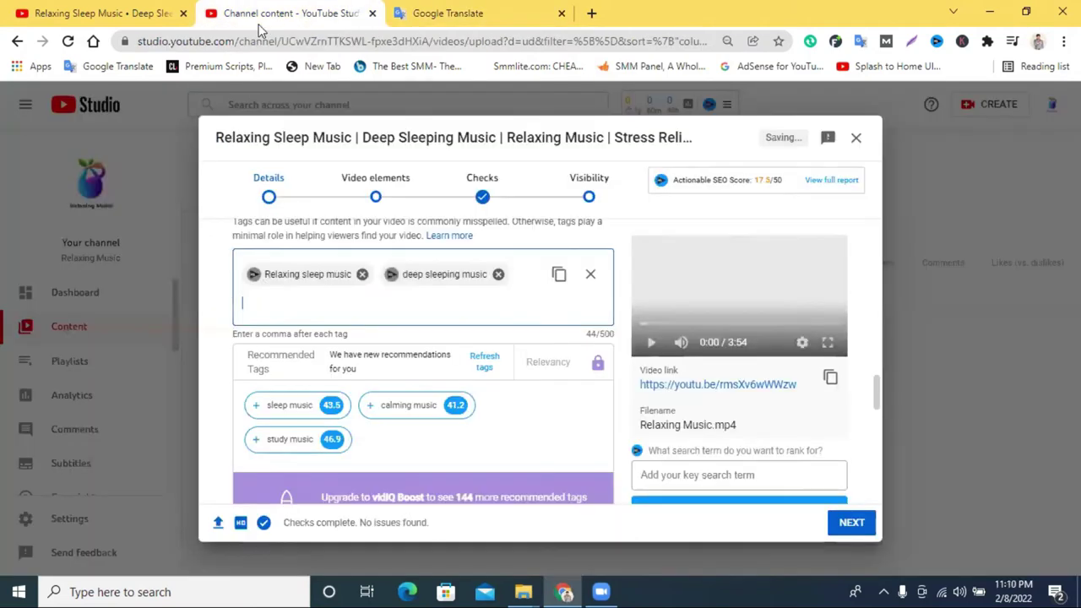
pyautogui.hotkey('ctrl', 'v')
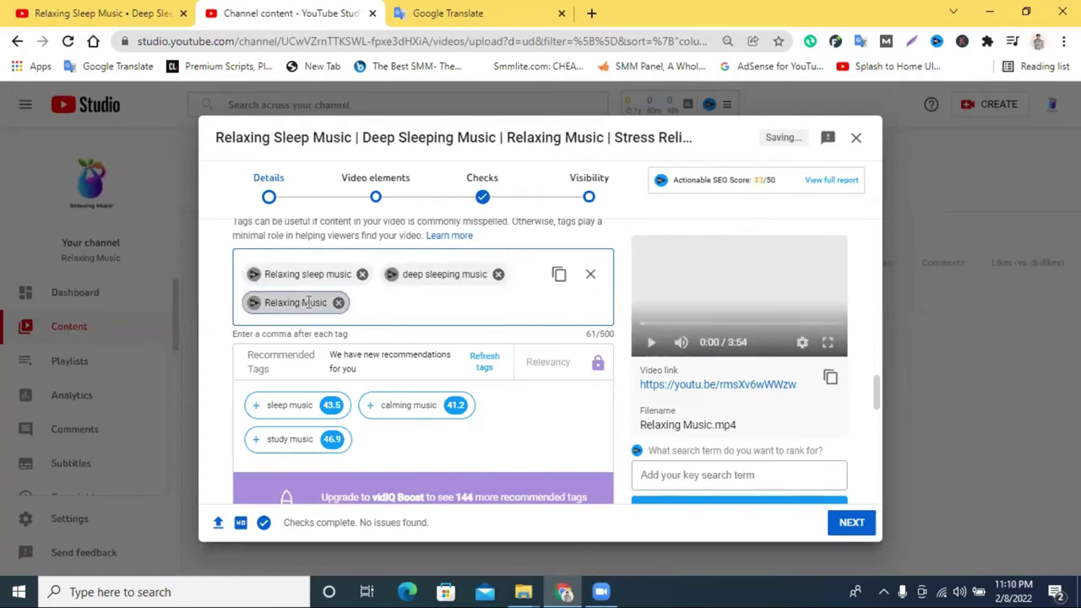
pyautogui.click(305, 302)
pyautogui.press('BackSpace')
pyautogui.write('m')
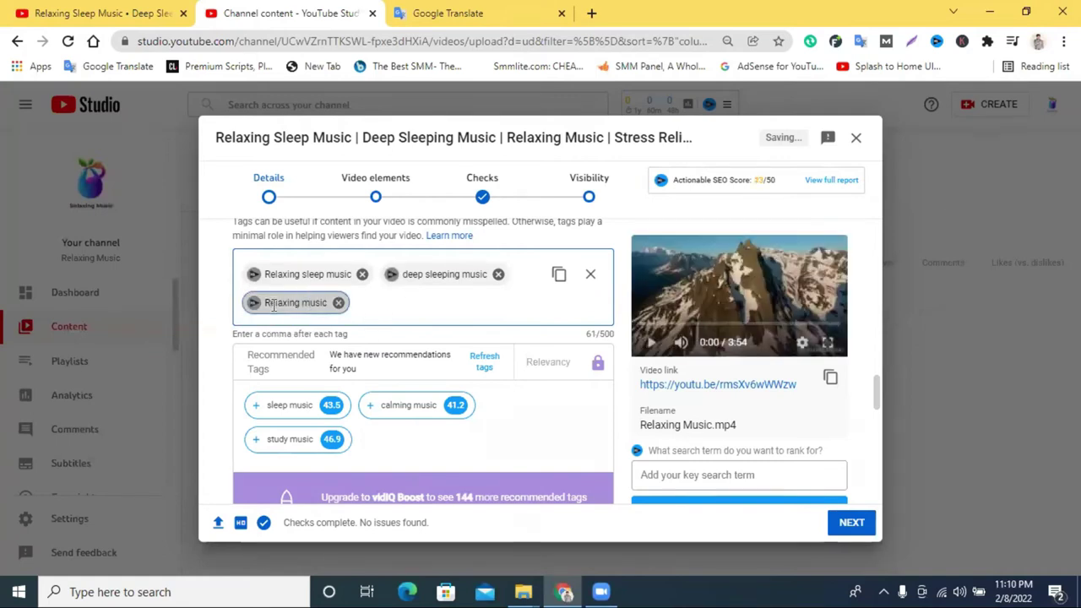
pyautogui.click(406, 307)
pyautogui.hotkey('ctrl', 'v')
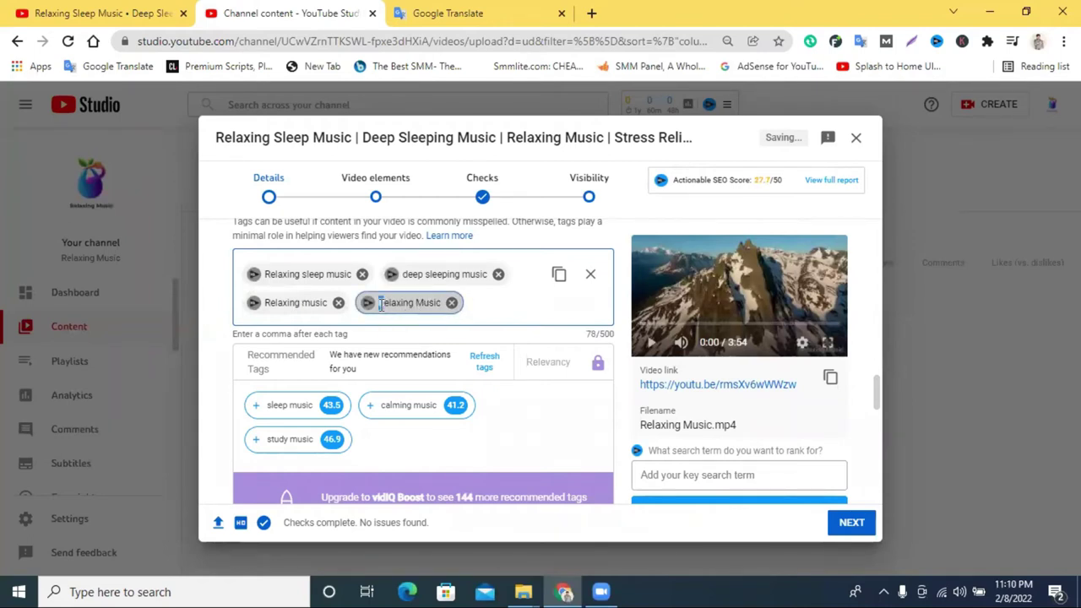
pyautogui.press('Delete')
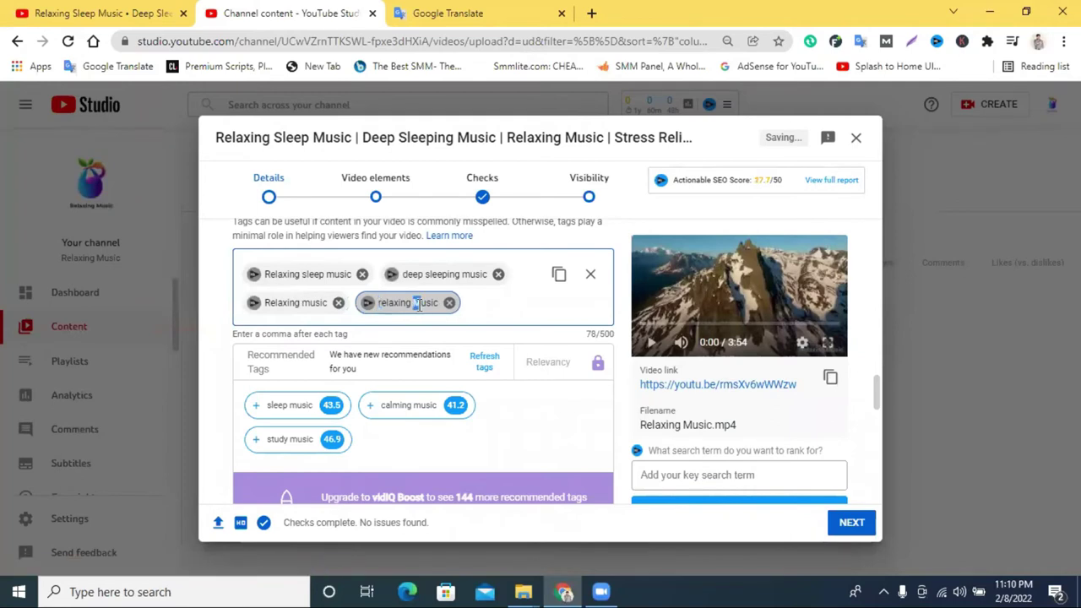
pyautogui.write('m')
# Copy 'Stress Relief' from Google Translate into the tags, then remove the mistaken 'tress Relief' tag
pyautogui.click(454, 6)
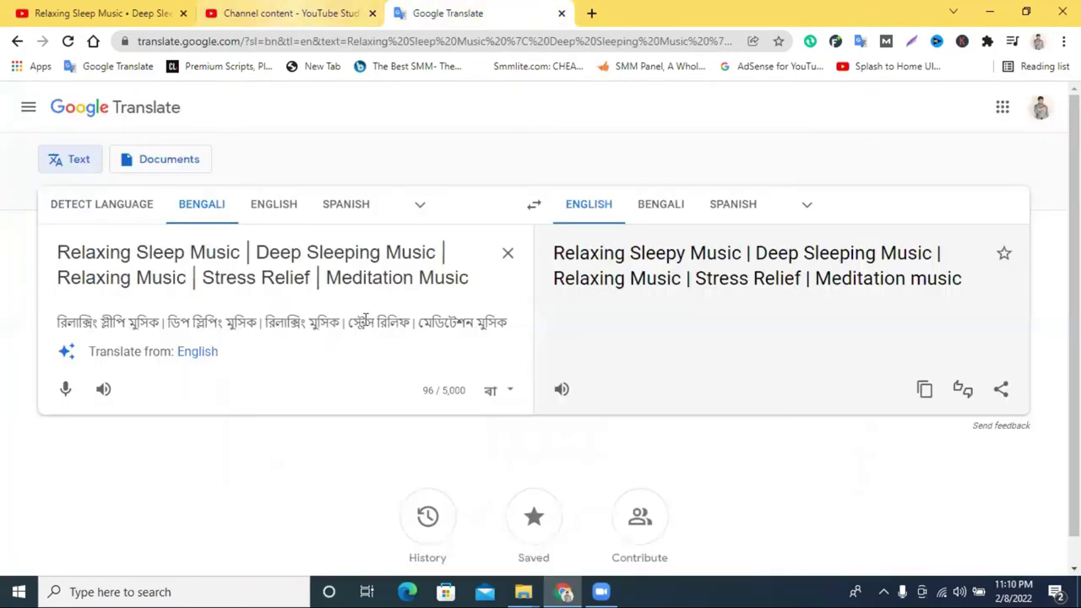
pyautogui.moveTo(214, 277); pyautogui.dragTo(317, 282)
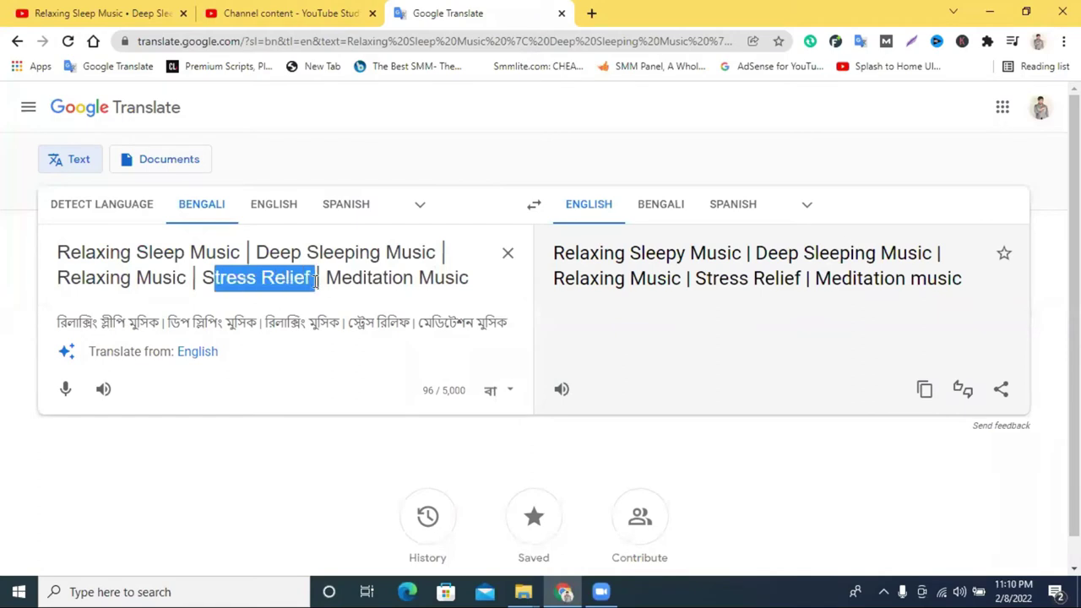
pyautogui.rightClick(310, 279)
pyautogui.click(354, 332)
pyautogui.click(292, 13)
pyautogui.click(462, 351)
pyautogui.hotkey('ctrl', 'v')
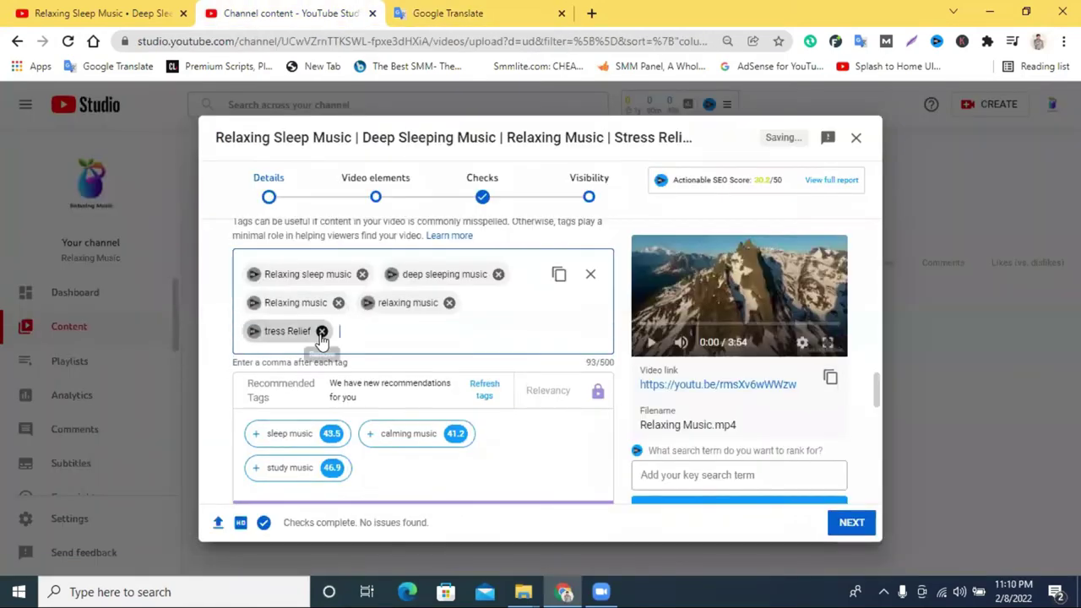
pyautogui.click(321, 331)
# Search 'stress Relief' in keyword research and add stress relief as a tag
pyautogui.click(291, 414)
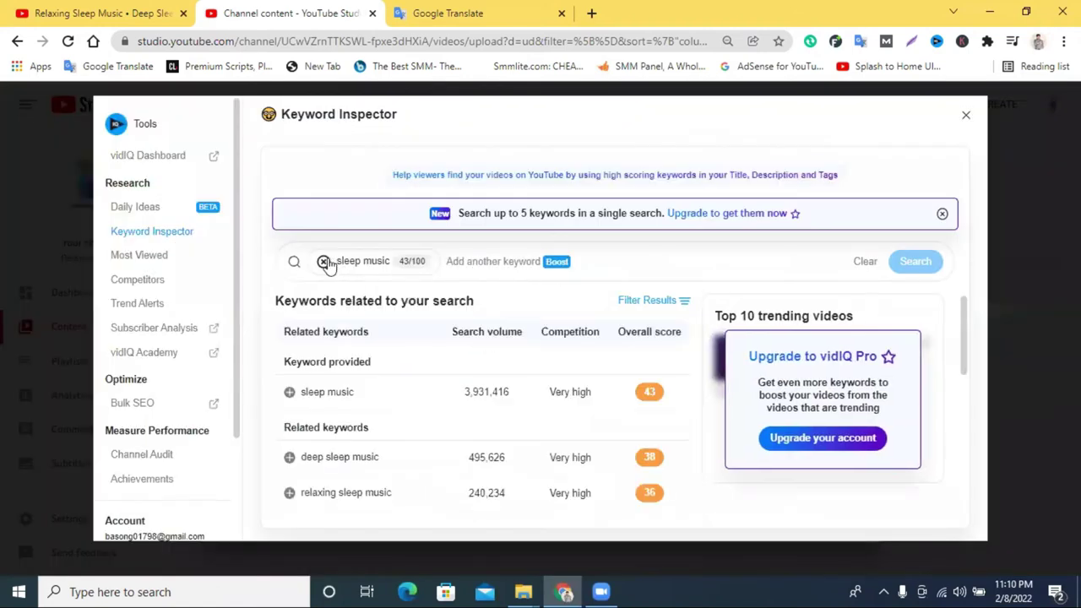
pyautogui.click(323, 261)
pyautogui.hotkey('ctrl', 'v')
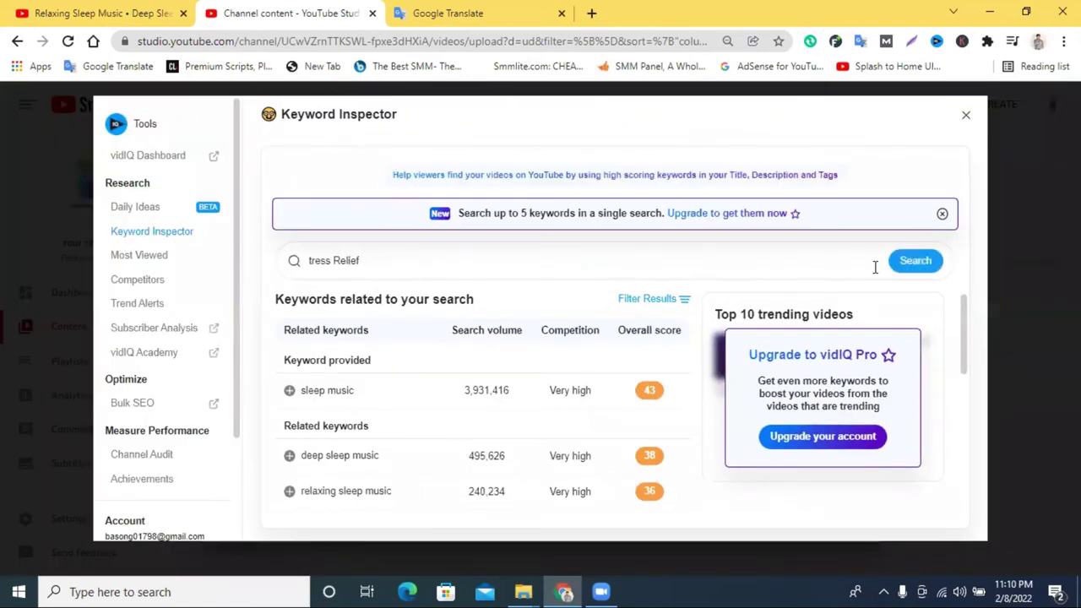
pyautogui.click(447, 13)
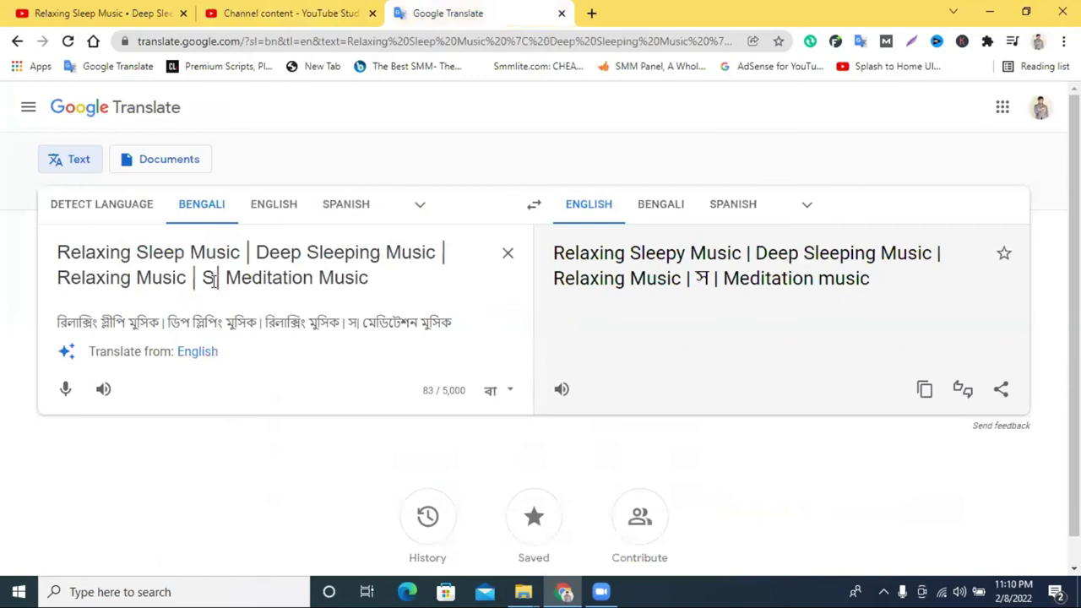
pyautogui.click(331, 13)
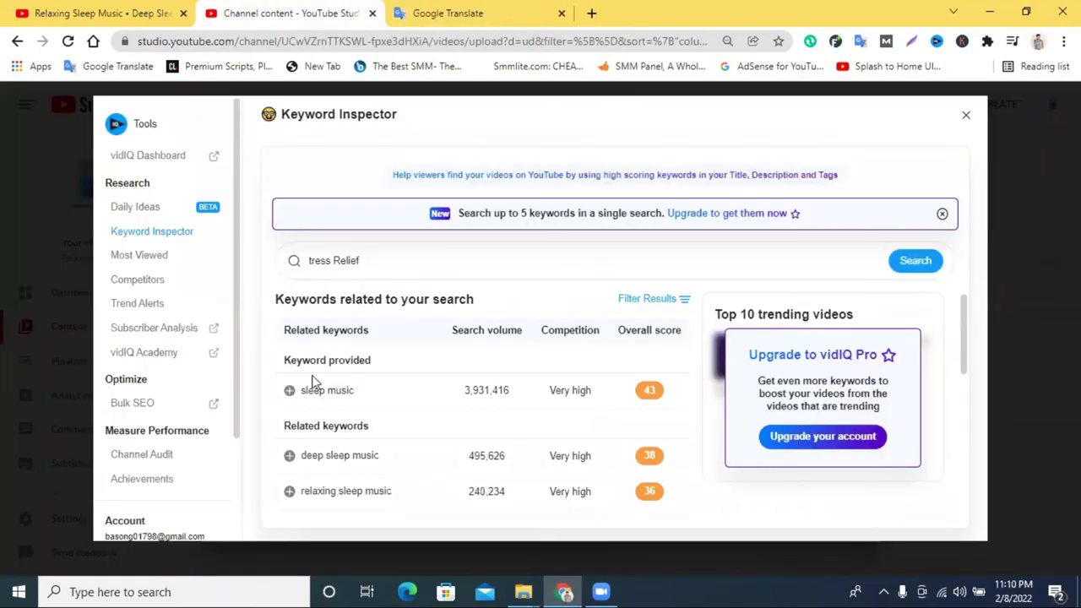
pyautogui.click(309, 260)
pyautogui.write('s')
pyautogui.click(907, 265)
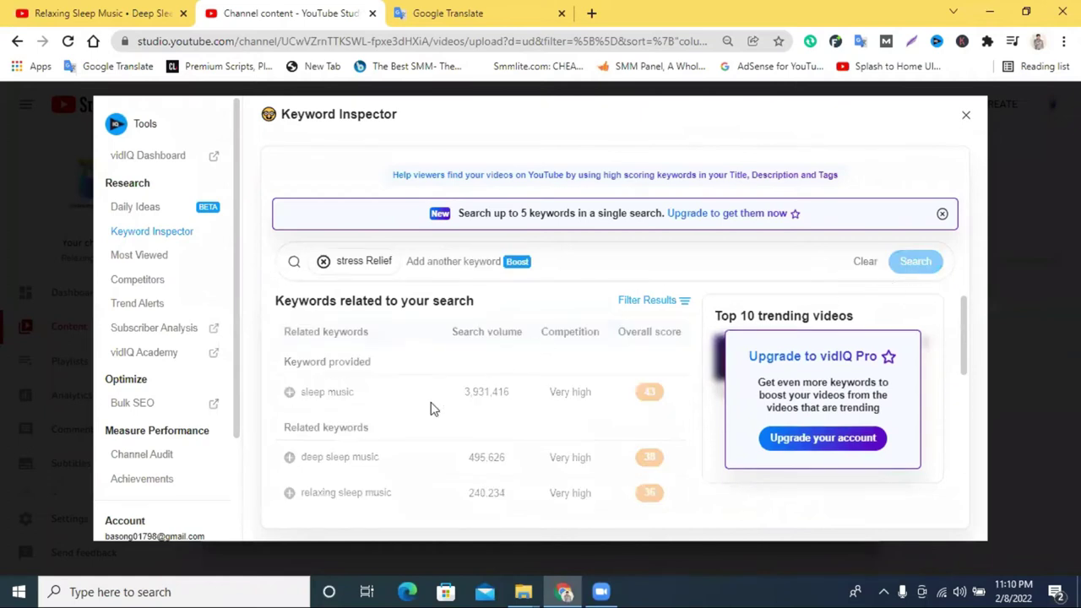
pyautogui.click(289, 392)
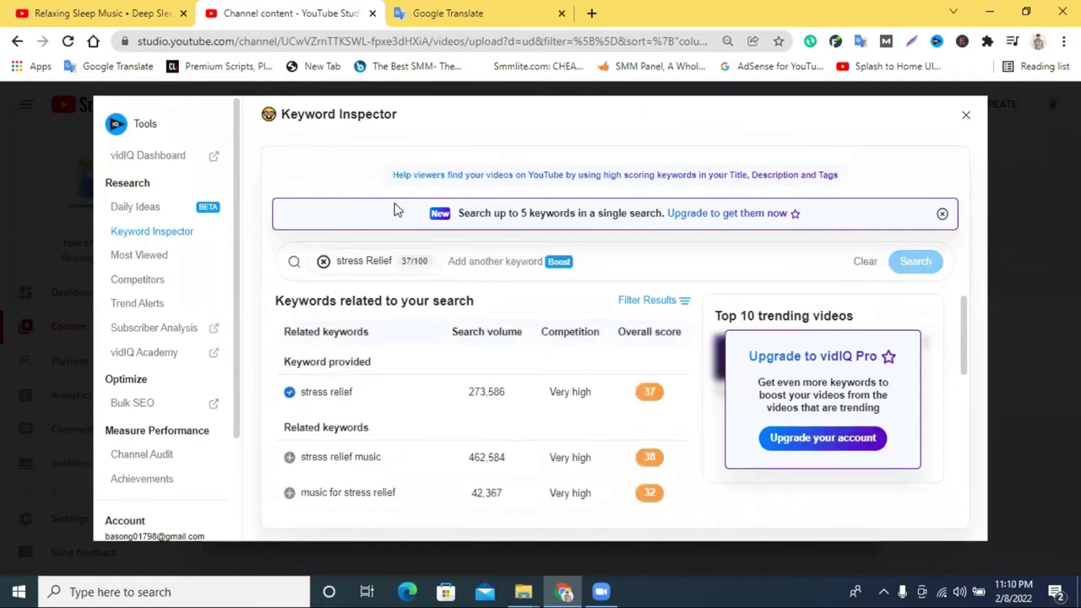
# Copy 'Meditation Music' from Google Translate, search it in keyword research, and add it as a tag
pyautogui.click(448, 13)
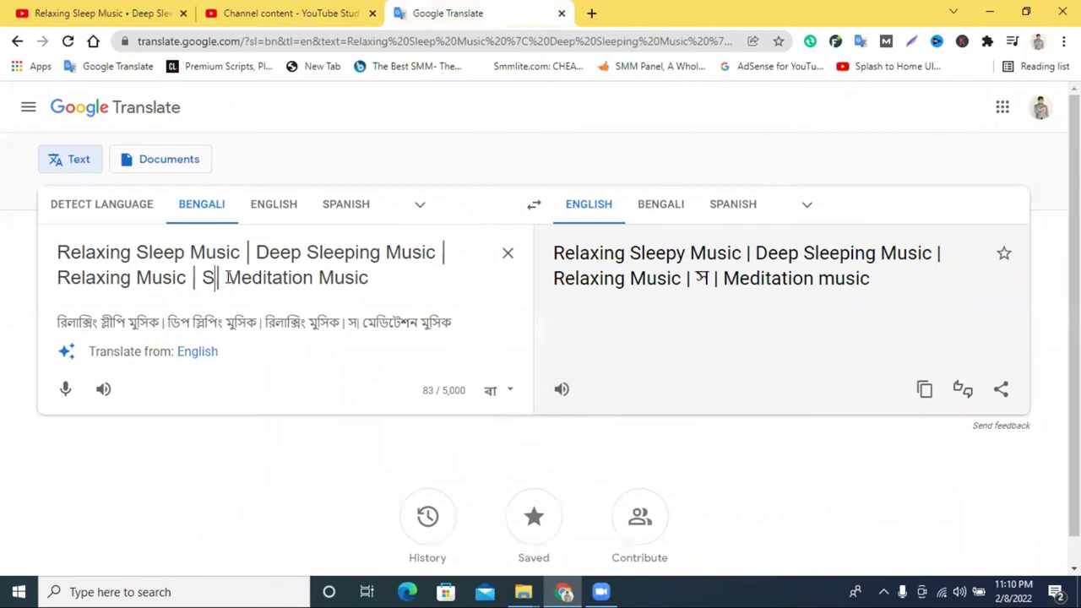
pyautogui.moveTo(226, 278); pyautogui.dragTo(370, 283)
pyautogui.rightClick(363, 283)
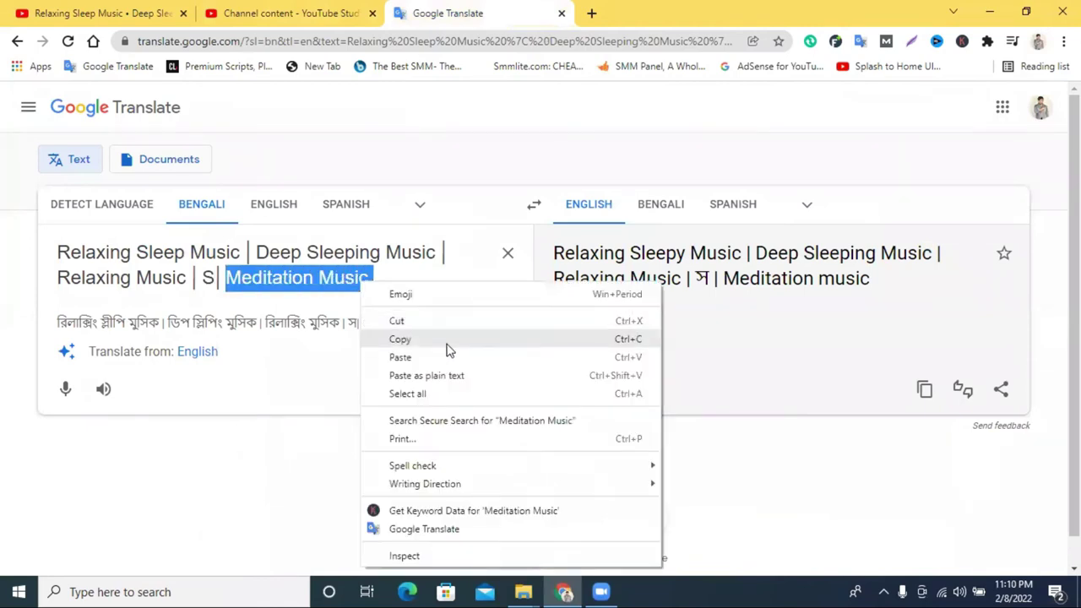
pyautogui.click(449, 348)
pyautogui.click(309, 8)
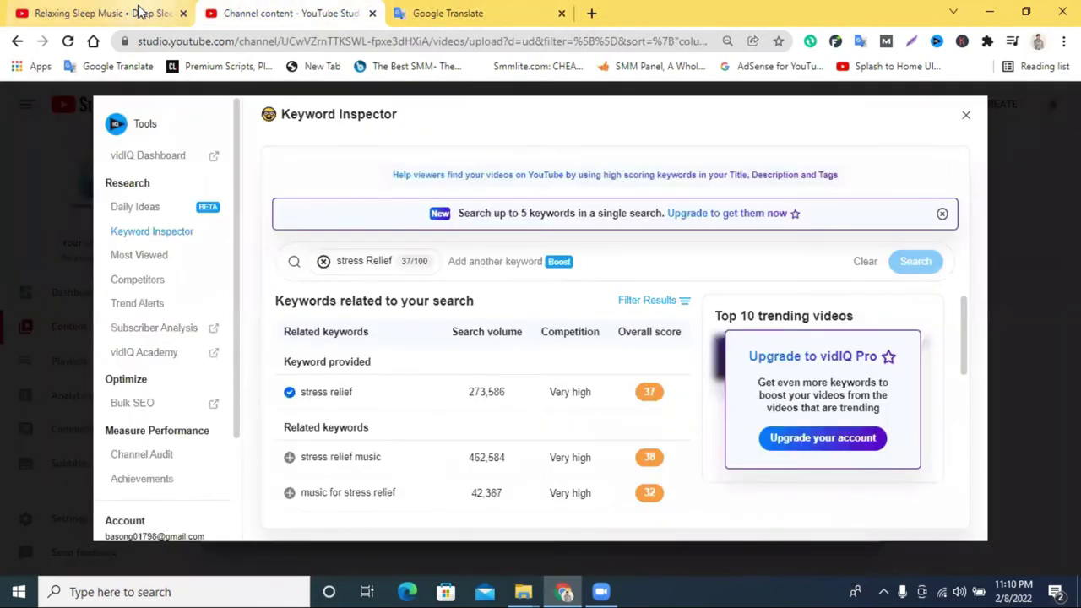
pyautogui.click(138, 12)
pyautogui.click(309, 12)
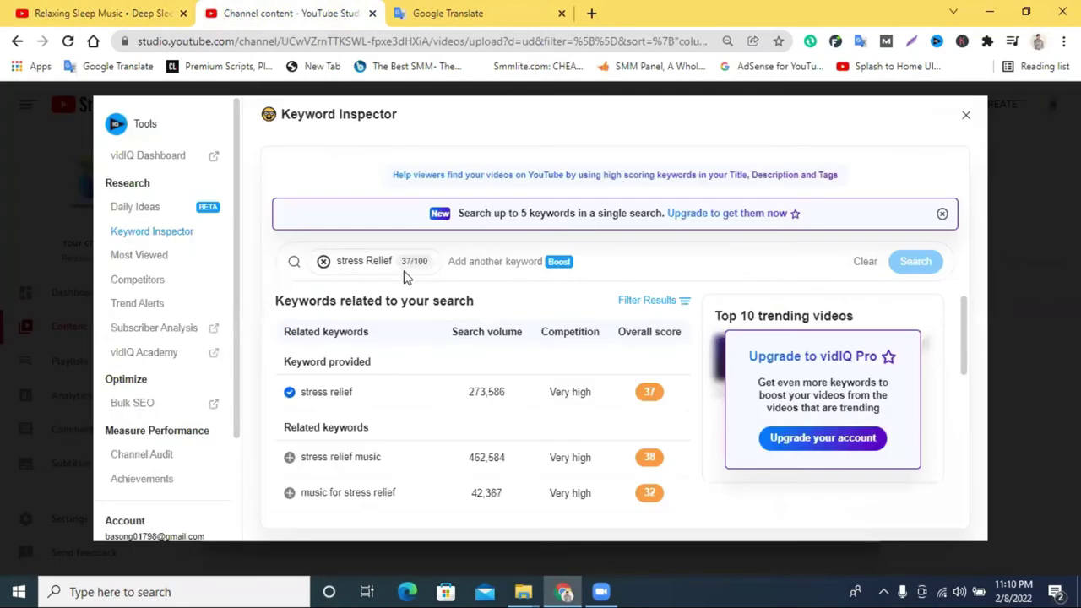
pyautogui.click(323, 261)
pyautogui.hotkey('ctrl', 'v')
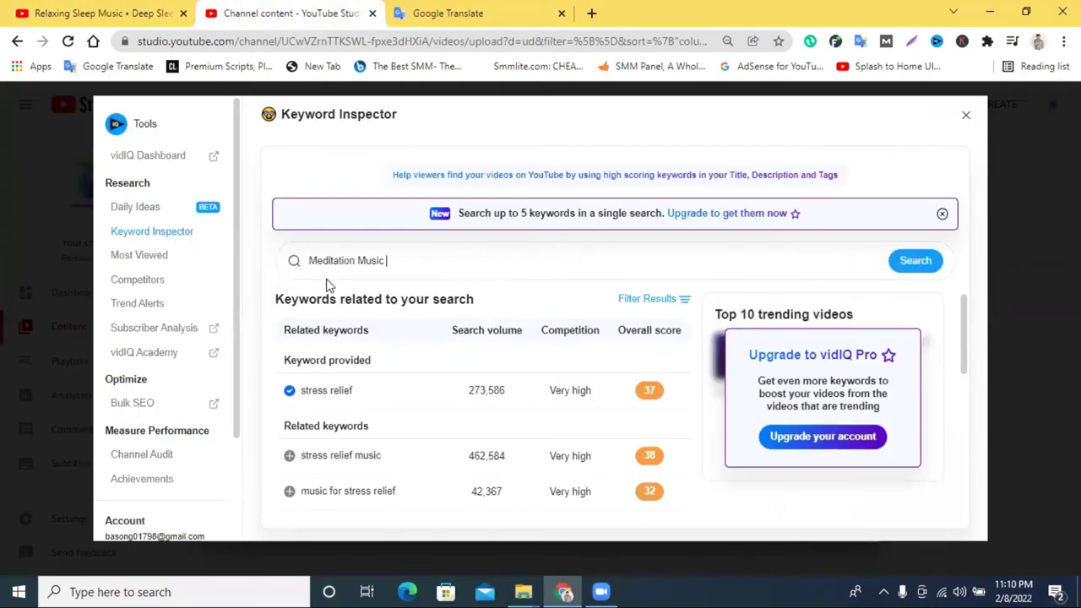
pyautogui.press('Return')
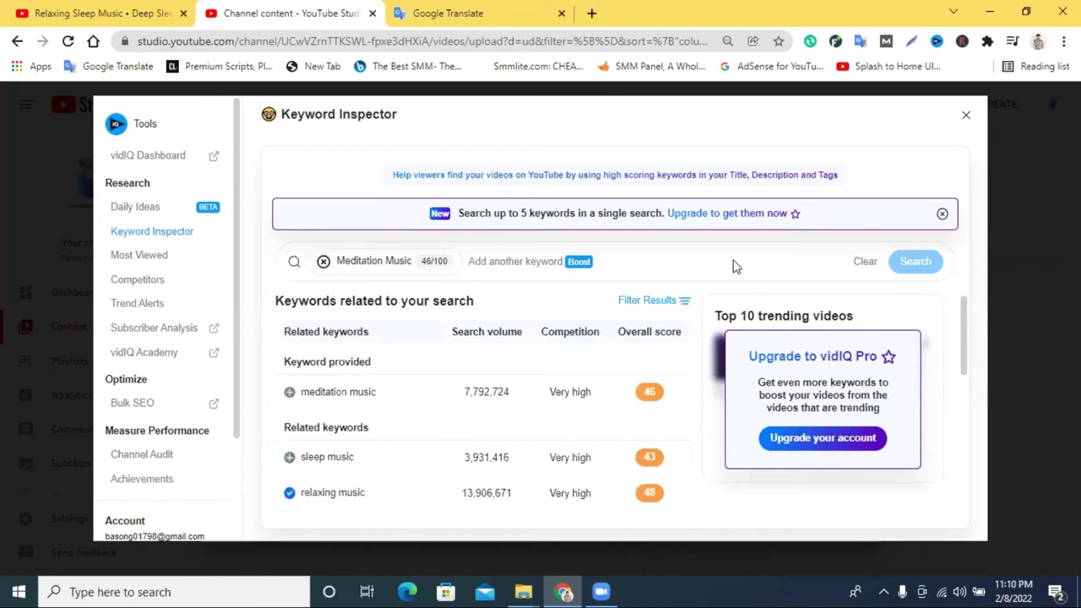
pyautogui.click(289, 394)
pyautogui.click(965, 116)
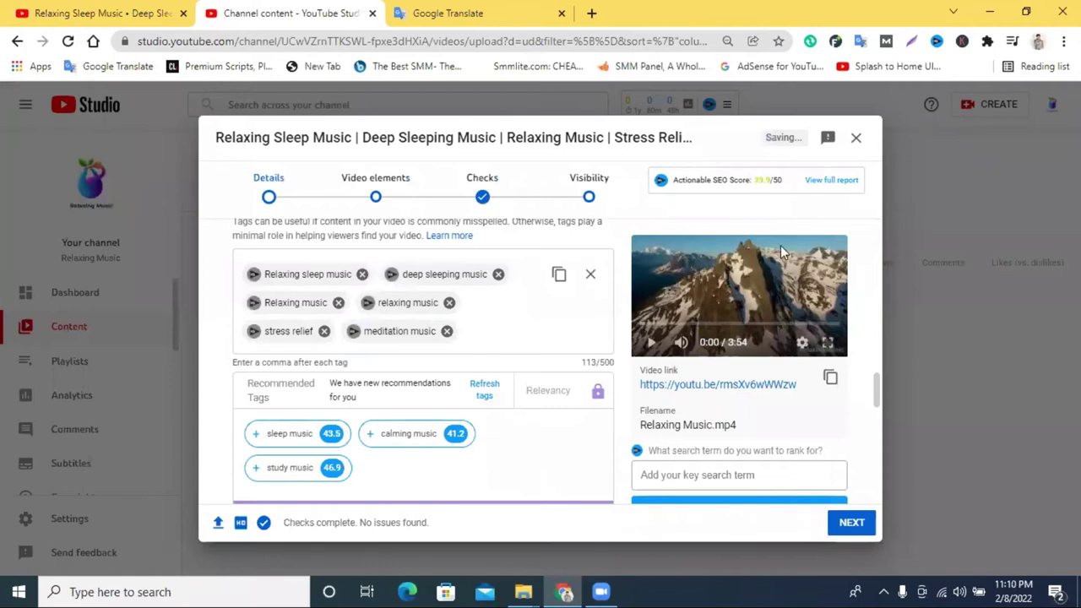
pyautogui.moveTo(764, 179); pyautogui.dragTo(756, 180)
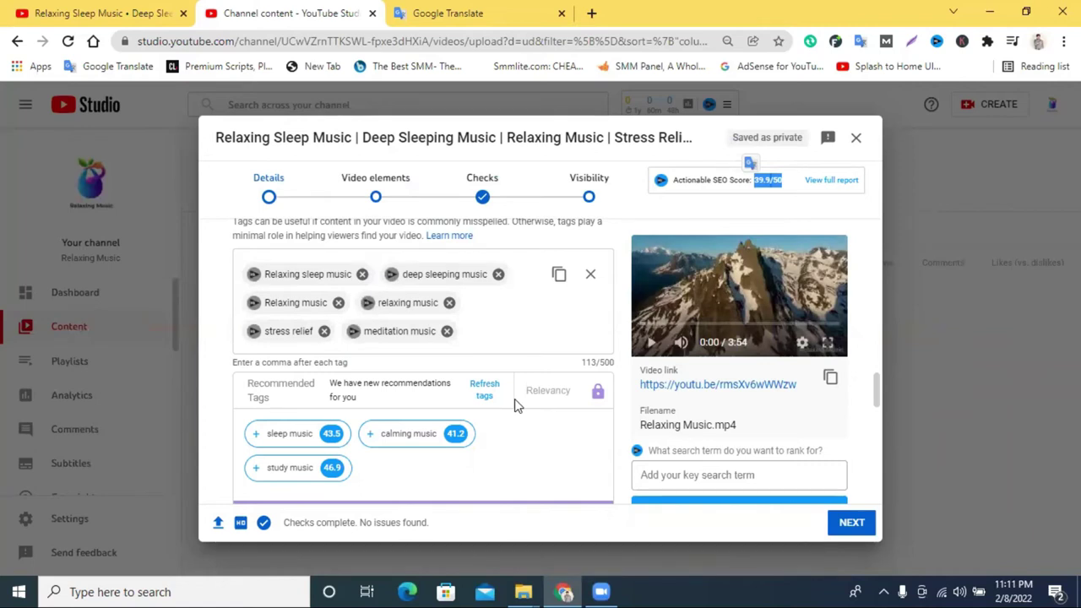
pyautogui.scroll(-2, 506, 407)
pyautogui.moveTo(286, 277)
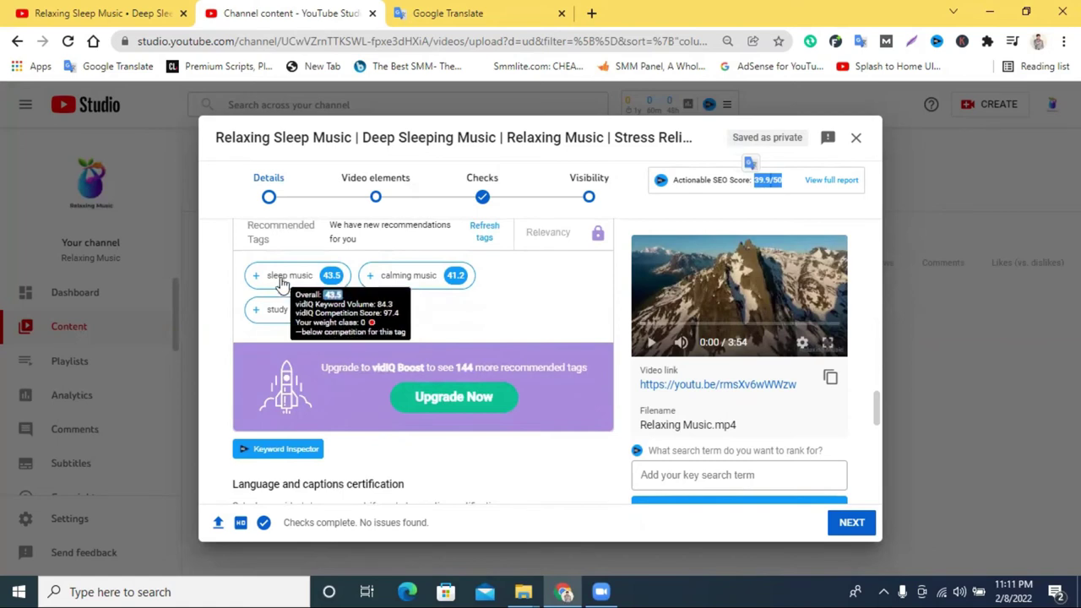
# Open keyword research from the sleep music chip and search 'relaxing music'
pyautogui.click(283, 283)
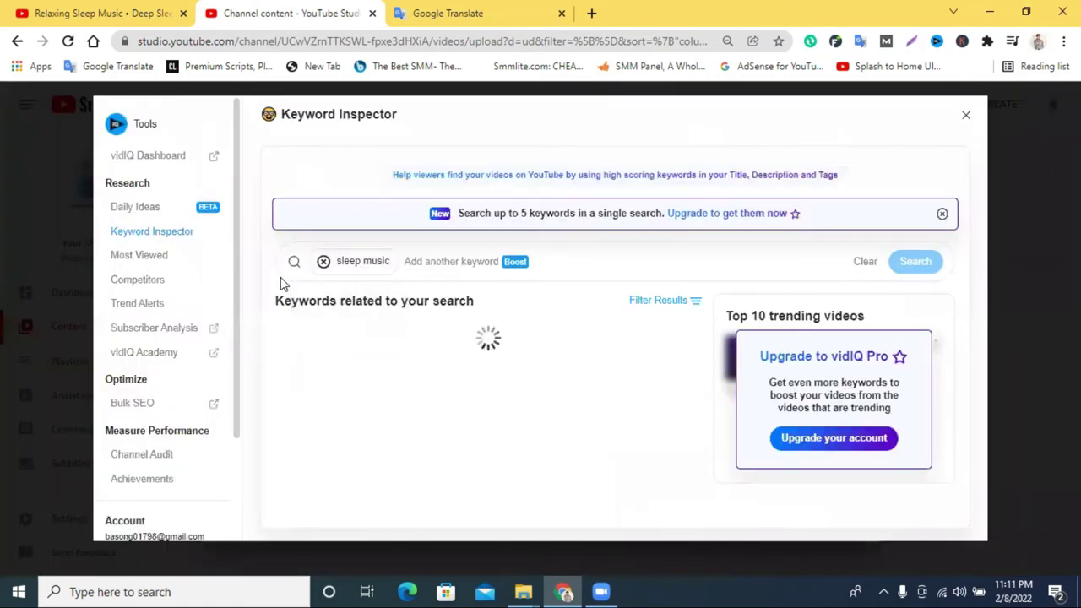
pyautogui.click(324, 262)
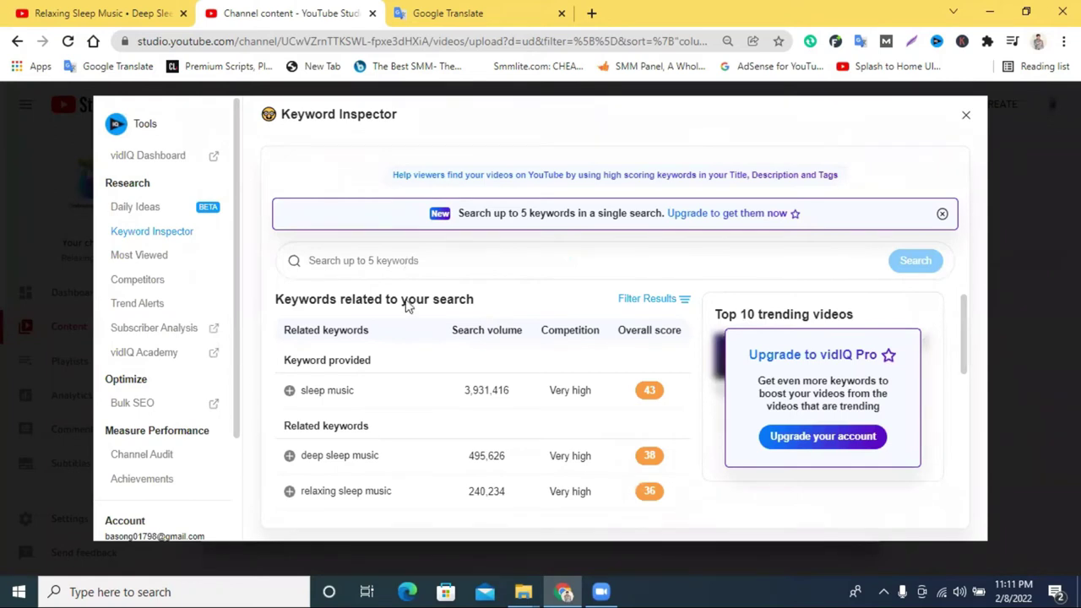
pyautogui.click(328, 493)
pyautogui.click(404, 260)
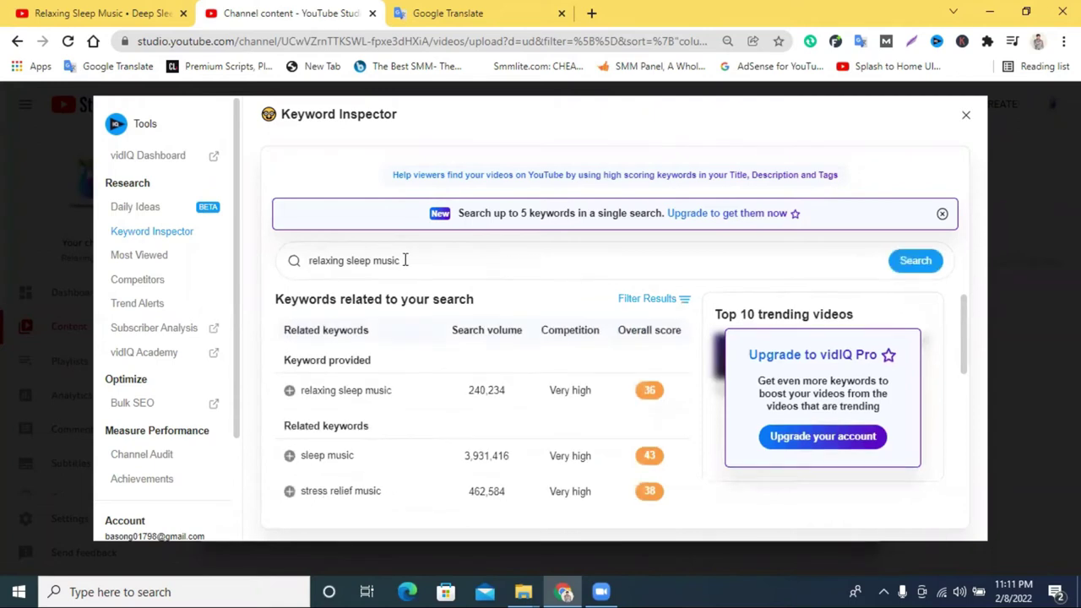
pyautogui.moveTo(371, 262); pyautogui.dragTo(353, 262)
pyautogui.press('BackSpace')
pyautogui.press('Return')
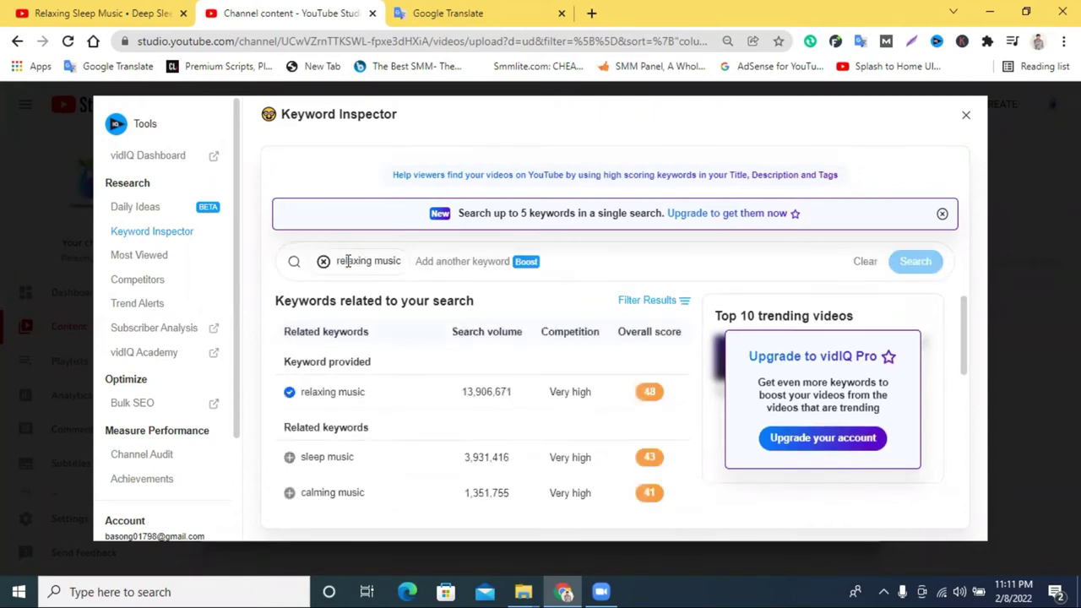
# Add sleep music, calming music and study music as tags from the related keywords
pyautogui.scroll(-1, 399, 371)
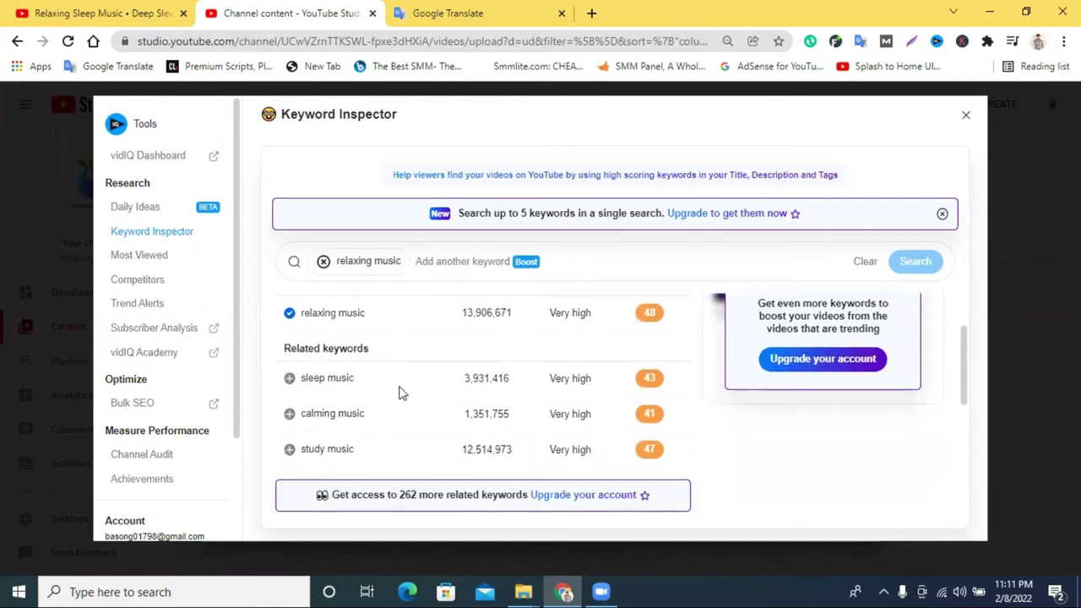
pyautogui.moveTo(581, 380); pyautogui.dragTo(537, 387)
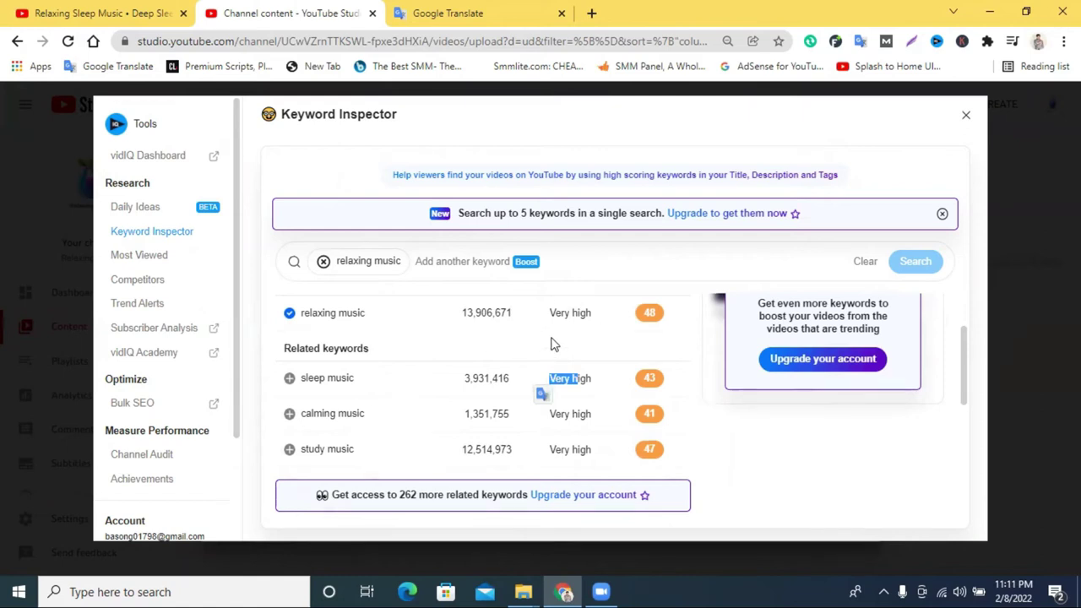
pyautogui.click(289, 378)
pyautogui.click(290, 413)
pyautogui.scroll(1, 366, 397)
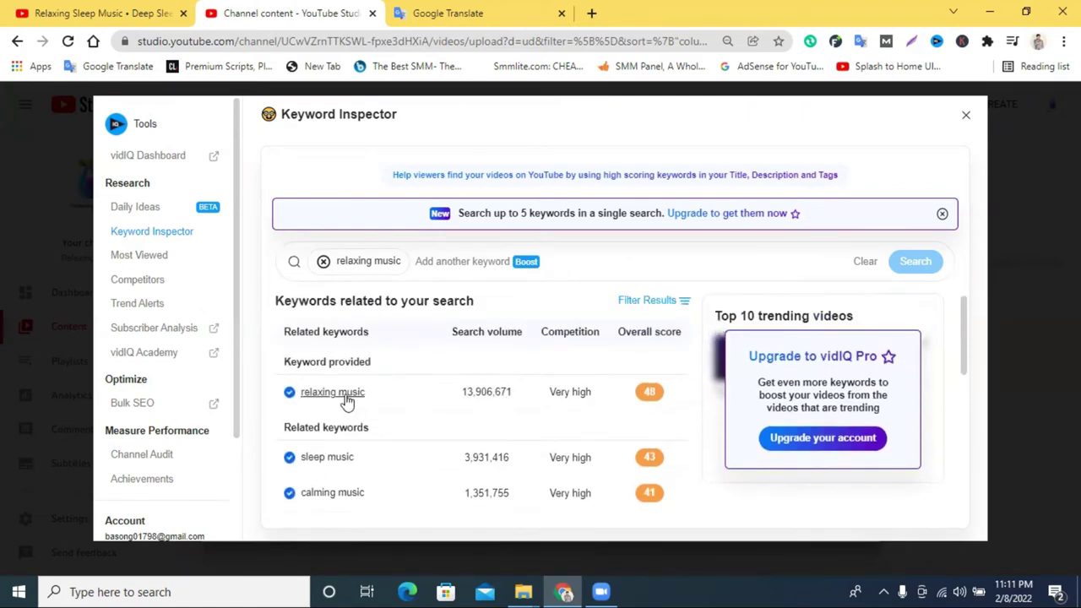
pyautogui.click(328, 397)
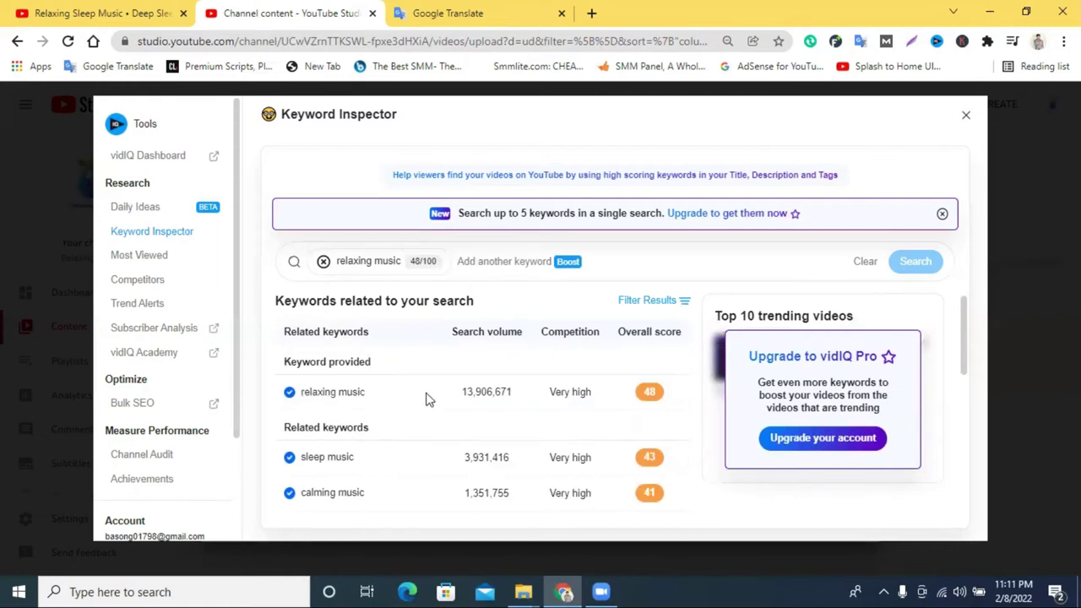
pyautogui.scroll(-2, 482, 406)
pyautogui.click(290, 450)
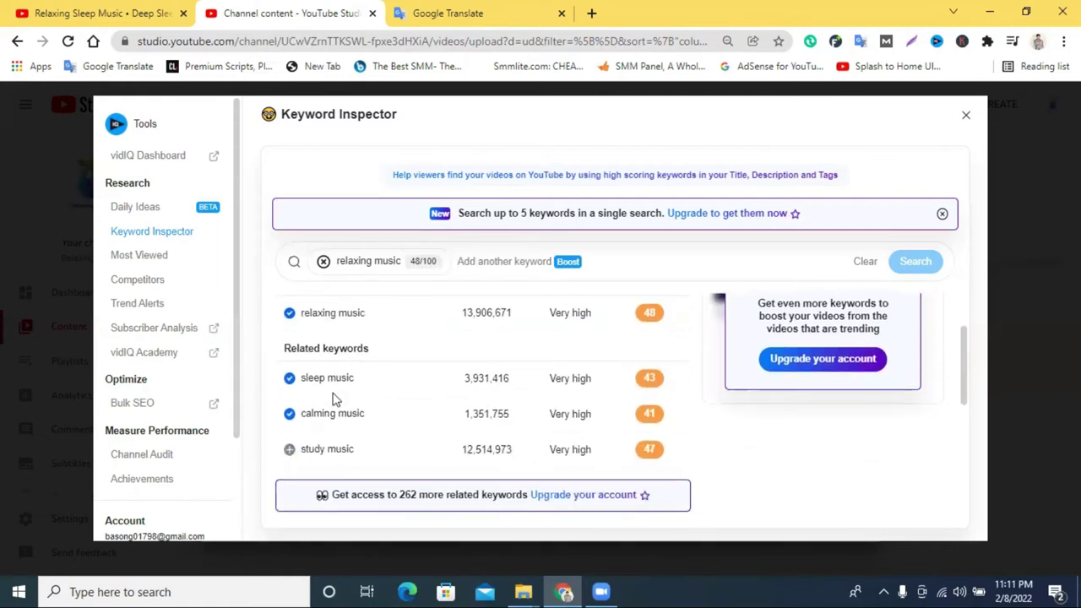
# Check related keywords for sleep music and relaxing sleep music (score 36), then close keyword research
pyautogui.scroll(2, 420, 366)
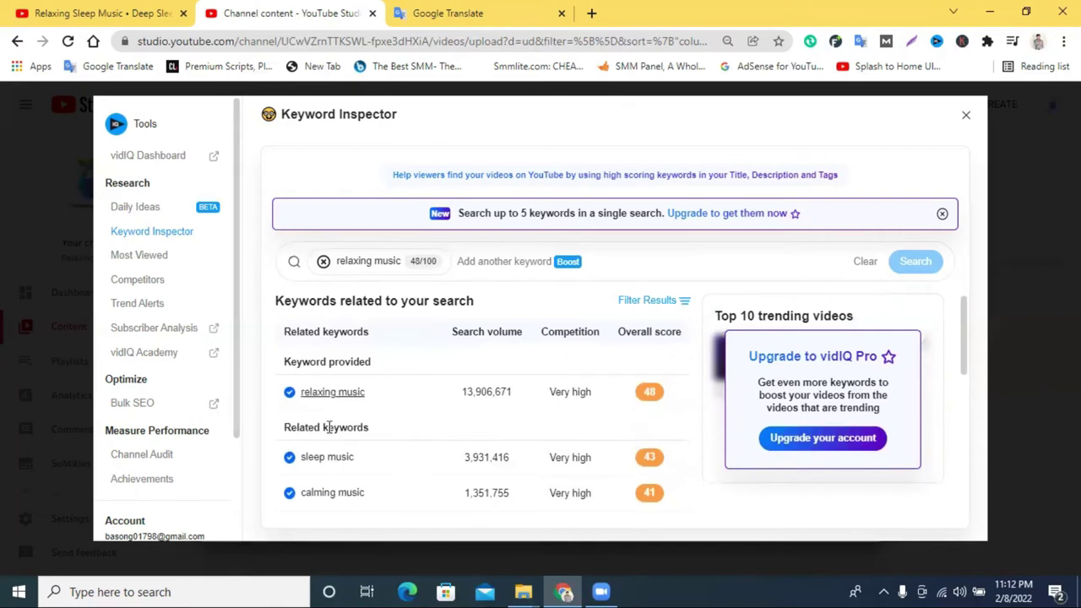
pyautogui.click(328, 458)
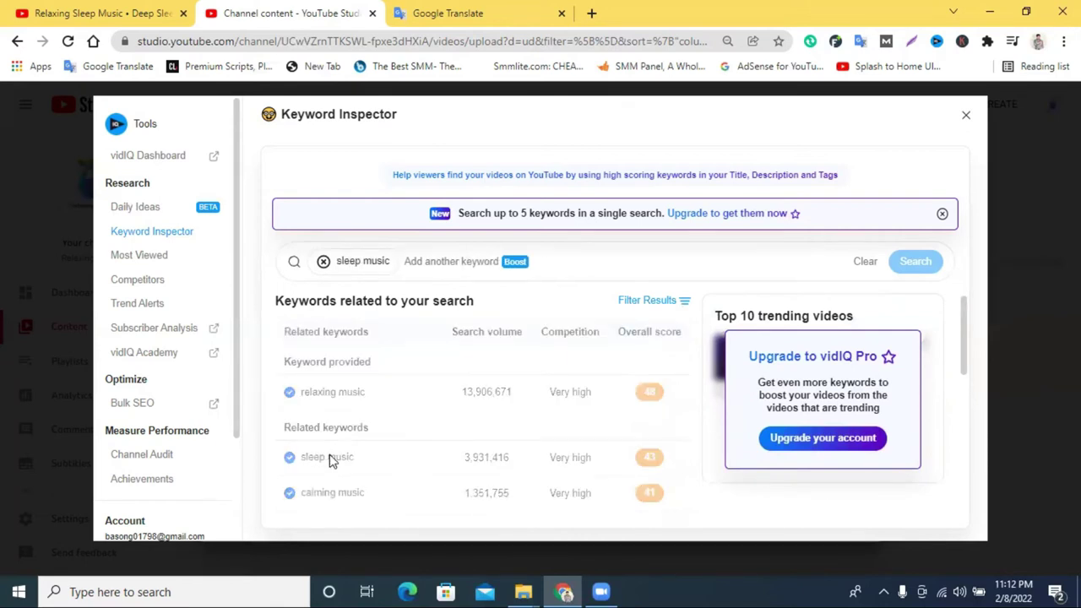
pyautogui.scroll(-1, 371, 445)
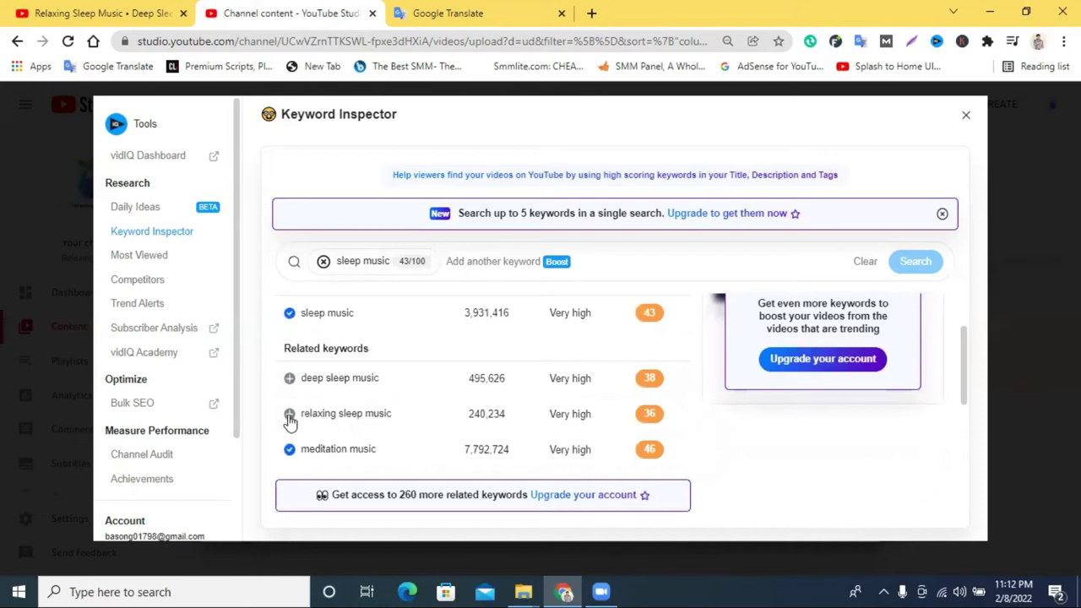
pyautogui.click(340, 419)
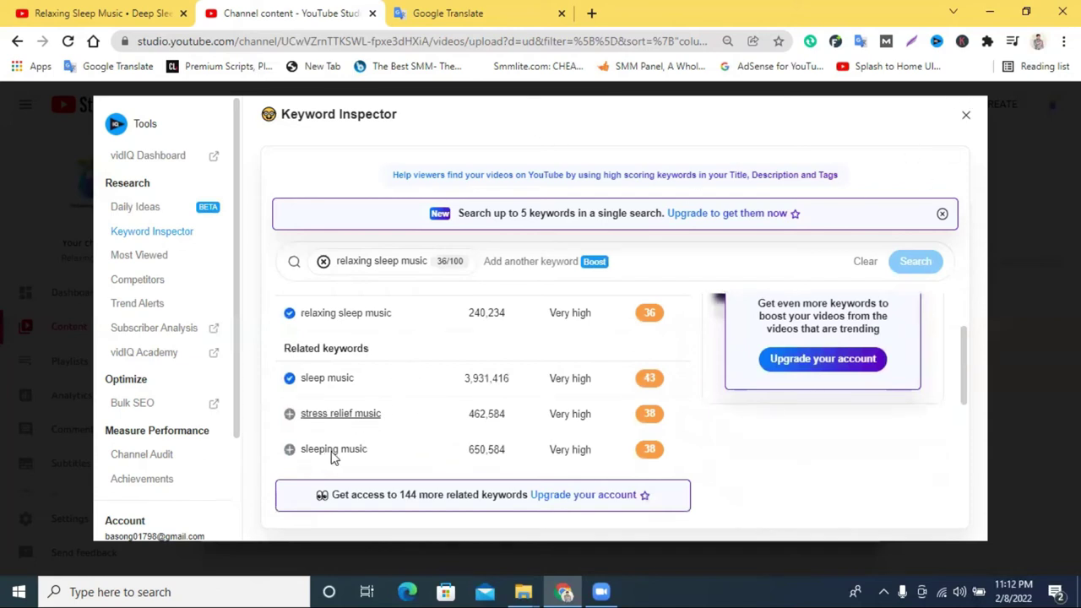
pyautogui.click(967, 118)
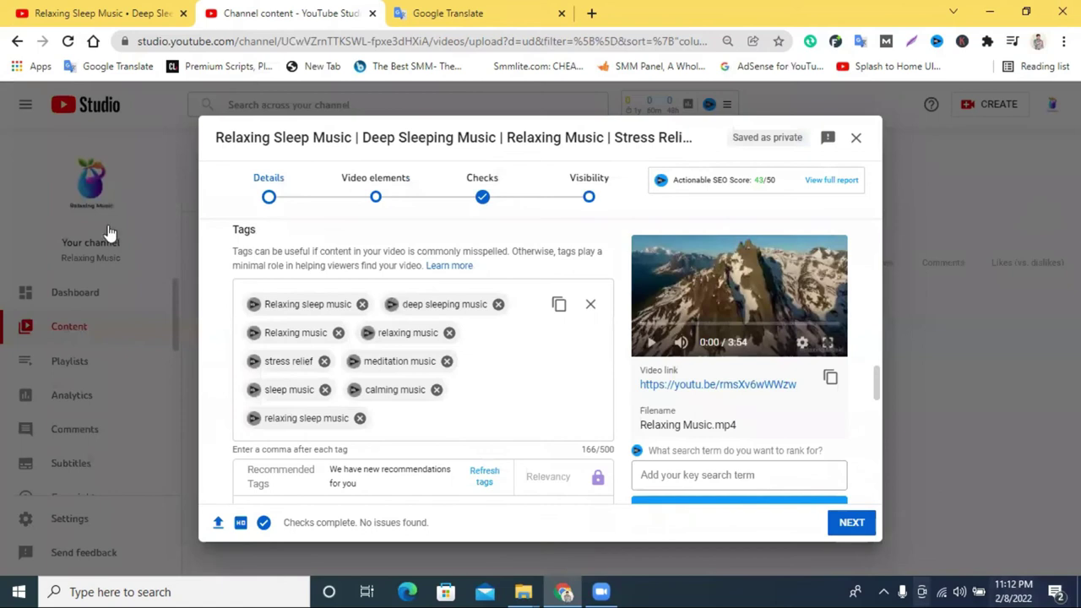
# Copy the competitor's 'relax' tag and paste it into the upload's tags
pyautogui.hotkey('ctrl', '1')
pyautogui.click(1040, 224)
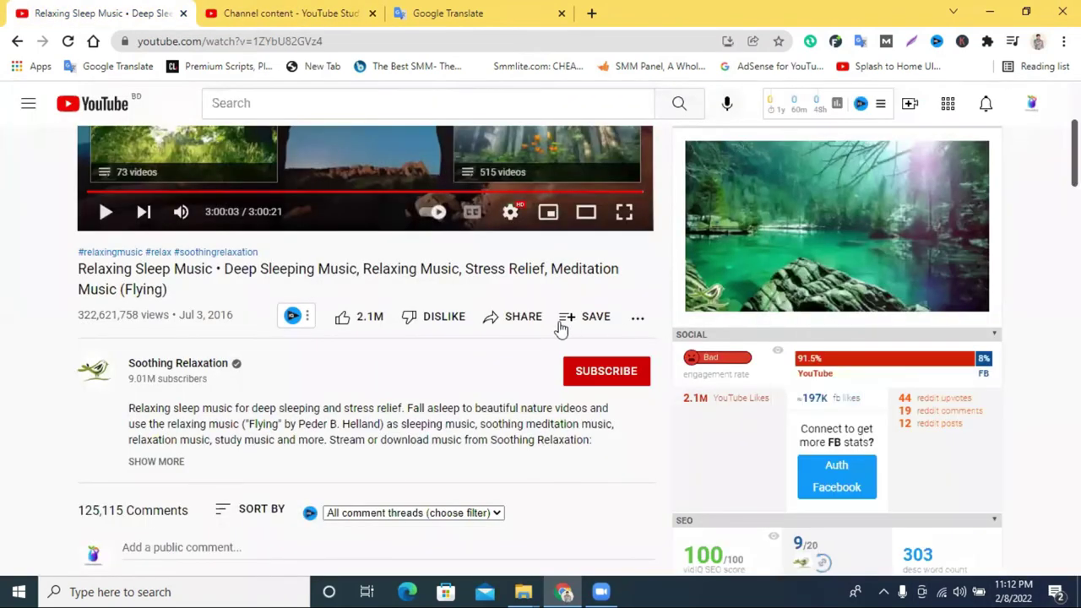
pyautogui.scroll(-8, 766, 261)
pyautogui.scroll(-1, 766, 260)
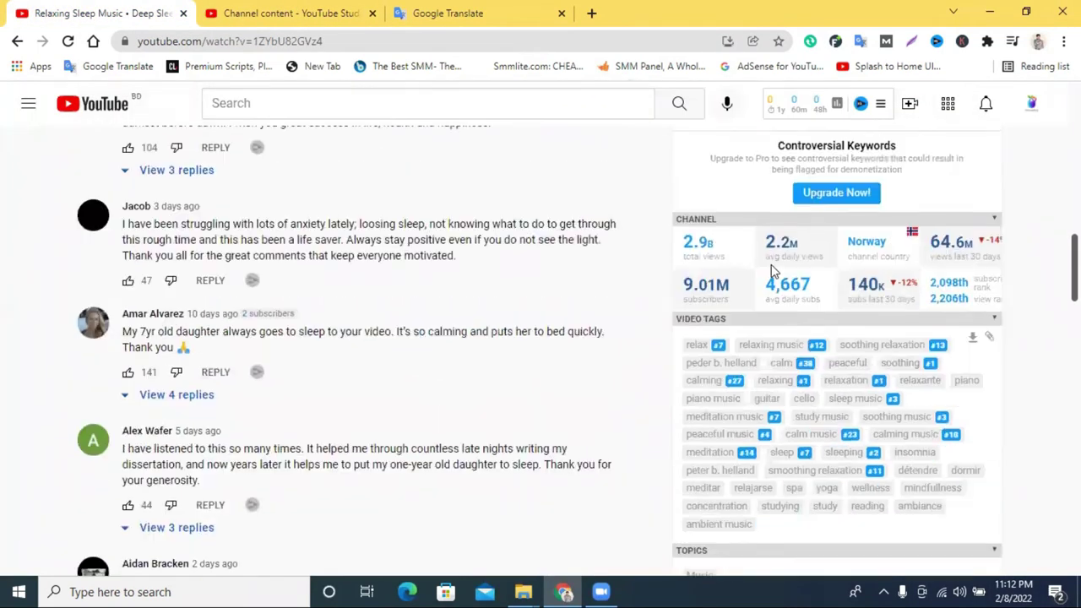
pyautogui.doubleClick(694, 346)
pyautogui.hotkey('ctrl', 'c')
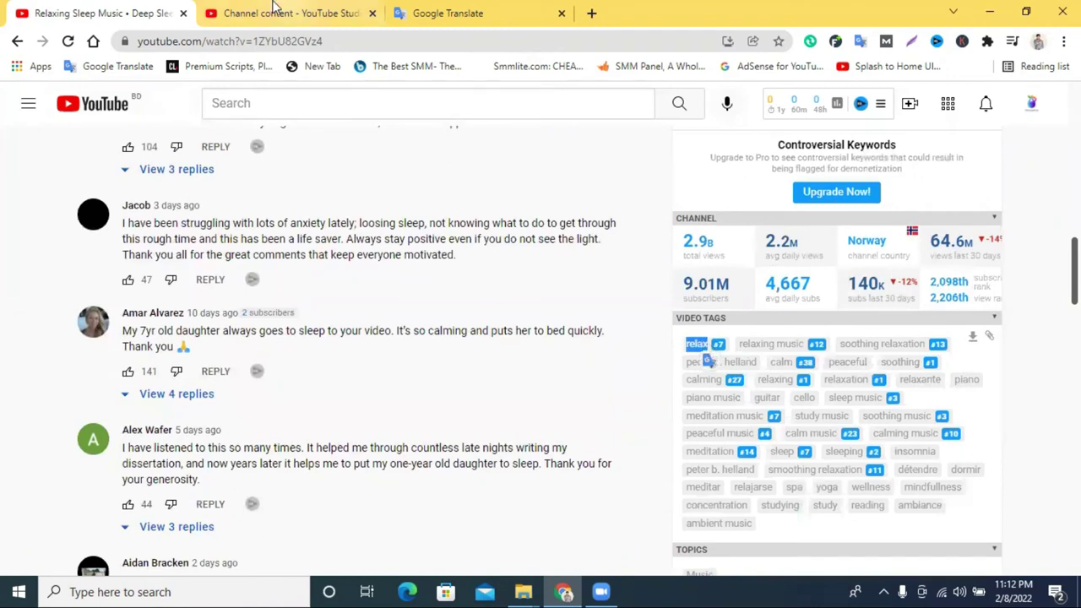
pyautogui.click(271, 13)
pyautogui.click(430, 415)
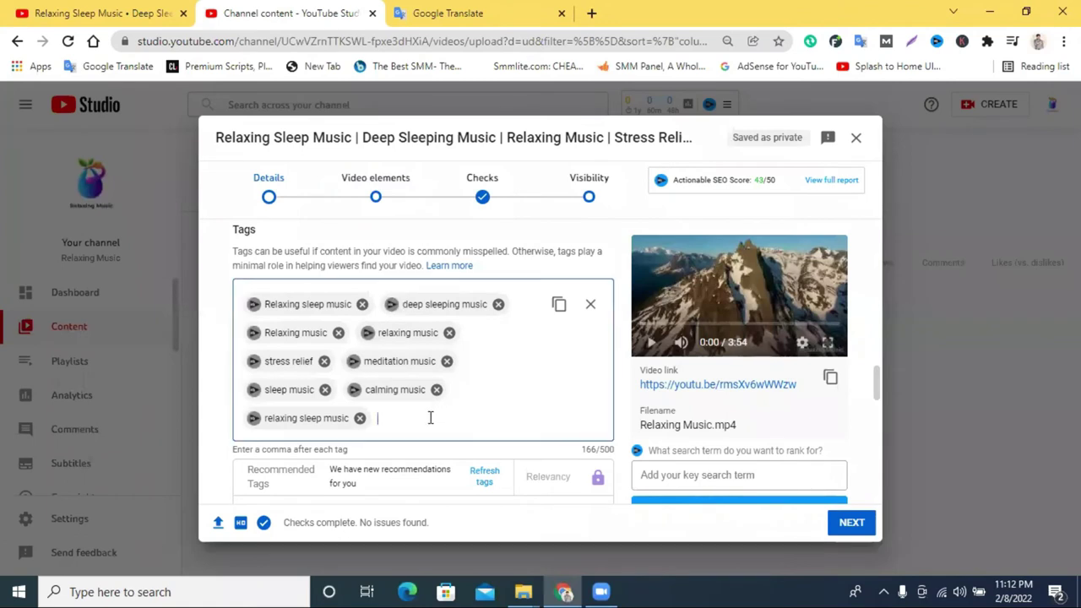
pyautogui.hotkey('ctrl', 'v')
# Copy the competitor's 'soothing relaxation' tag and add it to the upload's tags
pyautogui.click(109, 17)
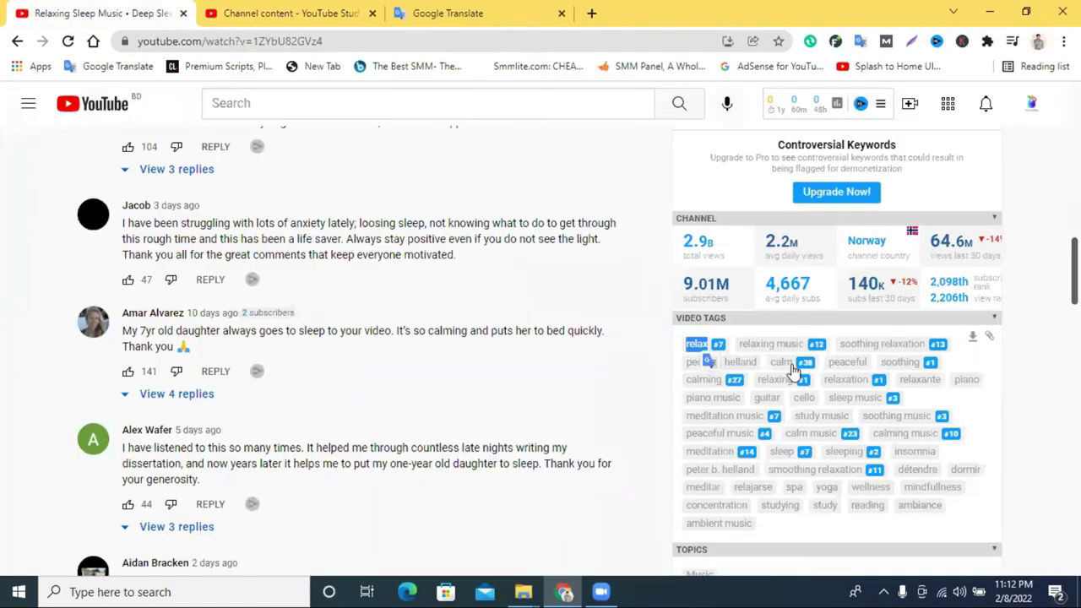
pyautogui.moveTo(740, 348); pyautogui.dragTo(800, 353)
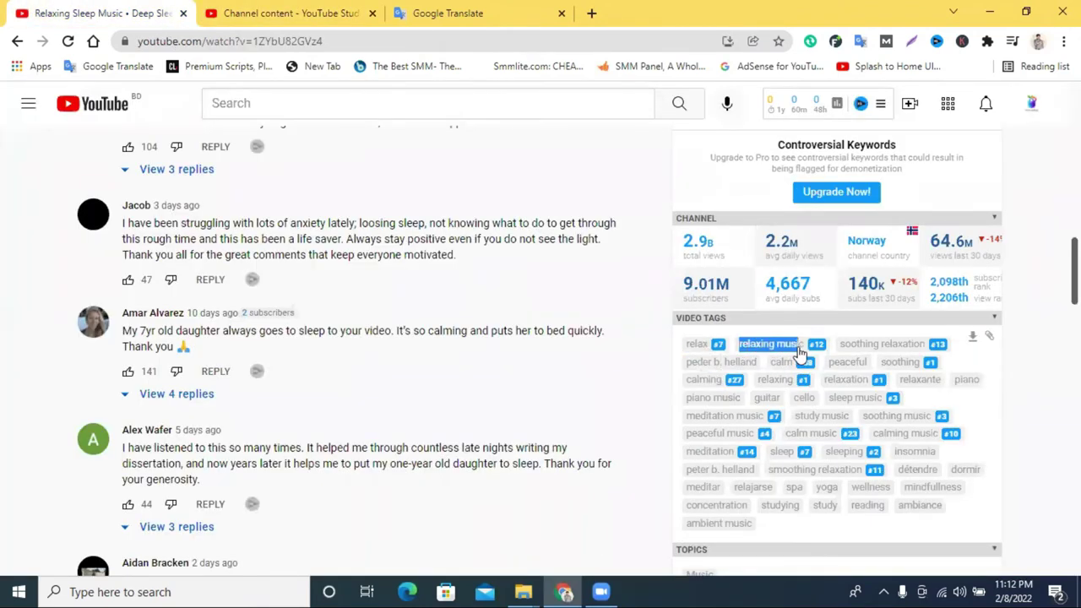
pyautogui.click(289, 11)
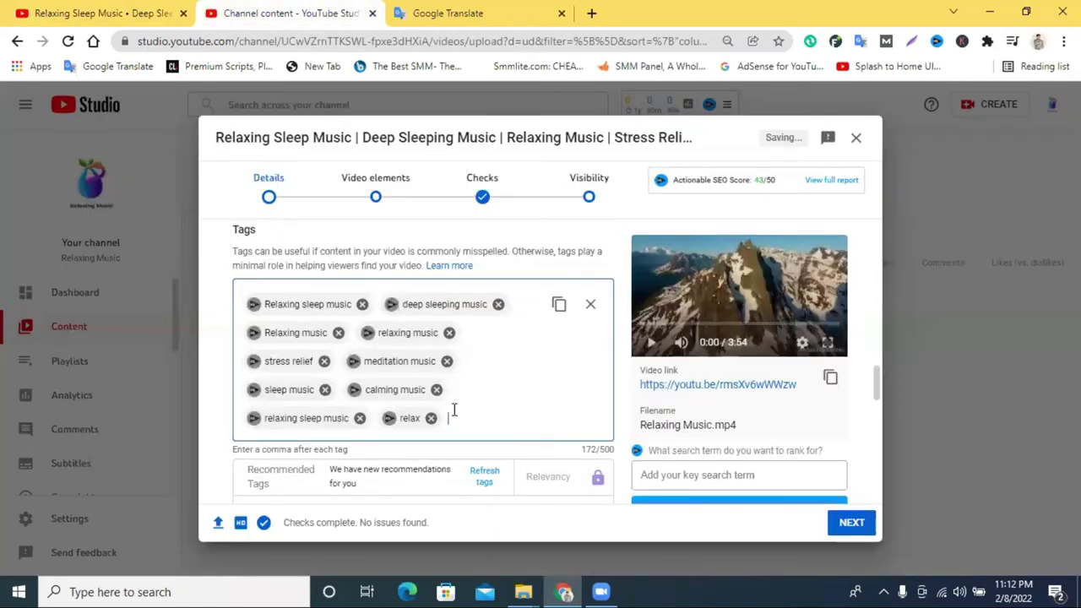
pyautogui.click(110, 12)
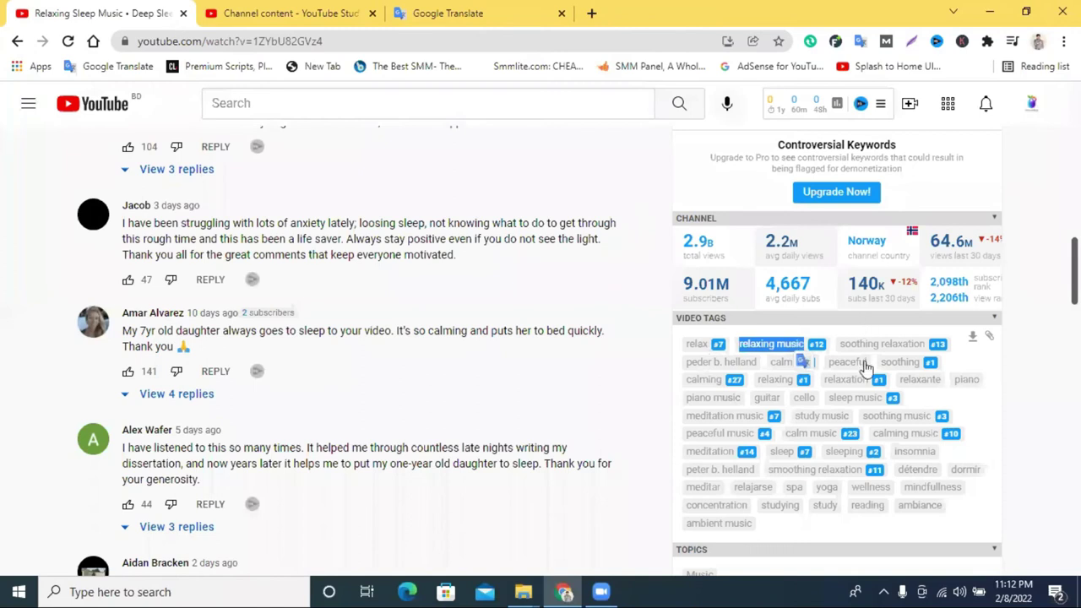
pyautogui.moveTo(841, 349); pyautogui.dragTo(923, 353)
pyautogui.hotkey('ctrl', 'c')
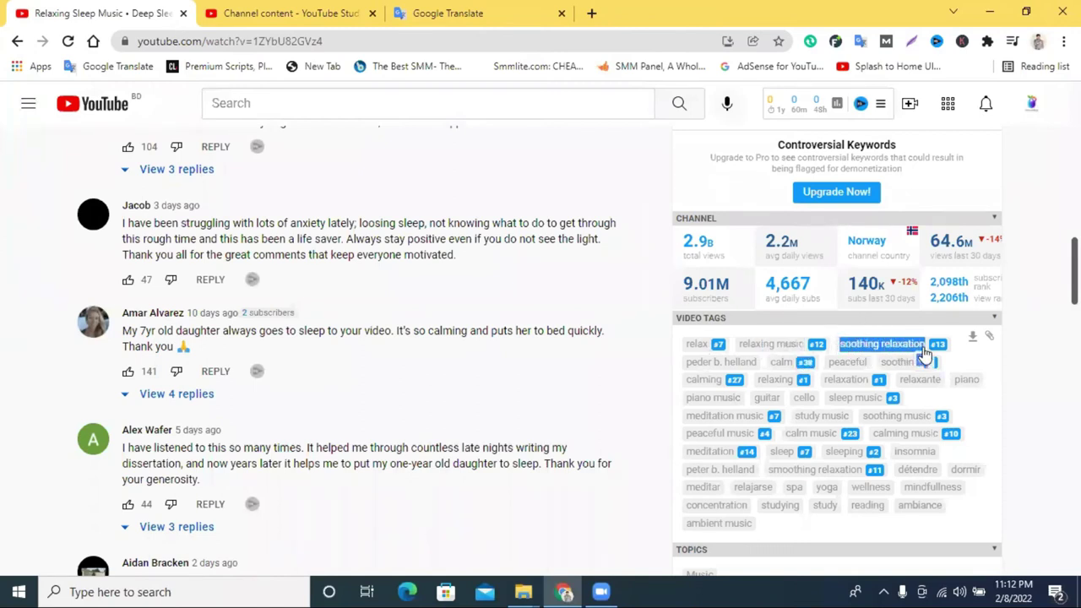
pyautogui.click(304, 10)
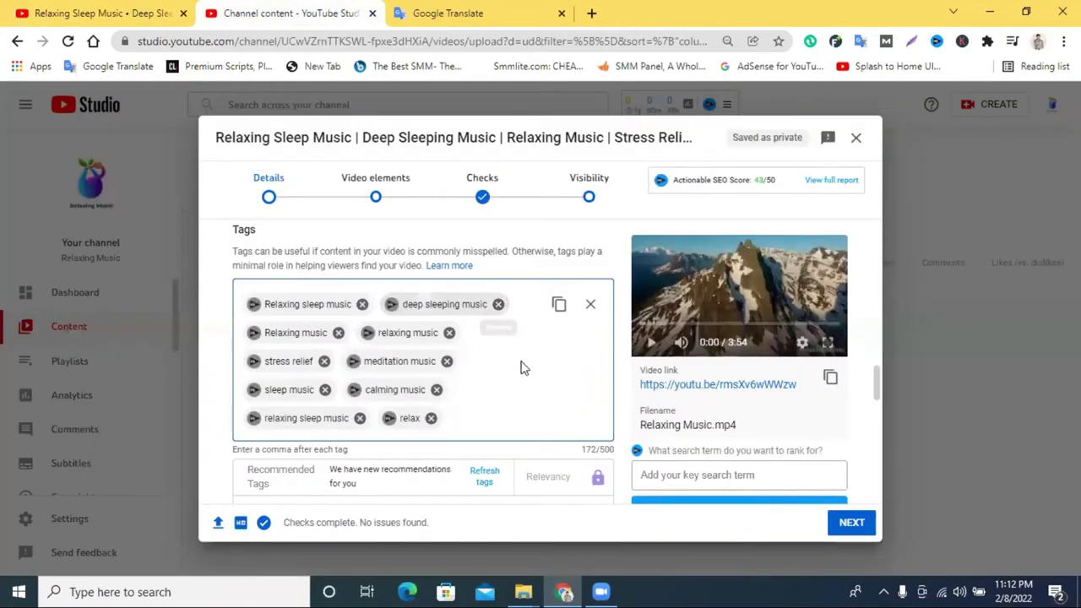
pyautogui.hotkey('ctrl', 'v')
pyautogui.press('Return')
# Add the competitor's 'meditation' and 'smoothing relaxation' tags, then select its 'calming music' tag
pyautogui.click(126, 13)
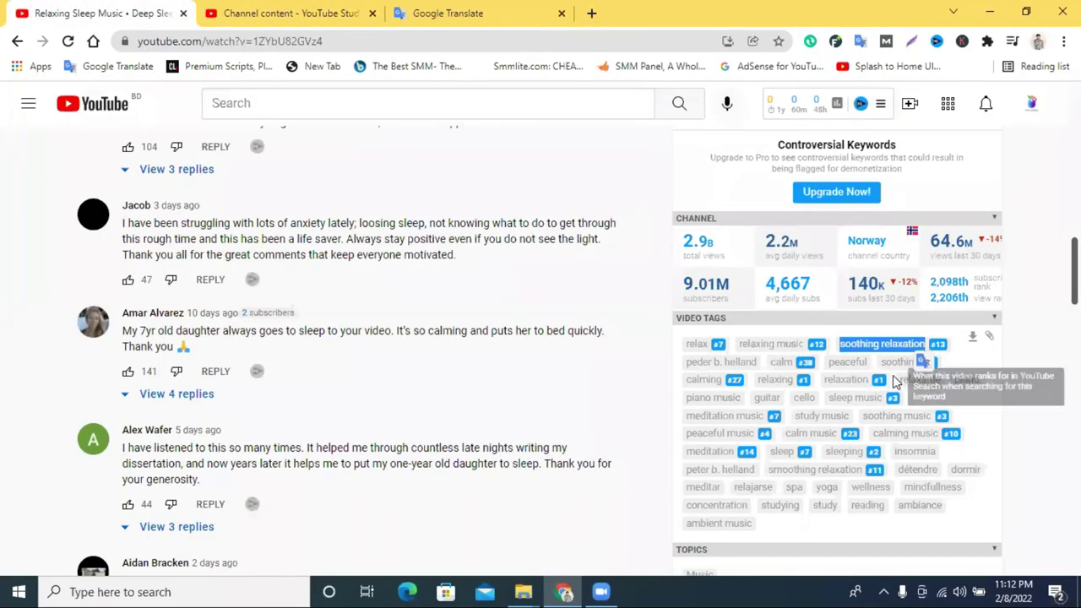
pyautogui.click(1029, 379)
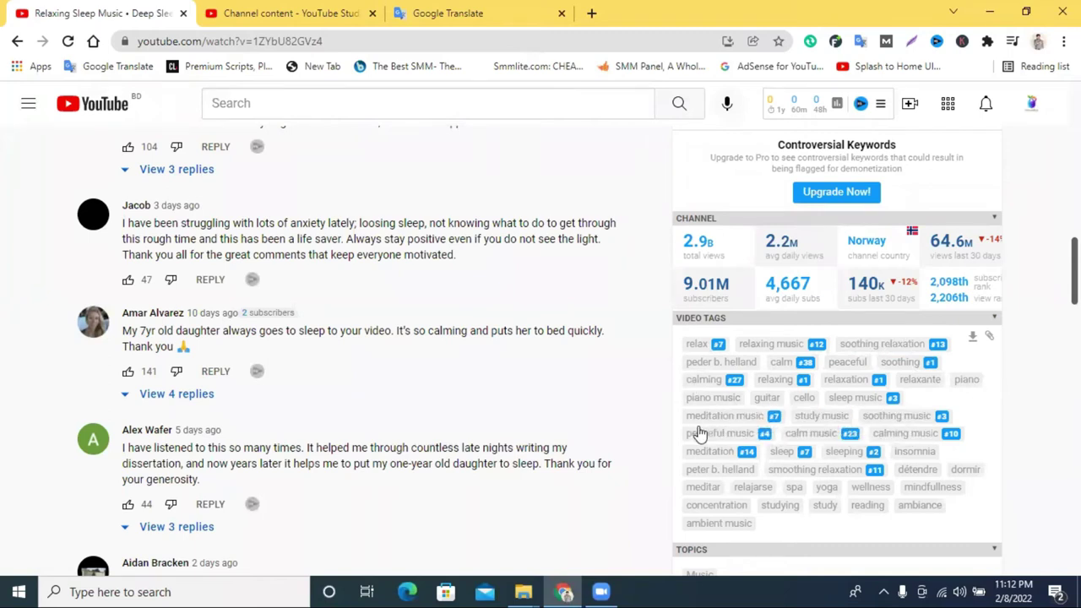
pyautogui.moveTo(686, 455); pyautogui.dragTo(728, 454)
pyautogui.hotkey('ctrl', 'c')
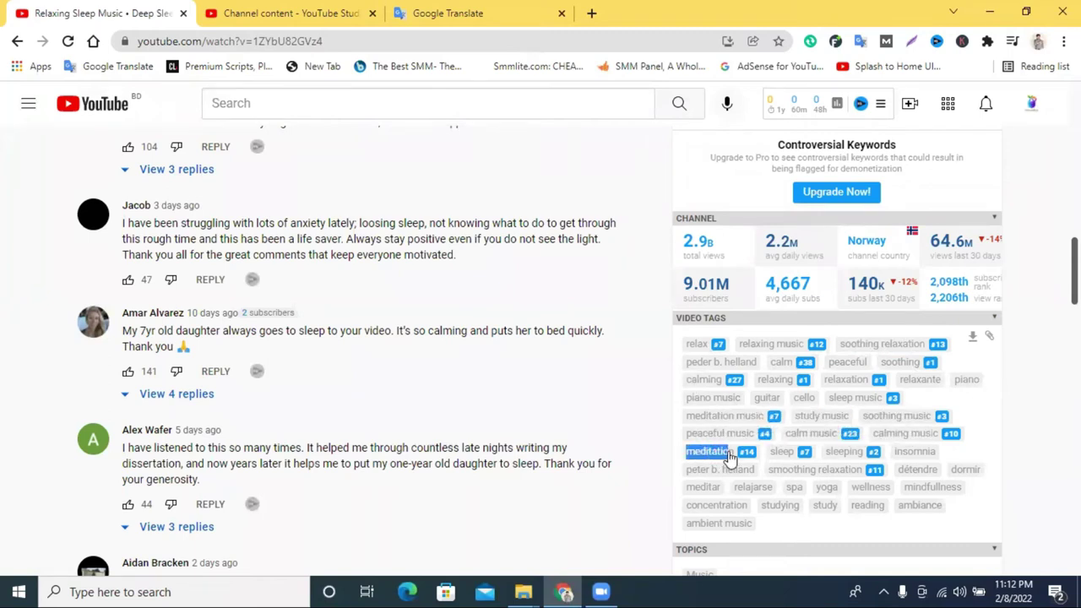
pyautogui.click(243, 11)
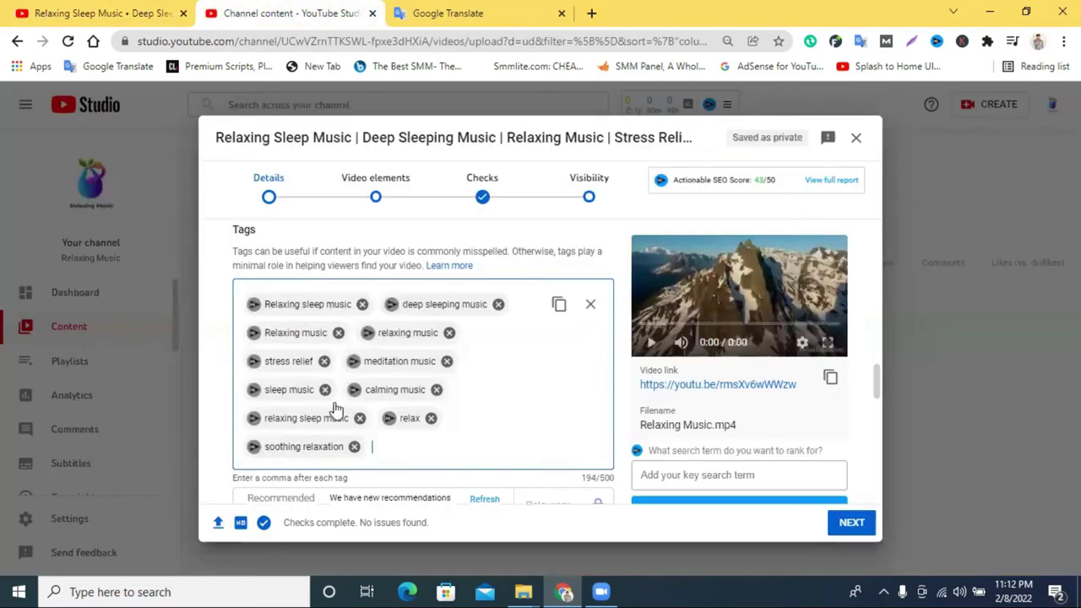
pyautogui.hotkey('ctrl', 'v')
pyautogui.click(146, 8)
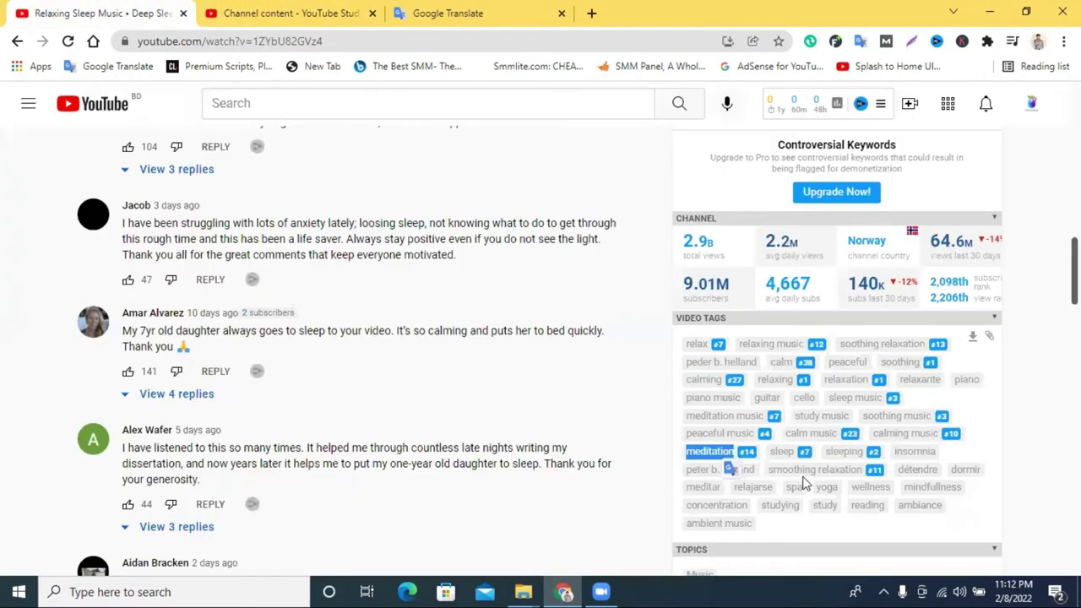
pyautogui.moveTo(768, 470); pyautogui.dragTo(863, 470)
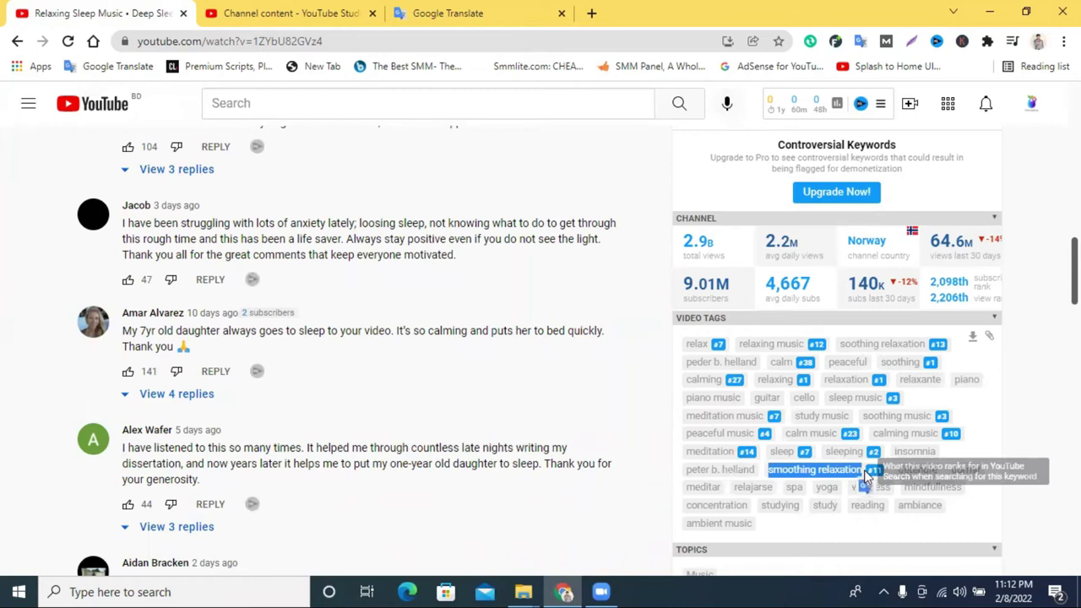
pyautogui.click(335, 13)
pyautogui.write('smoothing relaxation')
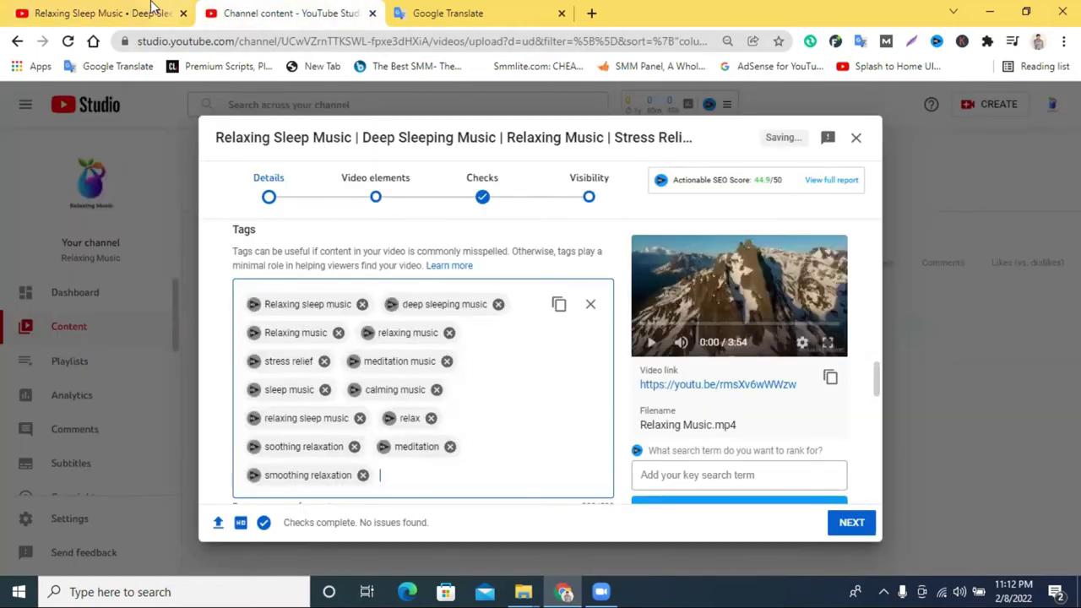
pyautogui.click(152, 10)
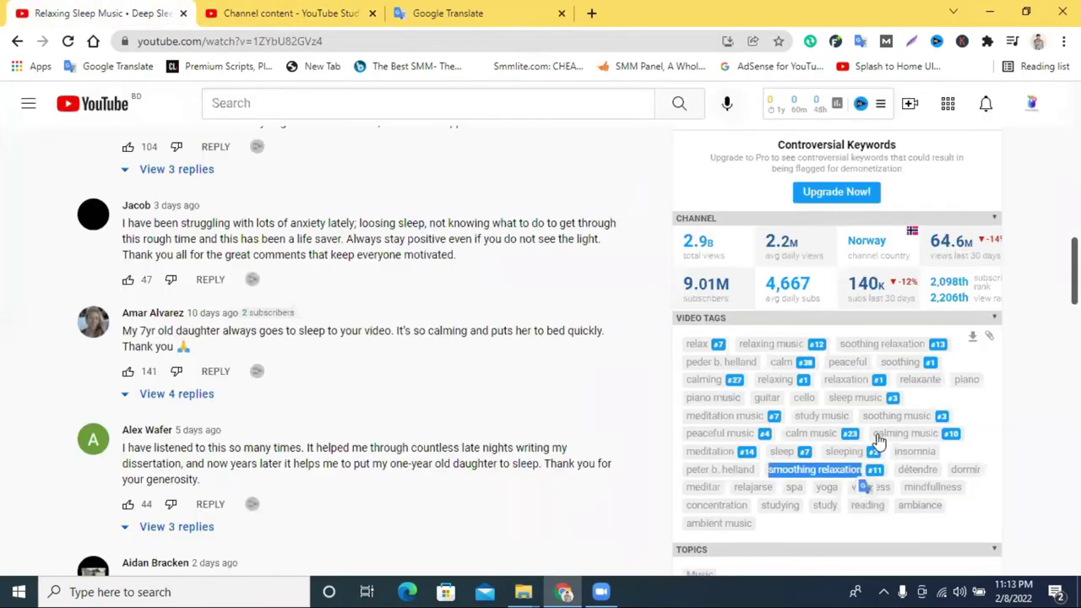
pyautogui.moveTo(876, 434); pyautogui.dragTo(934, 438)
# Look up 'calming music' keyword statistics and review the upload's tags
pyautogui.click(939, 444)
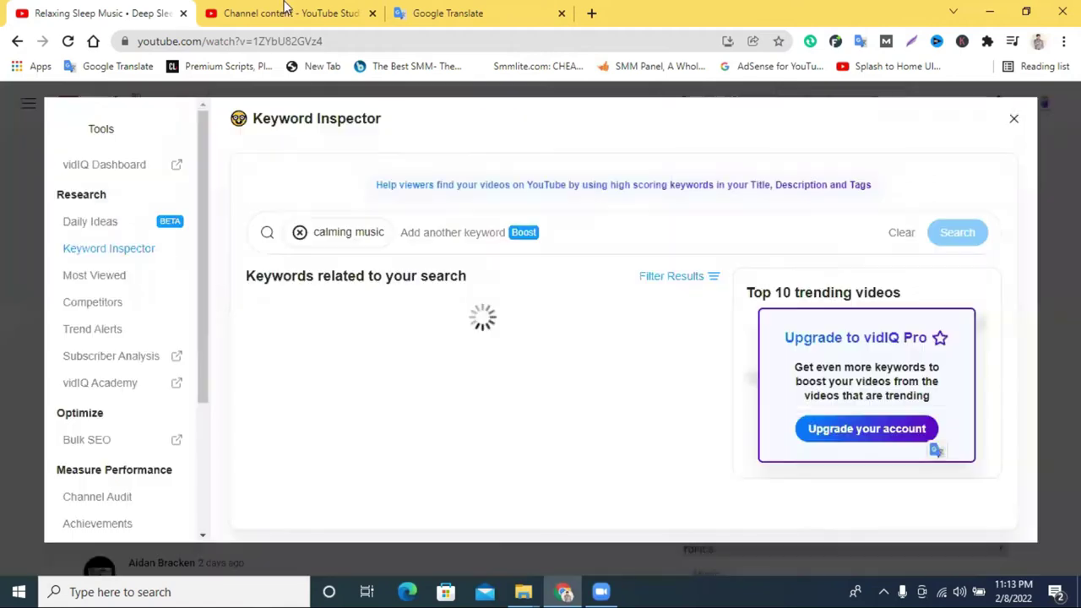
pyautogui.click(287, 13)
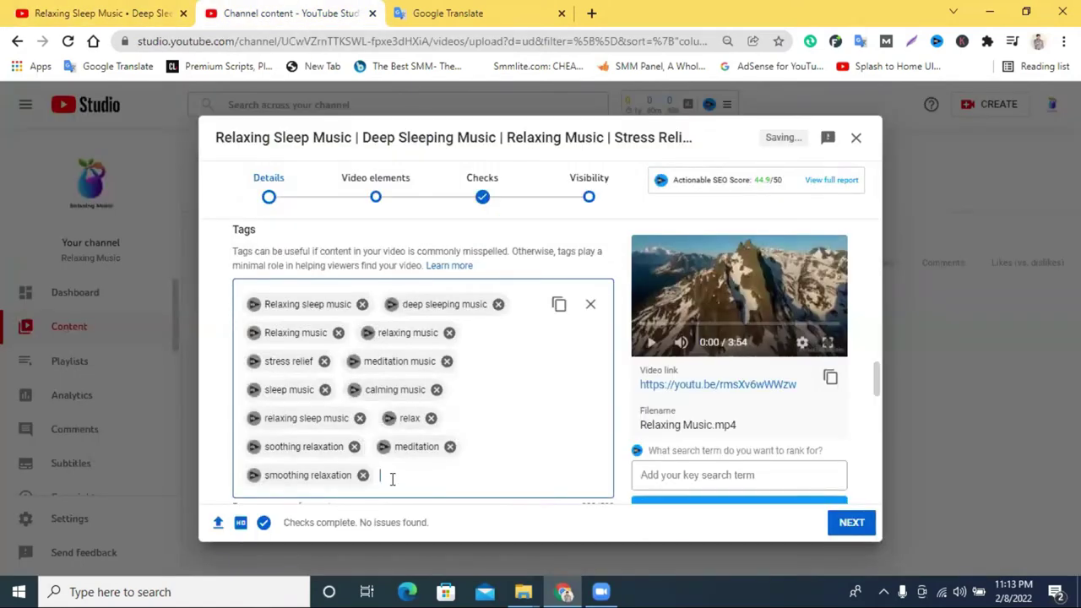
pyautogui.scroll(-3, 391, 479)
pyautogui.scroll(1, 381, 455)
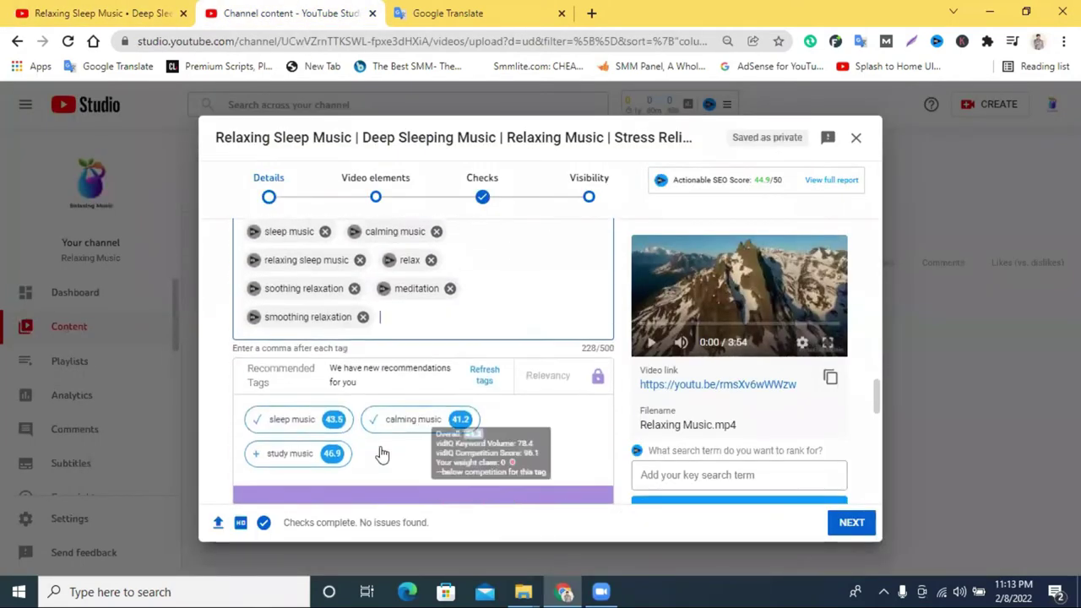
pyautogui.scroll(2, 385, 354)
# Close the calming music statistics and go back to the 'Relaxing Music' search results
pyautogui.click(149, 12)
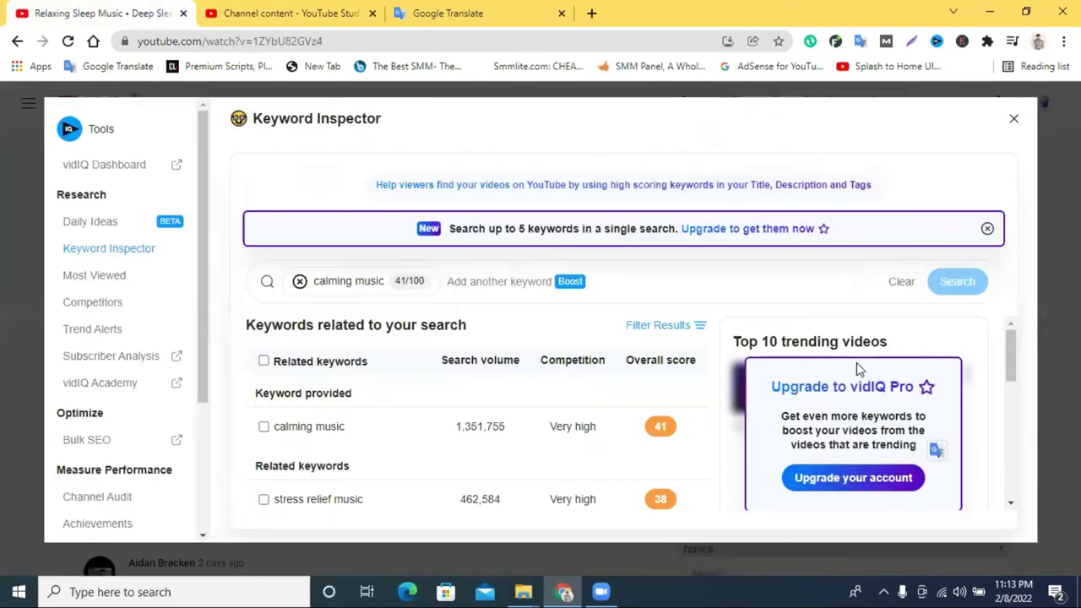
pyautogui.click(1014, 119)
pyautogui.scroll(10, 971, 321)
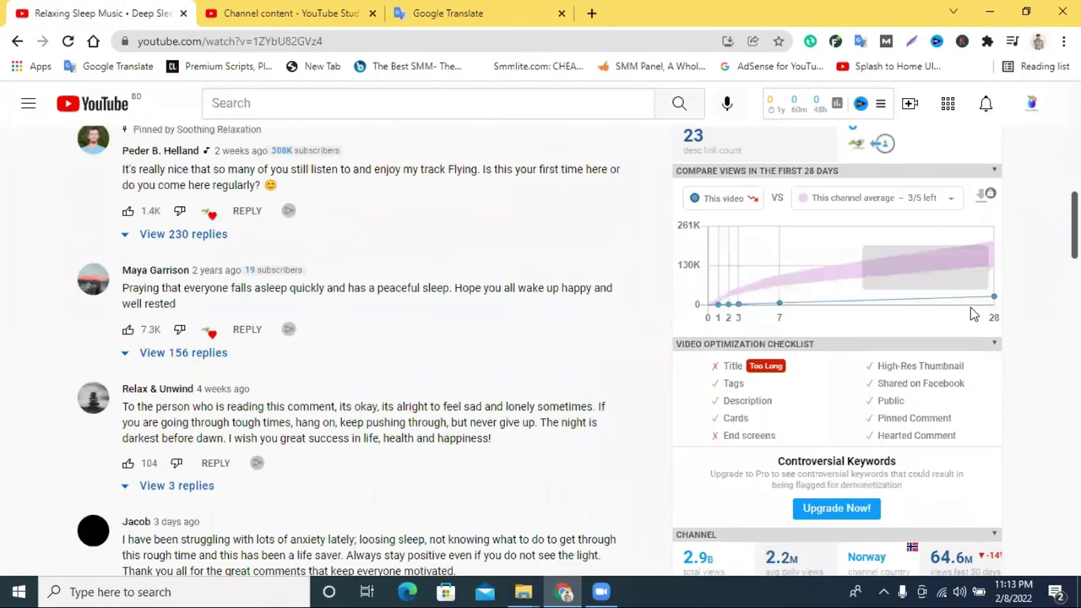
pyautogui.scroll(1, 967, 337)
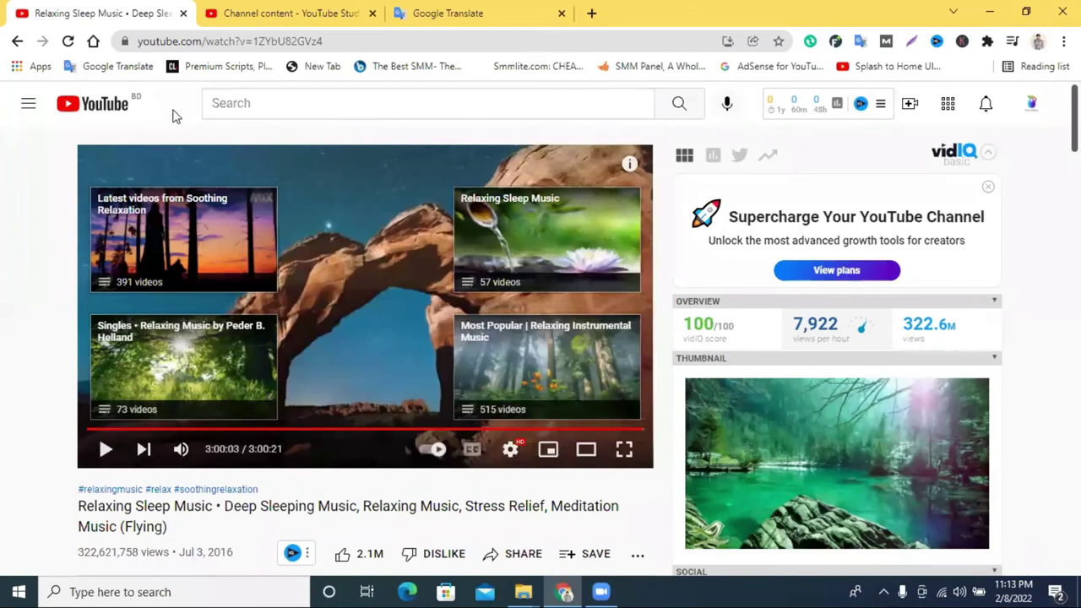
pyautogui.click(17, 41)
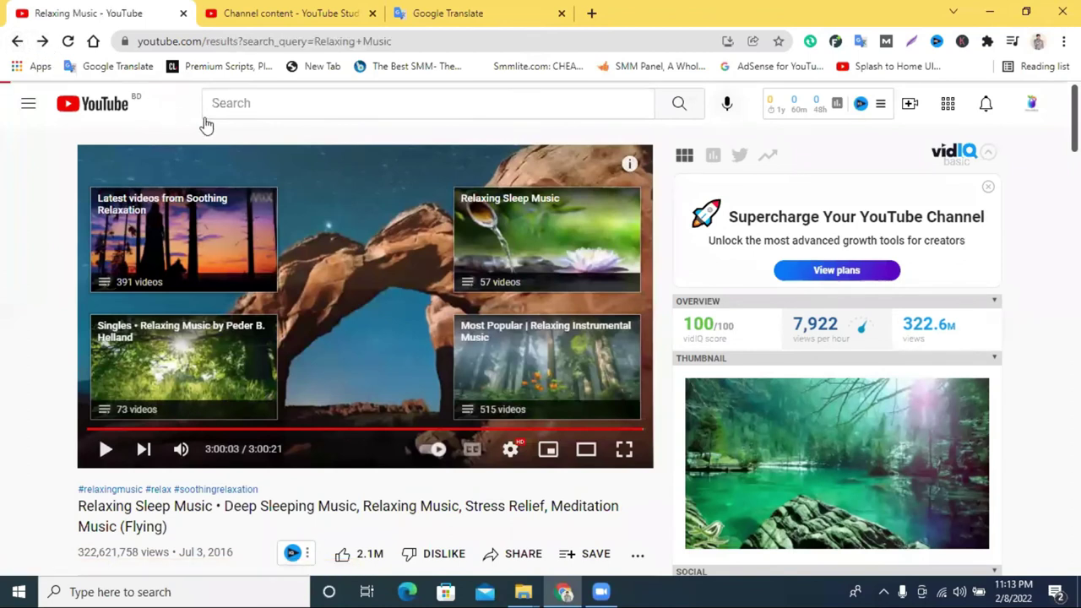